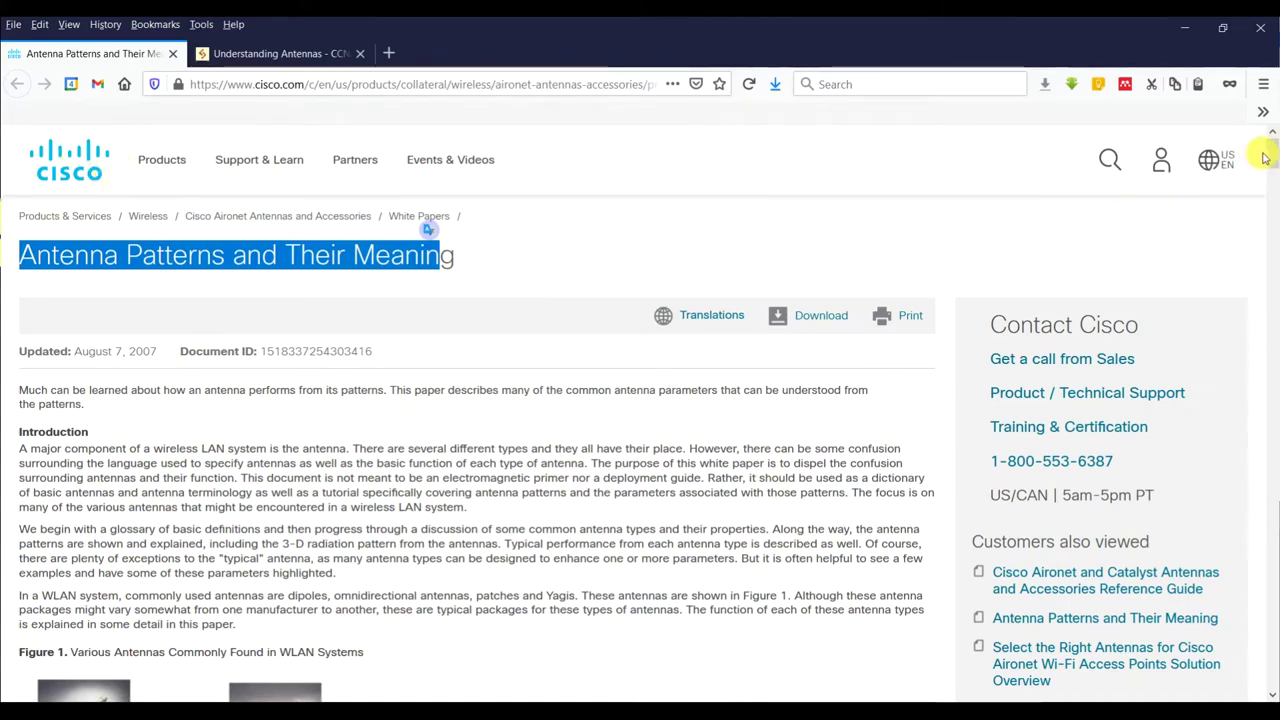
Examine the antenna coordinate system and Figure 3, the radiation patterns with labeled lobes, in the Cisco white paper.
{"action": "scroll", "coordinate": [1274, 152], "scroll_direction": "down", "scroll_amount": 2}
{"action": "scroll", "coordinate": [1274, 152], "scroll_direction": "up", "scroll_amount": 2}
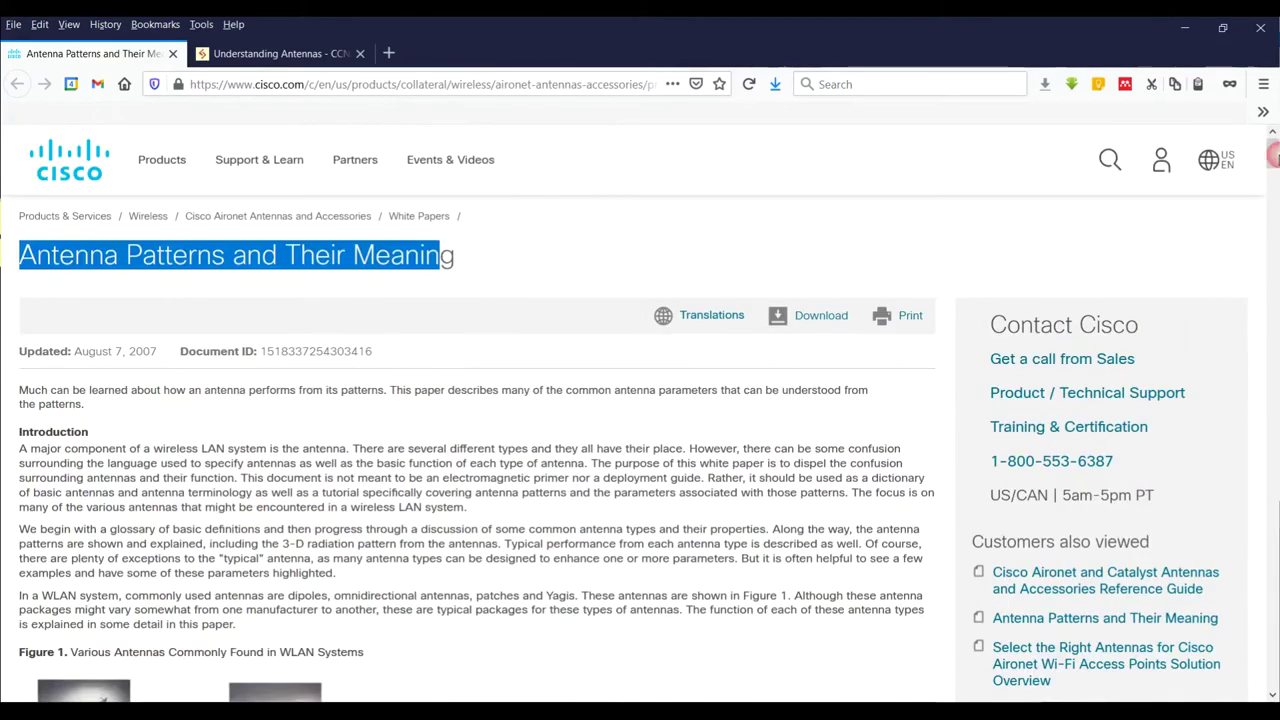
{"action": "left_click_drag", "start_coordinate": [1273, 160], "coordinate": [1266, 216]}
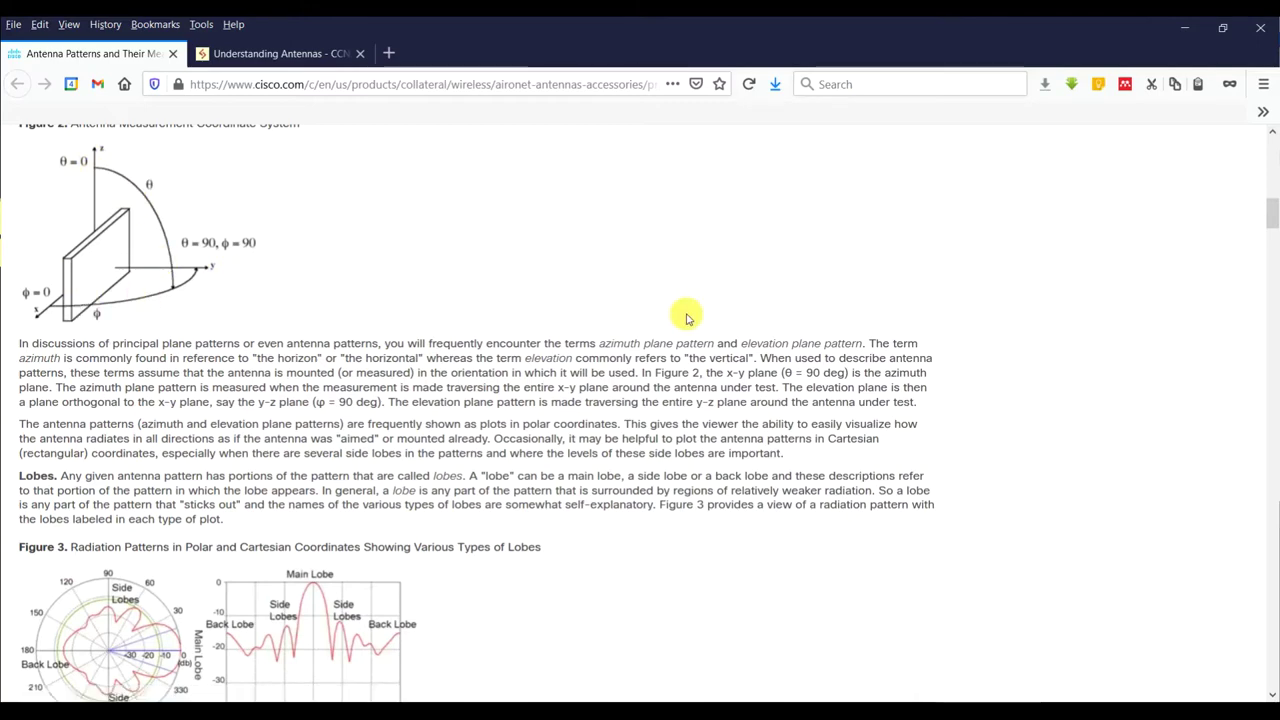
{"action": "scroll", "coordinate": [686, 318], "scroll_direction": "down", "scroll_amount": 5}
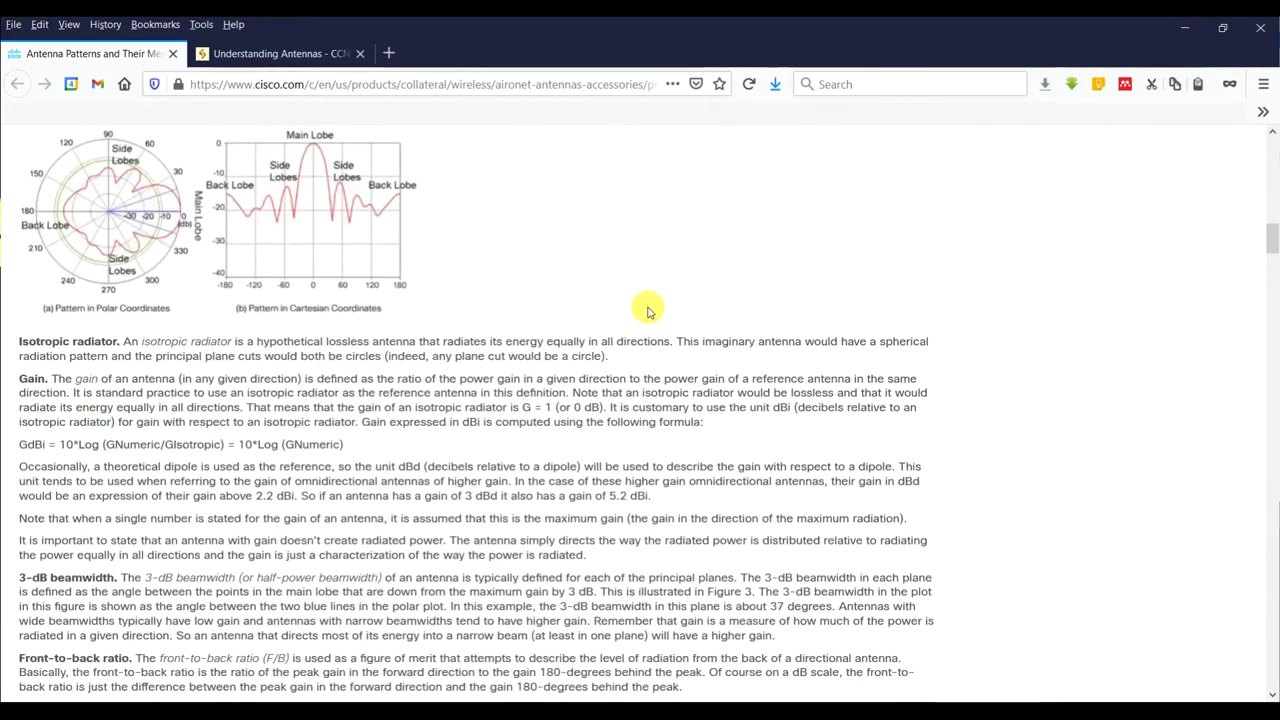
{"action": "scroll", "coordinate": [651, 306], "scroll_direction": "up", "scroll_amount": 1}
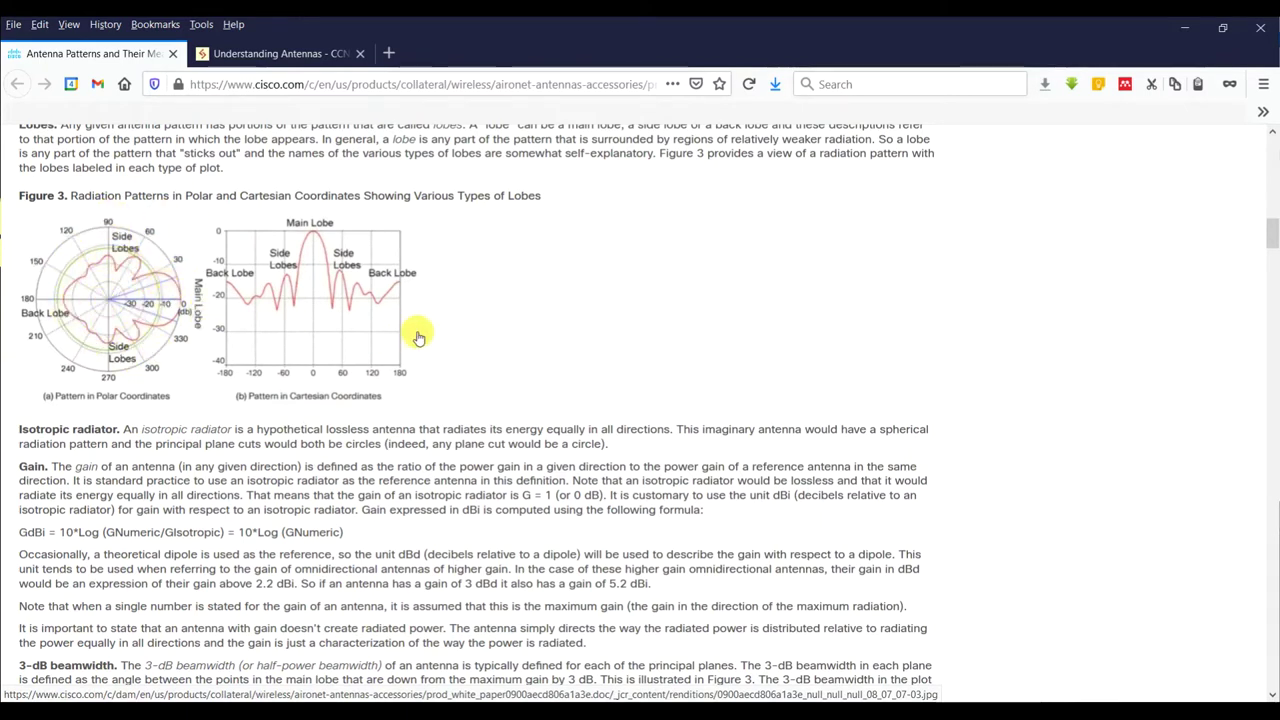
Find the definitions of omnidirectional and directional antennas in the white paper's glossary and highlight both terms.
{"action": "scroll", "coordinate": [418, 334], "scroll_direction": "down", "scroll_amount": 5}
{"action": "scroll", "coordinate": [400, 338], "scroll_direction": "down", "scroll_amount": 2}
{"action": "scroll", "coordinate": [346, 342], "scroll_direction": "down", "scroll_amount": 3}
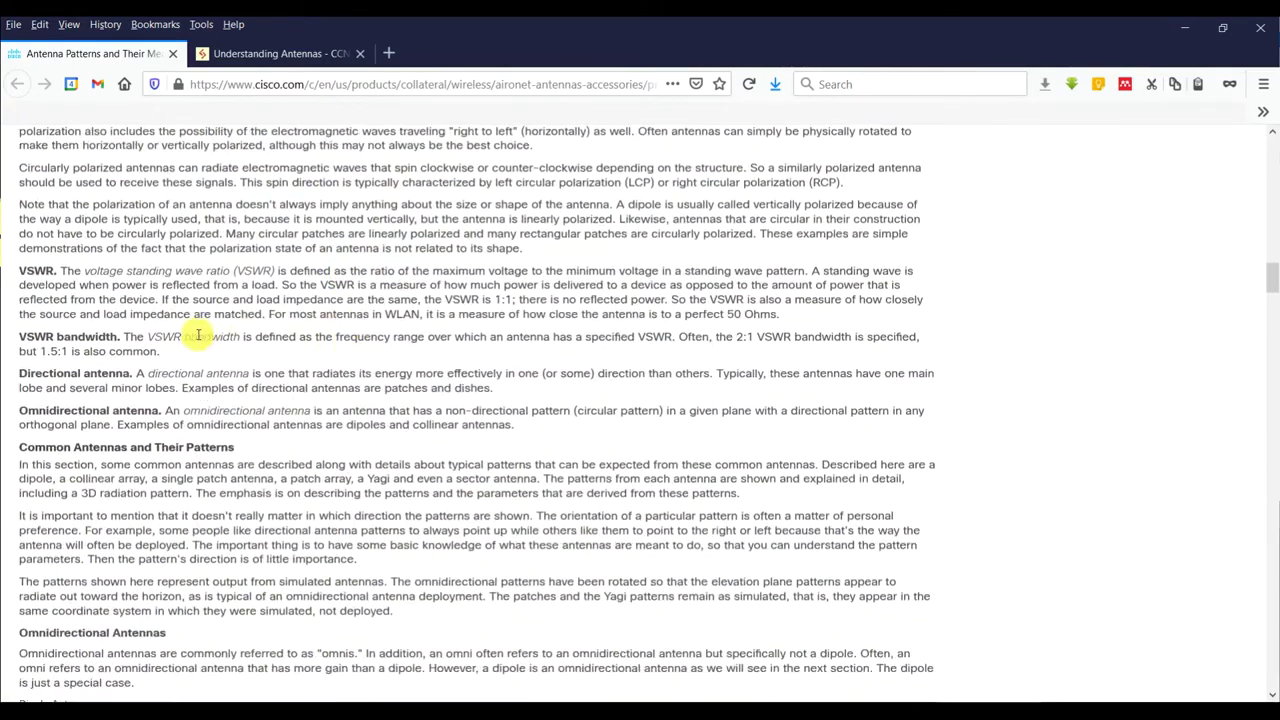
{"action": "left_click_drag", "start_coordinate": [17, 415], "coordinate": [121, 415]}
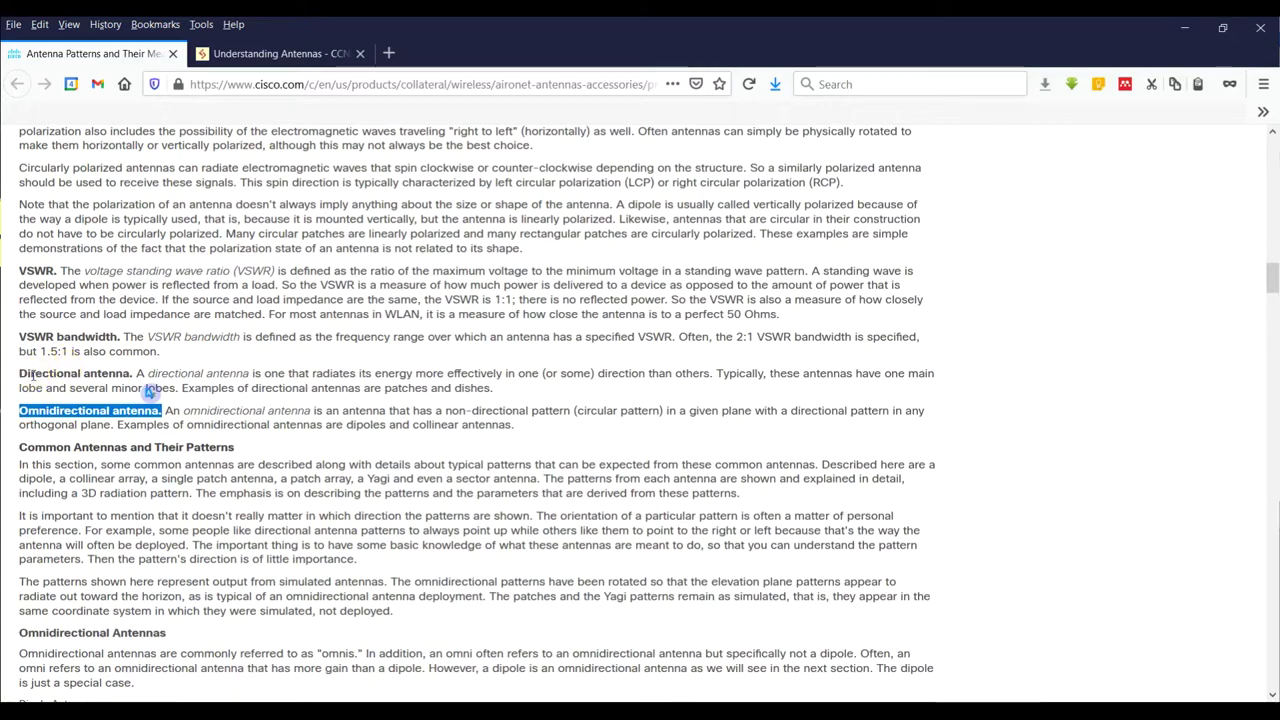
{"action": "left_click_drag", "start_coordinate": [30, 375], "coordinate": [220, 376]}
Examine the dipole's 3D, azimuth and elevation patterns in Figure 4, and view the isotropic pattern in Figure 4-1 of the Understanding Antennas page.
{"action": "scroll", "coordinate": [381, 377], "scroll_direction": "down", "scroll_amount": 4}
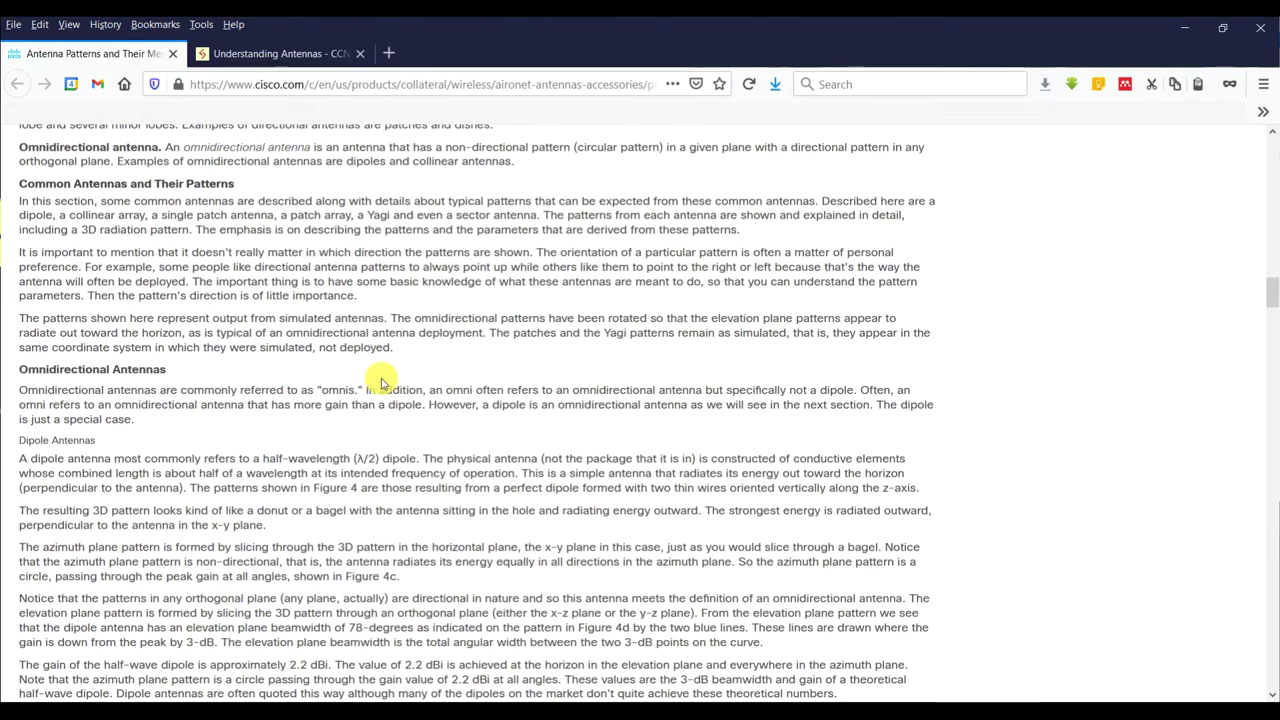
{"action": "scroll", "coordinate": [381, 383], "scroll_direction": "down", "scroll_amount": 7}
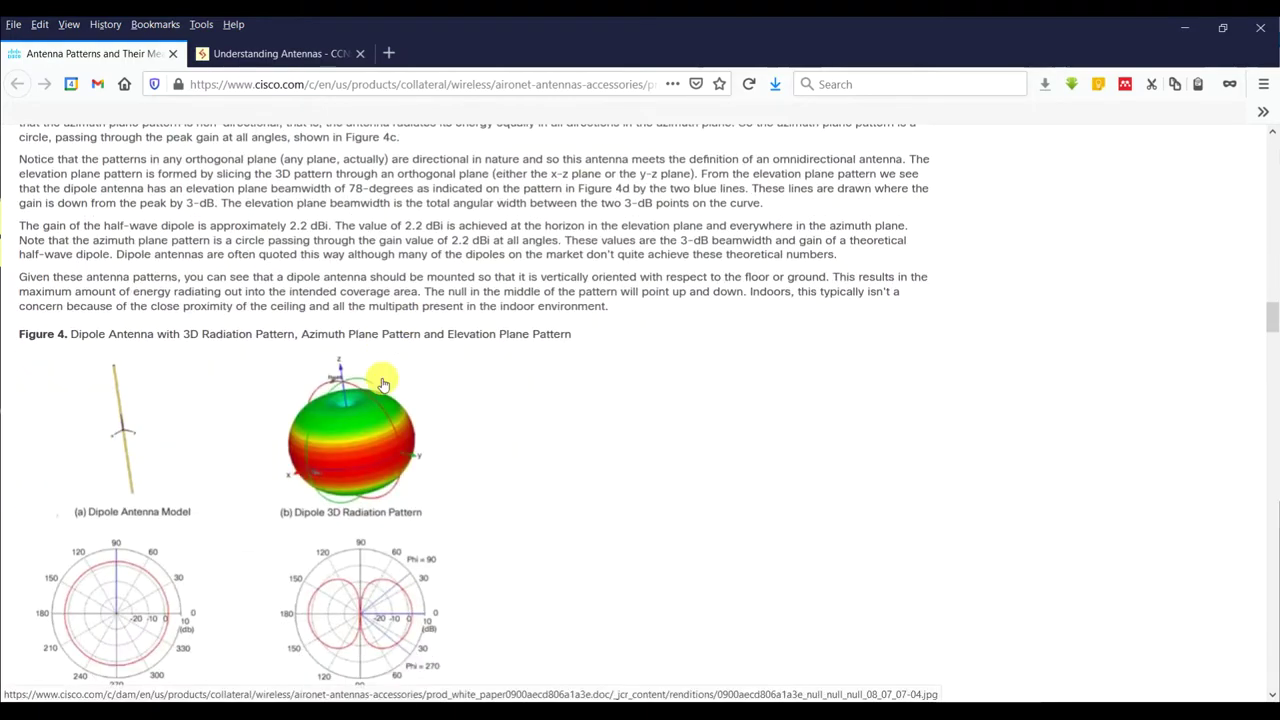
{"action": "scroll", "coordinate": [381, 383], "scroll_direction": "down", "scroll_amount": 1}
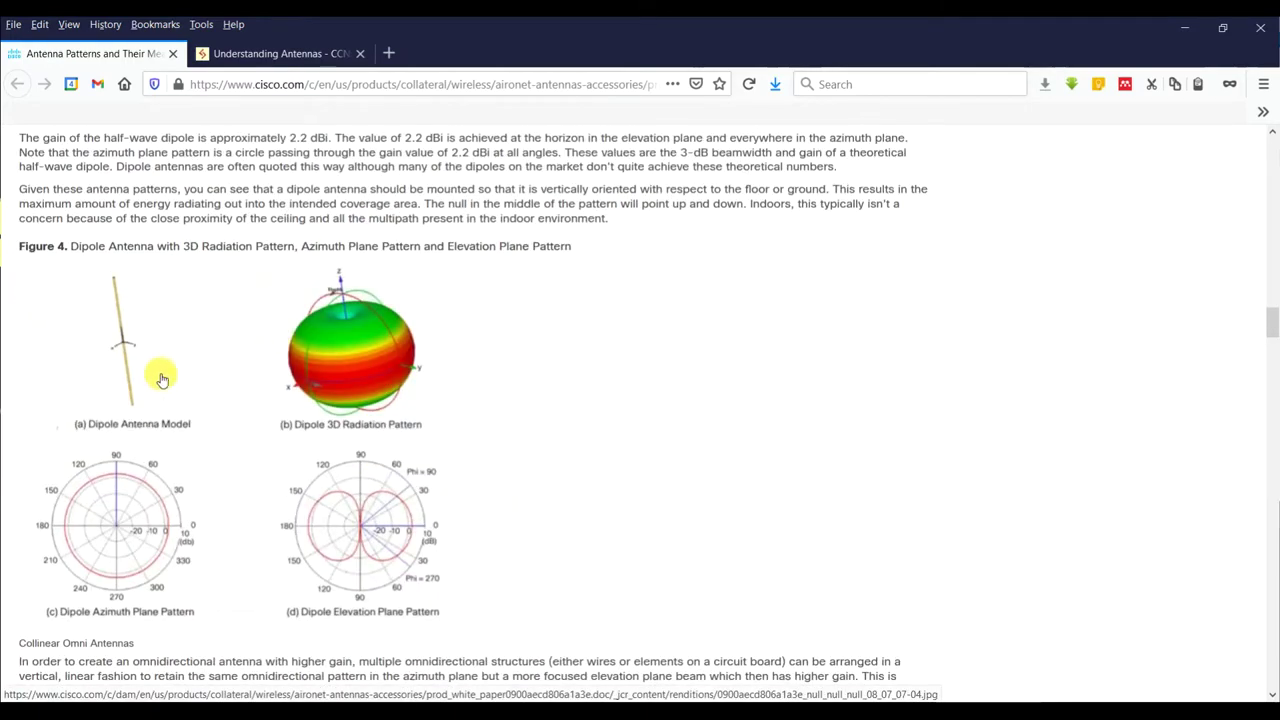
{"action": "left_click_drag", "start_coordinate": [70, 246], "coordinate": [183, 247]}
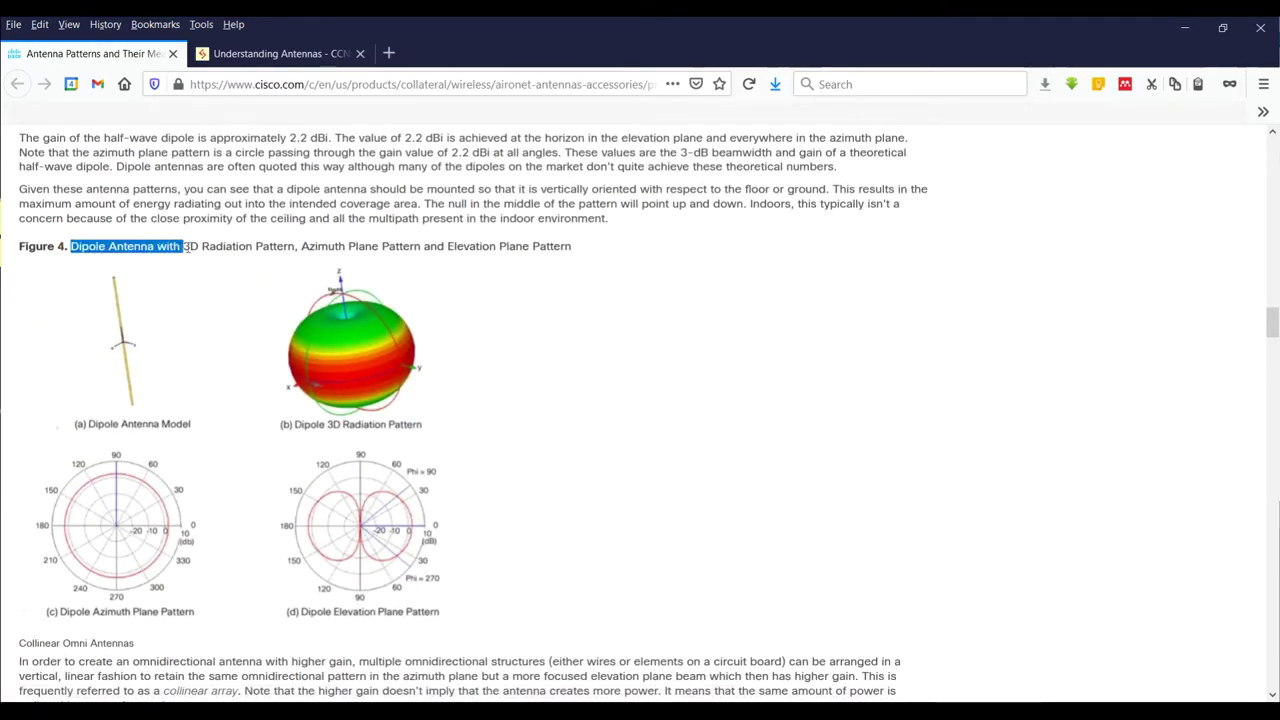
{"action": "left_click", "coordinate": [330, 247]}
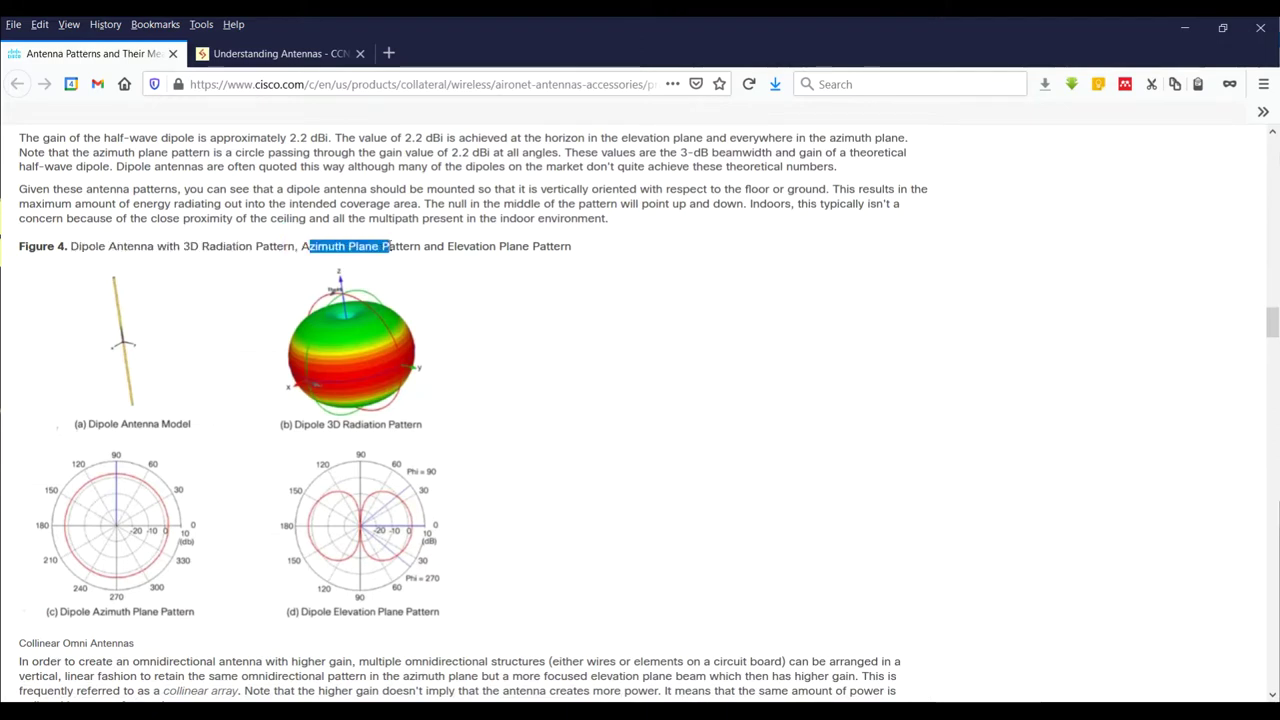
{"action": "left_click_drag", "start_coordinate": [390, 246], "coordinate": [392, 246]}
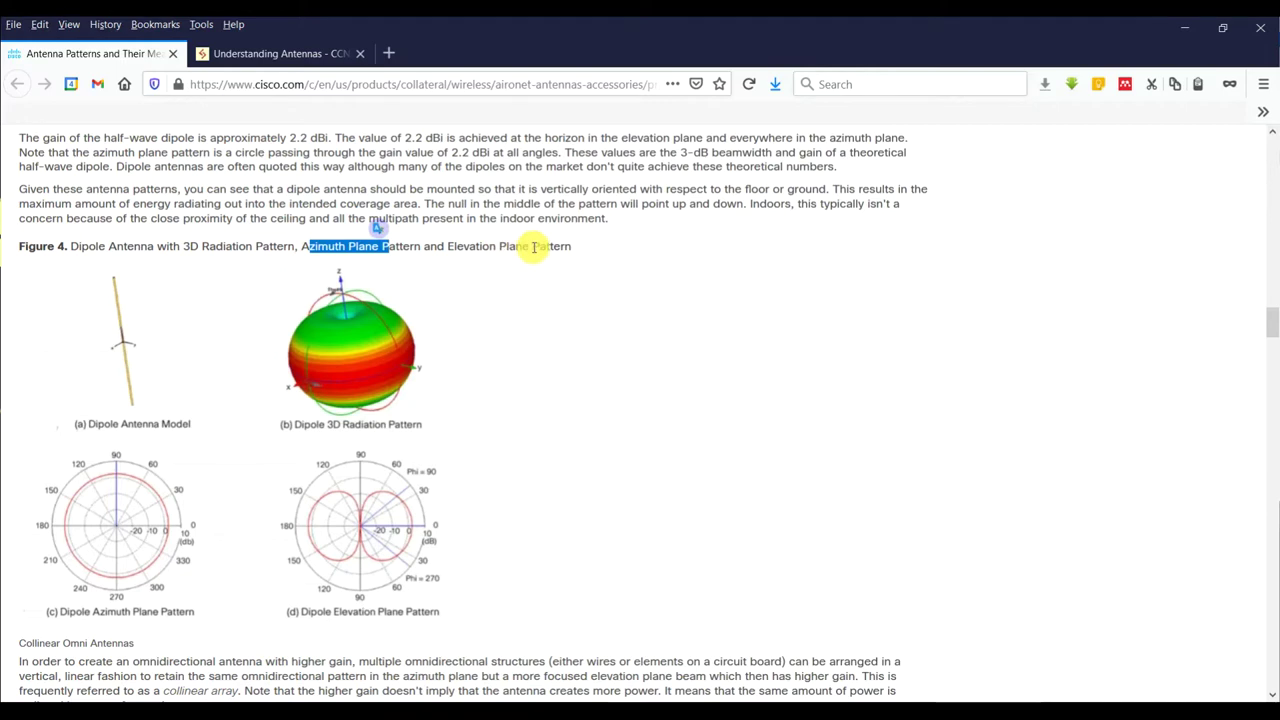
{"action": "scroll", "coordinate": [536, 260], "scroll_direction": "down", "scroll_amount": 2}
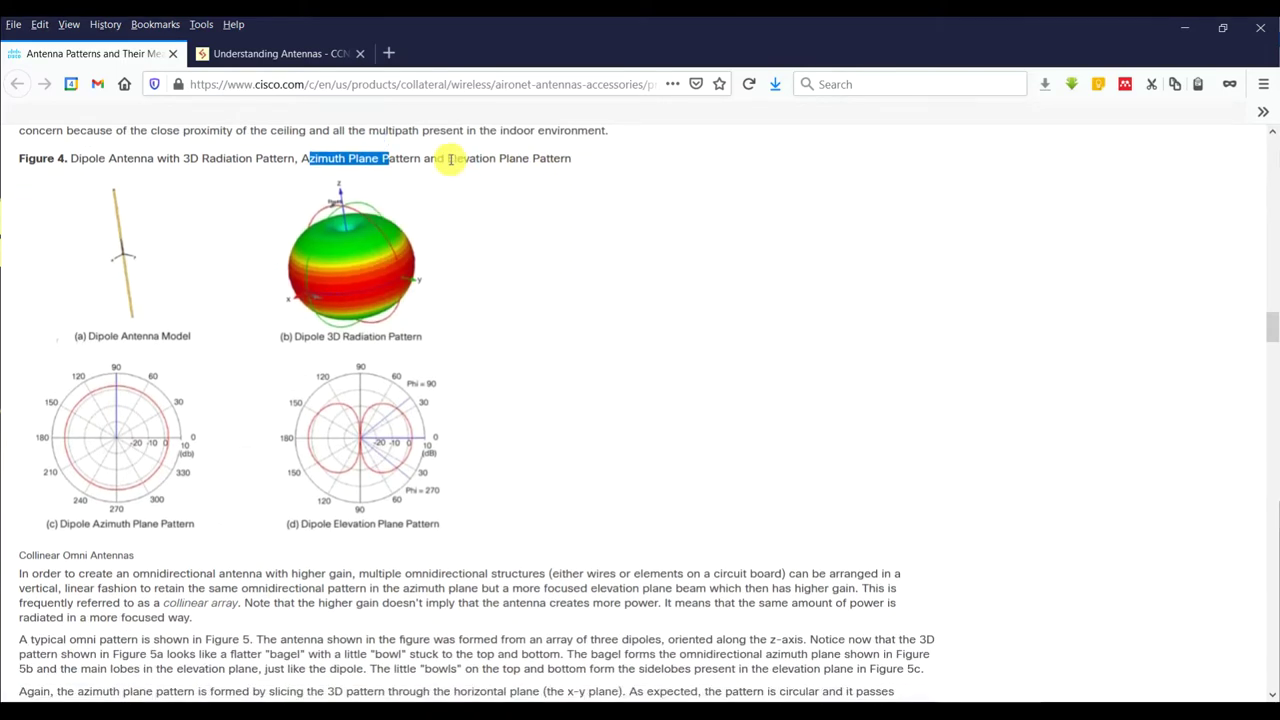
{"action": "left_click", "coordinate": [280, 54]}
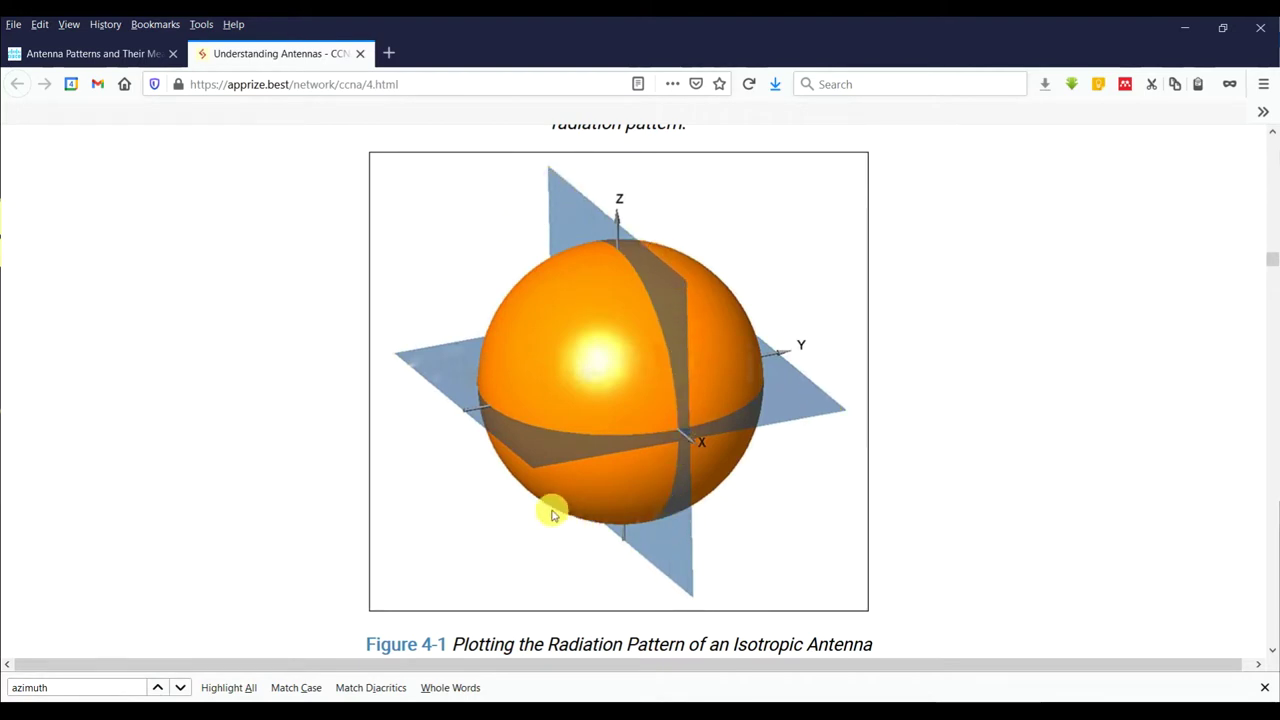
{"action": "left_click", "coordinate": [42, 55]}
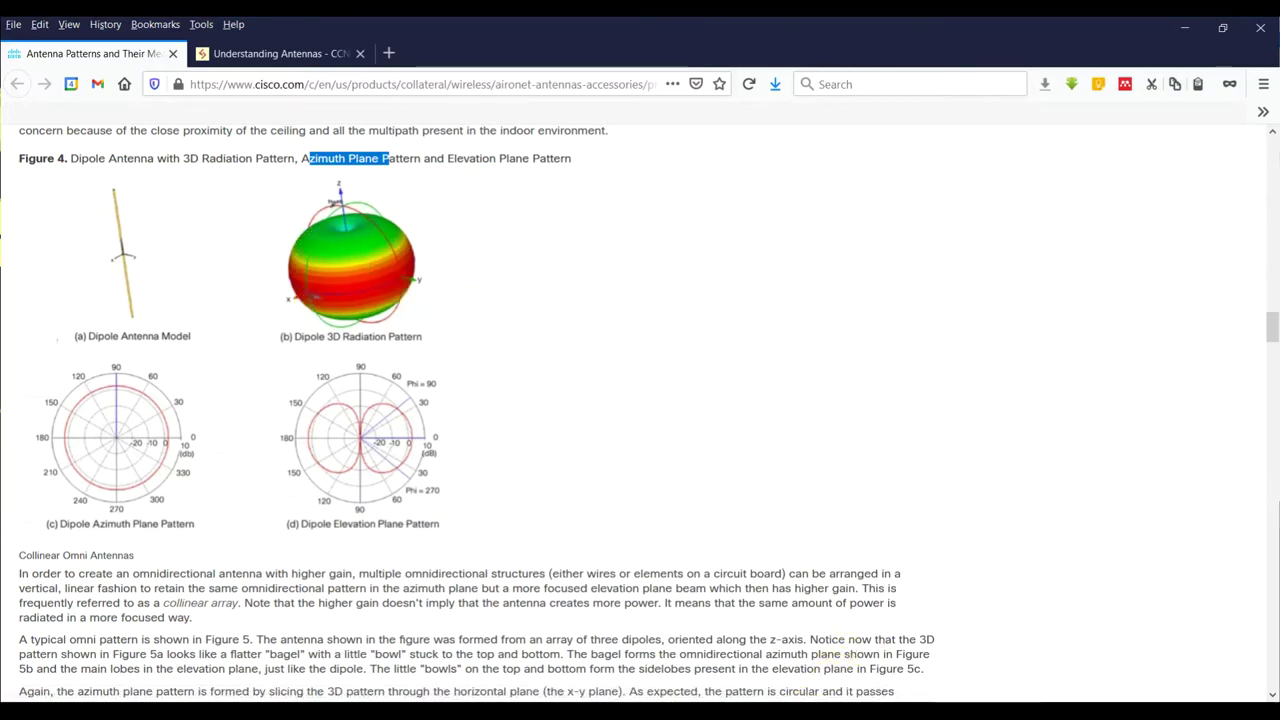
Switch to CST Studio Suite and look over the dipole antenna examples in the component library before returning to the Dipole Antenna project.
{"action": "key", "text": "alt+Tab"}
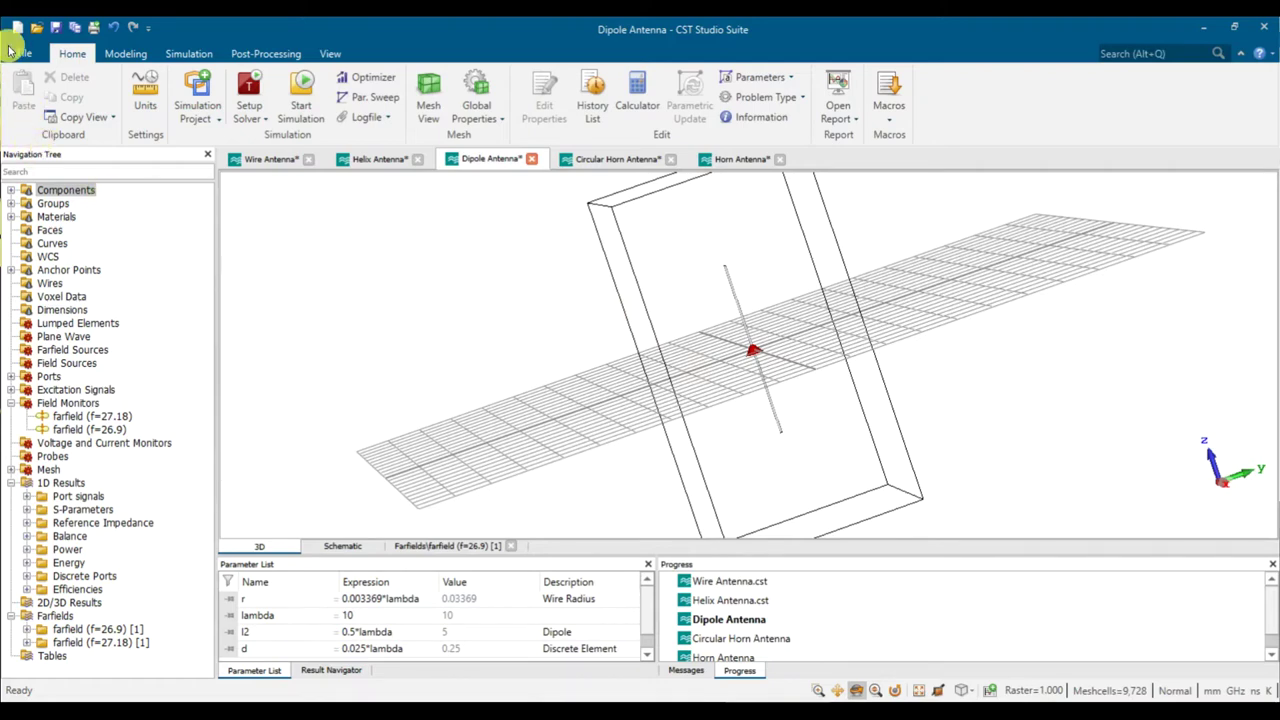
{"action": "left_click", "coordinate": [17, 53]}
{"action": "mouse_move", "coordinate": [462, 267]}
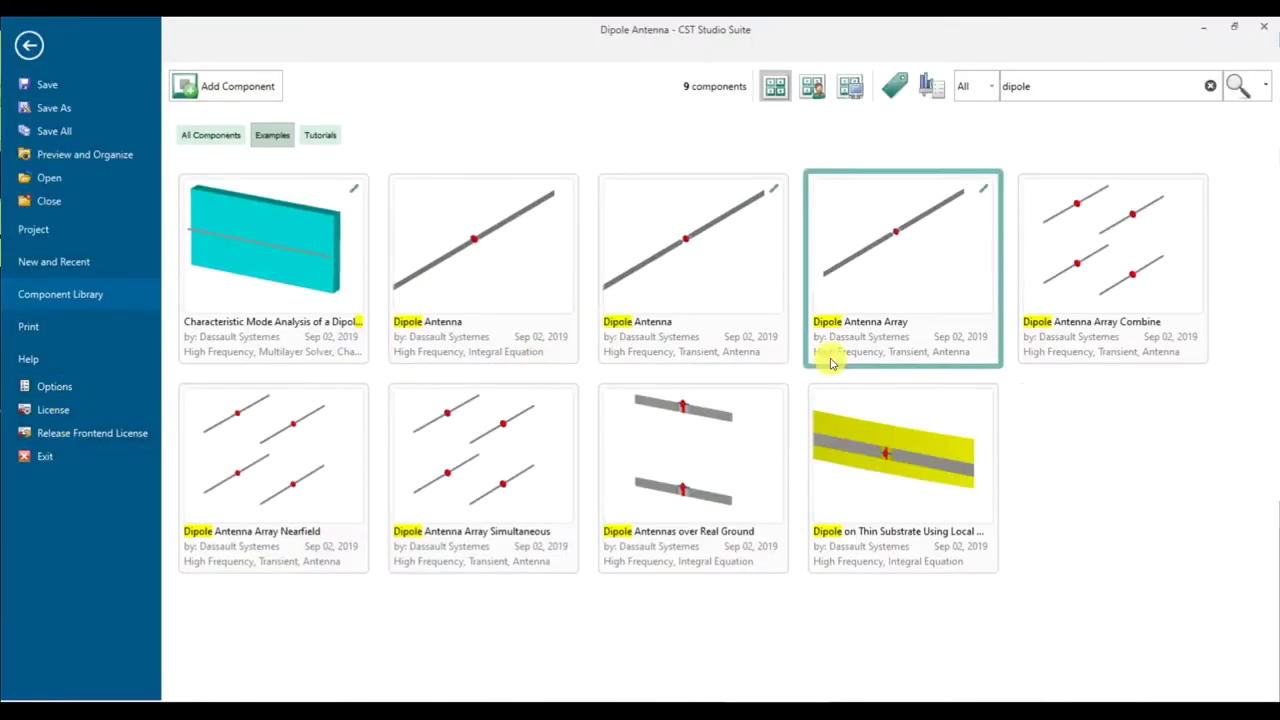
{"action": "mouse_move", "coordinate": [505, 479]}
{"action": "mouse_move", "coordinate": [757, 336]}
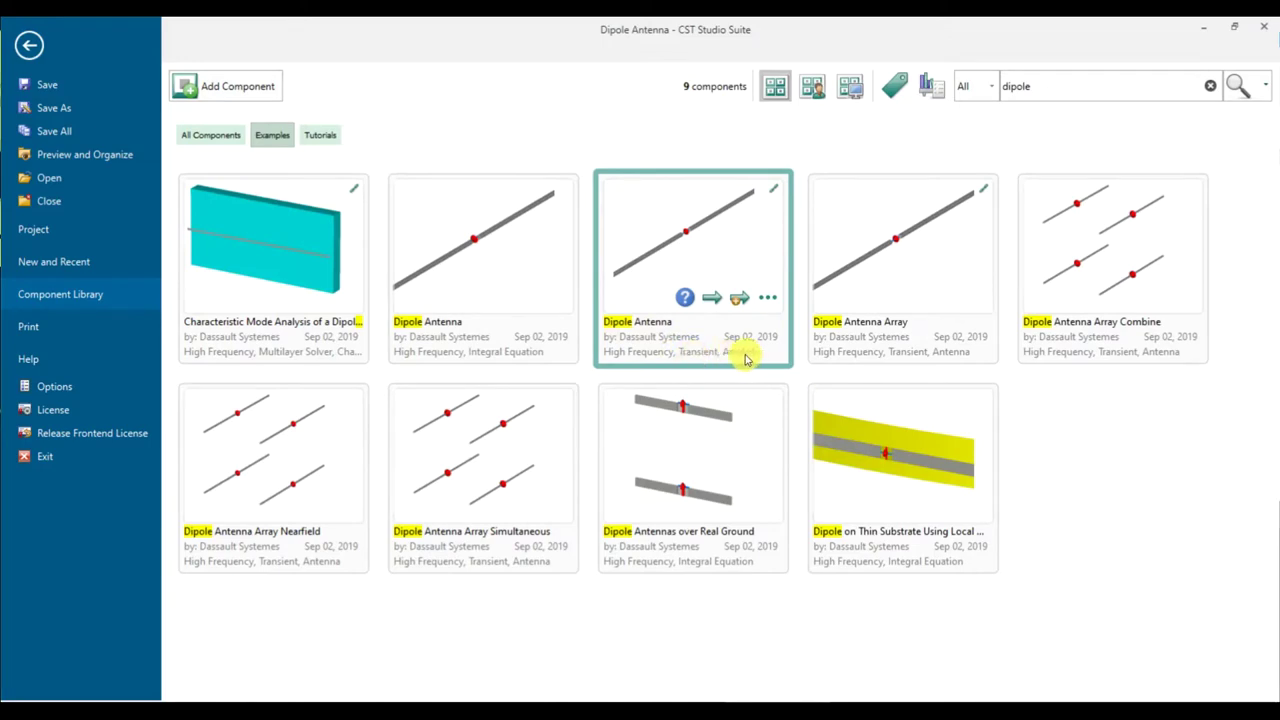
{"action": "left_click", "coordinate": [26, 50]}
Check the dipole's farfield monitors, display the 3D farfield at f=27.18, and compare it with the white paper's Figure 4.
{"action": "left_click_drag", "start_coordinate": [689, 323], "coordinate": [608, 398]}
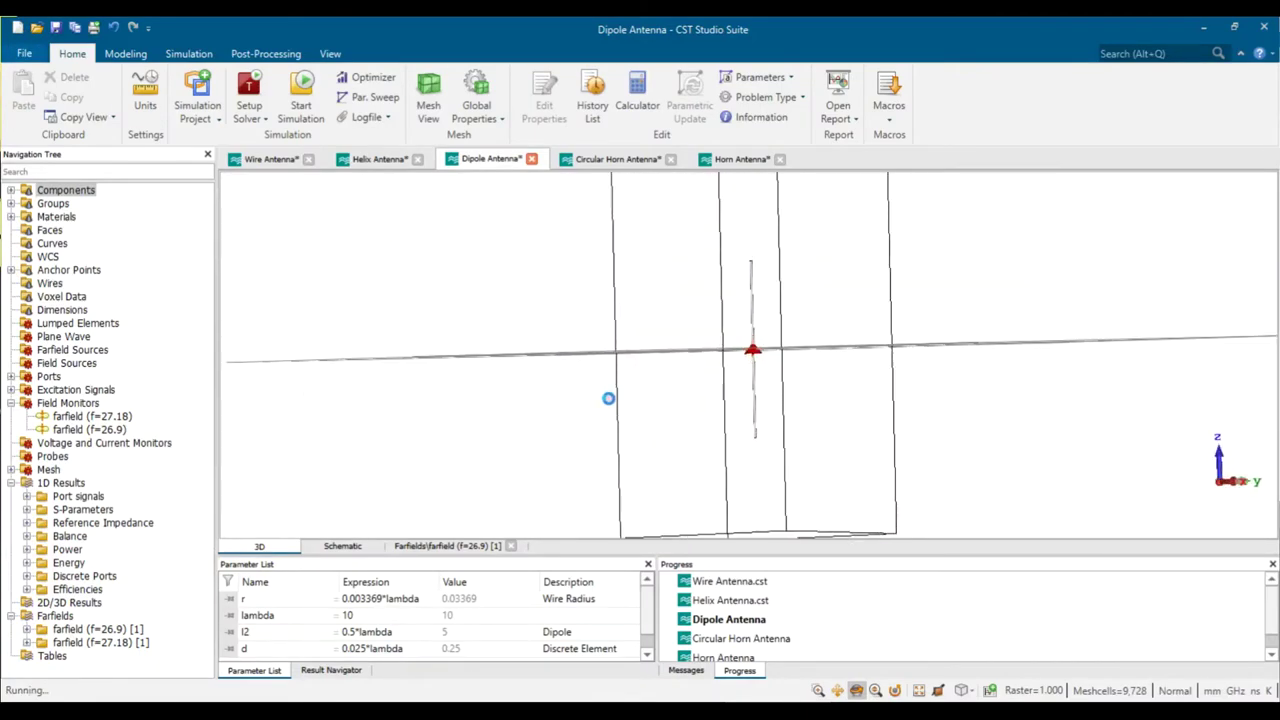
{"action": "left_click", "coordinate": [70, 416]}
{"action": "left_click", "coordinate": [75, 429]}
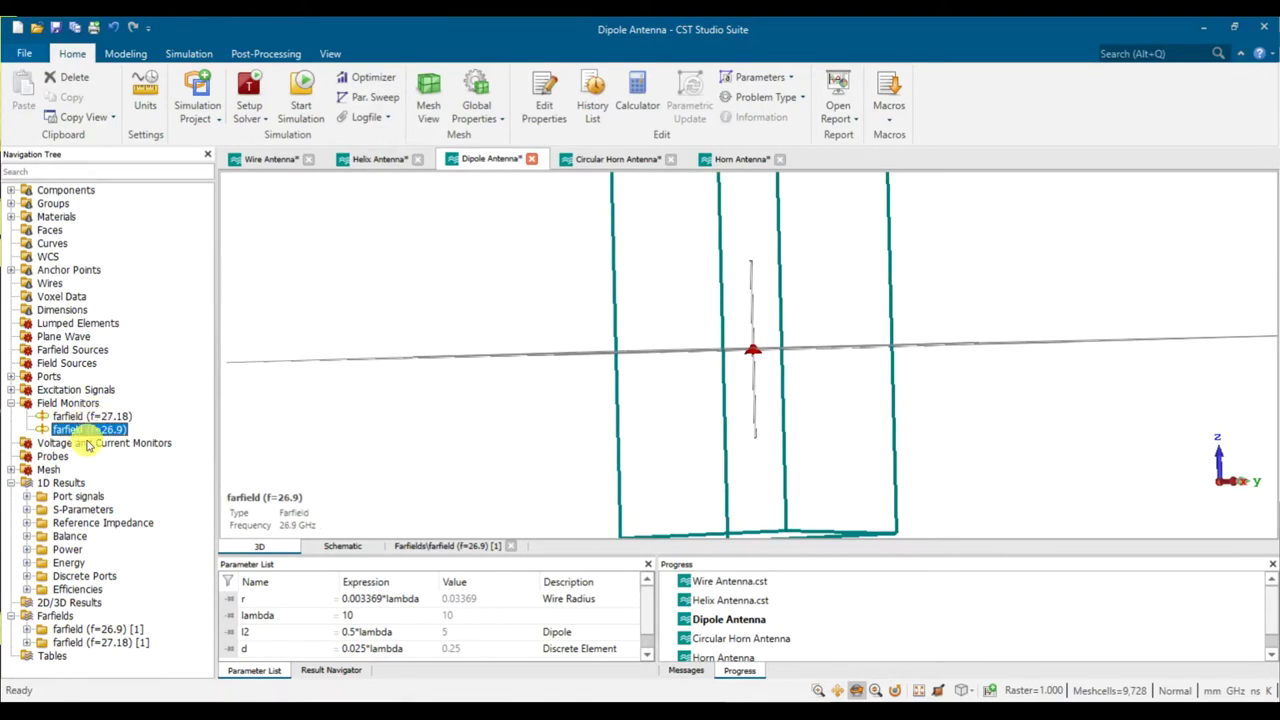
{"action": "left_click", "coordinate": [80, 629]}
{"action": "left_click", "coordinate": [80, 642]}
{"action": "left_click_drag", "start_coordinate": [435, 397], "coordinate": [876, 367]}
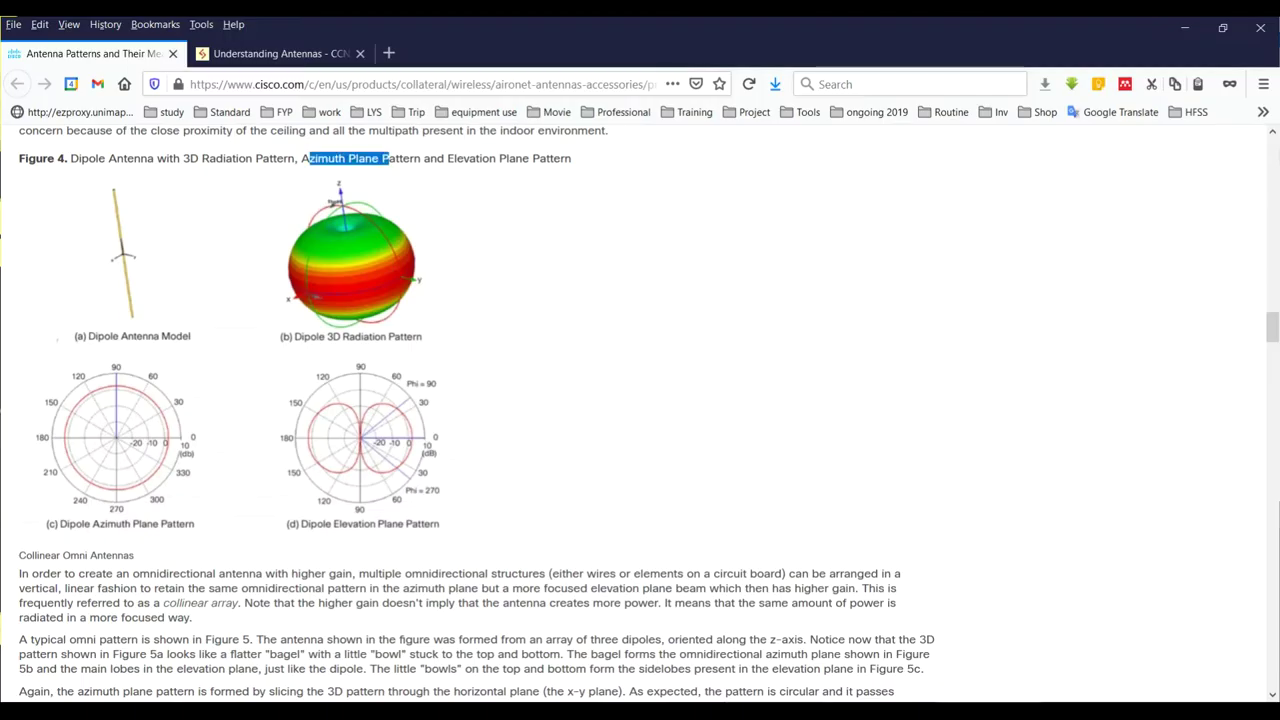
{"action": "key", "text": "alt+Tab"}
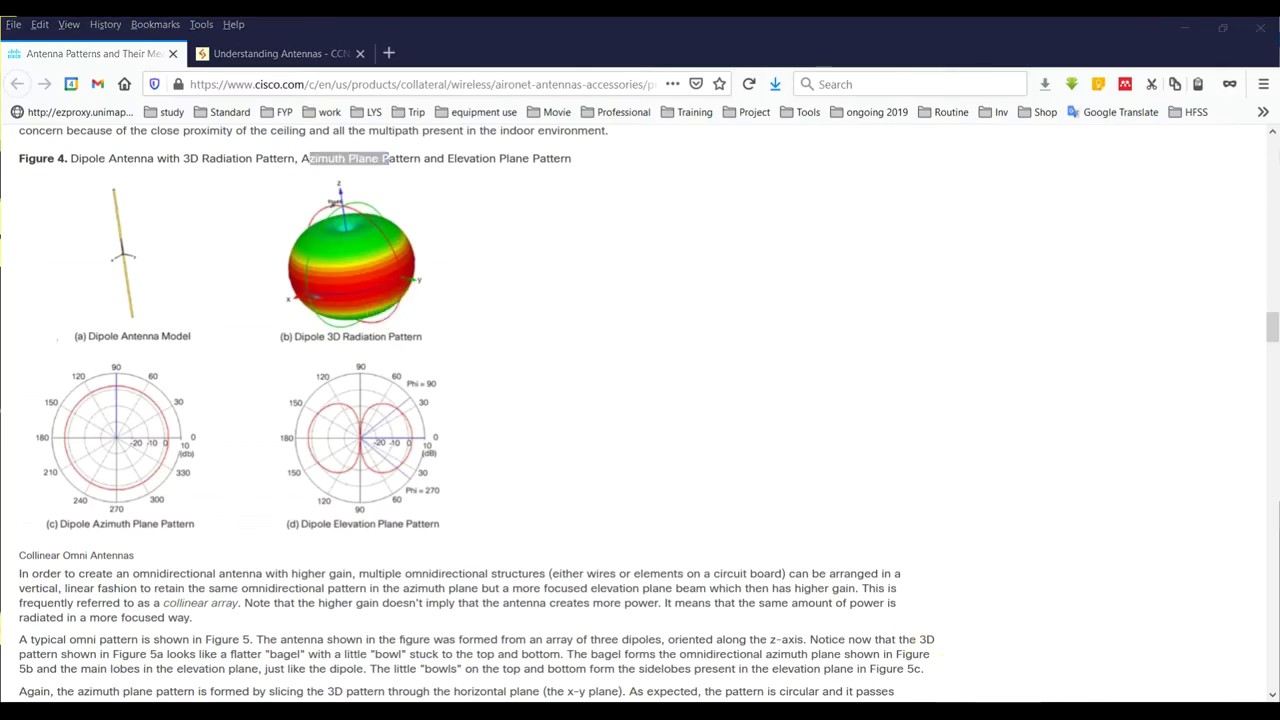
{"action": "left_click_drag", "start_coordinate": [571, 263], "coordinate": [593, 305]}
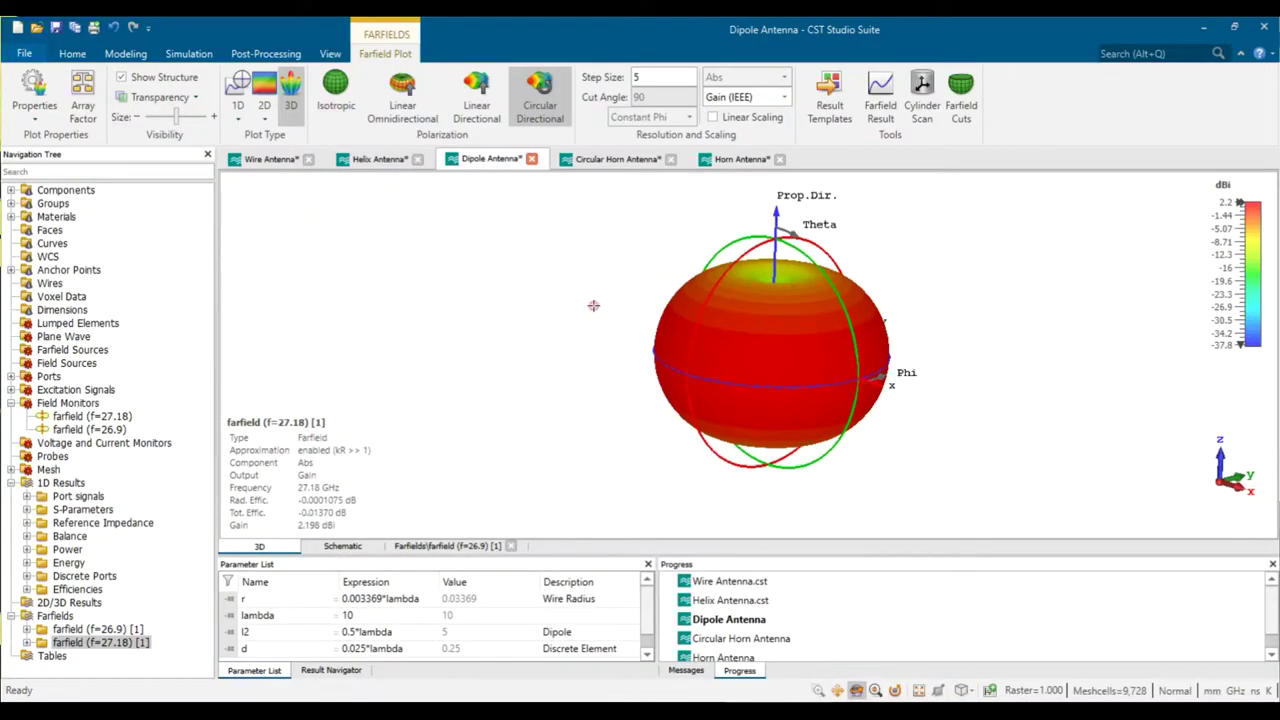
Try log ranges of 6 and 15 for the 3D farfield plot, and set the range to 9.
{"action": "left_click", "coordinate": [28, 86]}
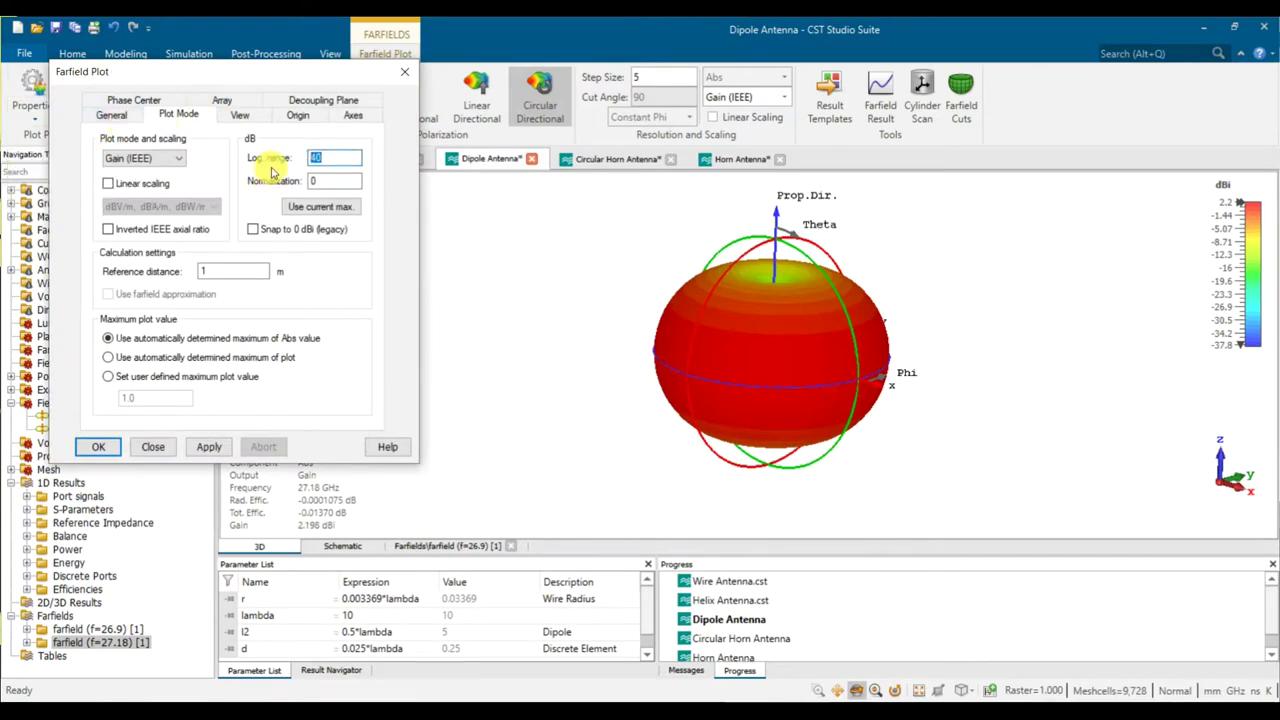
{"action": "left_click", "coordinate": [210, 448]}
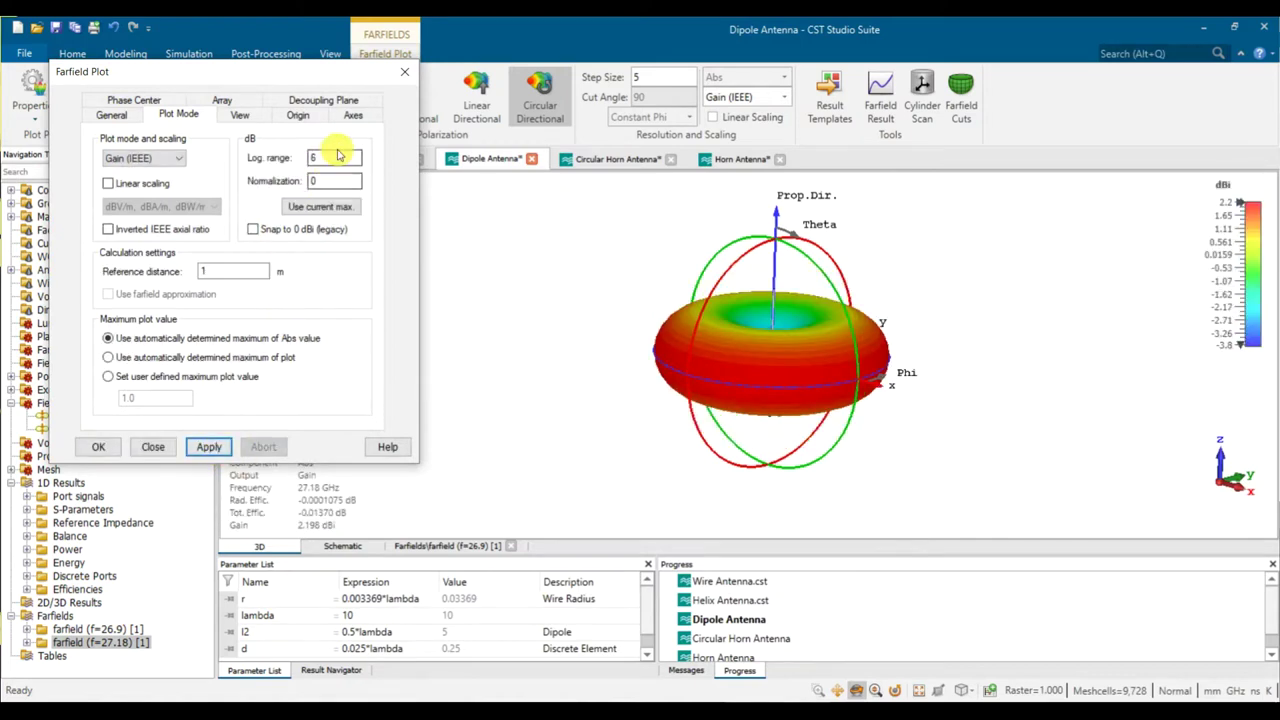
{"action": "type", "text": "15"}
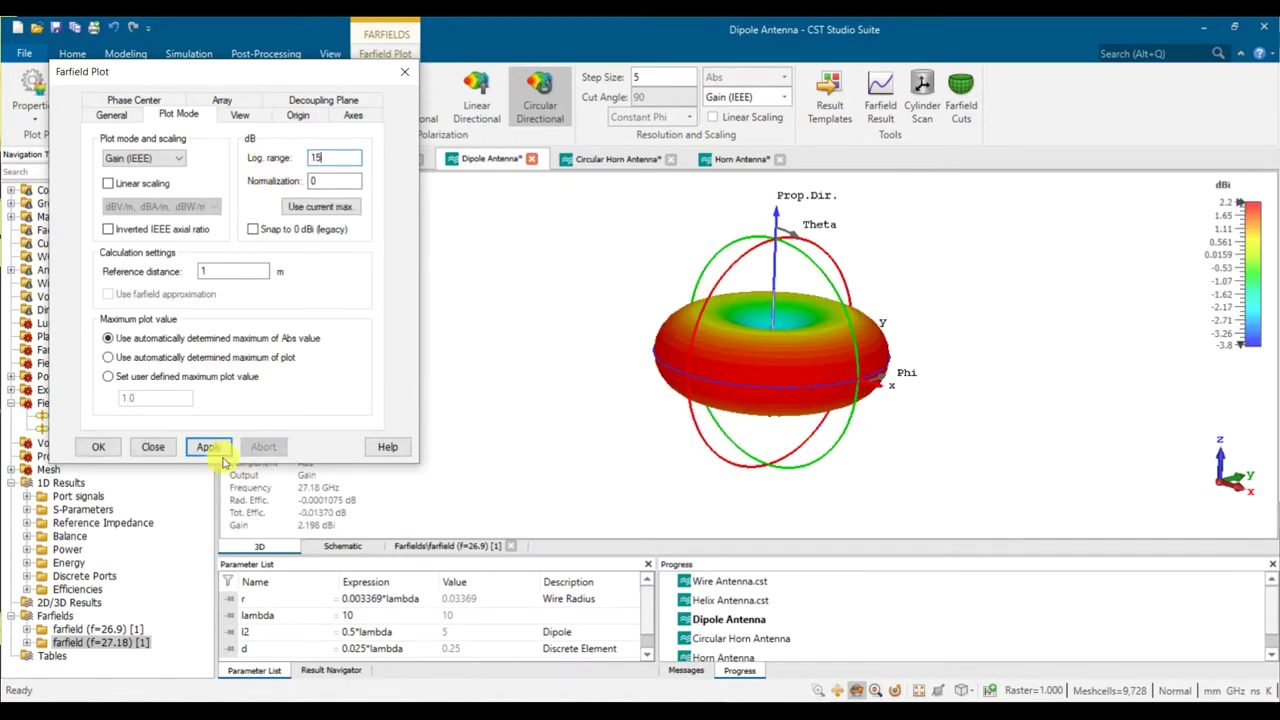
{"action": "left_click", "coordinate": [210, 449]}
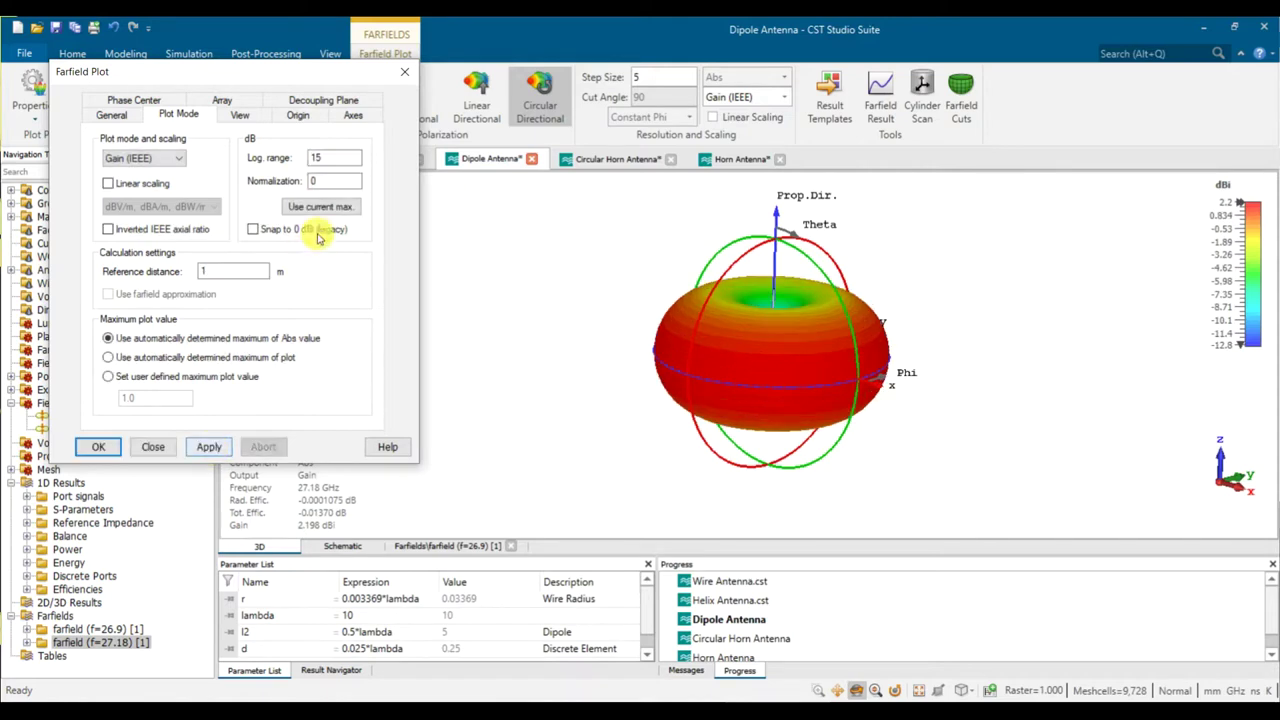
{"action": "left_click", "coordinate": [209, 447]}
{"action": "left_click_drag", "start_coordinate": [799, 311], "coordinate": [798, 339]}
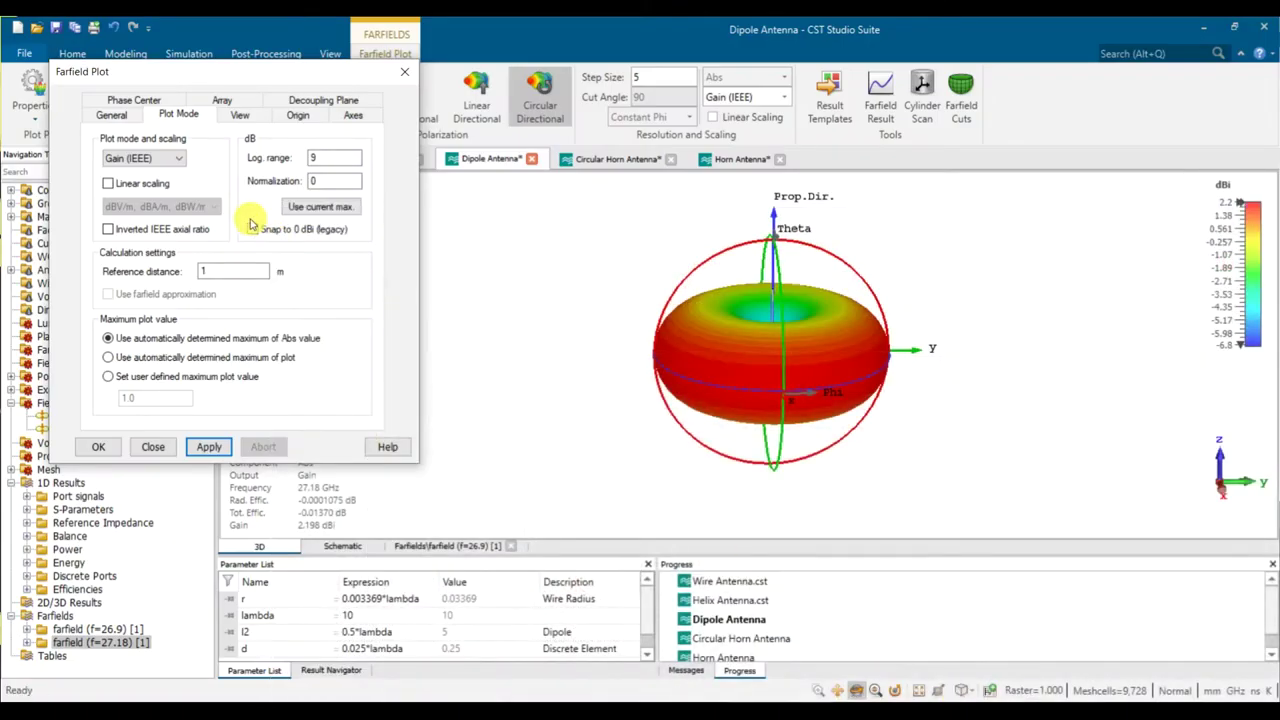
Plot the 27.18 GHz farfield as a 1D Polar cut varying theta at phi 90 with a theta step of 1.
{"action": "left_click", "coordinate": [113, 116]}
{"action": "left_click", "coordinate": [128, 162]}
{"action": "left_click", "coordinate": [128, 162]}
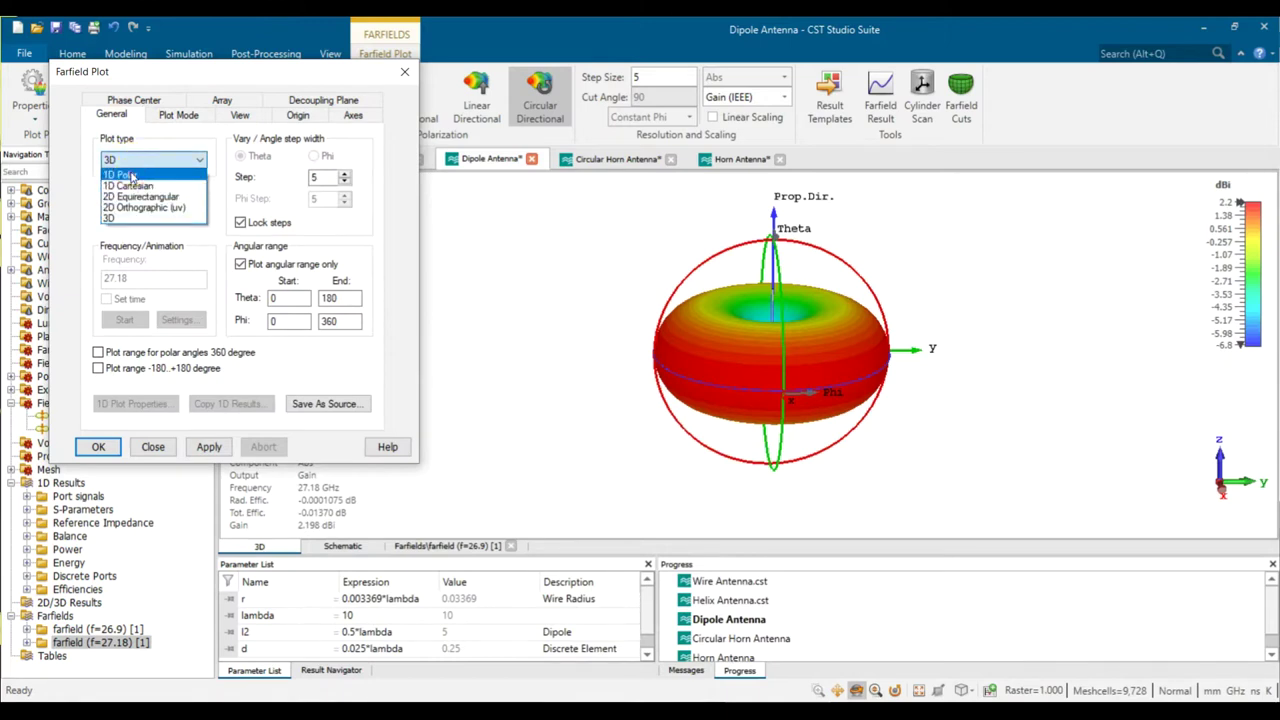
{"action": "left_click", "coordinate": [131, 175]}
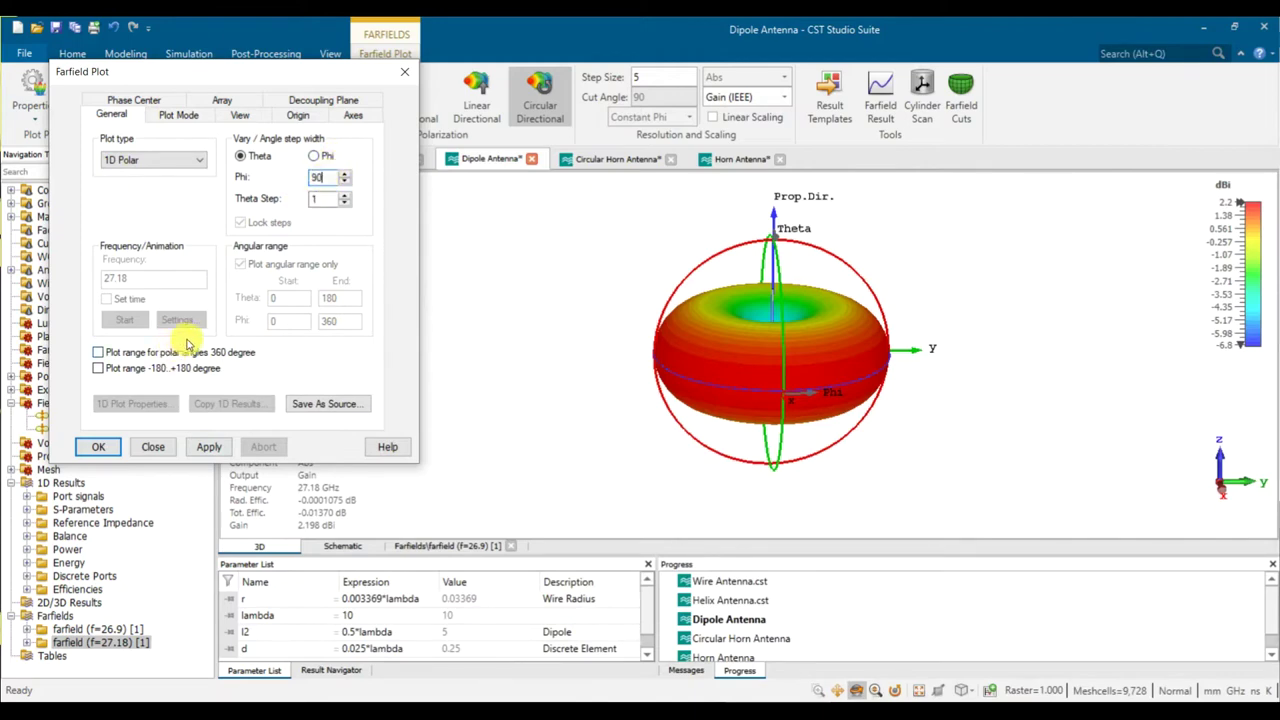
{"action": "left_click", "coordinate": [856, 263]}
{"action": "left_click_drag", "start_coordinate": [856, 263], "coordinate": [626, 365]}
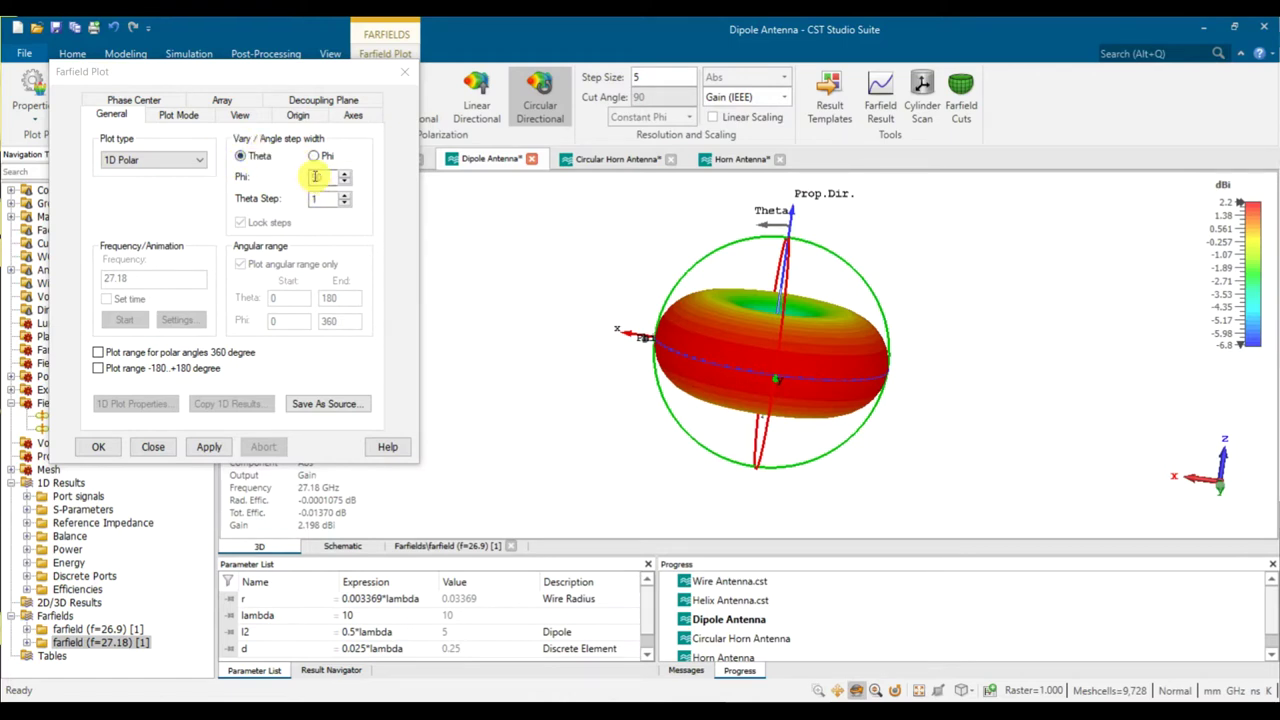
{"action": "left_click_drag", "start_coordinate": [598, 346], "coordinate": [840, 489]}
{"action": "left_click_drag", "start_coordinate": [780, 450], "coordinate": [771, 405]}
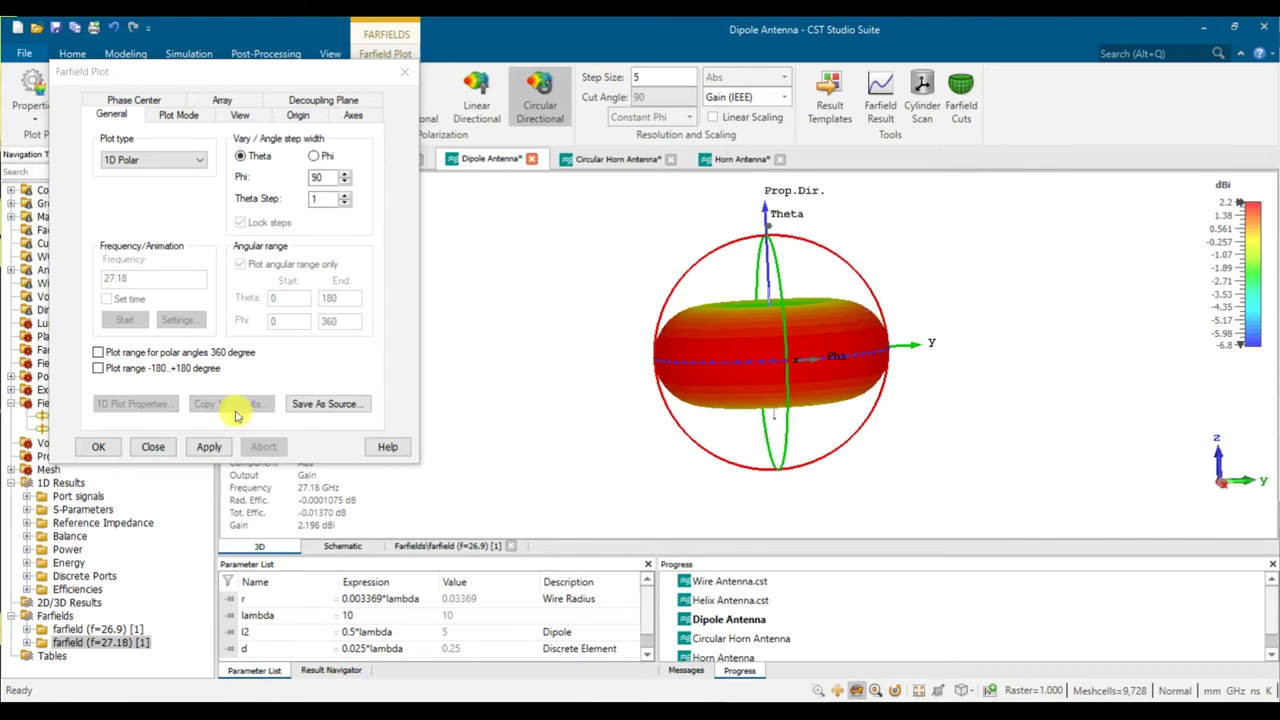
{"action": "left_click", "coordinate": [212, 449]}
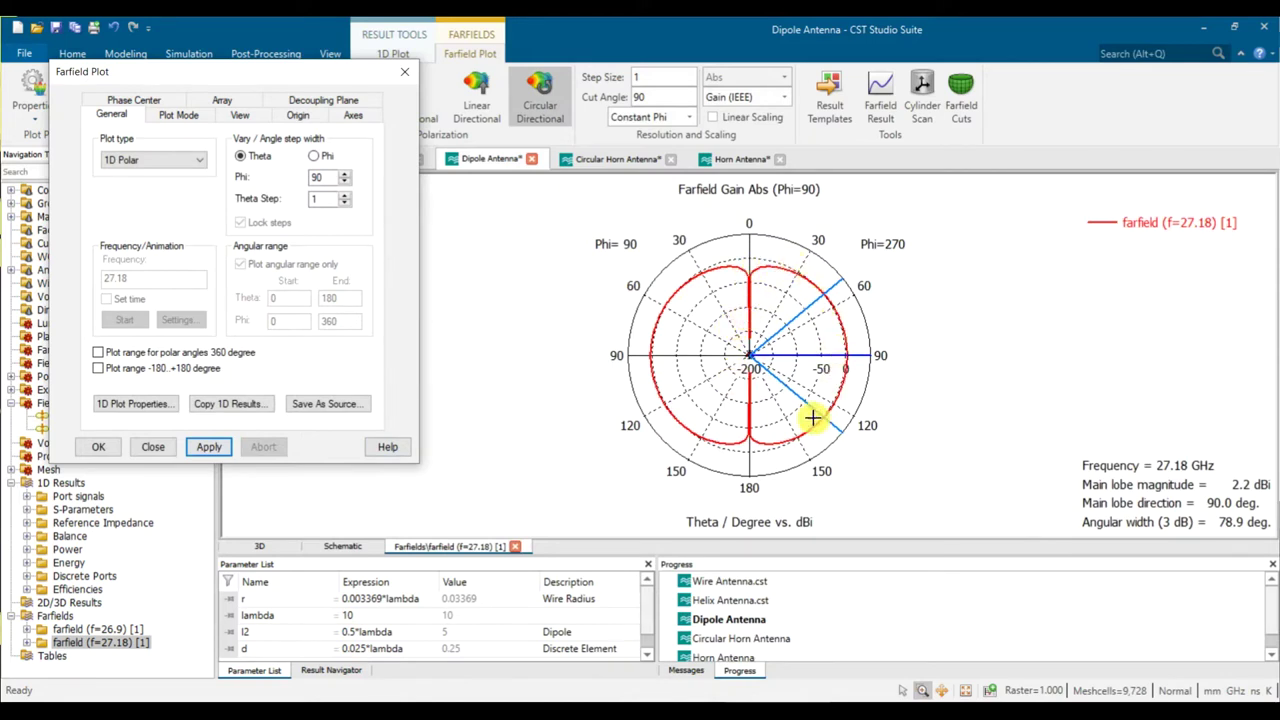
Try linear scaling on the polar gain plot, and return it to logarithmic scaling with a log range of 6.
{"action": "left_click", "coordinate": [715, 117]}
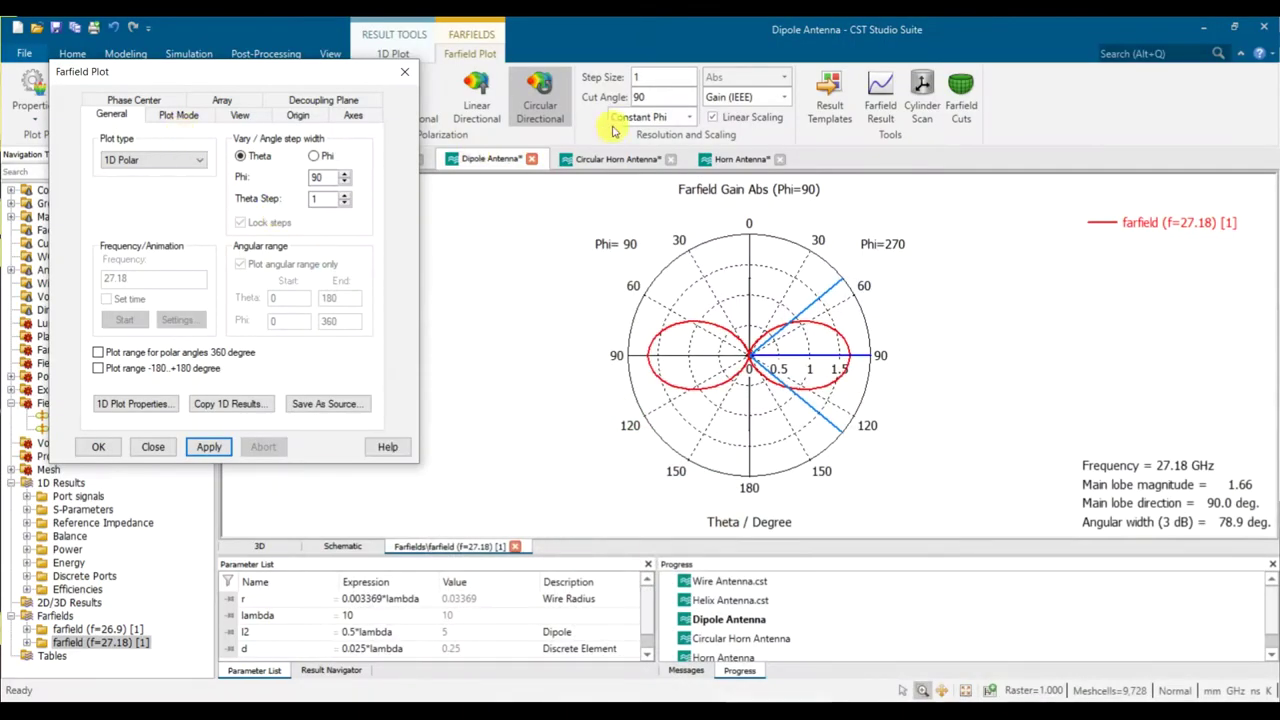
{"action": "left_click", "coordinate": [172, 116]}
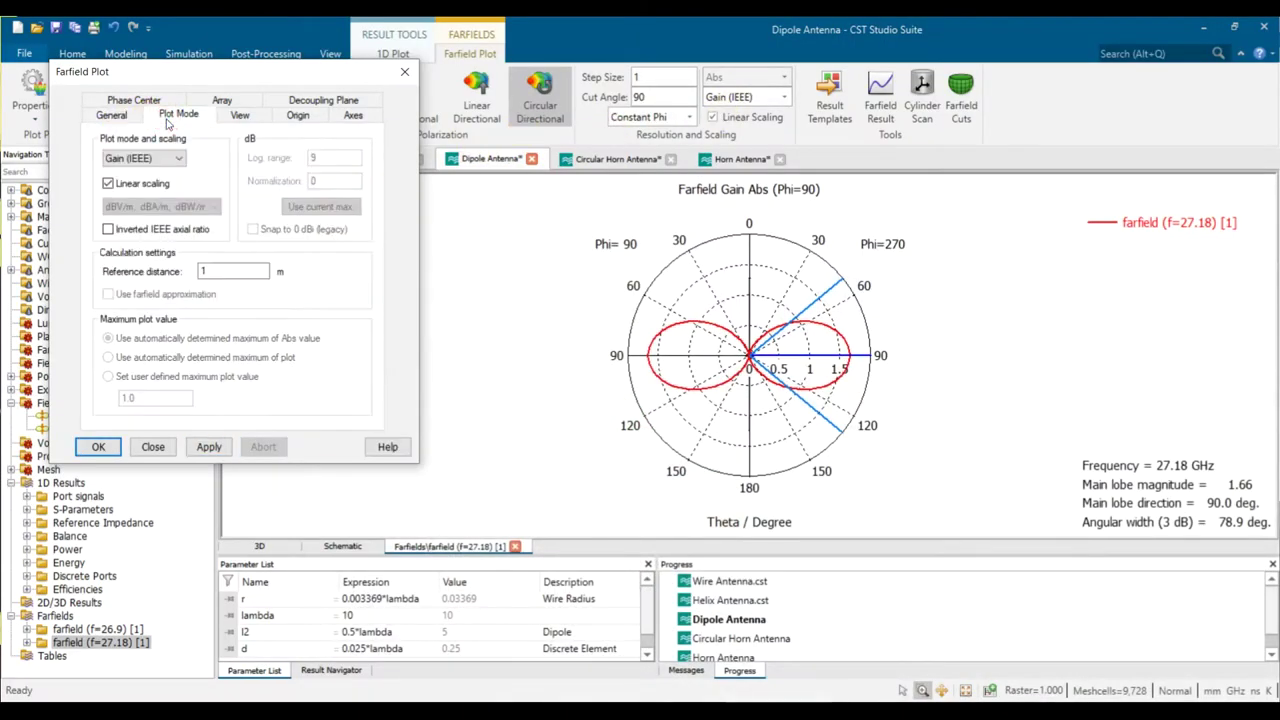
{"action": "left_click", "coordinate": [145, 185]}
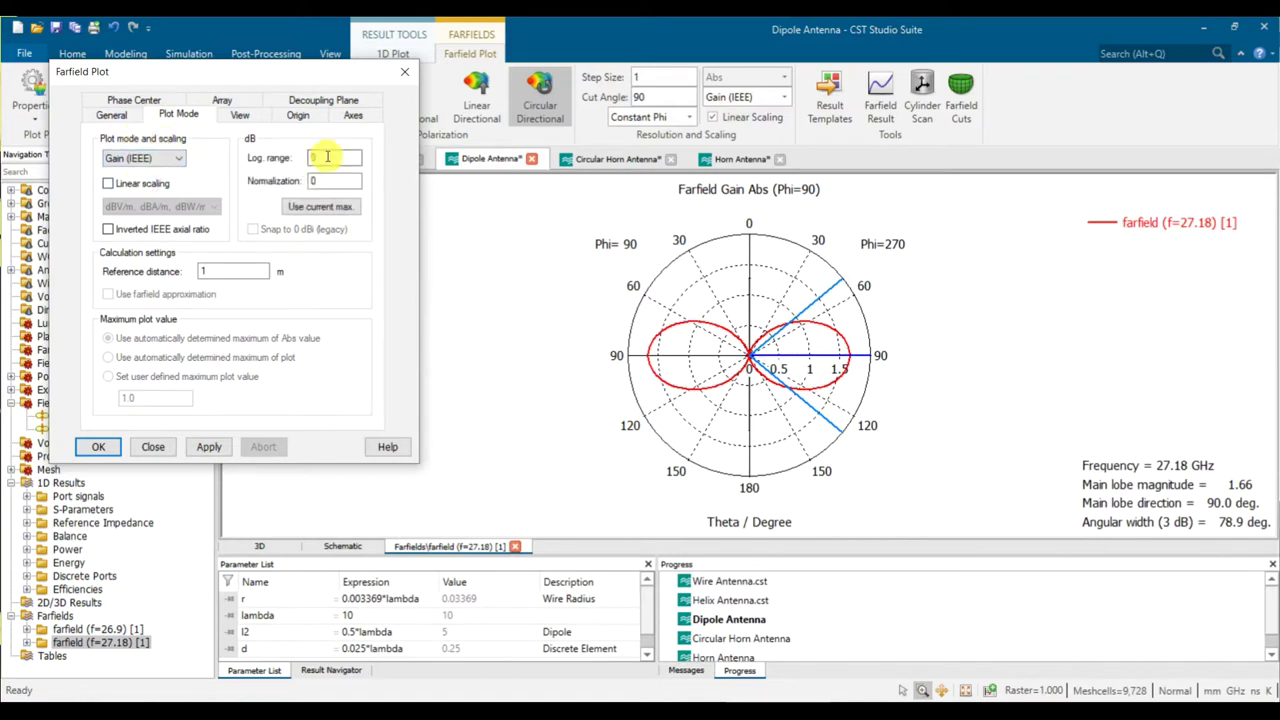
{"action": "left_click", "coordinate": [198, 448]}
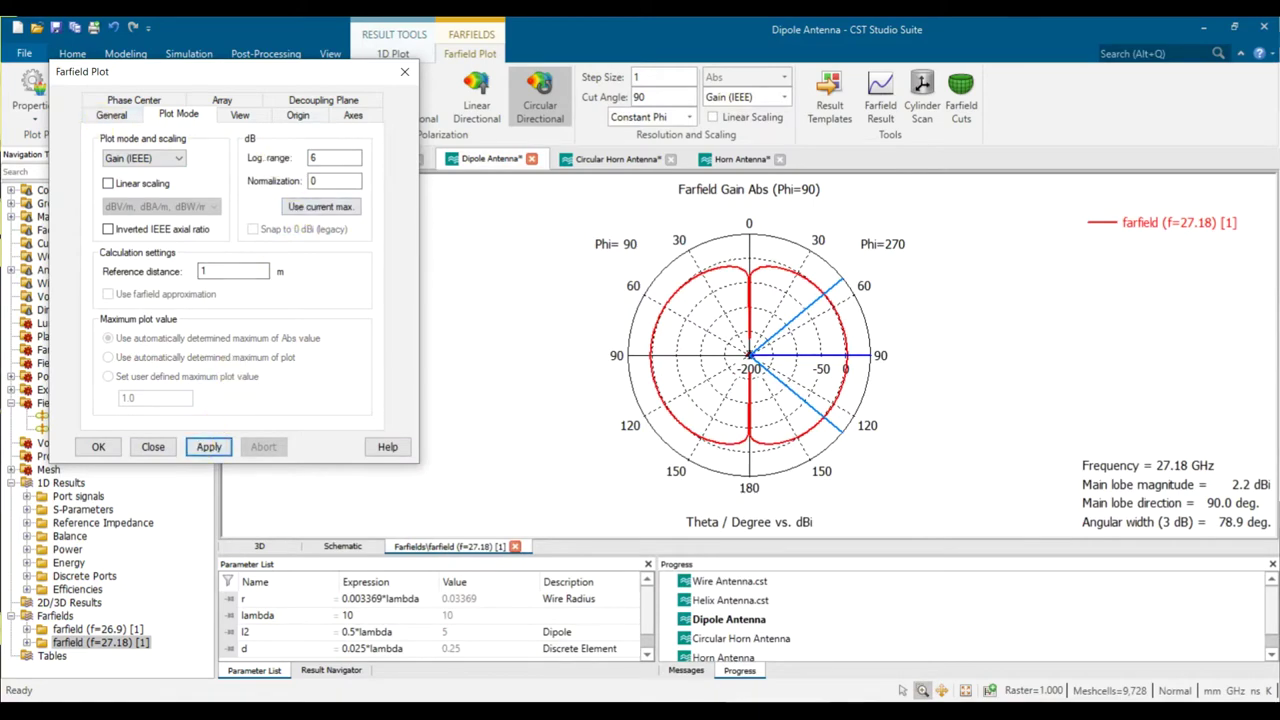
Check the polar patterns in the white paper's Figure 4, and plot the 1D Polar cut varying phi at theta 90.
{"action": "key", "text": "alt+Tab"}
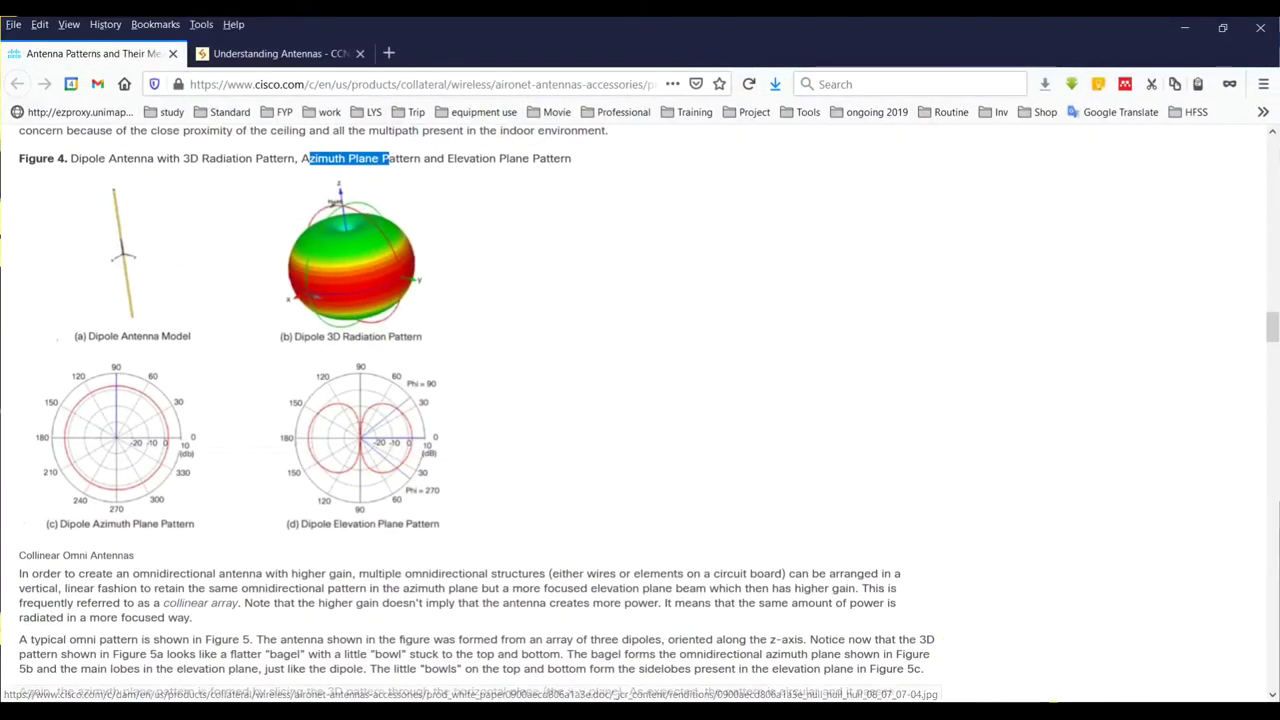
{"action": "key", "text": "alt+Tab"}
{"action": "left_click", "coordinate": [112, 116]}
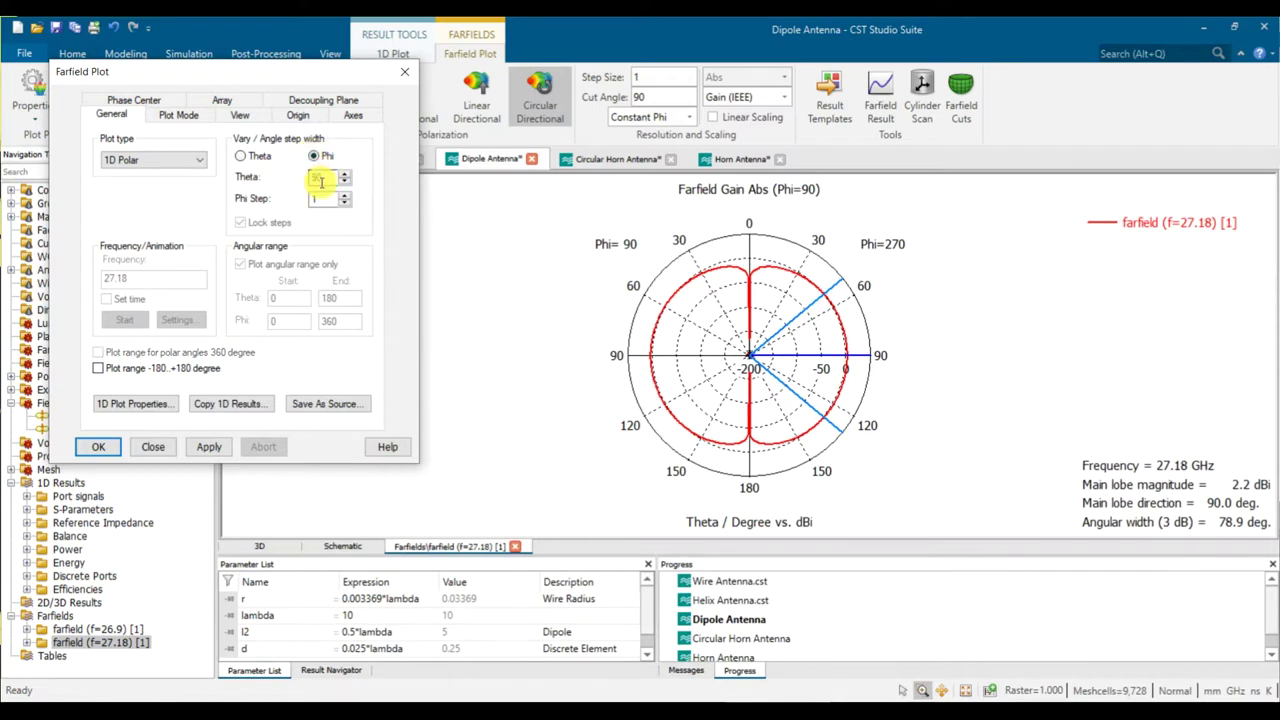
{"action": "left_click", "coordinate": [209, 447]}
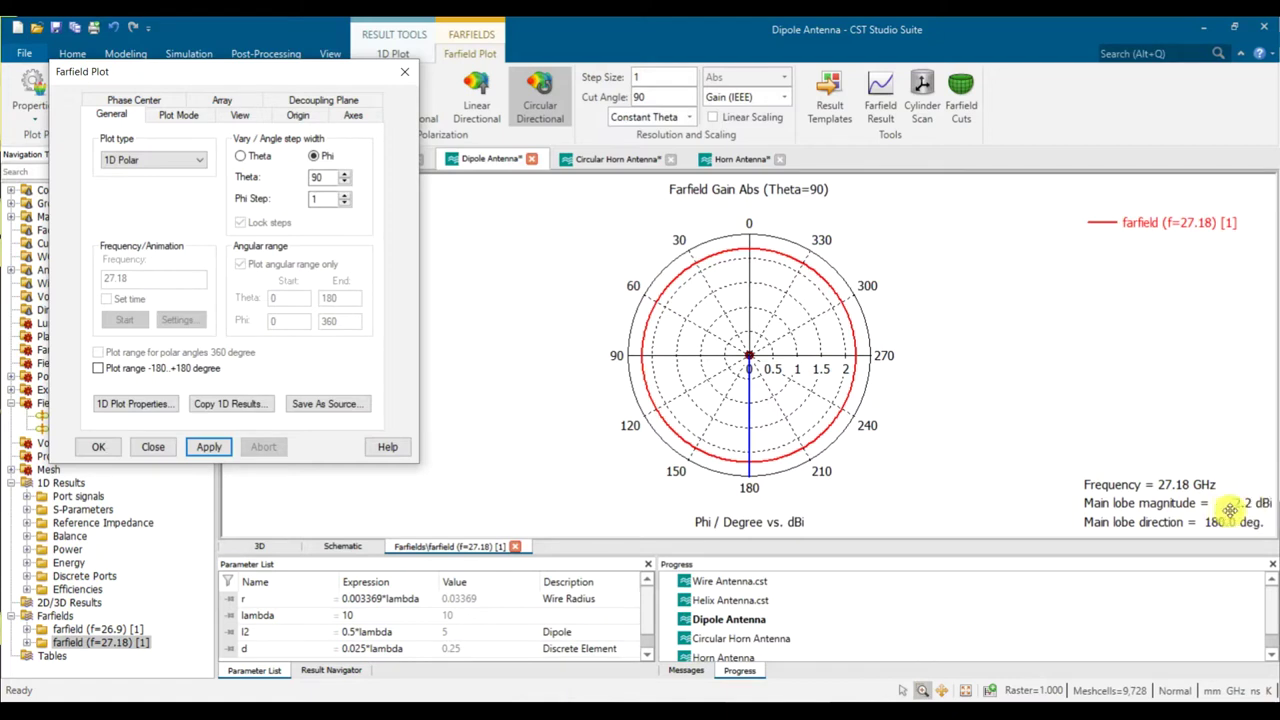
Plot the 1D Polar cut varying theta at phi 90, and inspect where the curve meets the 90-degree axis on both sides.
{"action": "left_click", "coordinate": [165, 160]}
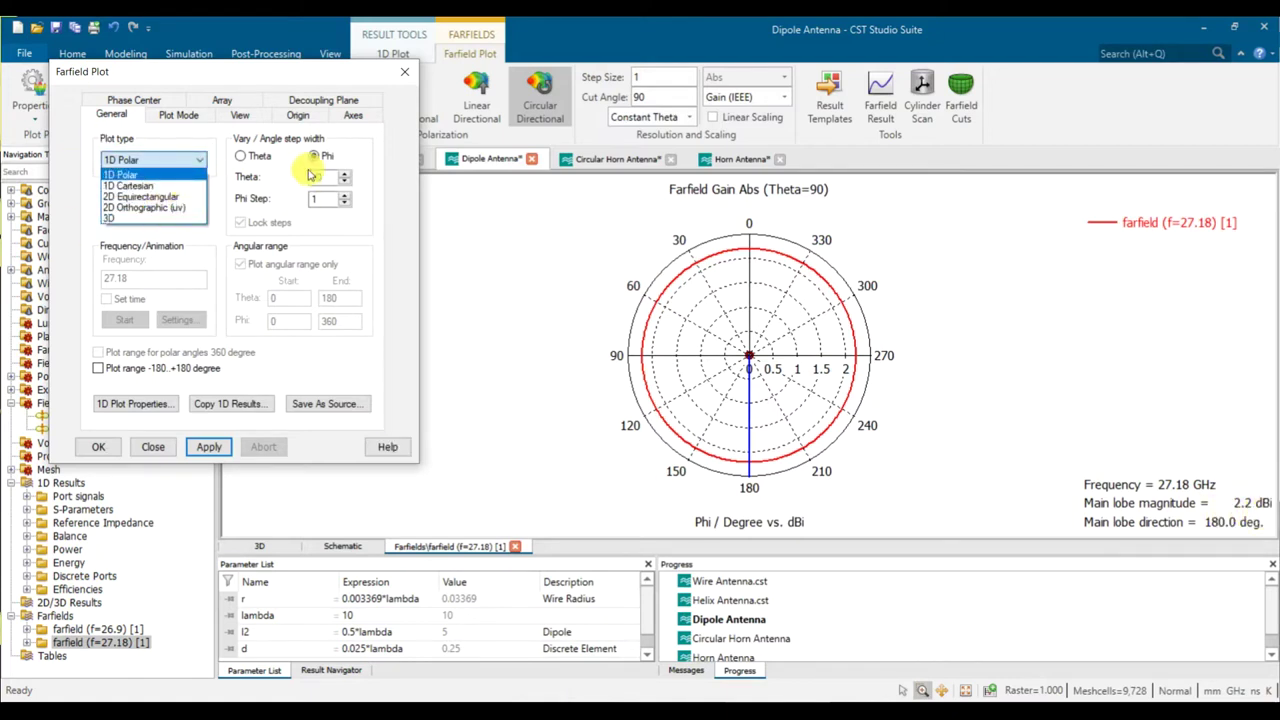
{"action": "left_click", "coordinate": [310, 175]}
{"action": "left_click", "coordinate": [241, 156]}
{"action": "left_click", "coordinate": [209, 447]}
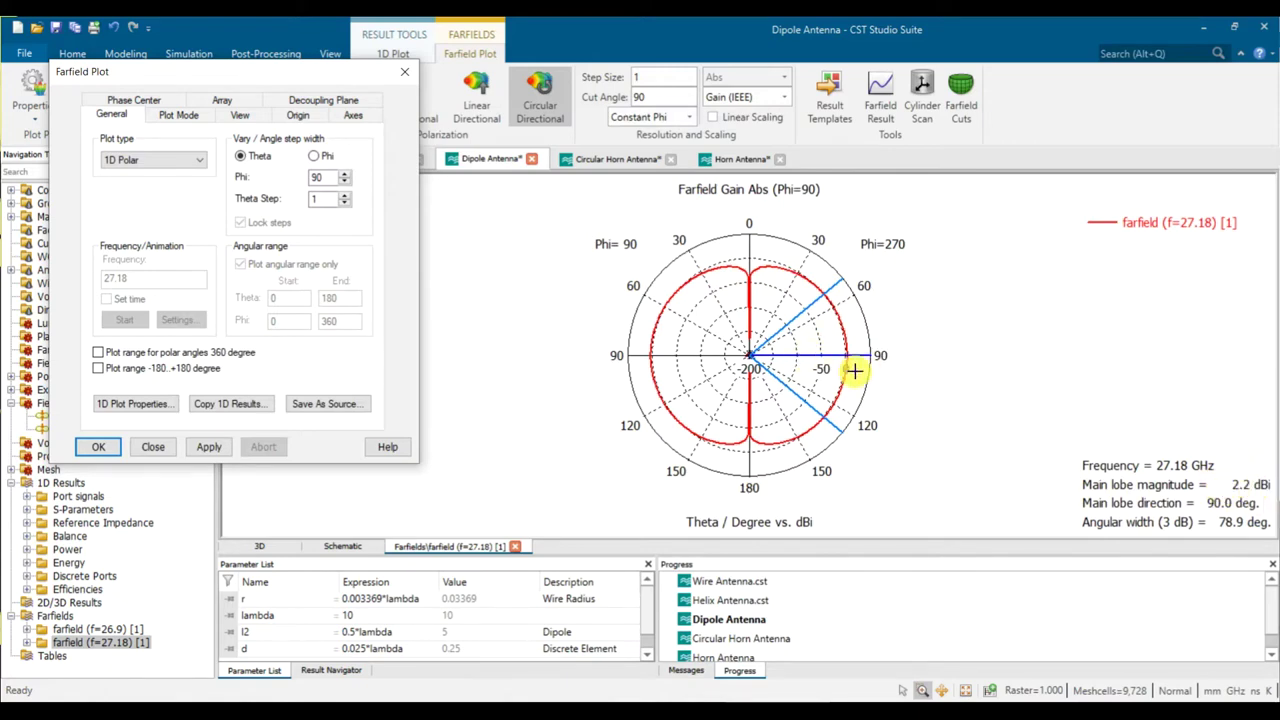
{"action": "scroll", "coordinate": [849, 362], "scroll_direction": "up", "scroll_amount": 5}
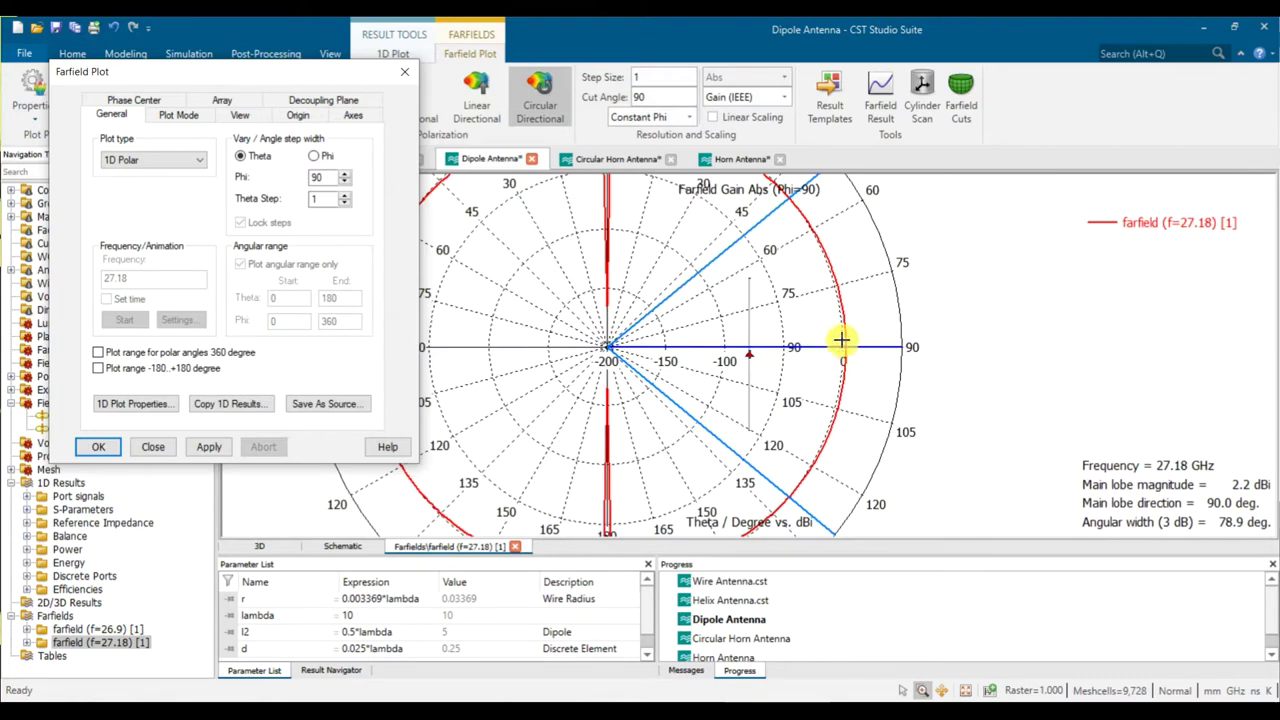
{"action": "scroll", "coordinate": [841, 341], "scroll_direction": "down", "scroll_amount": 5}
{"action": "scroll", "coordinate": [519, 345], "scroll_direction": "up", "scroll_amount": 4}
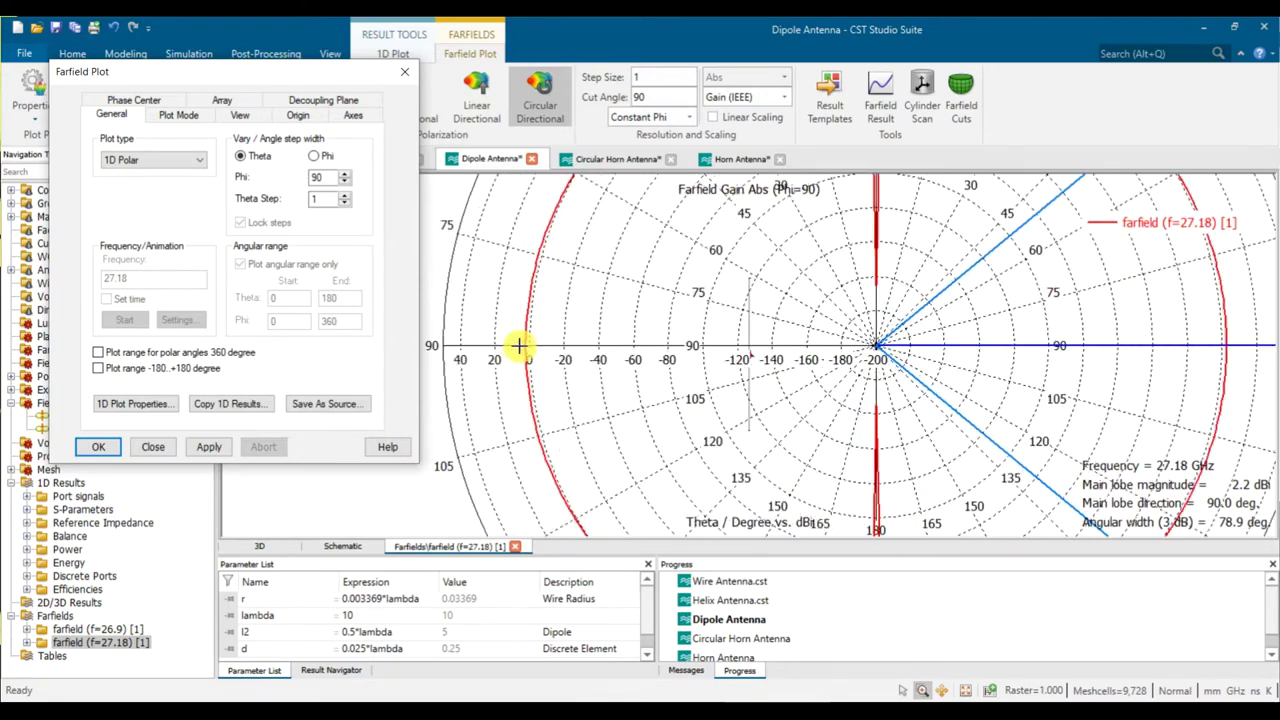
{"action": "scroll", "coordinate": [528, 345], "scroll_direction": "down", "scroll_amount": 4}
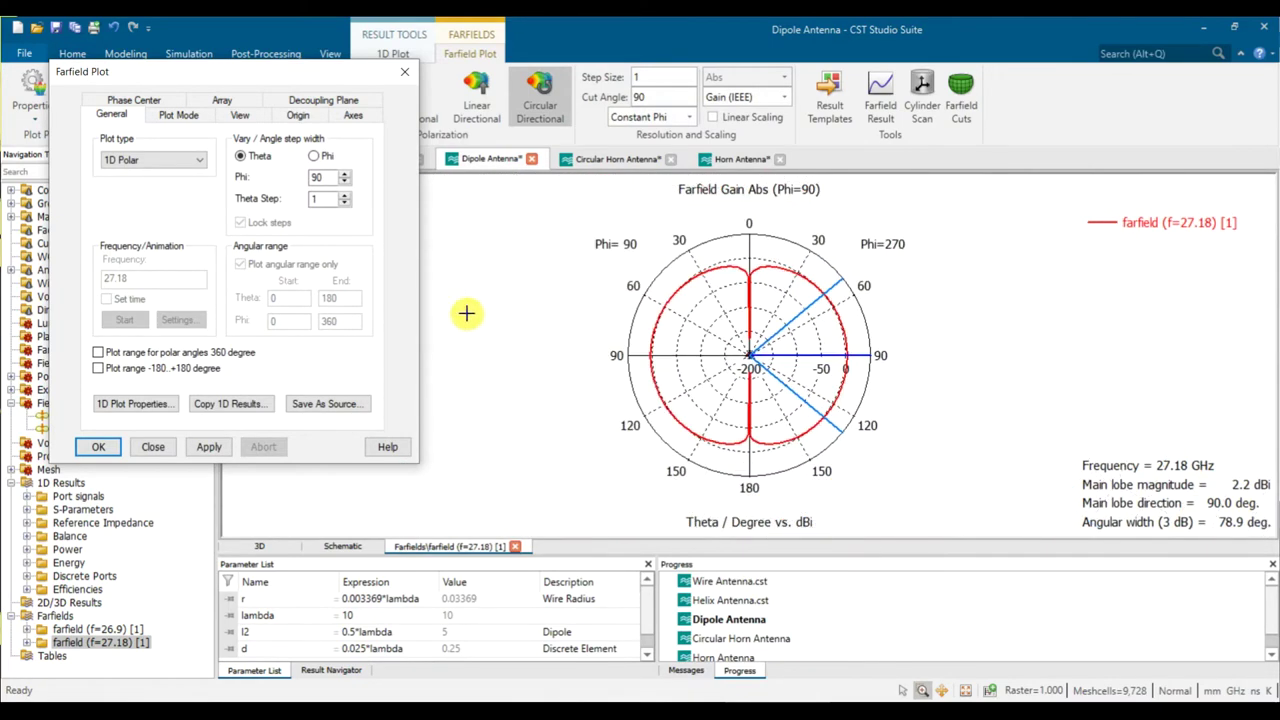
Switch the 1D Polar cut to vary phi at theta 90, and inspect the gain around the circular pattern.
{"action": "left_click", "coordinate": [316, 157]}
{"action": "left_click", "coordinate": [209, 446]}
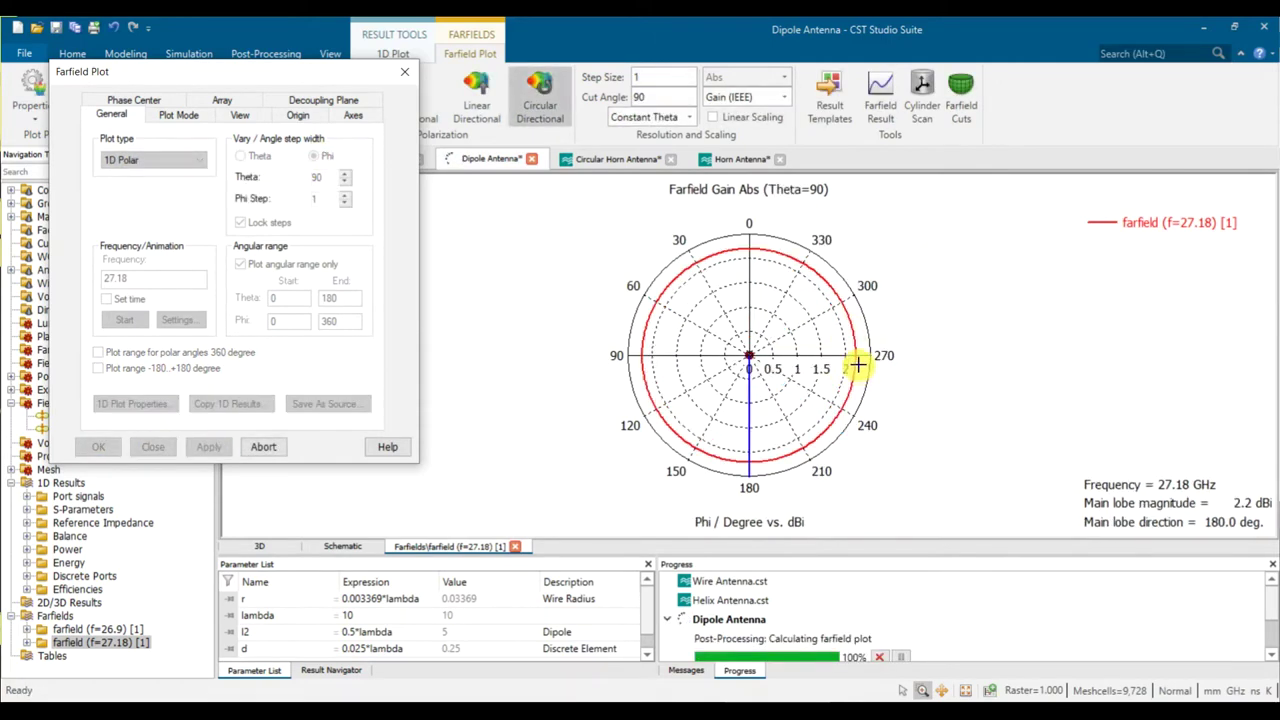
{"action": "scroll", "coordinate": [850, 350], "scroll_direction": "up", "scroll_amount": 4}
{"action": "scroll", "coordinate": [850, 347], "scroll_direction": "down", "scroll_amount": 4}
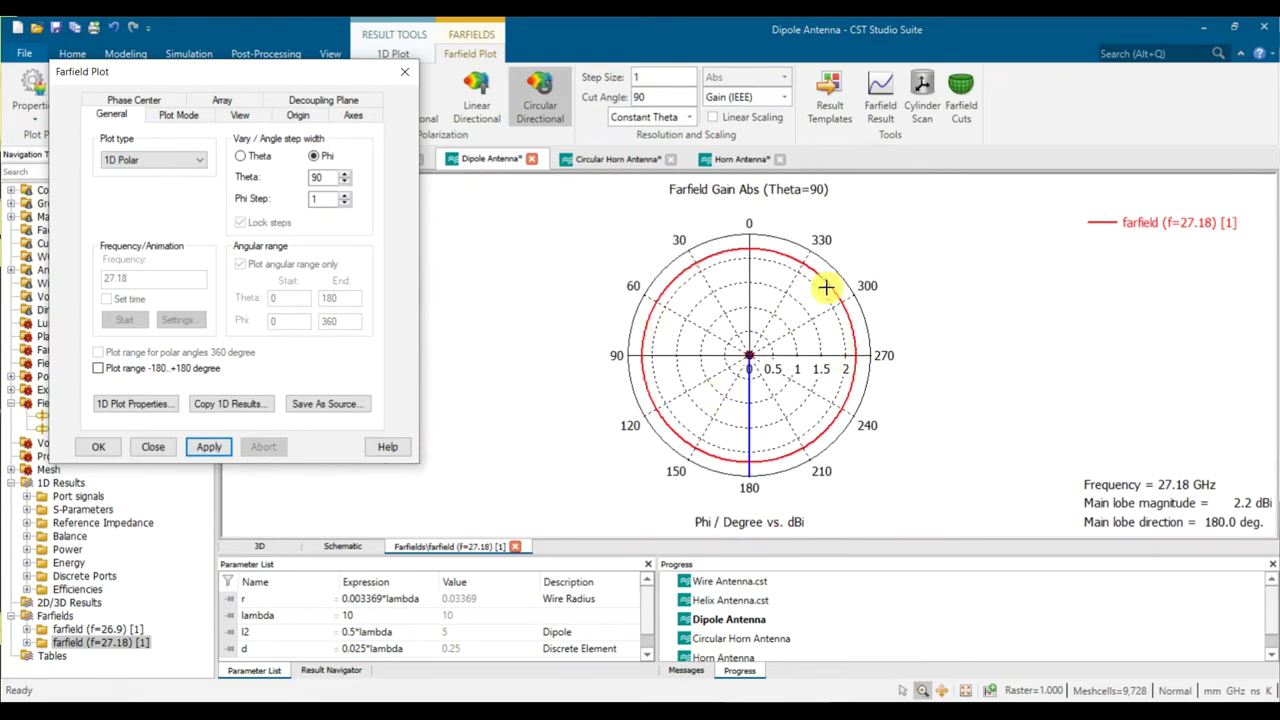
Plot the farfield in 3D, compare it with the white paper's Figure 4, and examine its theta and phi planes.
{"action": "left_click", "coordinate": [152, 160]}
{"action": "left_click", "coordinate": [140, 228]}
{"action": "left_click", "coordinate": [206, 446]}
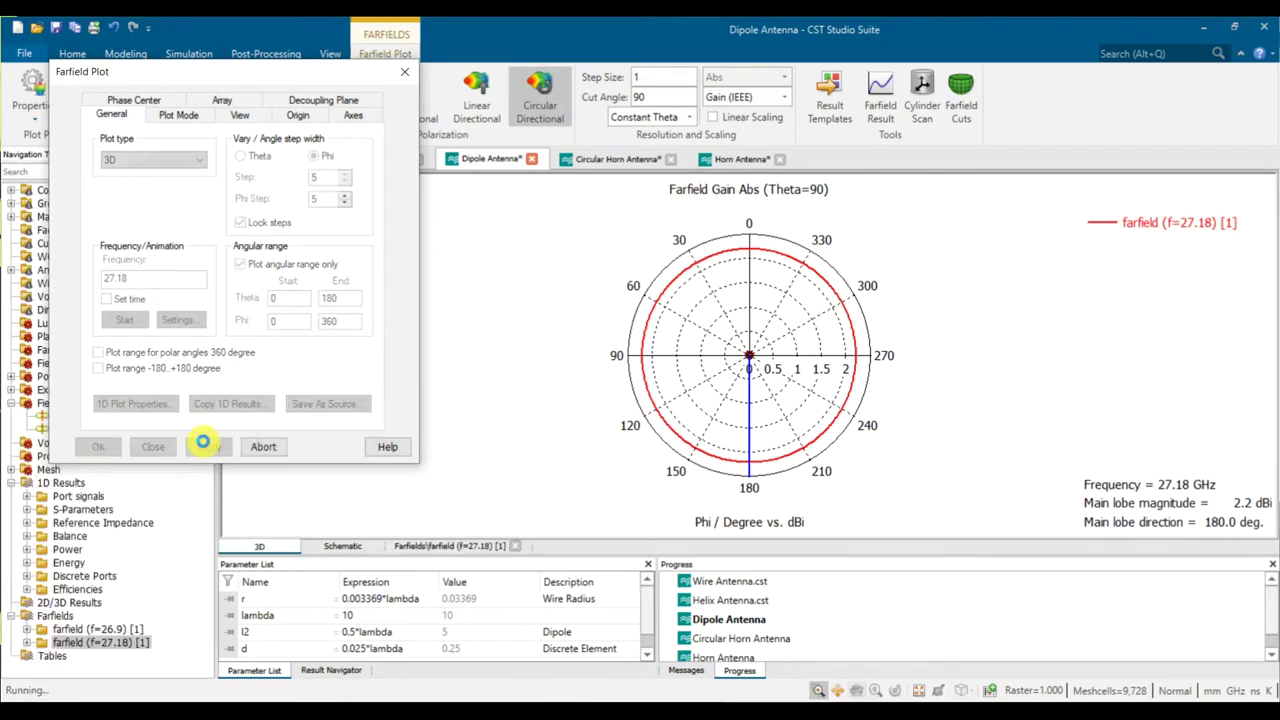
{"action": "left_click_drag", "start_coordinate": [825, 361], "coordinate": [743, 367]}
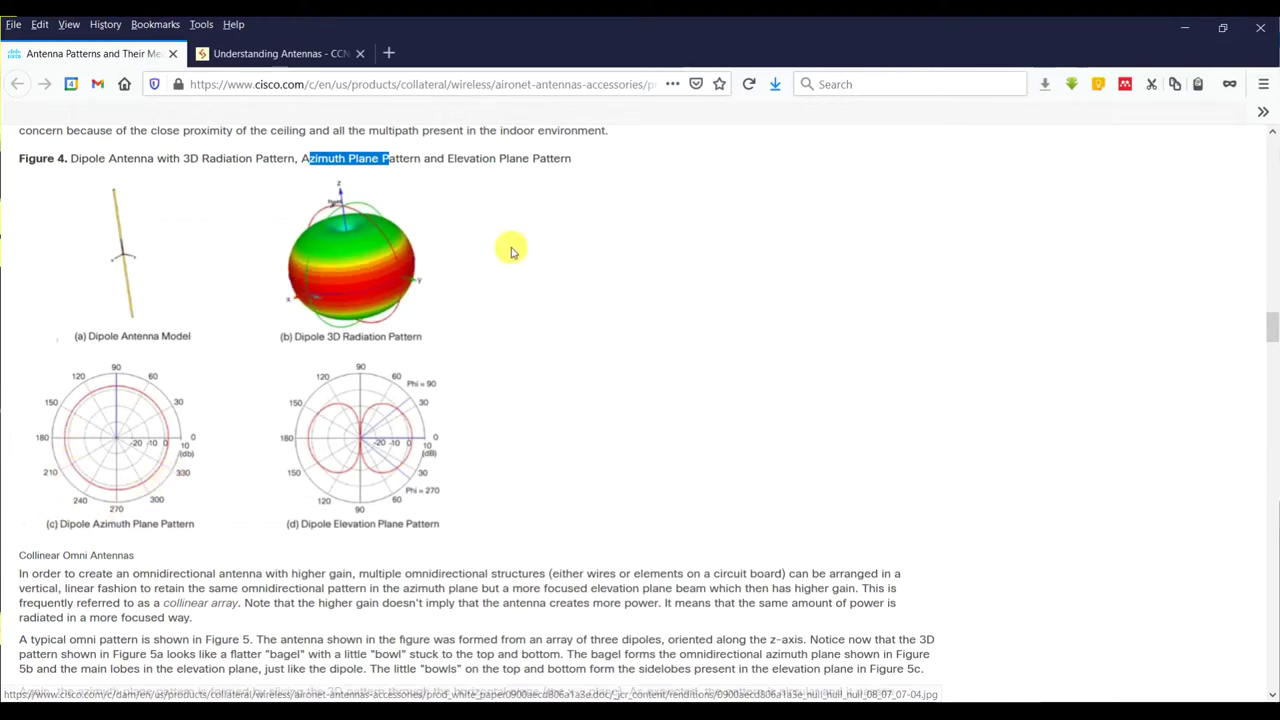
{"action": "key", "text": "alt+Tab"}
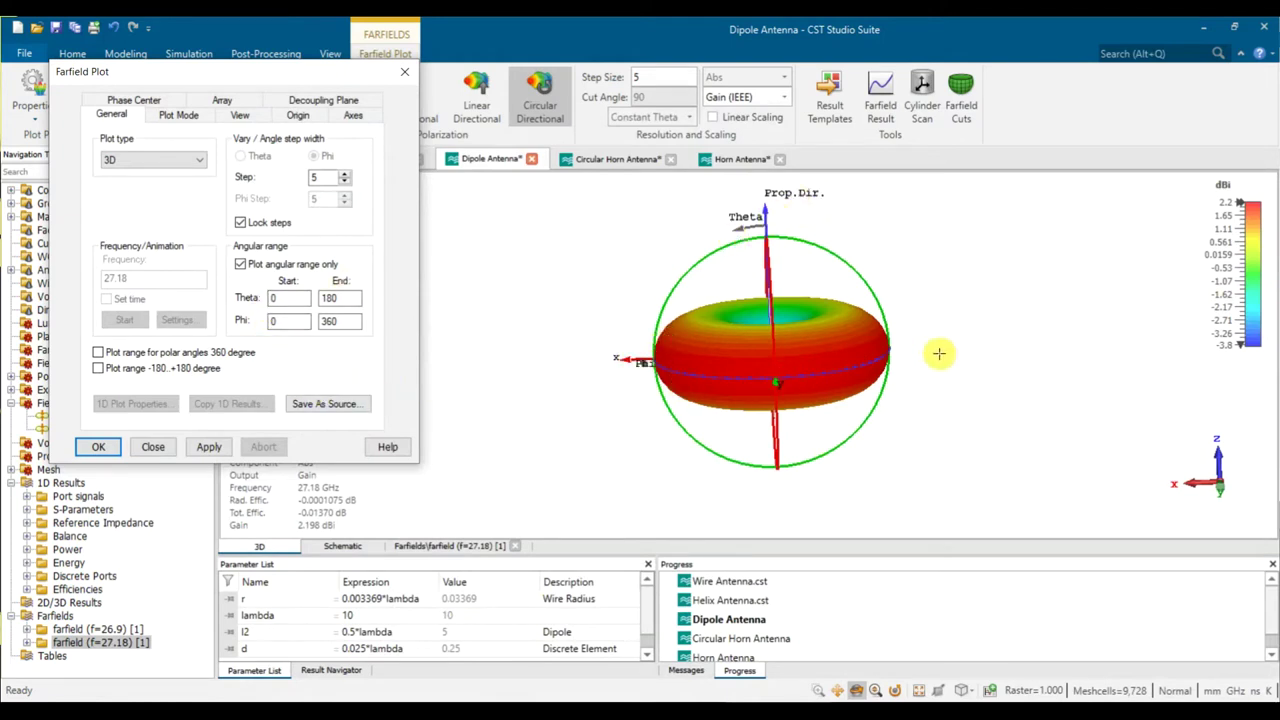
{"action": "left_click", "coordinate": [654, 386]}
{"action": "left_click_drag", "start_coordinate": [654, 386], "coordinate": [721, 352]}
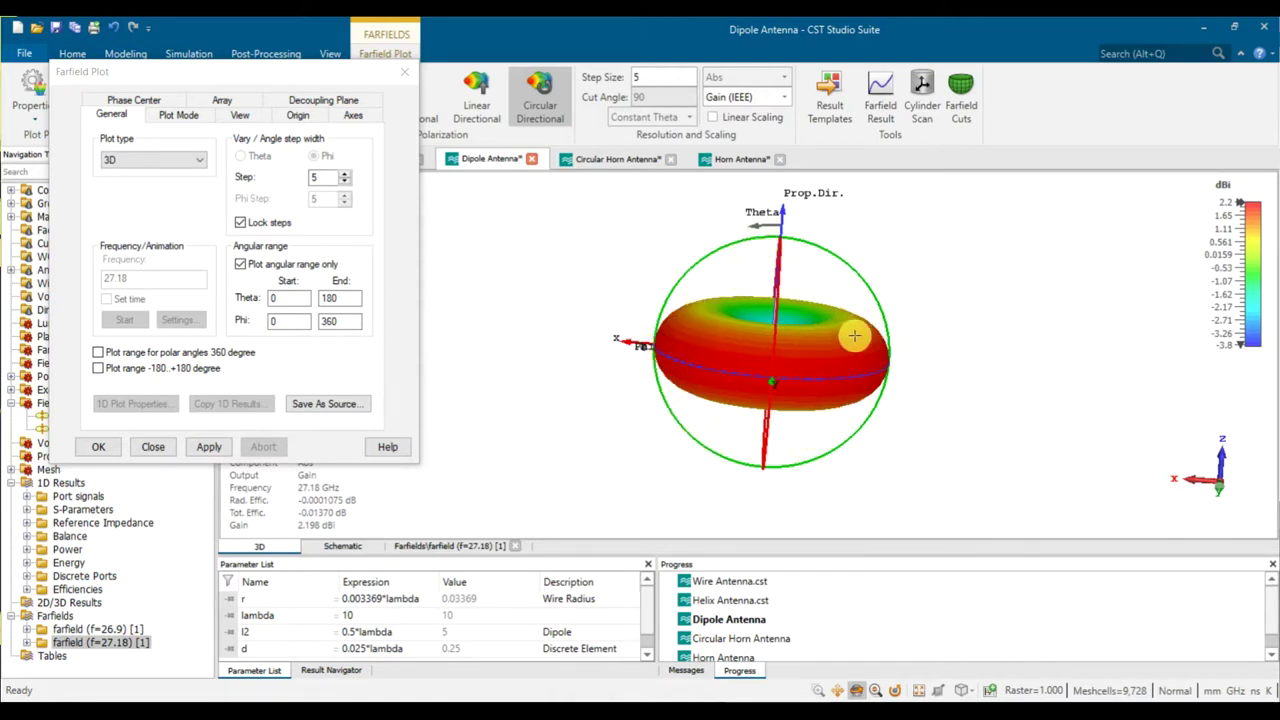
{"action": "left_click_drag", "start_coordinate": [673, 366], "coordinate": [655, 370]}
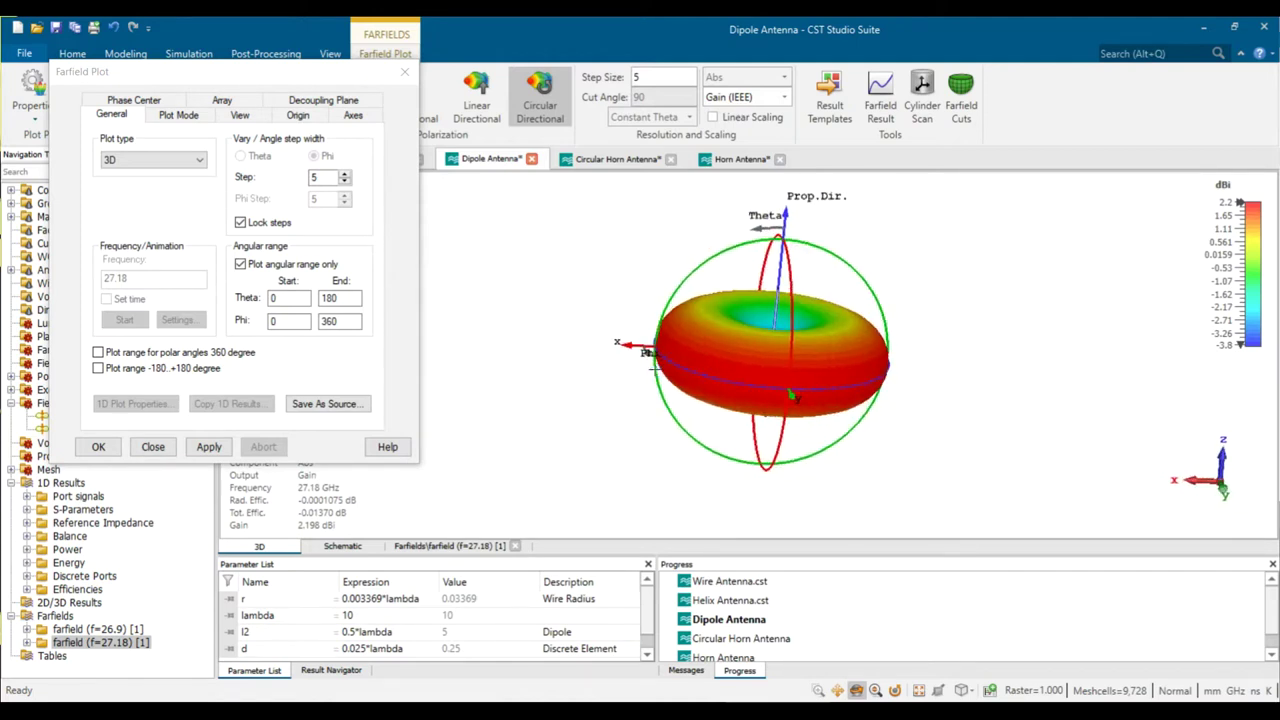
Limit the 3D farfield's angular range to start at theta 90 and apply it.
{"action": "left_click", "coordinate": [273, 298]}
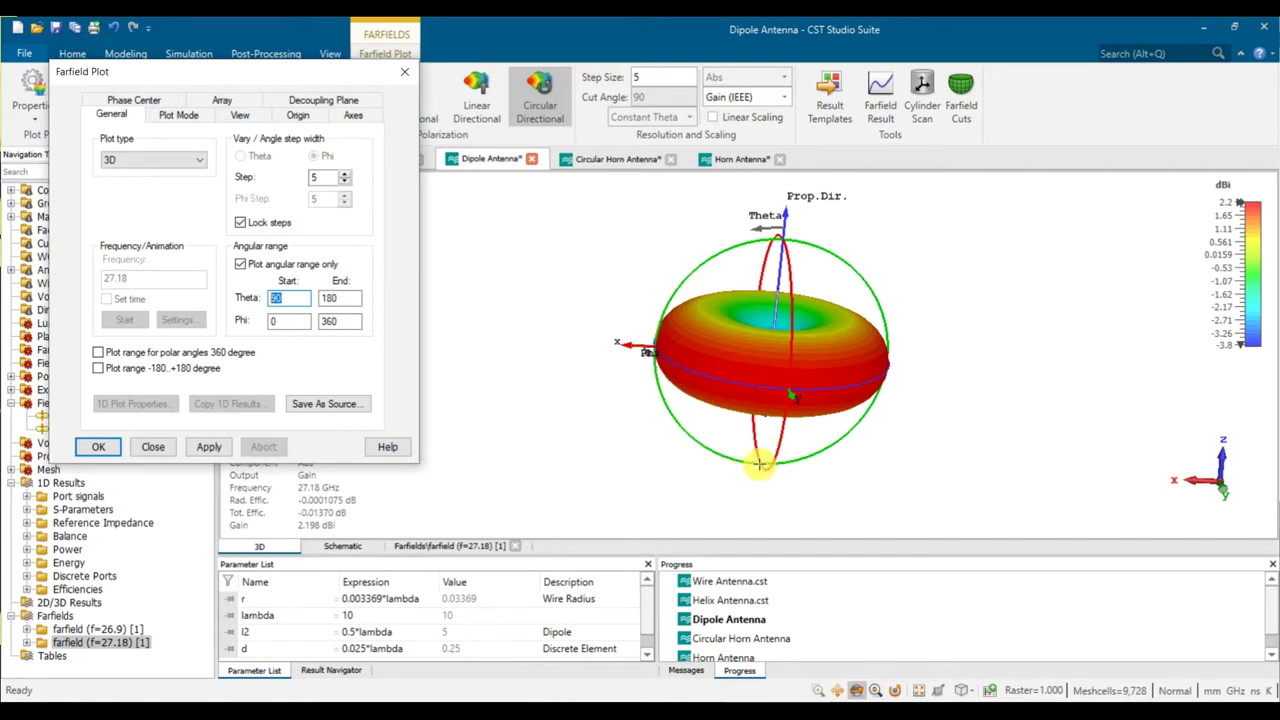
{"action": "left_click_drag", "start_coordinate": [645, 350], "coordinate": [843, 382]}
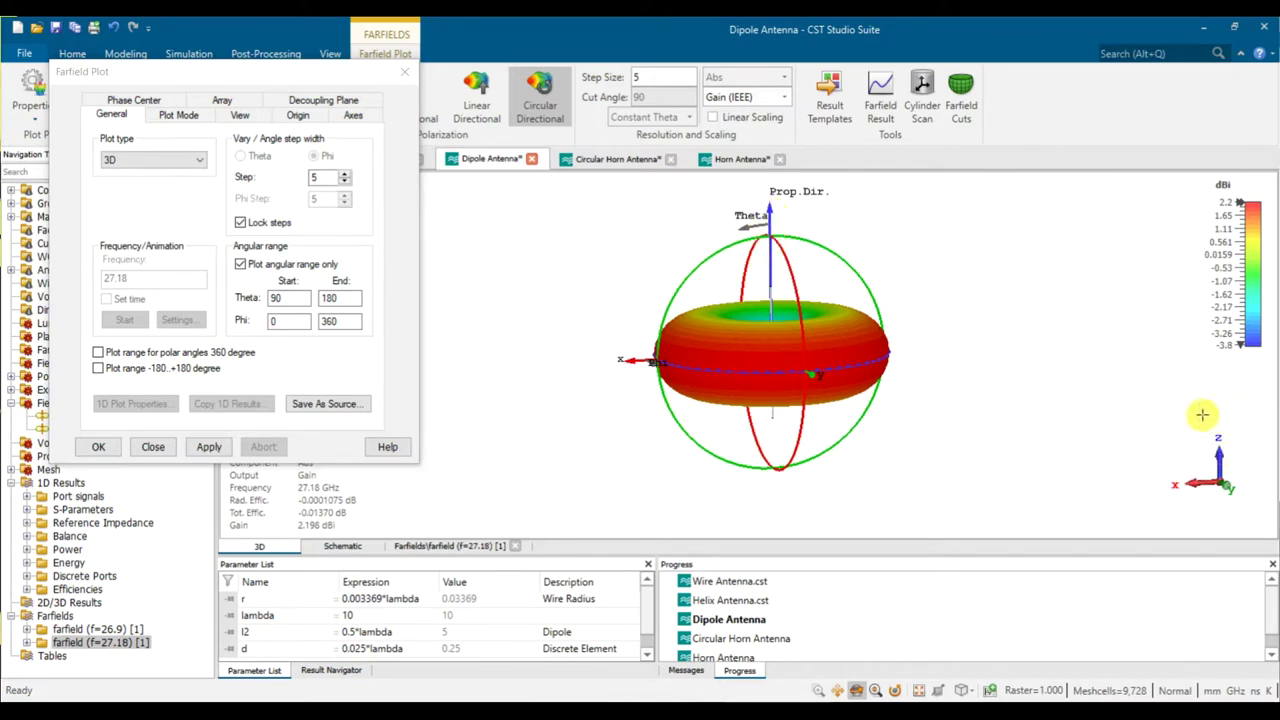
{"action": "left_click", "coordinate": [220, 445]}
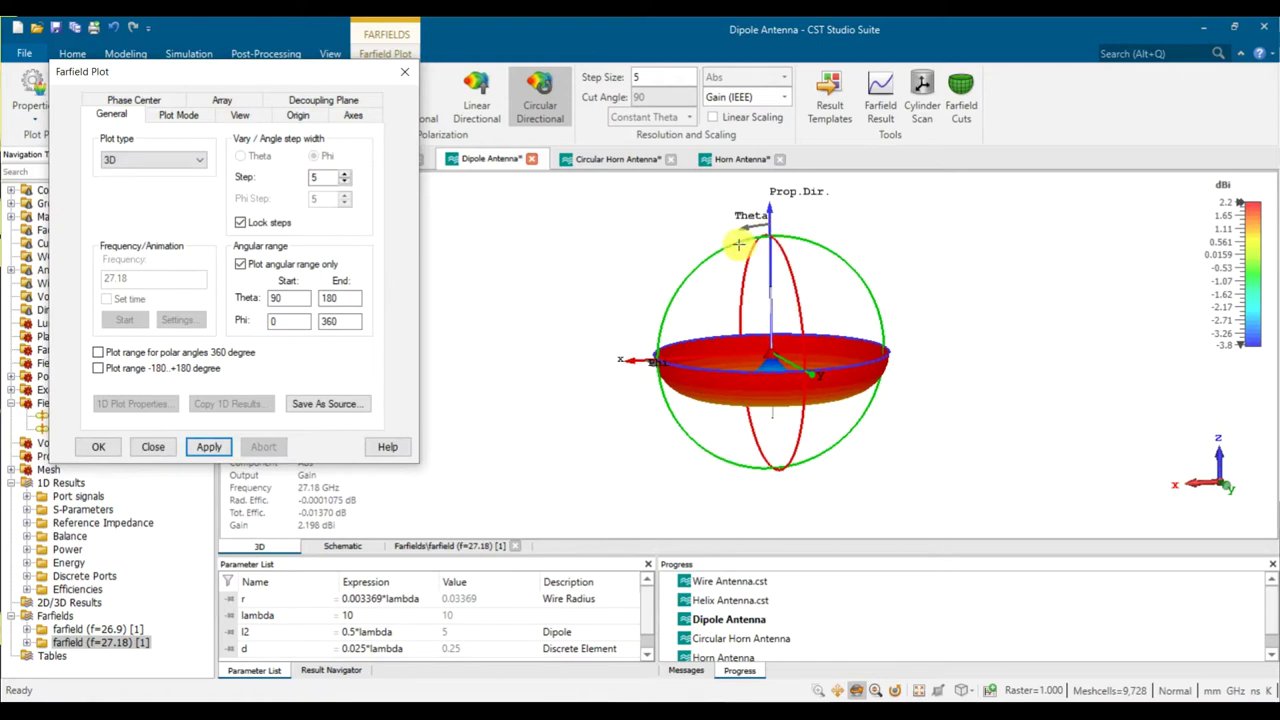
Examine the cut-open 3D pattern from the side and along the z axis to relate its rim to the theta 90 plane.
{"action": "mouse_move", "coordinate": [764, 367]}
{"action": "left_mouse_down"}
{"action": "mouse_move", "coordinate": [760, 430]}
{"action": "mouse_move", "coordinate": [689, 420]}
{"action": "mouse_move", "coordinate": [911, 434]}
{"action": "mouse_move", "coordinate": [900, 416]}
{"action": "mouse_move", "coordinate": [750, 350]}
{"action": "left_mouse_up"}
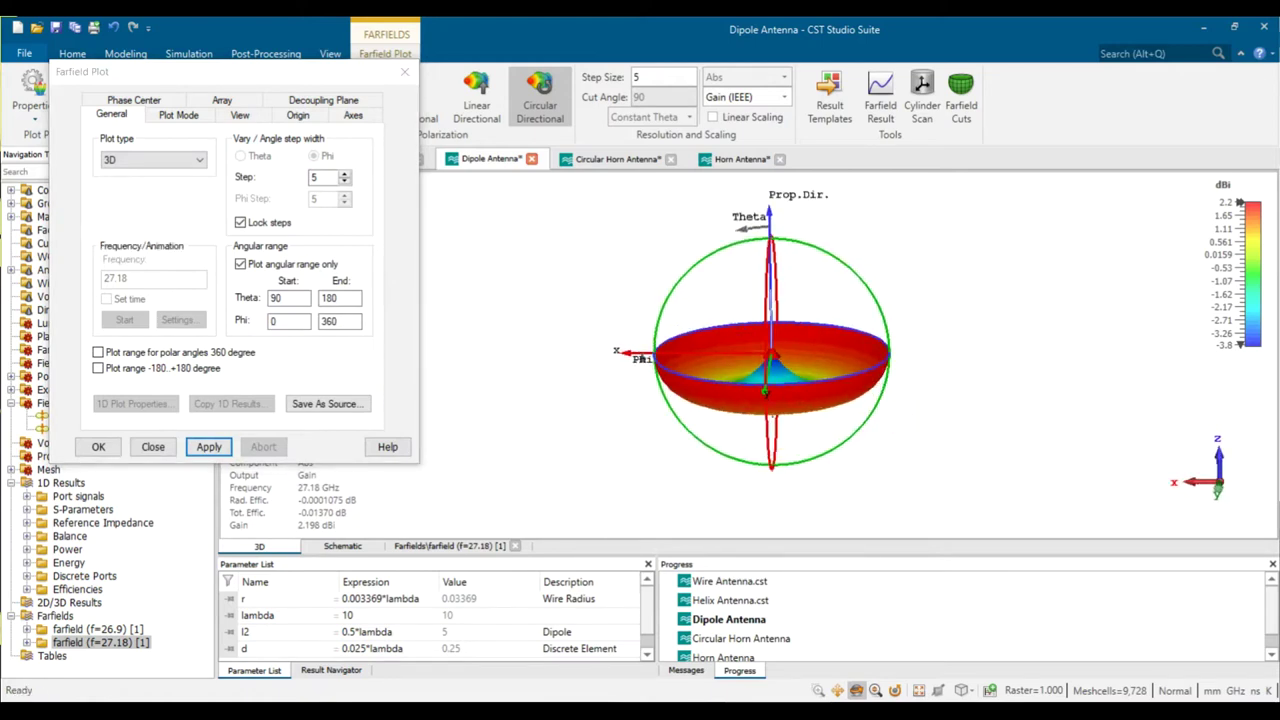
{"action": "left_click", "coordinate": [765, 340]}
{"action": "left_click_drag", "start_coordinate": [750, 379], "coordinate": [762, 345]}
{"action": "mouse_move", "coordinate": [768, 283]}
{"action": "left_mouse_down"}
{"action": "mouse_move", "coordinate": [727, 260]}
{"action": "mouse_move", "coordinate": [925, 329]}
{"action": "mouse_move", "coordinate": [929, 277]}
{"action": "mouse_move", "coordinate": [964, 304]}
{"action": "mouse_move", "coordinate": [759, 274]}
{"action": "left_mouse_up"}
{"action": "left_click_drag", "start_coordinate": [721, 412], "coordinate": [781, 416]}
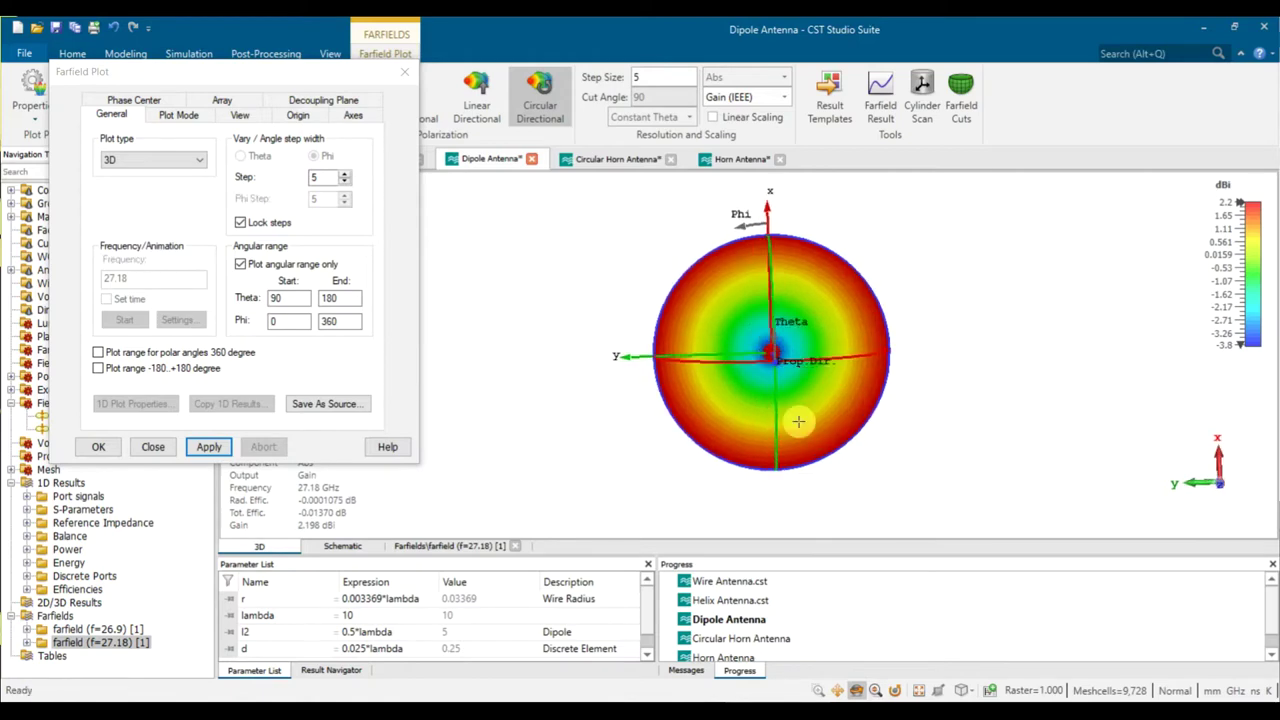
{"action": "left_click_drag", "start_coordinate": [735, 422], "coordinate": [653, 409]}
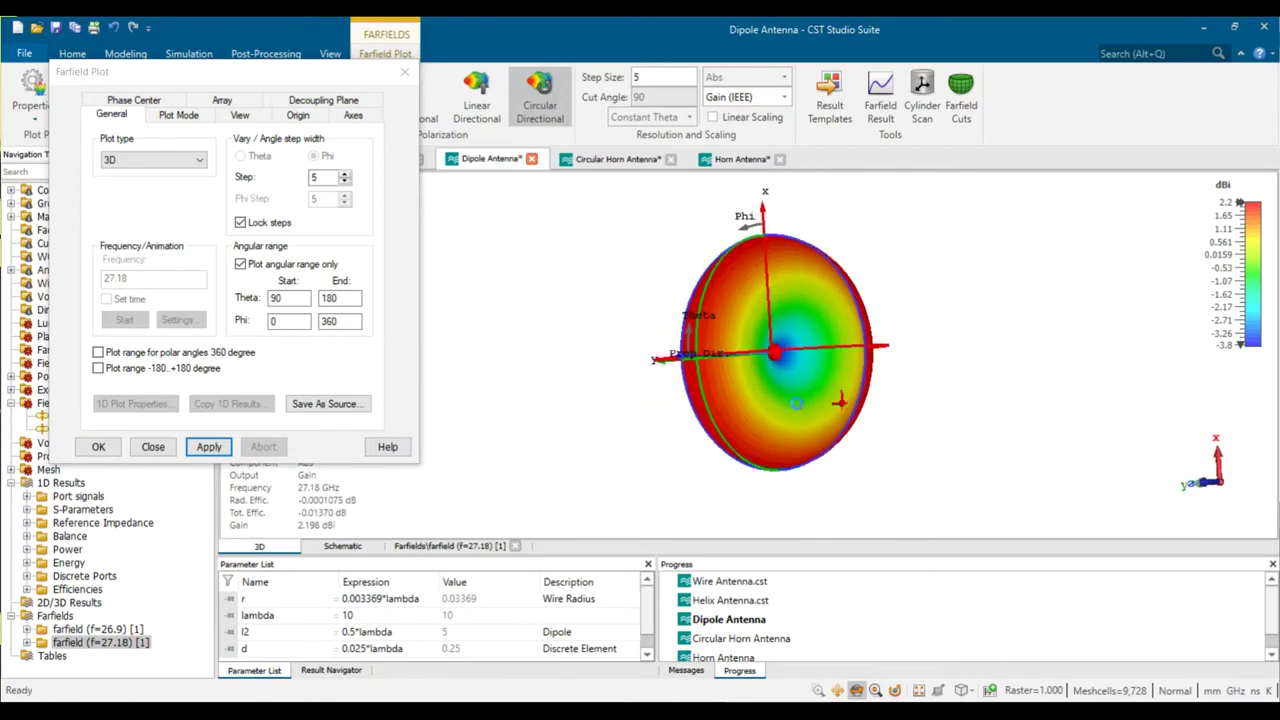
{"action": "left_click_drag", "start_coordinate": [797, 403], "coordinate": [710, 411]}
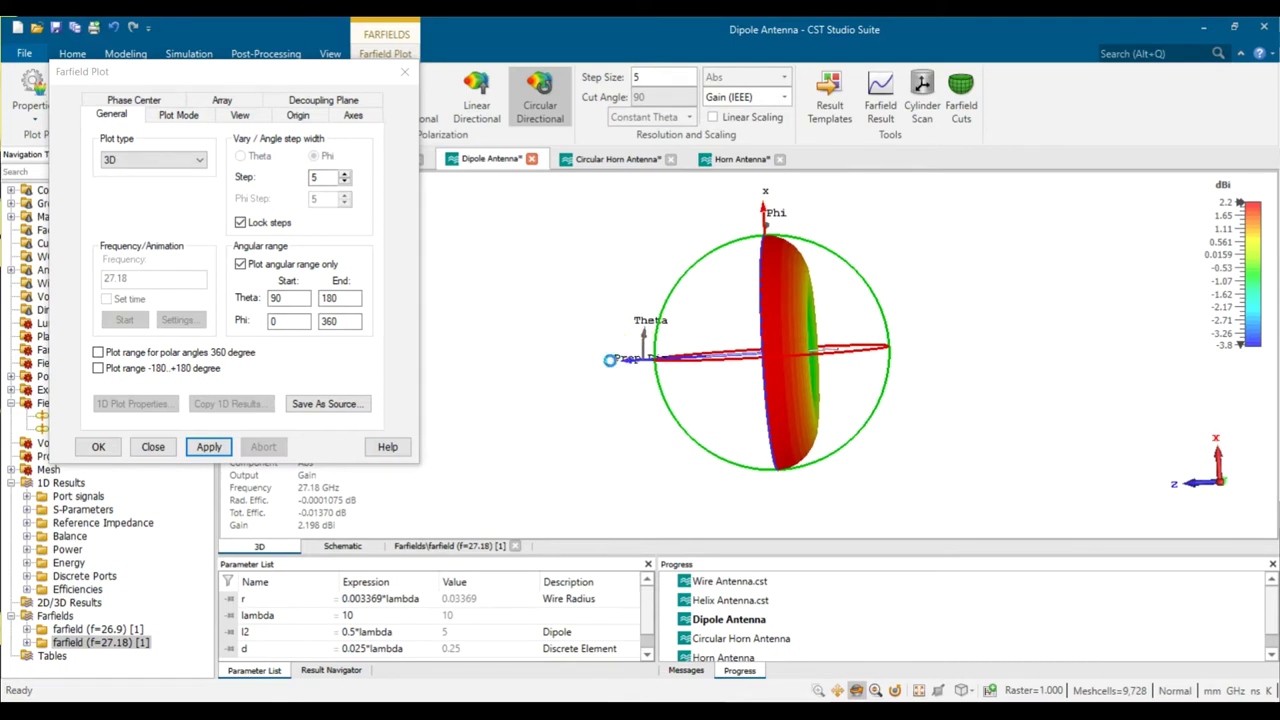
{"action": "left_click_drag", "start_coordinate": [625, 358], "coordinate": [690, 355]}
{"action": "left_click_drag", "start_coordinate": [845, 346], "coordinate": [980, 346]}
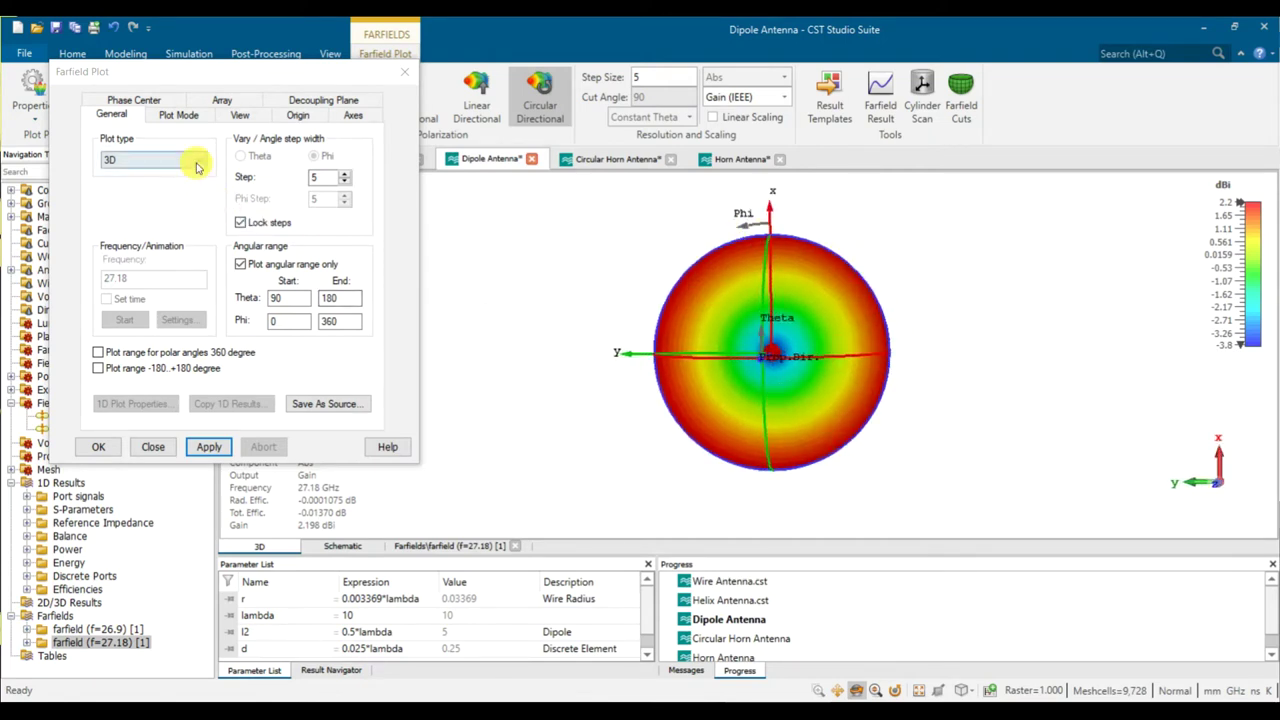
Plot the farfield as a 1D Polar cut varying phi at theta 90 with a phi step of 1.
{"action": "left_click", "coordinate": [153, 160]}
{"action": "left_click", "coordinate": [130, 178]}
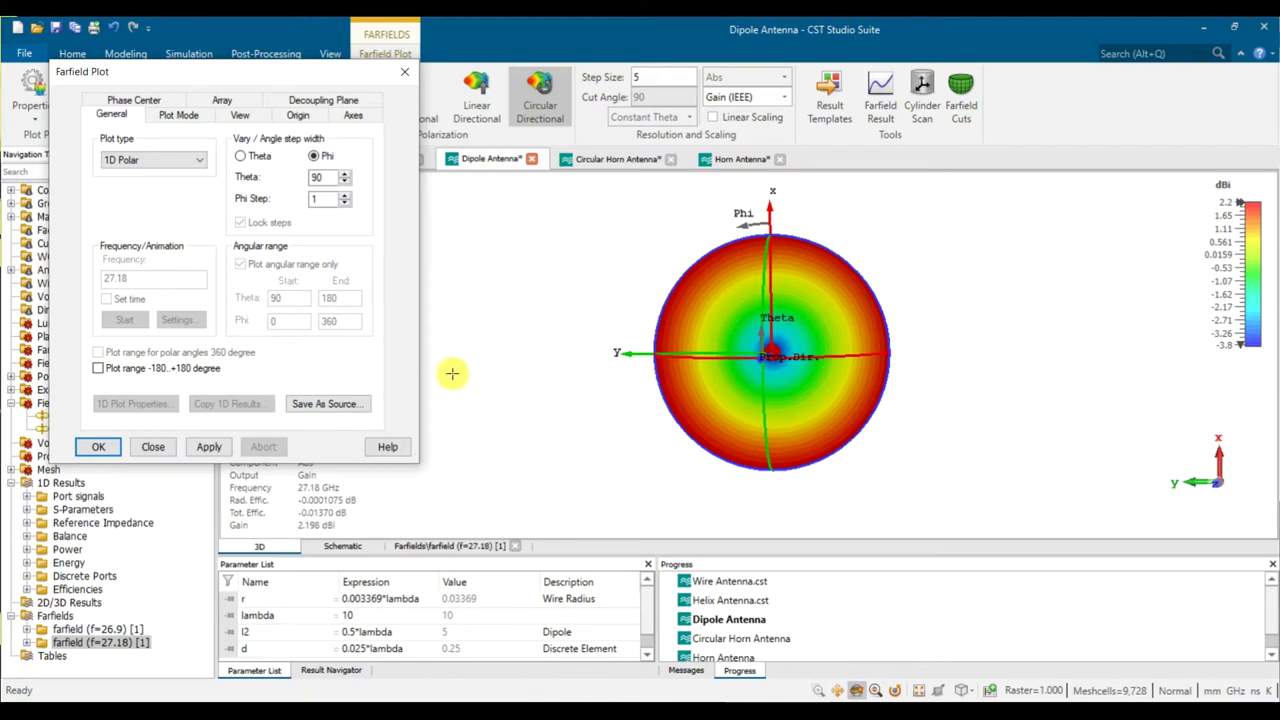
{"action": "left_click", "coordinate": [222, 450]}
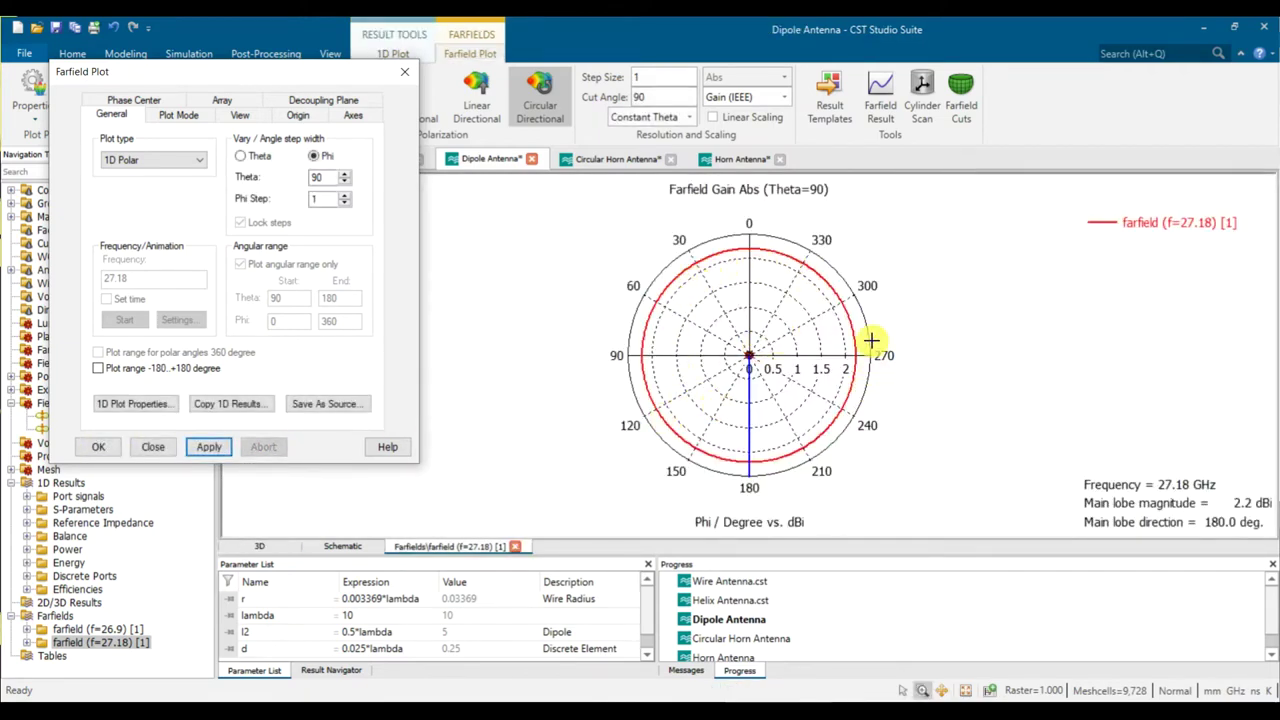
Return the farfield to the 3D plot type with the theta range of 90 to 180.
{"action": "left_click", "coordinate": [160, 162]}
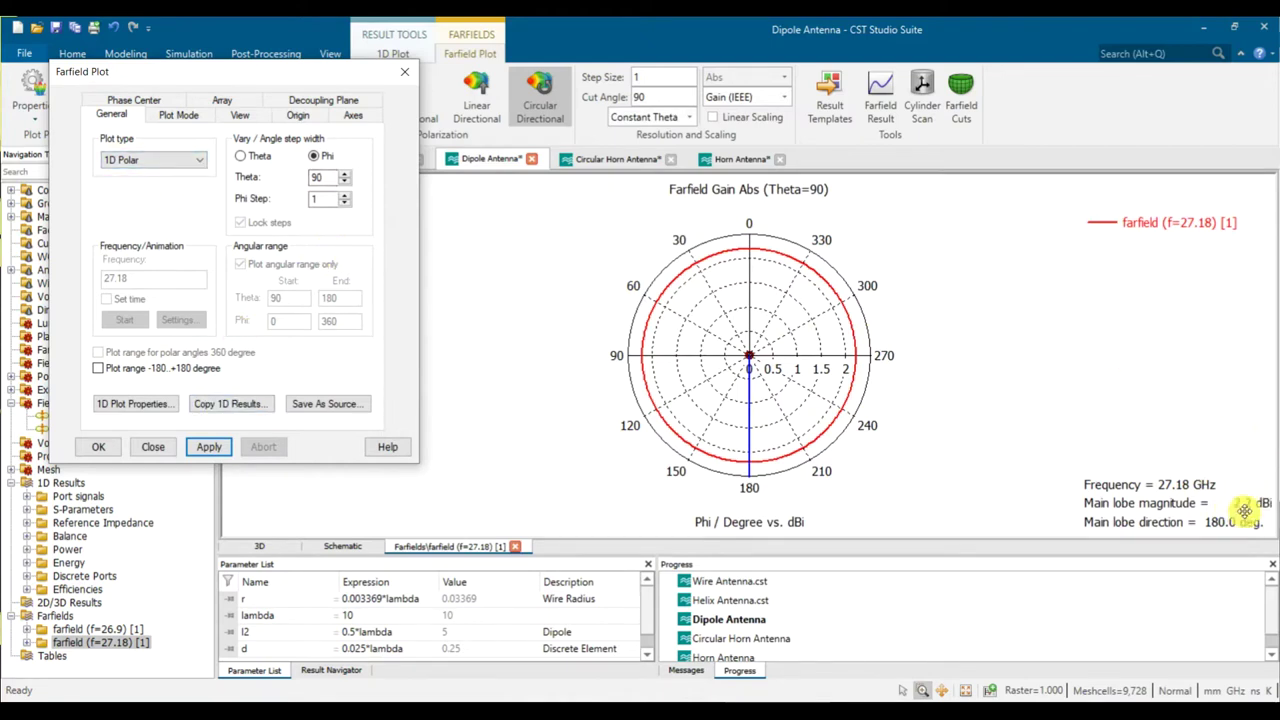
{"action": "left_click", "coordinate": [155, 162]}
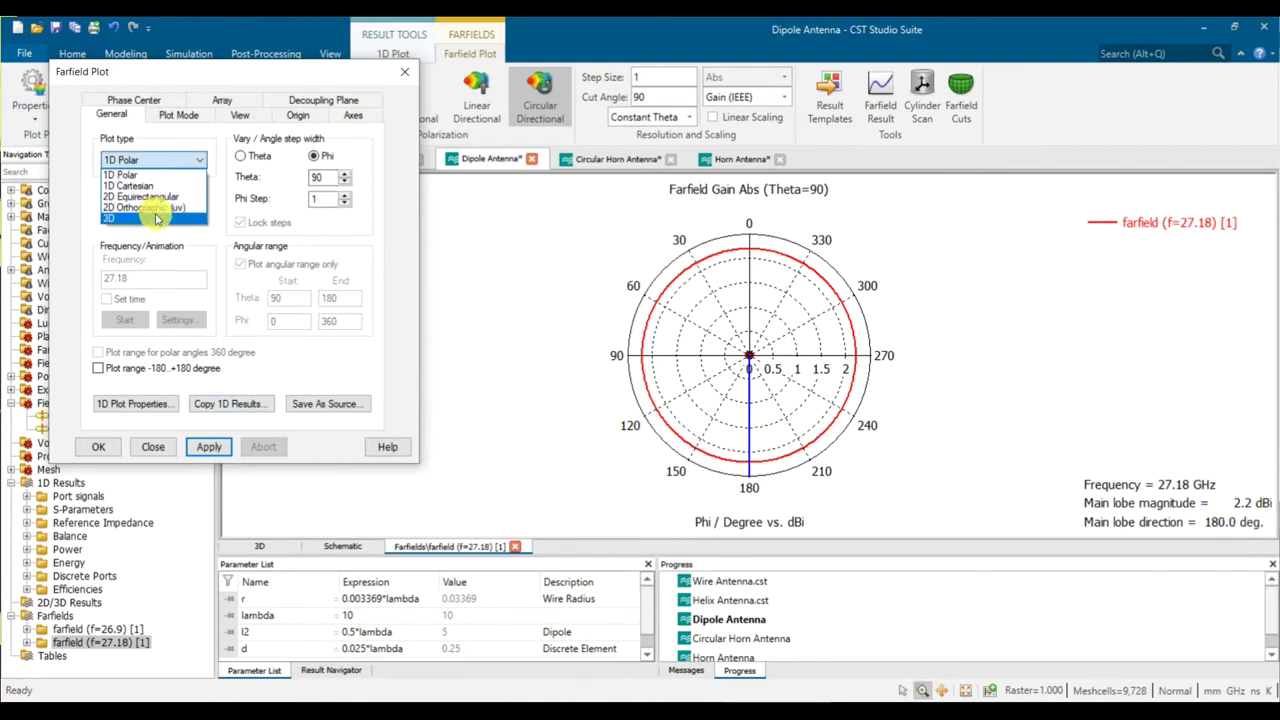
{"action": "left_click", "coordinate": [156, 219]}
{"action": "left_click", "coordinate": [205, 446]}
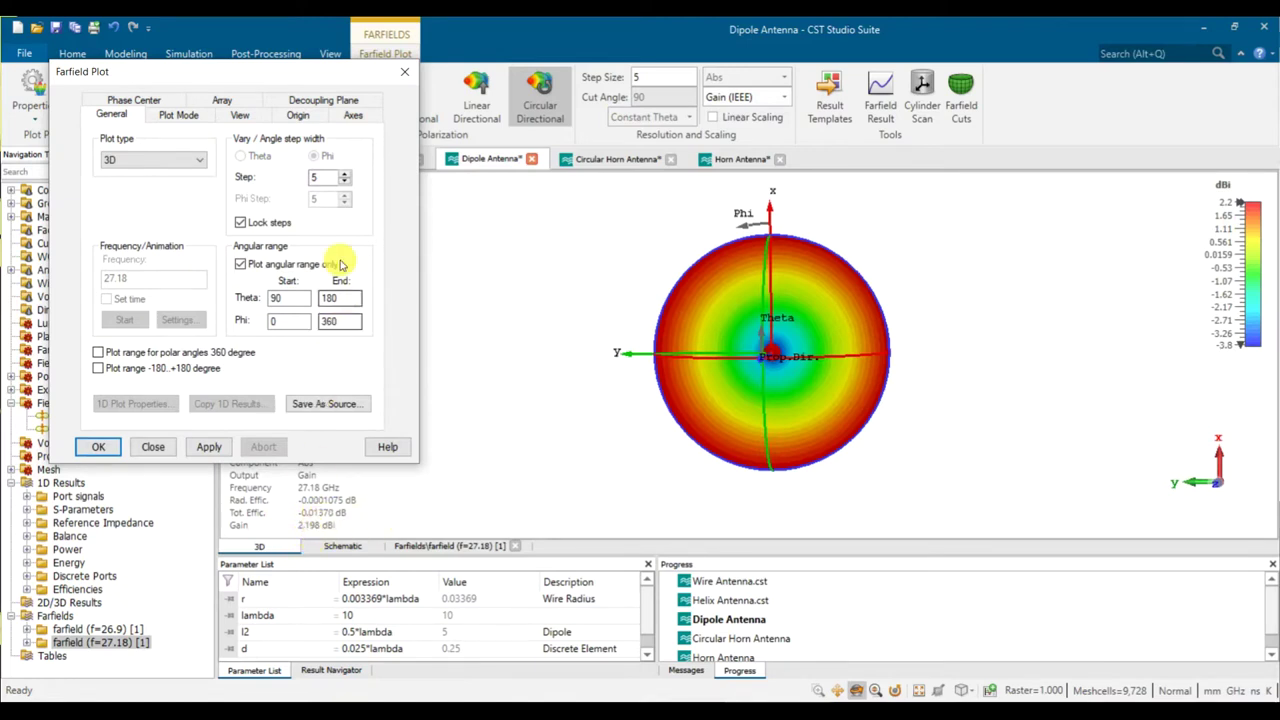
Plot the farfield as a 1D Polar cut varying theta at phi 90 with a theta step of 1.
{"action": "left_click", "coordinate": [197, 161]}
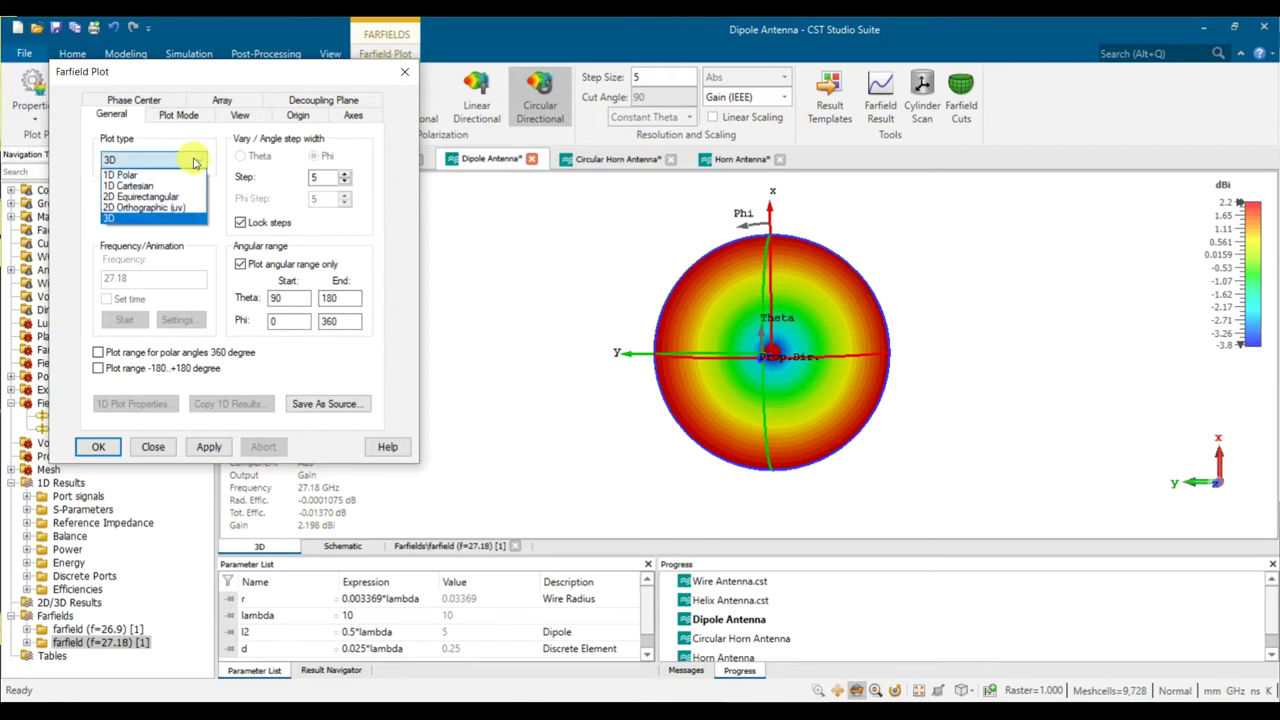
{"action": "left_click", "coordinate": [150, 171]}
{"action": "left_click", "coordinate": [266, 157]}
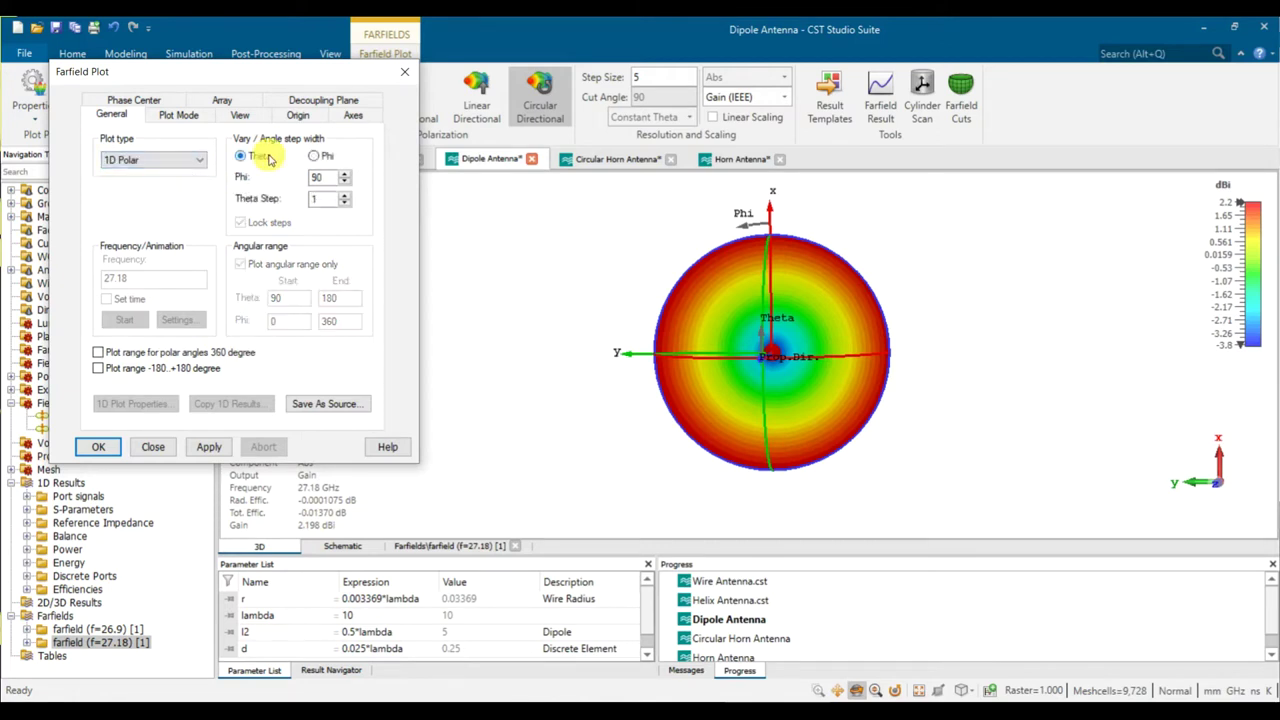
{"action": "left_click", "coordinate": [209, 446]}
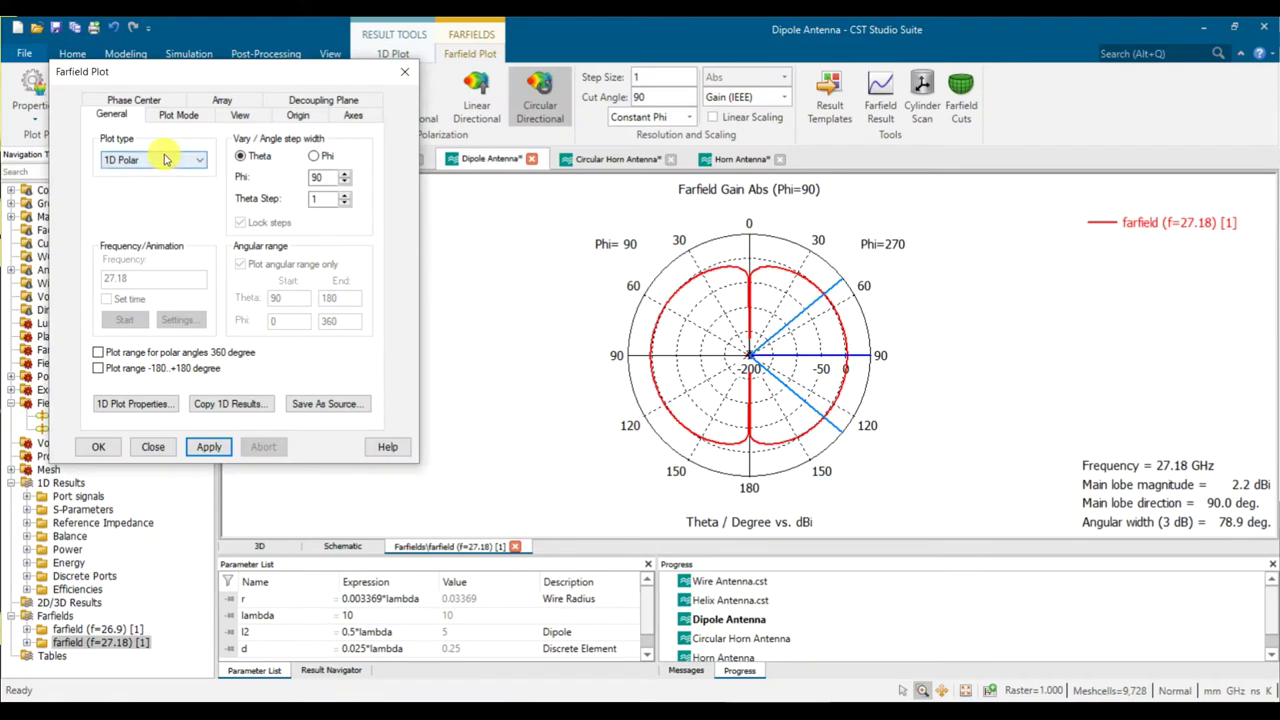
Return the farfield to the 3D plot type with theta 0 to 180 and phi limited to 90 to 270.
{"action": "left_click", "coordinate": [165, 160]}
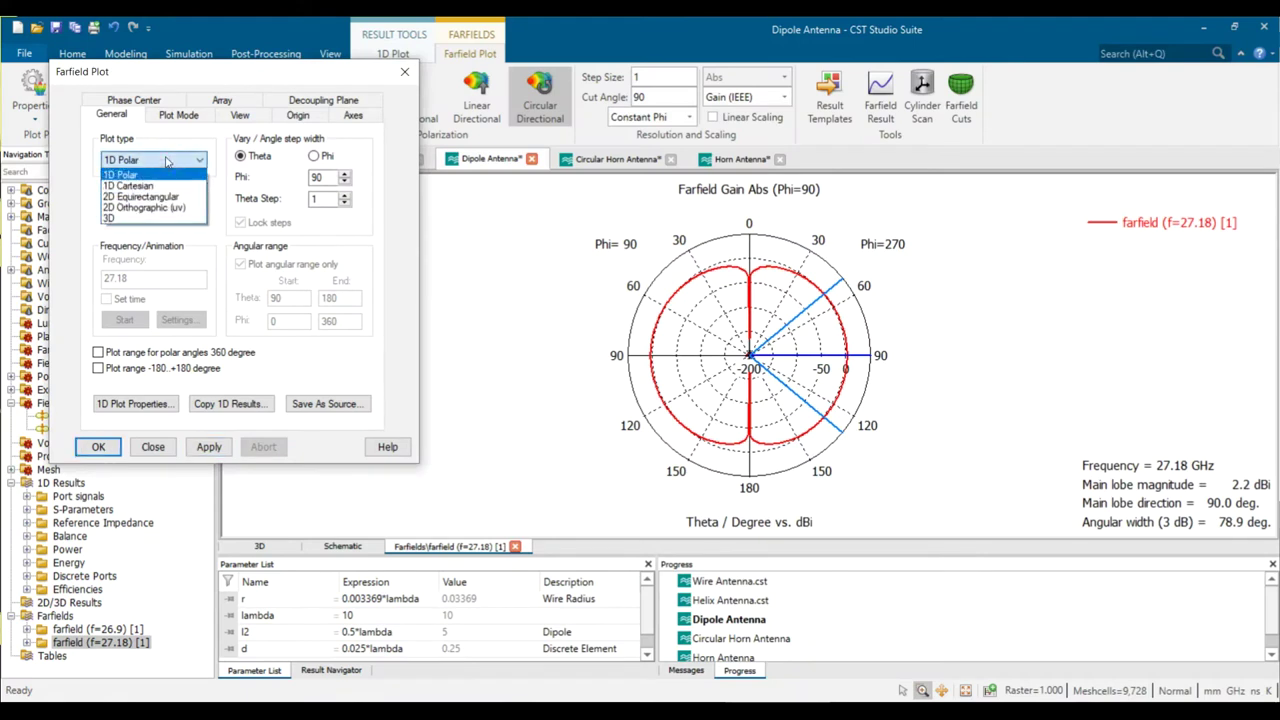
{"action": "left_click", "coordinate": [170, 218]}
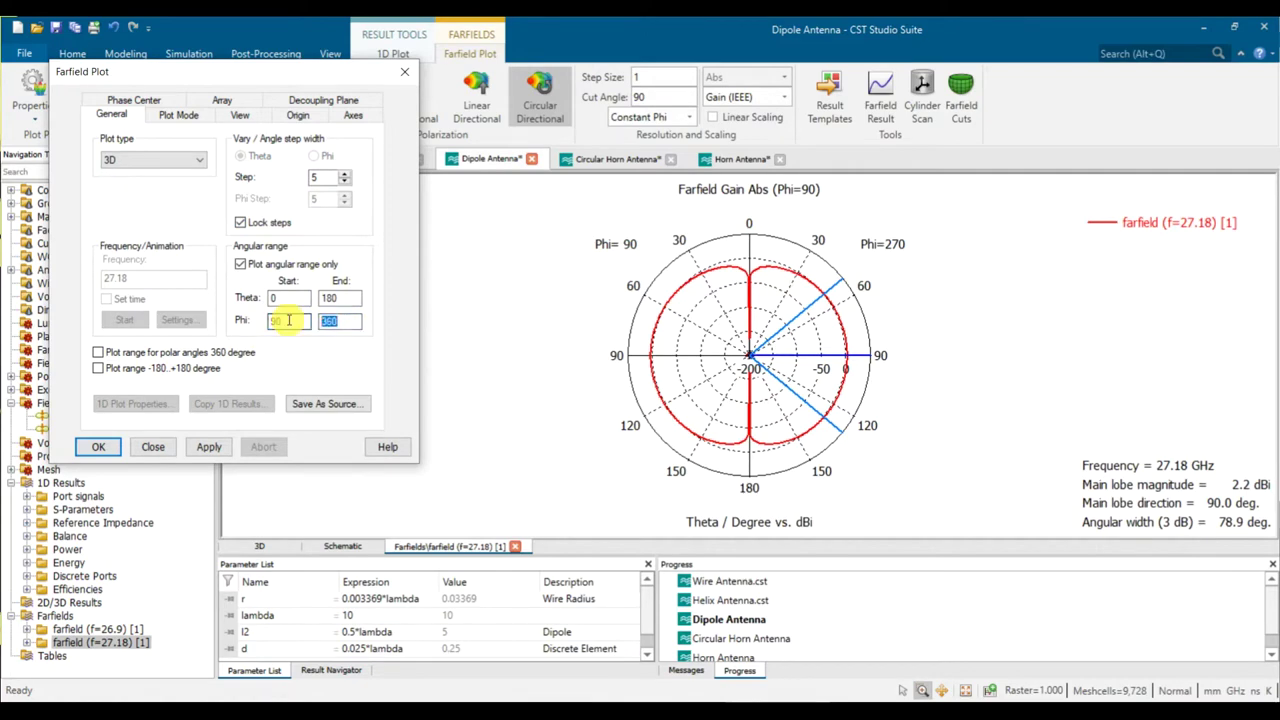
{"action": "left_click", "coordinate": [610, 240]}
{"action": "left_click_drag", "start_coordinate": [640, 255], "coordinate": [640, 255]}
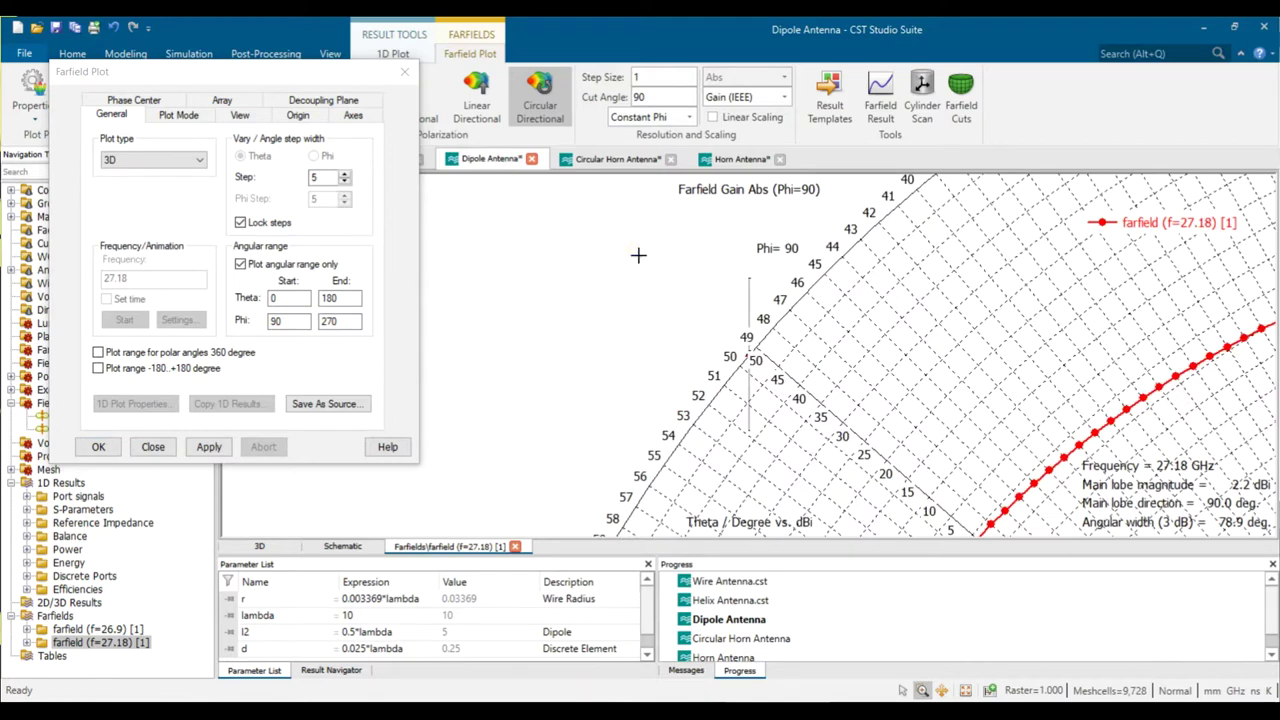
{"action": "right_click", "coordinate": [638, 255]}
{"action": "left_click", "coordinate": [672, 268]}
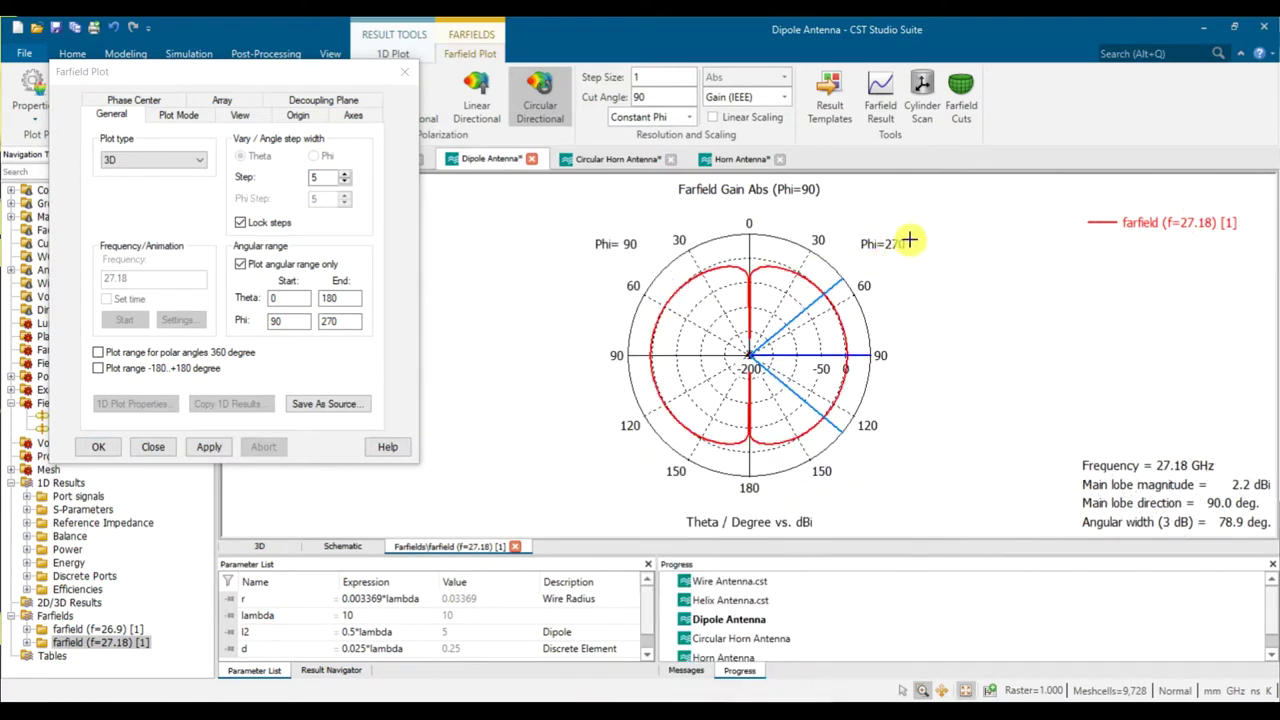
{"action": "left_click", "coordinate": [211, 453]}
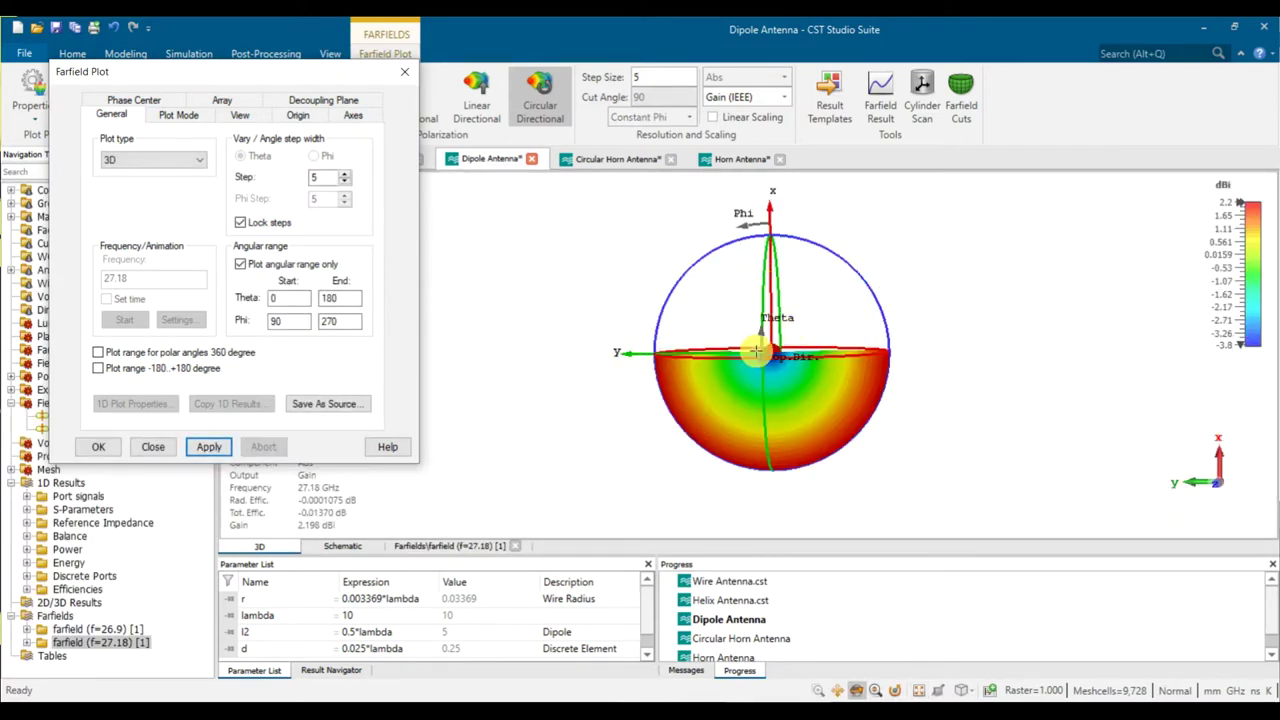
{"action": "left_click_drag", "start_coordinate": [729, 437], "coordinate": [703, 452]}
Replot the 3D pattern over the full phi range 0 to 360, and restrict it again to phi 90 to 270.
{"action": "left_click_drag", "start_coordinate": [284, 322], "coordinate": [242, 319]}
{"action": "type", "text": "0360"}
{"action": "left_click", "coordinate": [212, 447]}
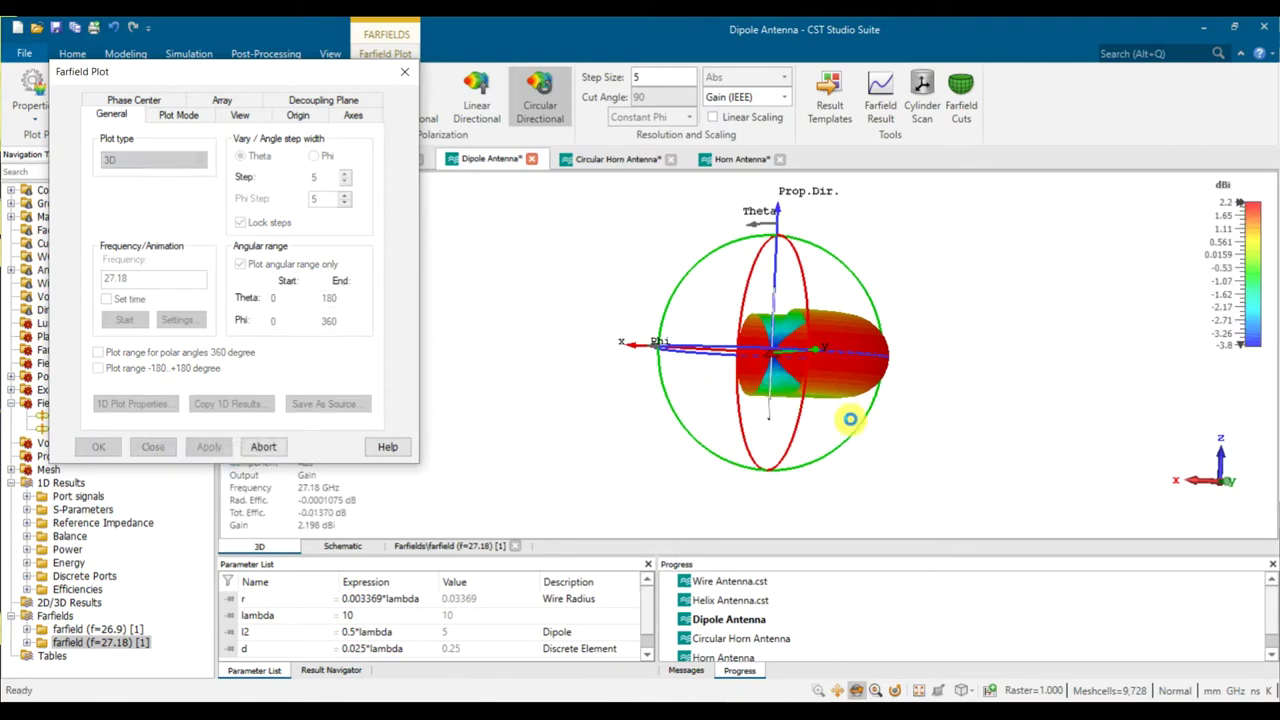
{"action": "left_click_drag", "start_coordinate": [791, 449], "coordinate": [785, 464]}
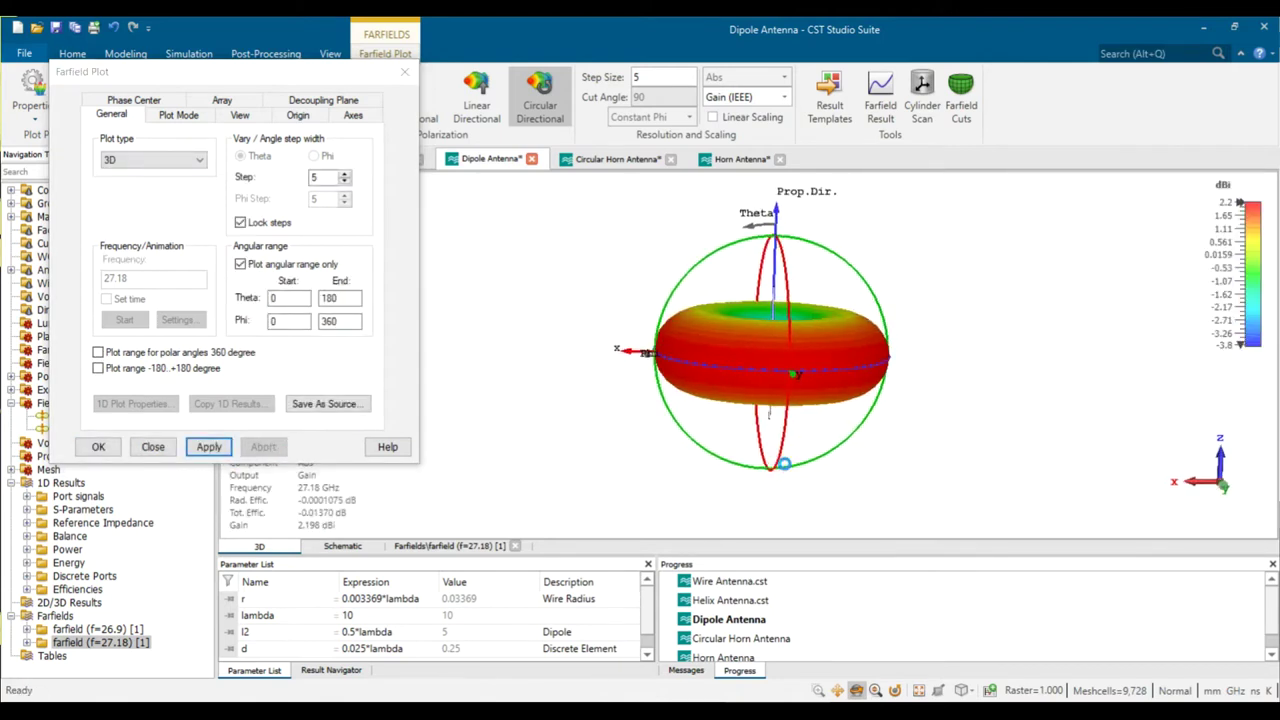
{"action": "double_click", "coordinate": [286, 321]}
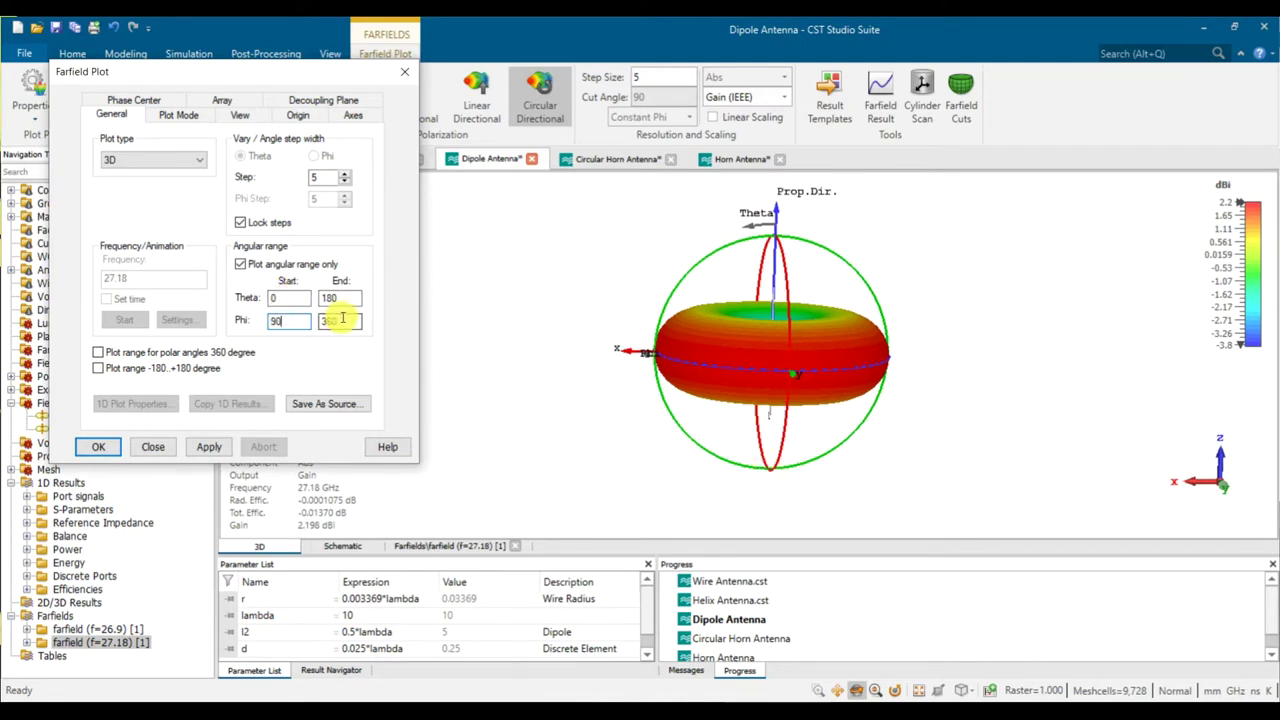
{"action": "left_click", "coordinate": [209, 447]}
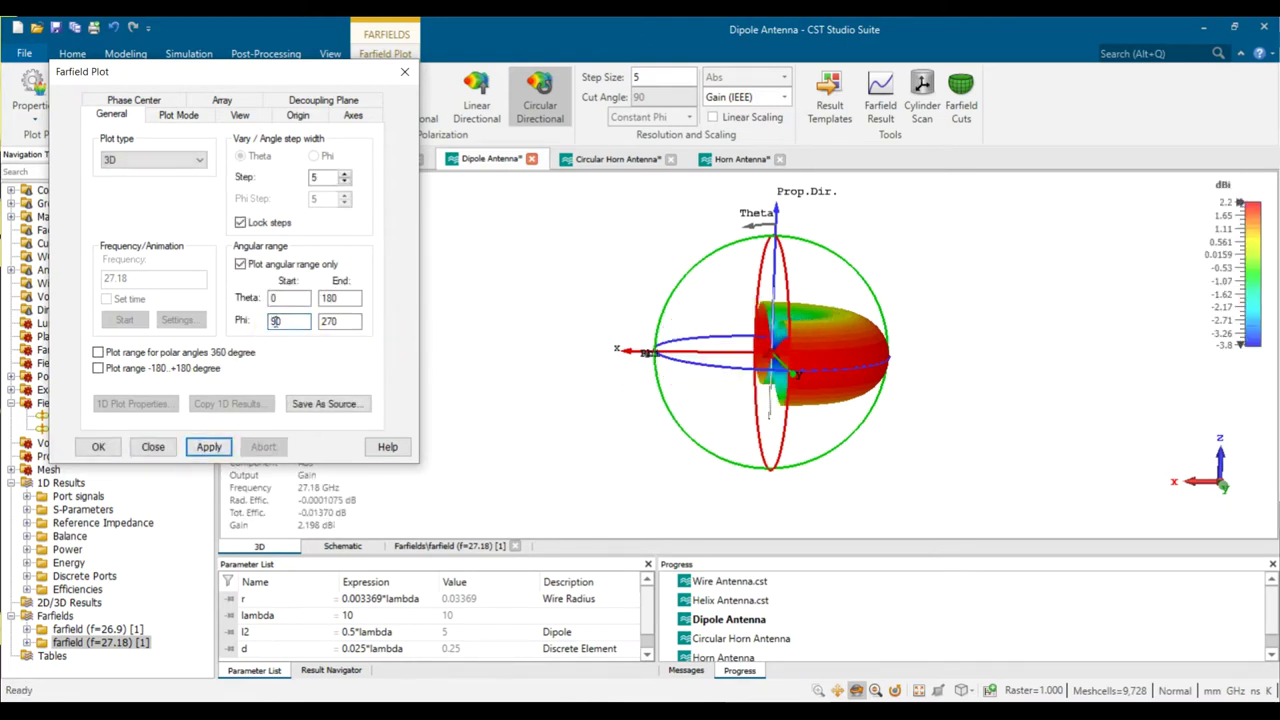
Examine the cut-open 3D pattern from the side and facing the yz plane to relate the cut to phi 90 and 270.
{"action": "left_click", "coordinate": [631, 407]}
{"action": "left_click", "coordinate": [286, 320]}
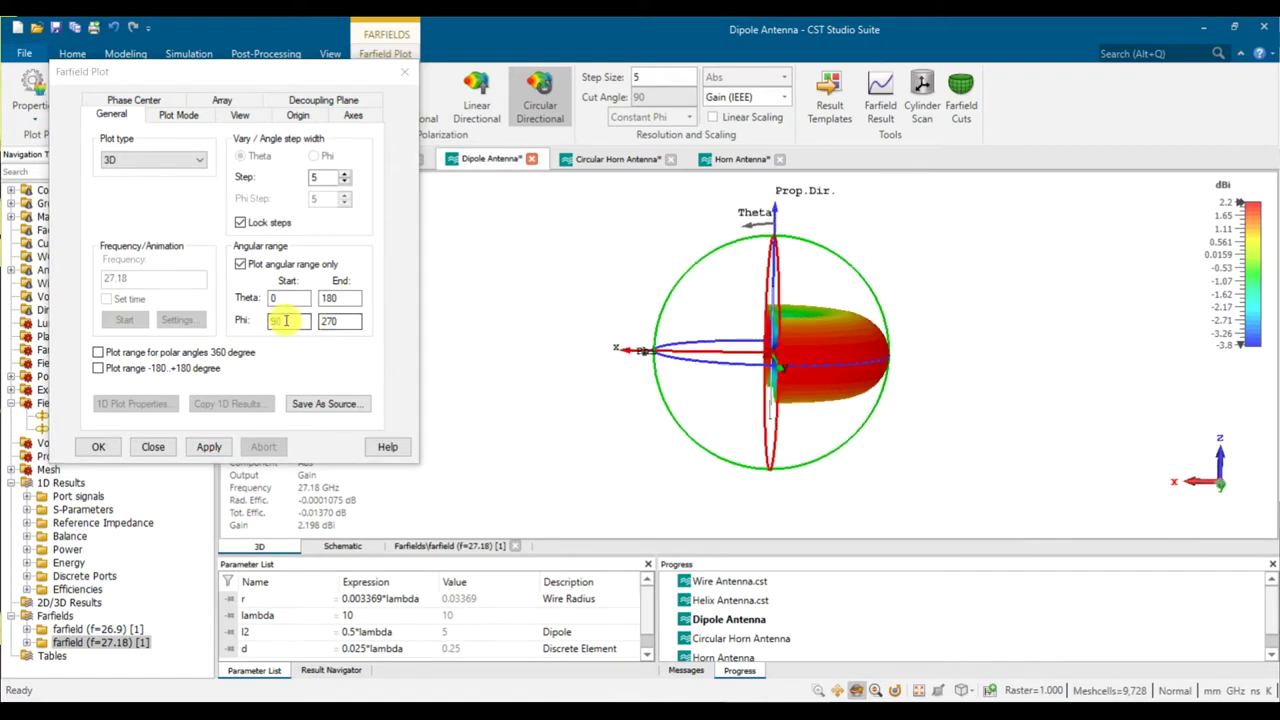
{"action": "left_click", "coordinate": [328, 322]}
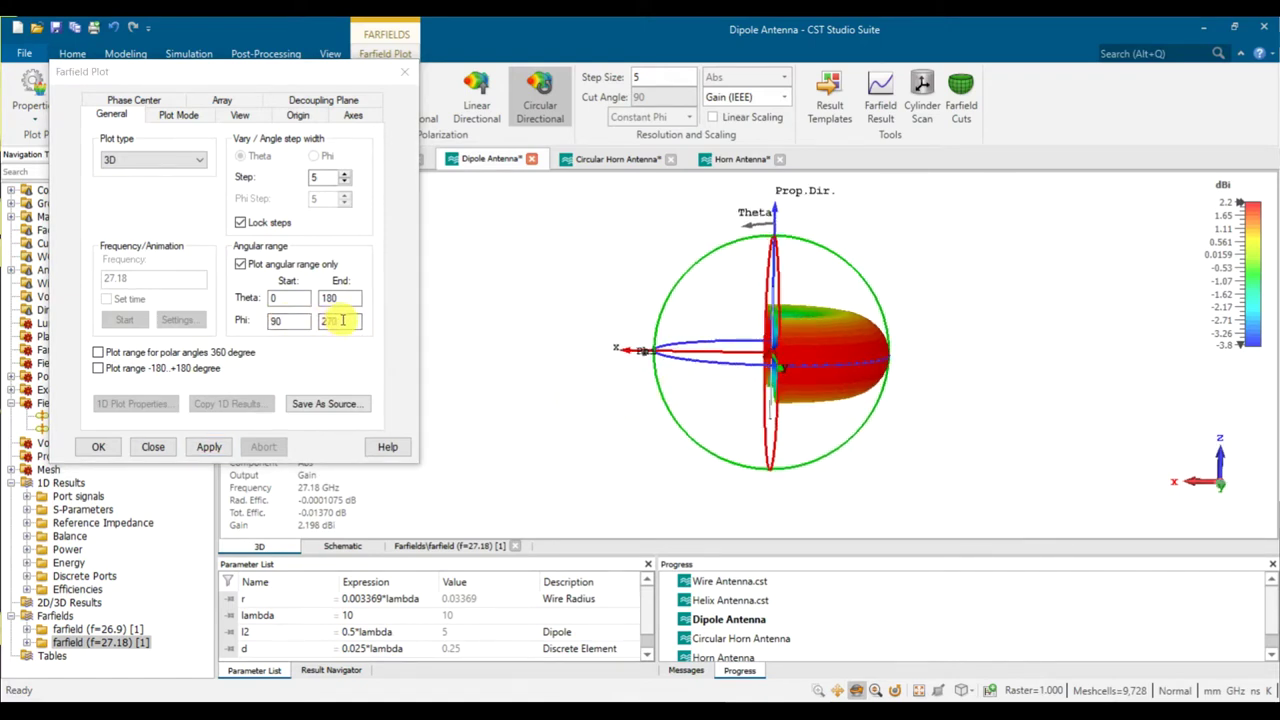
{"action": "left_click", "coordinate": [644, 350]}
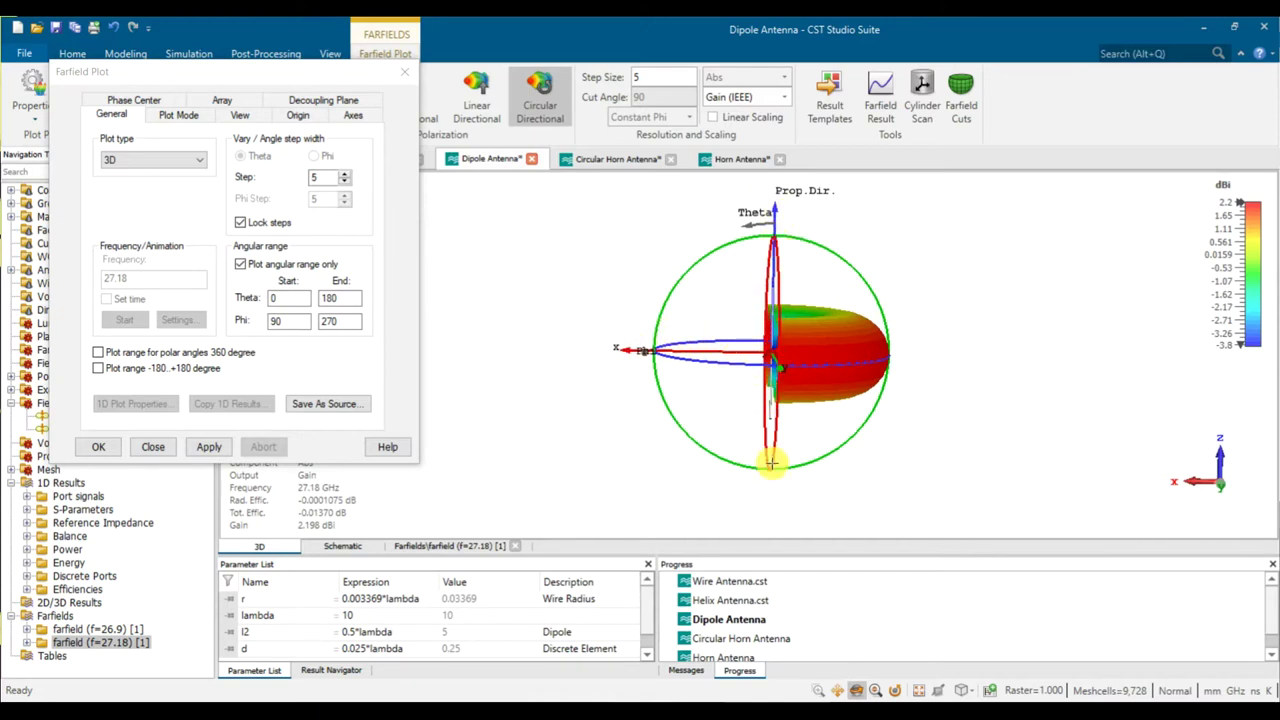
{"action": "double_click", "coordinate": [289, 321]}
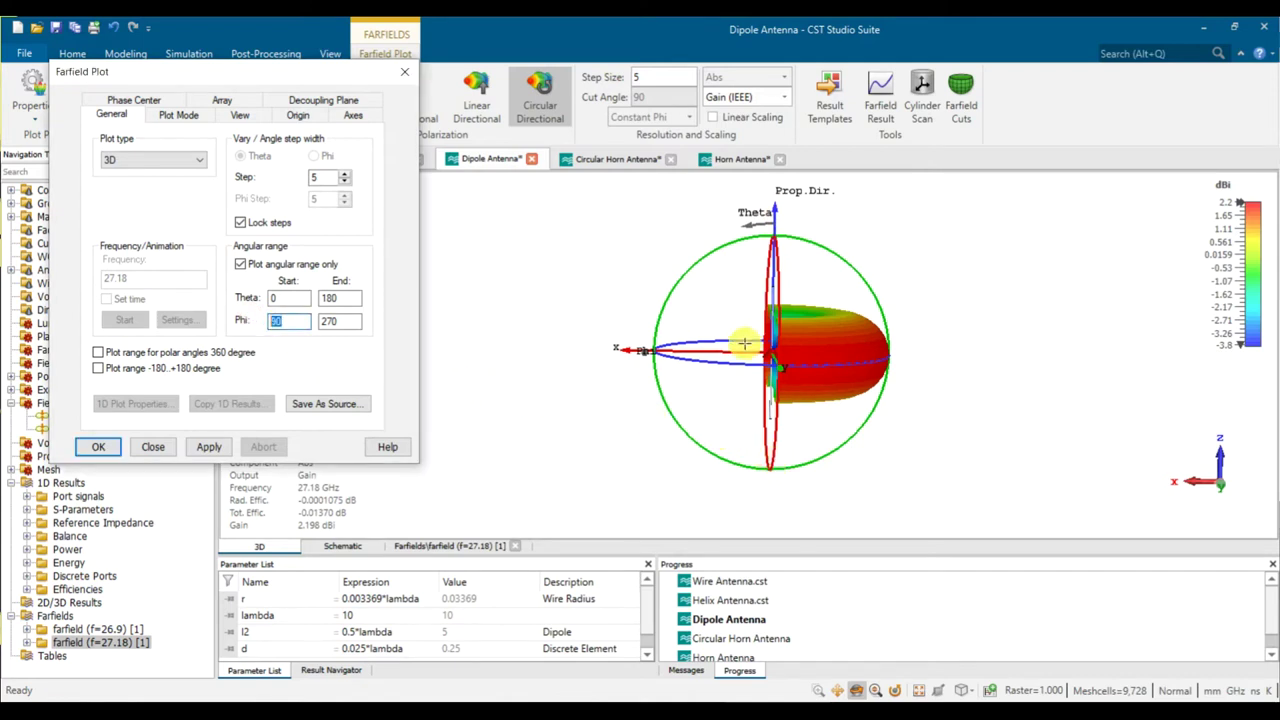
{"action": "left_click", "coordinate": [604, 348]}
{"action": "left_click_drag", "start_coordinate": [604, 348], "coordinate": [968, 356]}
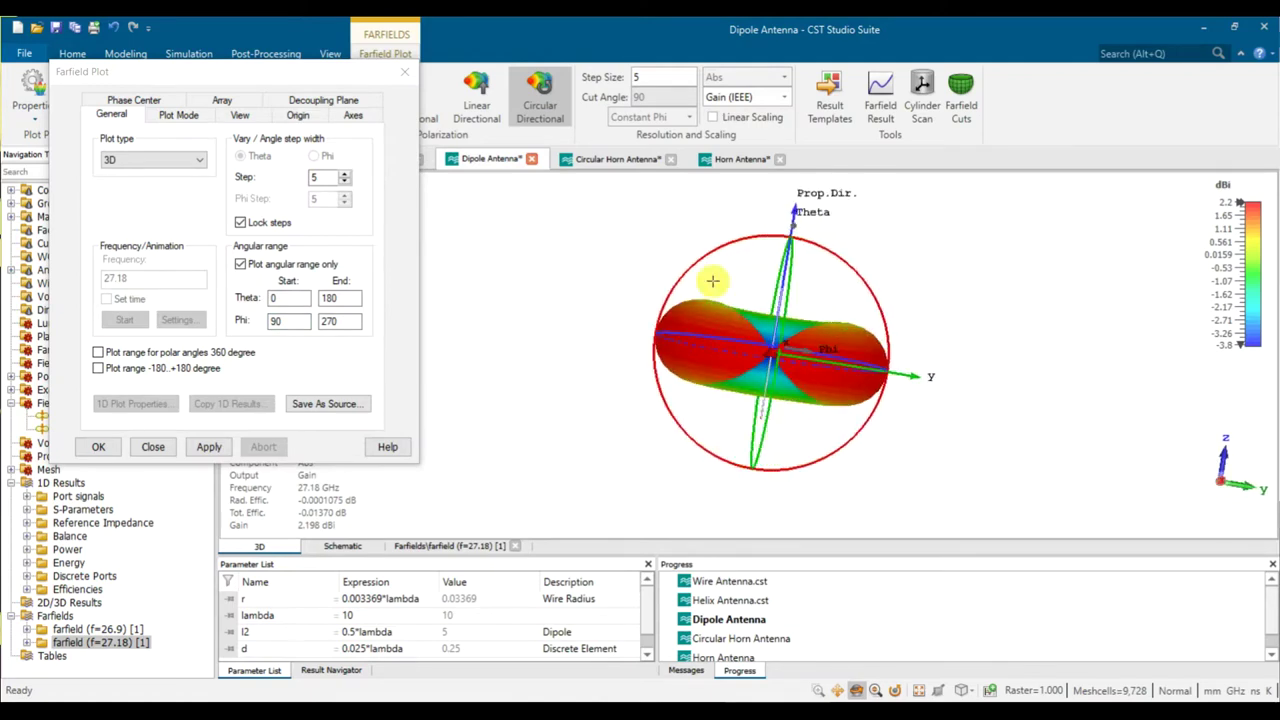
{"action": "left_click_drag", "start_coordinate": [712, 375], "coordinate": [968, 353]}
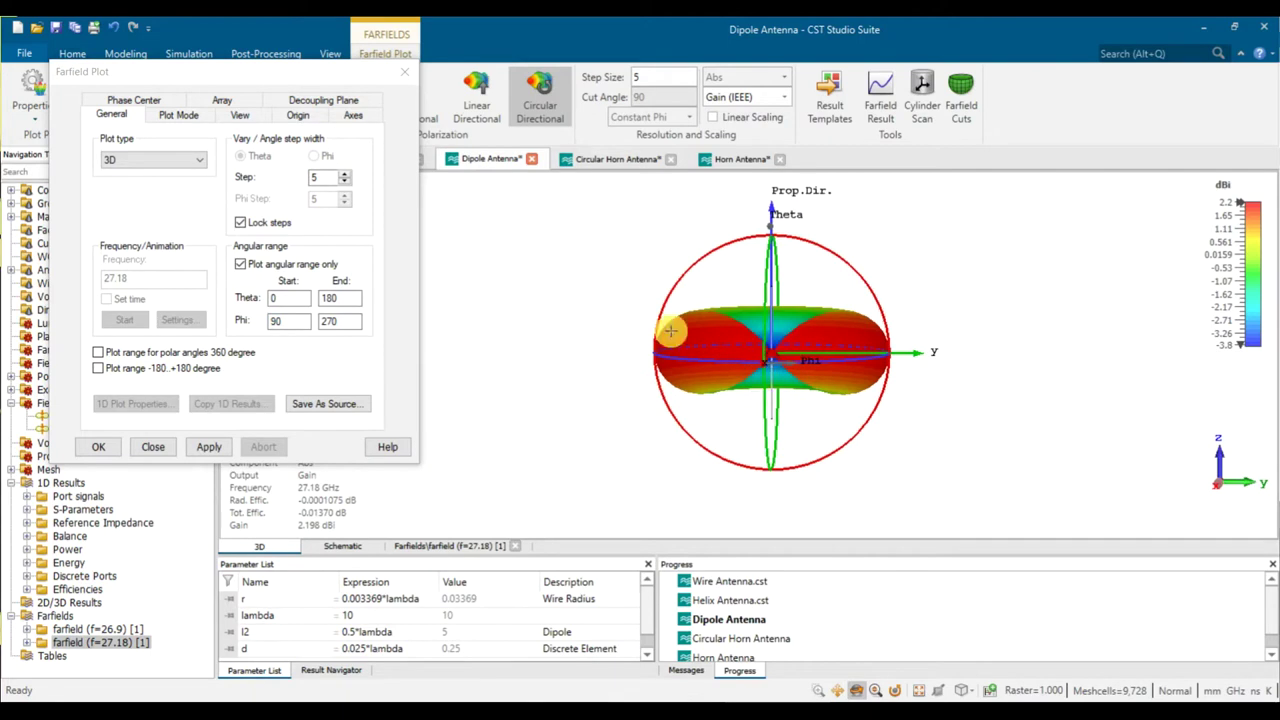
Plot the farfield as a 1D Polar cut varying theta at phi 90 with linear scaling enabled.
{"action": "left_click", "coordinate": [197, 166]}
{"action": "left_click", "coordinate": [197, 166]}
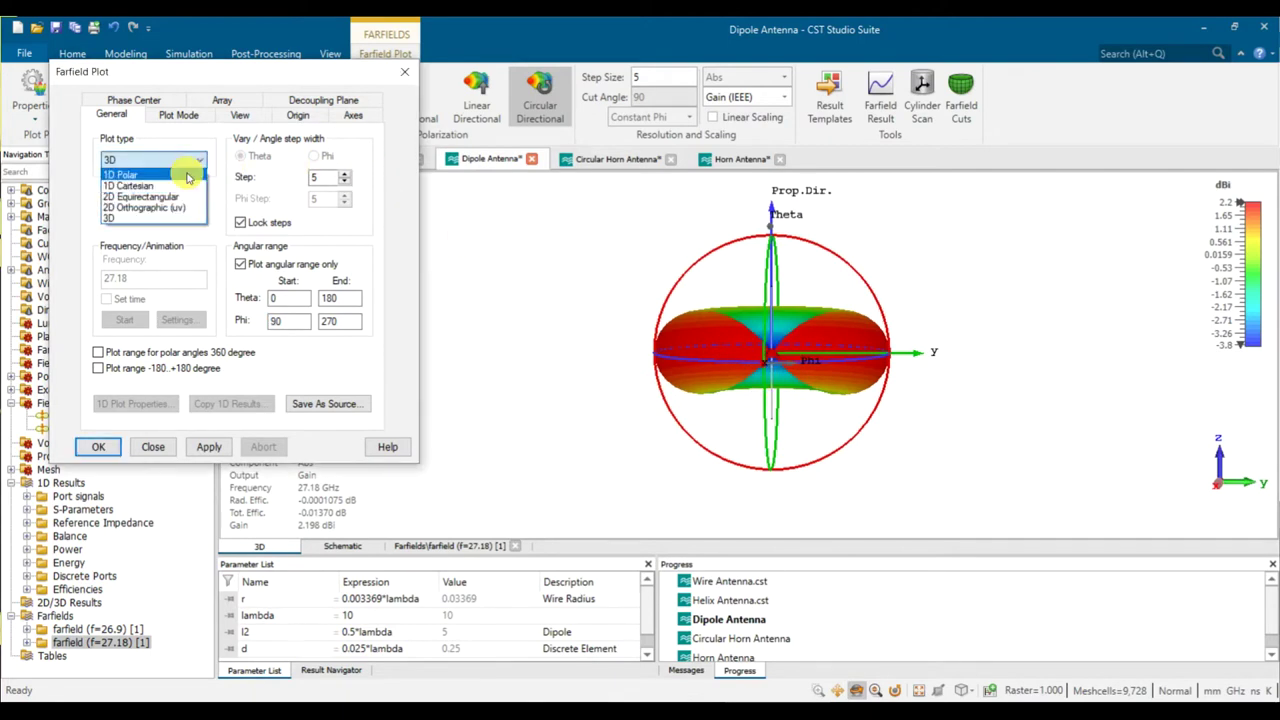
{"action": "left_click", "coordinate": [186, 184]}
{"action": "left_click", "coordinate": [224, 447]}
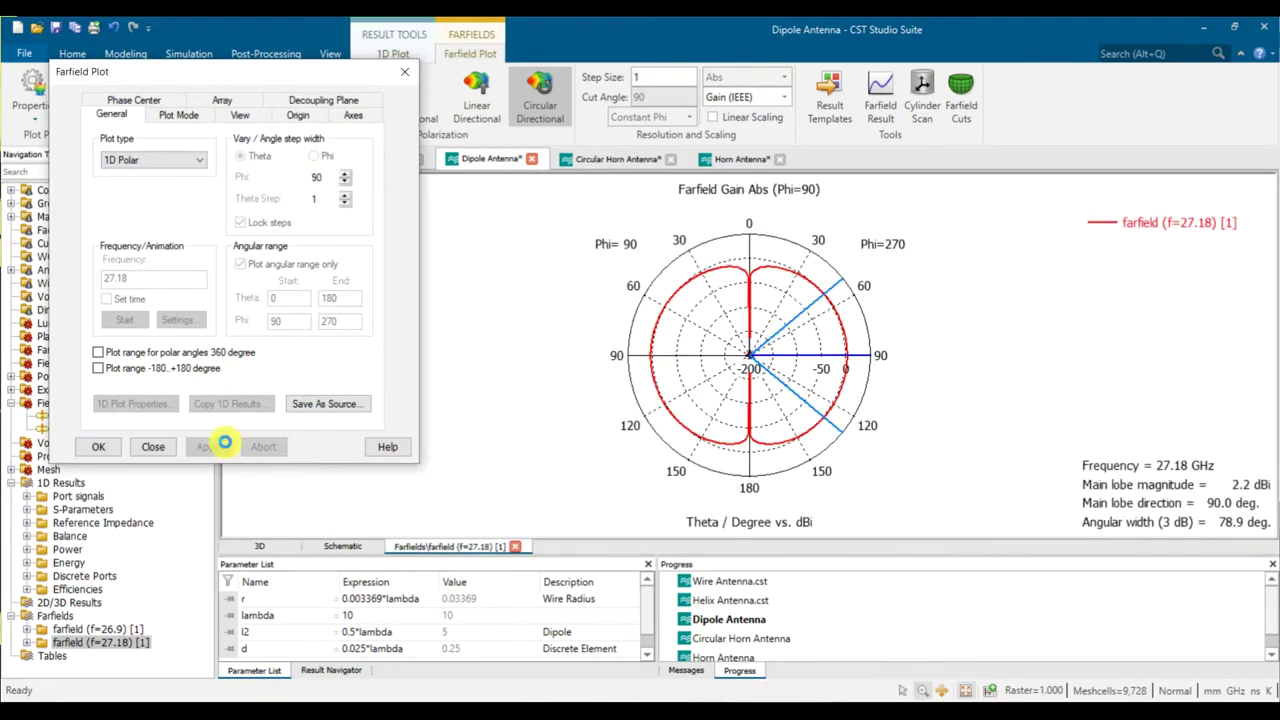
{"action": "left_click", "coordinate": [727, 116]}
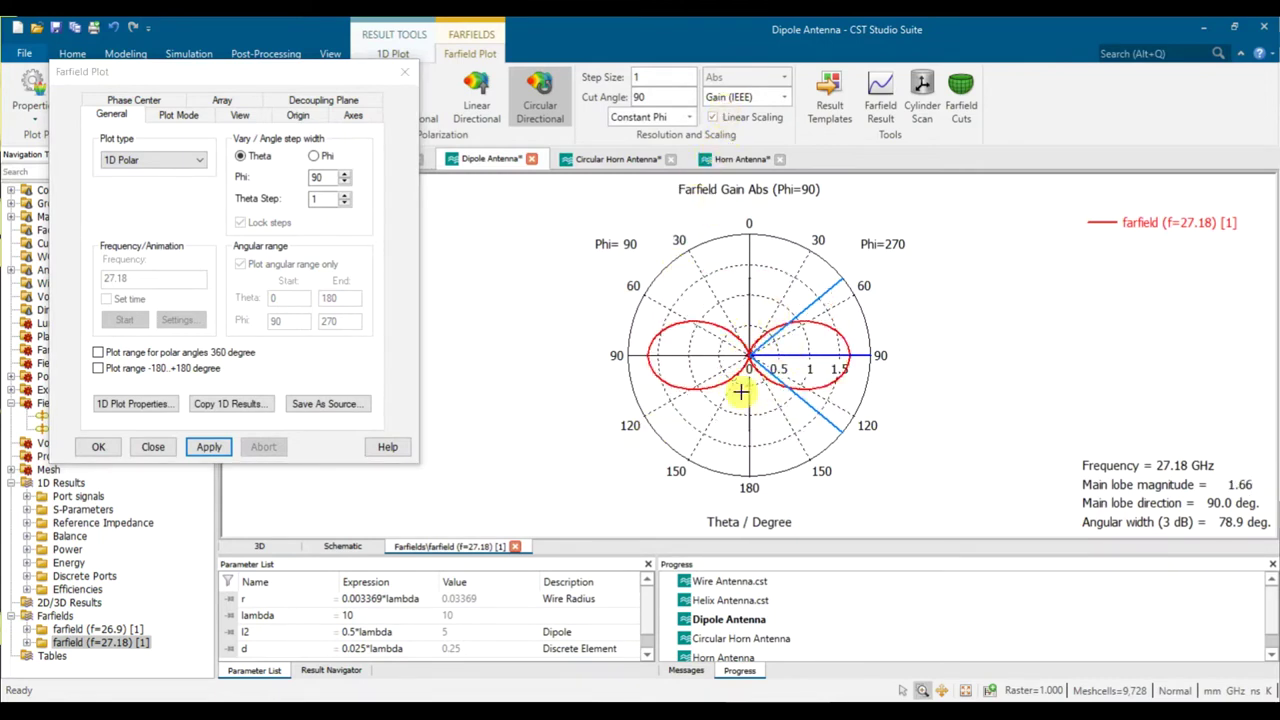
Show the linearly scaled farfield as a 3D plot with phi 90 to 270.
{"action": "left_click", "coordinate": [156, 166]}
{"action": "left_click", "coordinate": [156, 162]}
{"action": "left_click", "coordinate": [150, 220]}
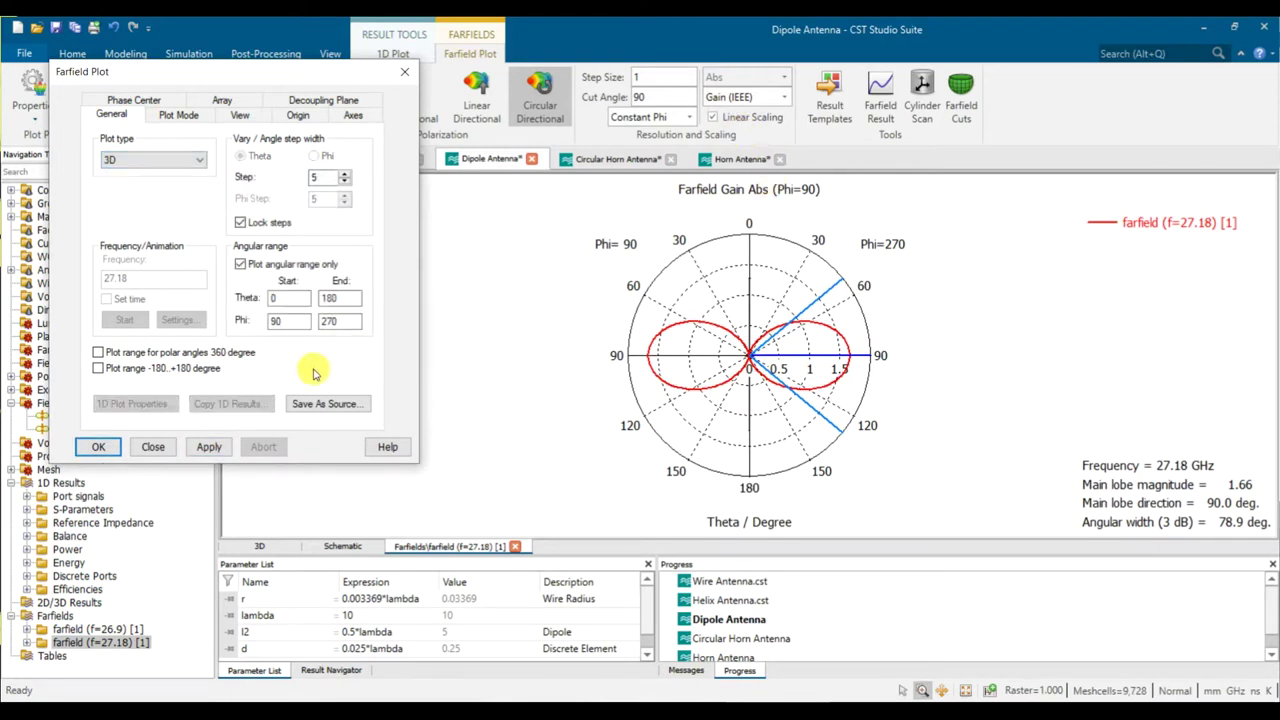
{"action": "left_click", "coordinate": [212, 447]}
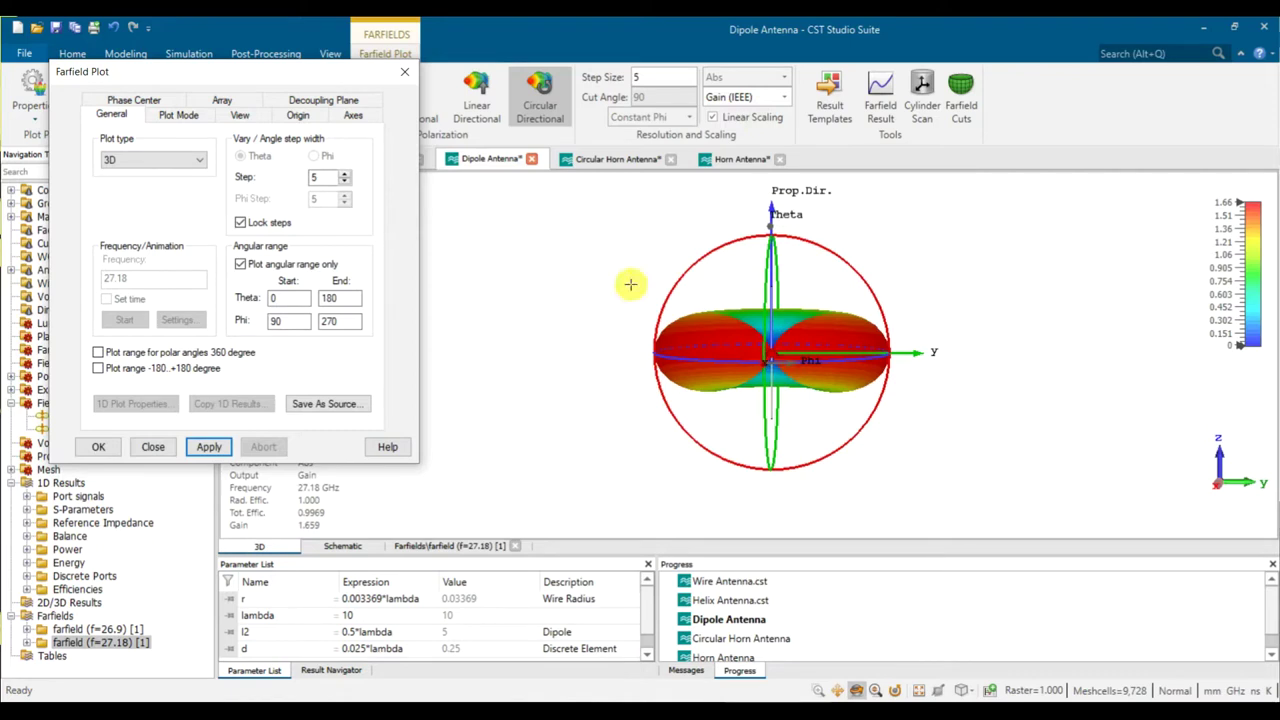
Compare the linear 1D Polar cut with the 3D pattern by switching between both plot types, and inspect the 3D pattern's edge at the y axis.
{"action": "left_click", "coordinate": [175, 160]}
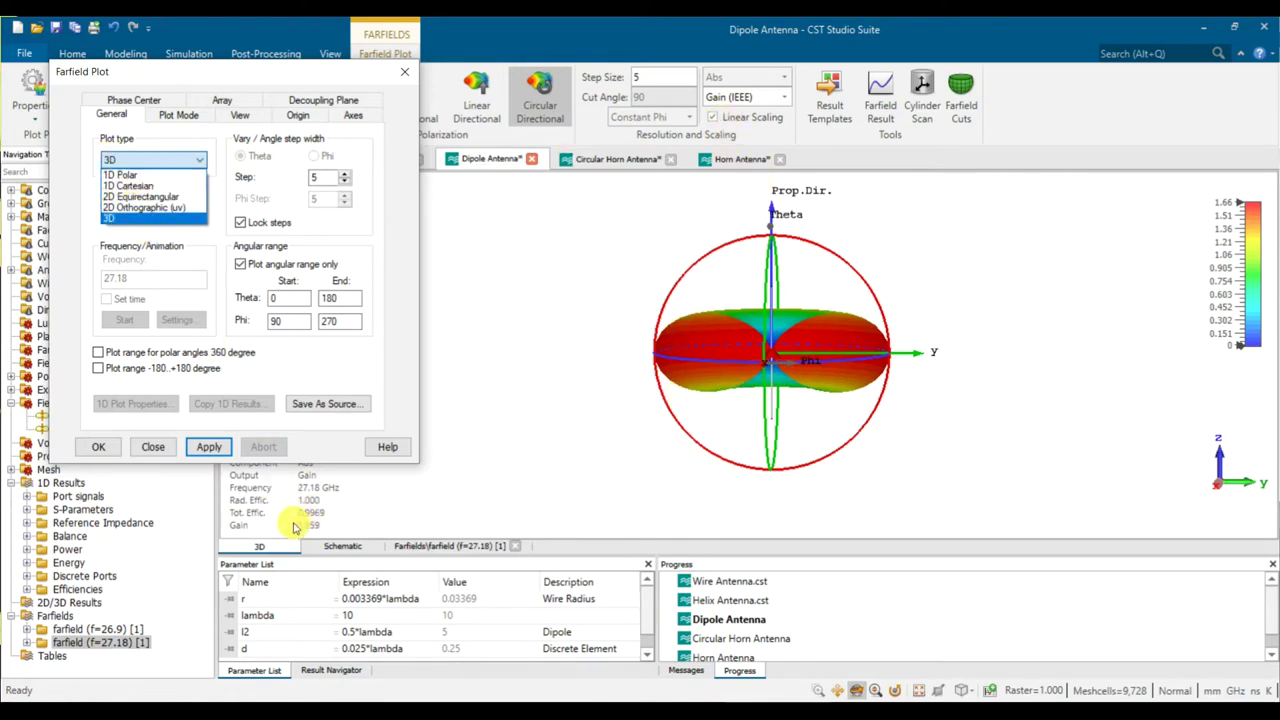
{"action": "left_click", "coordinate": [136, 176]}
{"action": "left_click", "coordinate": [208, 447]}
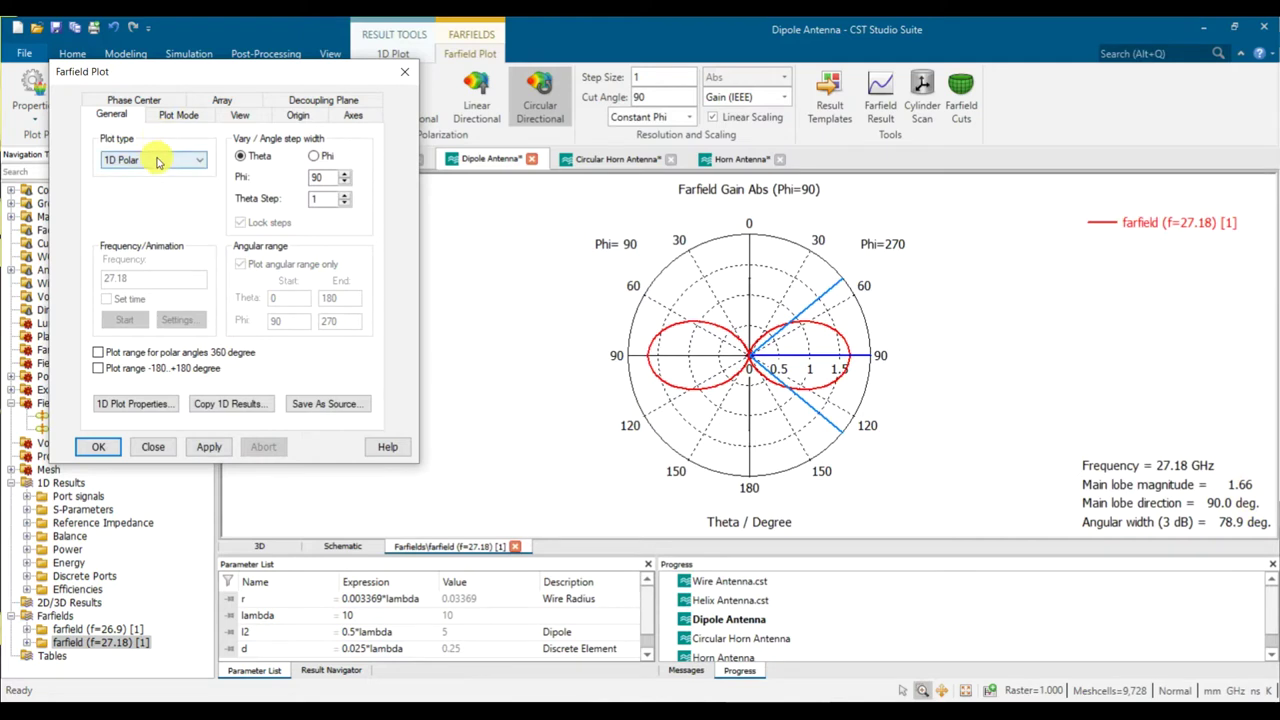
{"action": "left_click", "coordinate": [157, 161]}
{"action": "left_click", "coordinate": [118, 218]}
{"action": "left_click", "coordinate": [206, 449]}
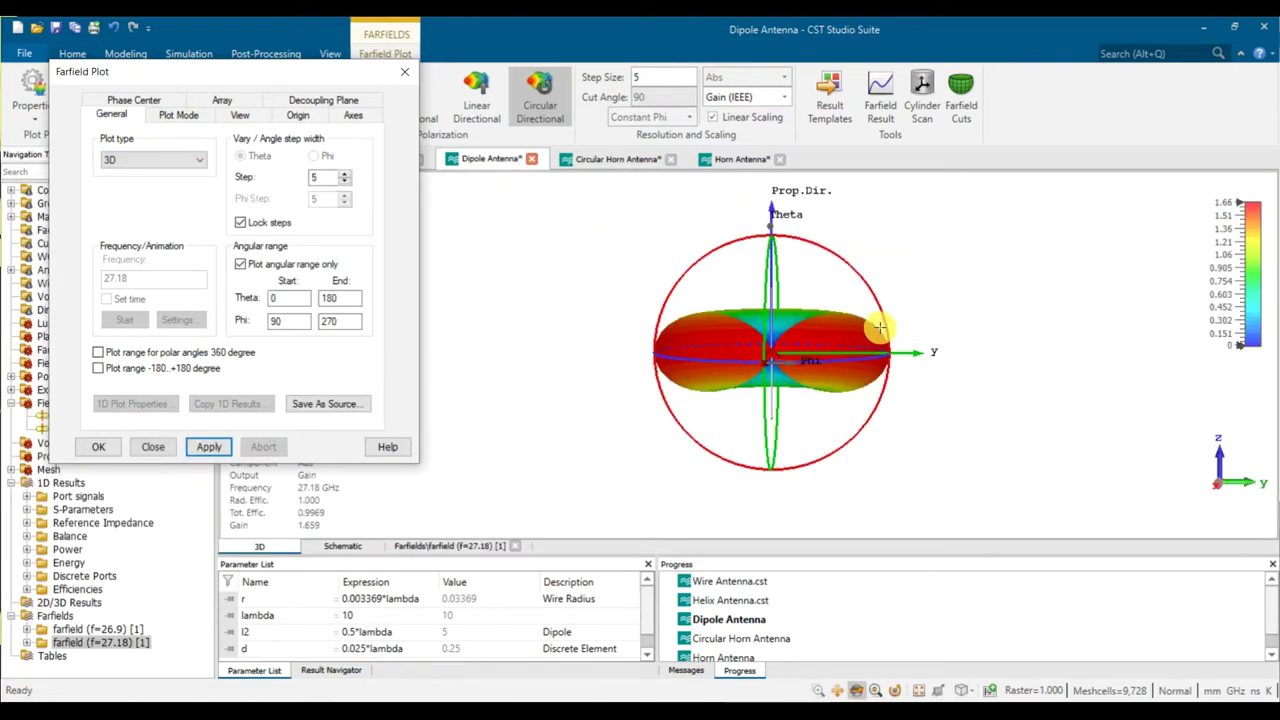
{"action": "scroll", "coordinate": [887, 366], "scroll_direction": "up", "scroll_amount": 5}
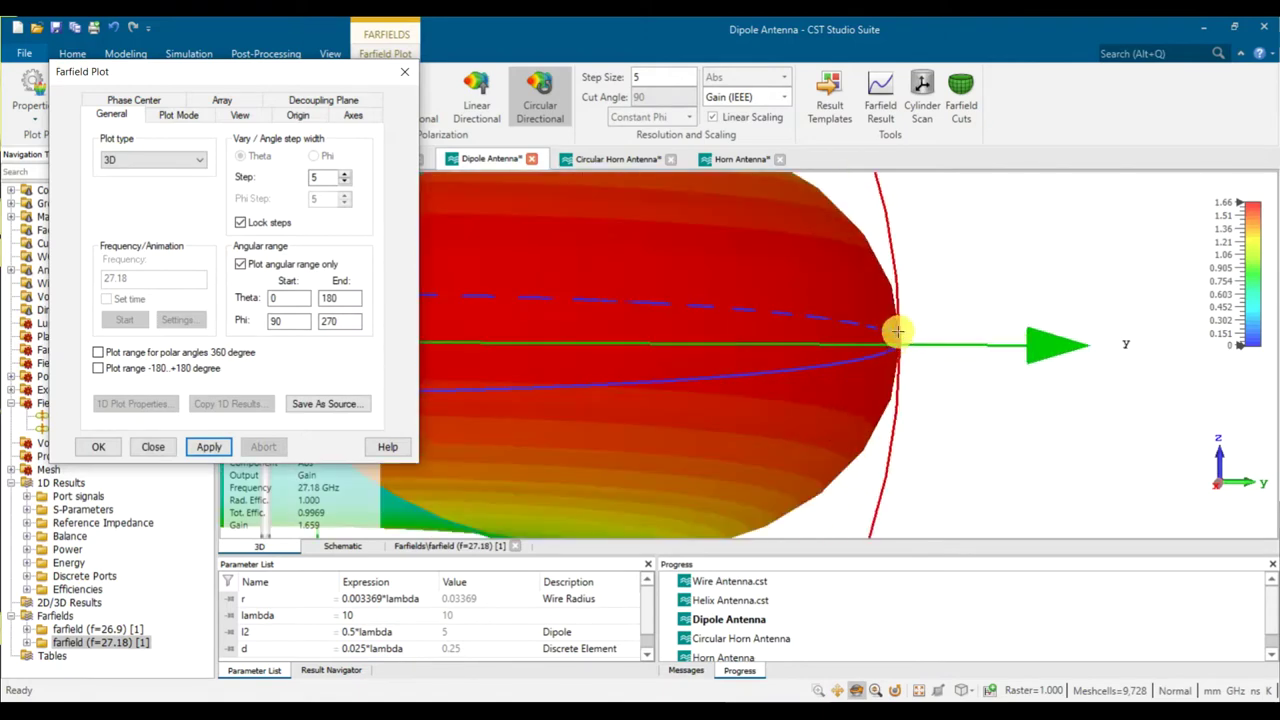
Consult the dipole azimuth and elevation plane patterns in Figure 4 on the Cisco page in the browser, and return to CST Studio Suite.
{"action": "key", "text": "space"}
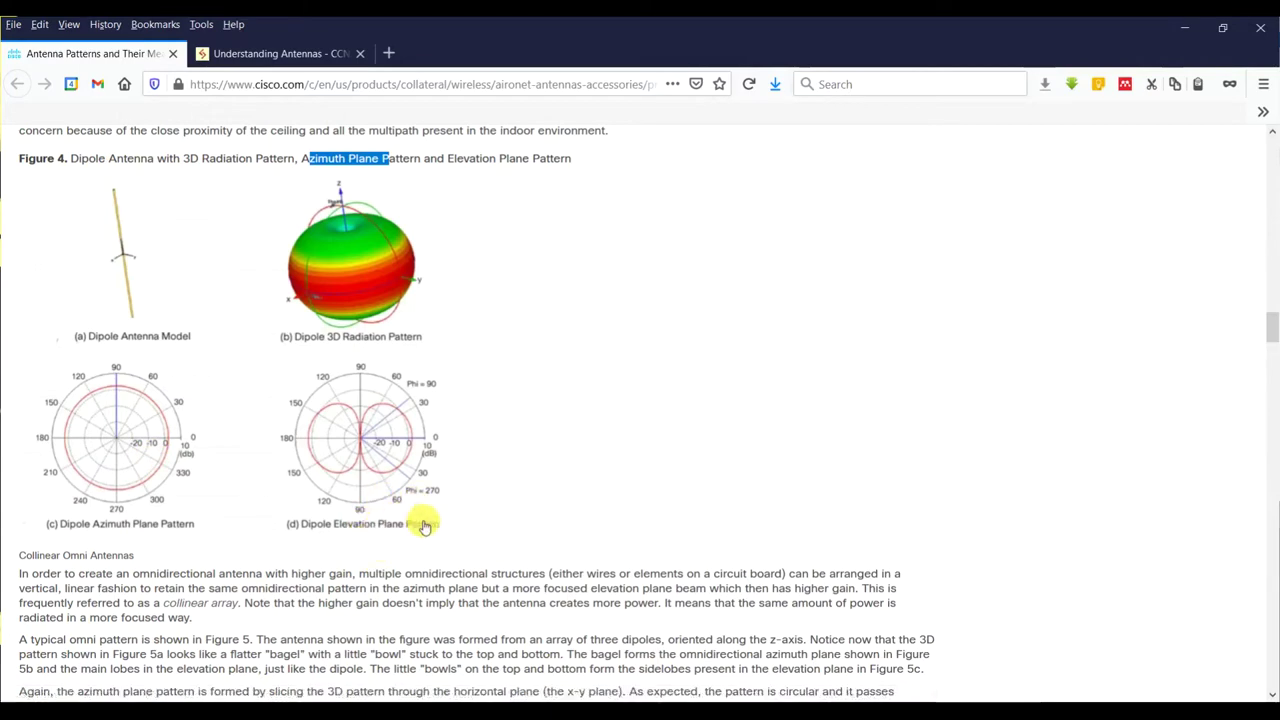
{"action": "left_click", "coordinate": [1000, 712]}
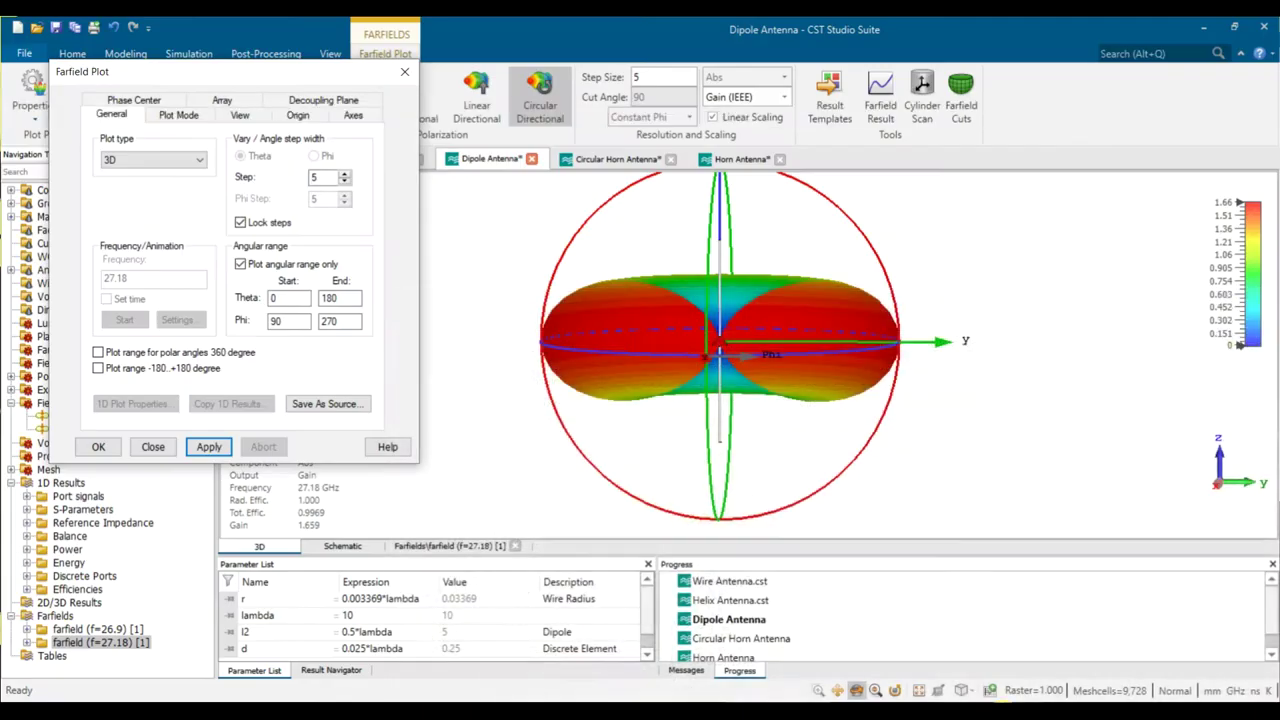
Replot the linearly scaled 3D pattern with the phi range set from 0 to 360, keeping the angular range option enabled.
{"action": "left_click_drag", "start_coordinate": [292, 317], "coordinate": [241, 321]}
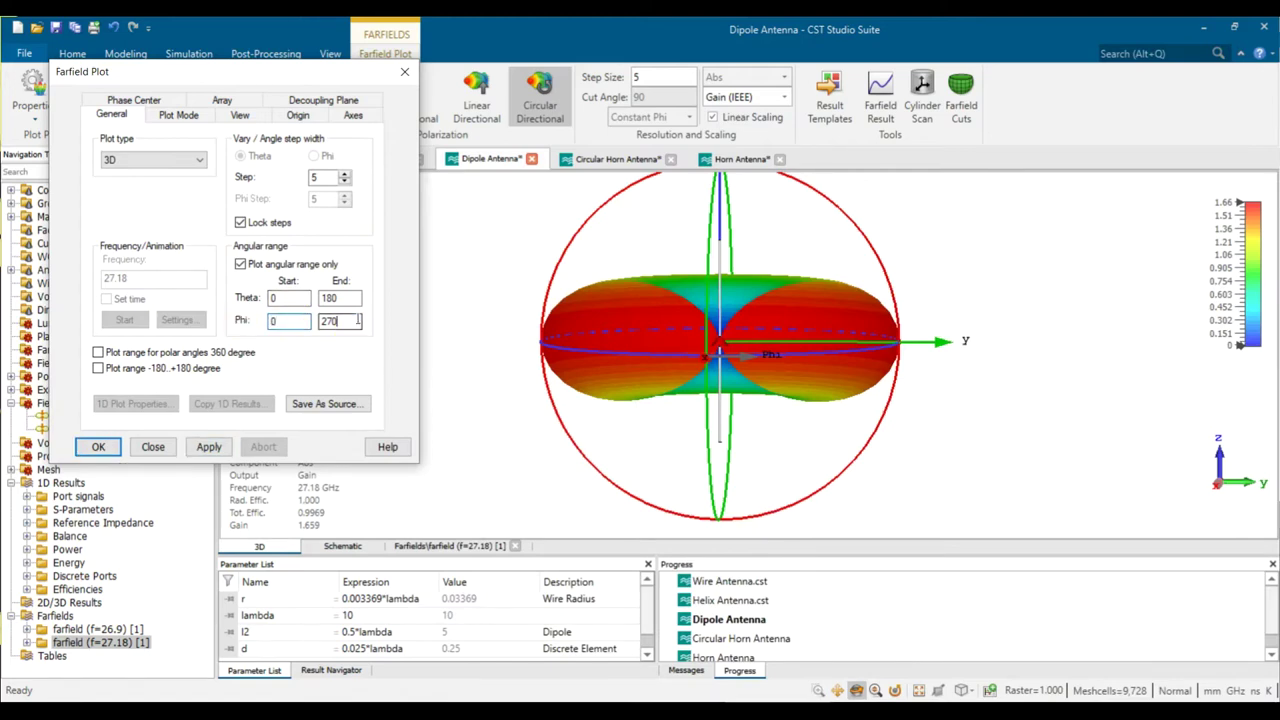
{"action": "type", "text": "360"}
{"action": "left_click", "coordinate": [209, 447]}
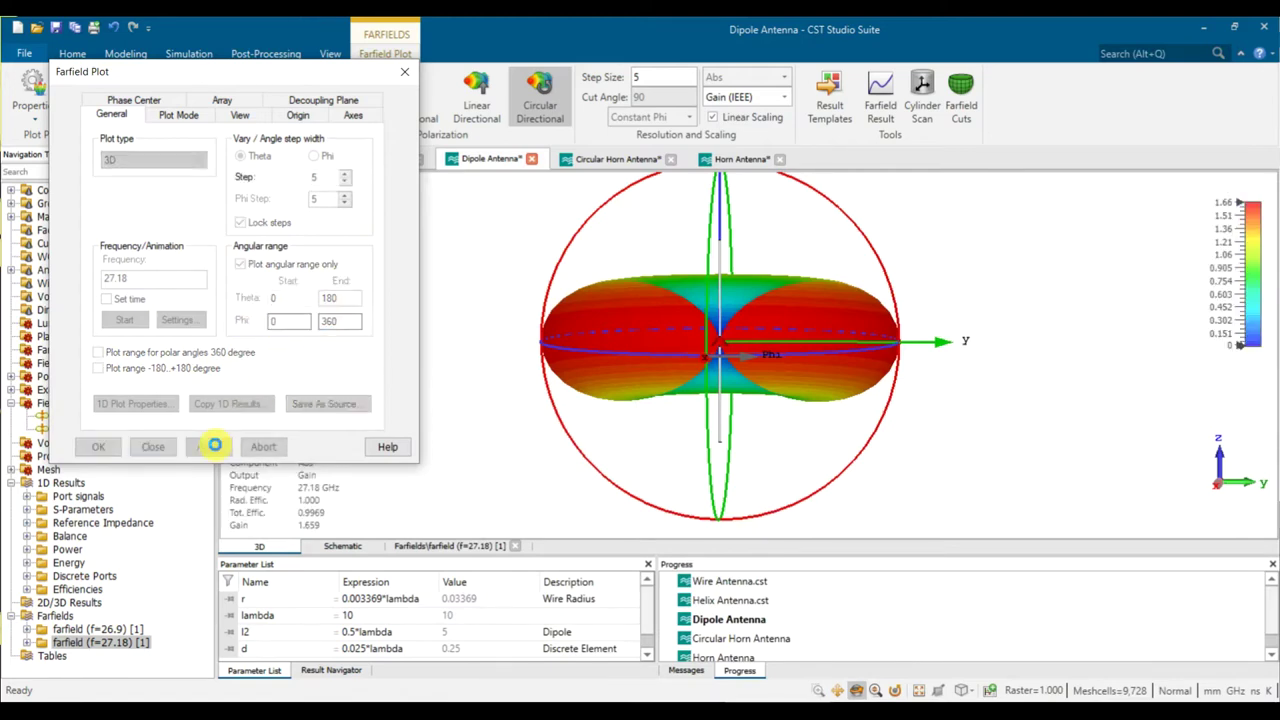
{"action": "left_click", "coordinate": [240, 265]}
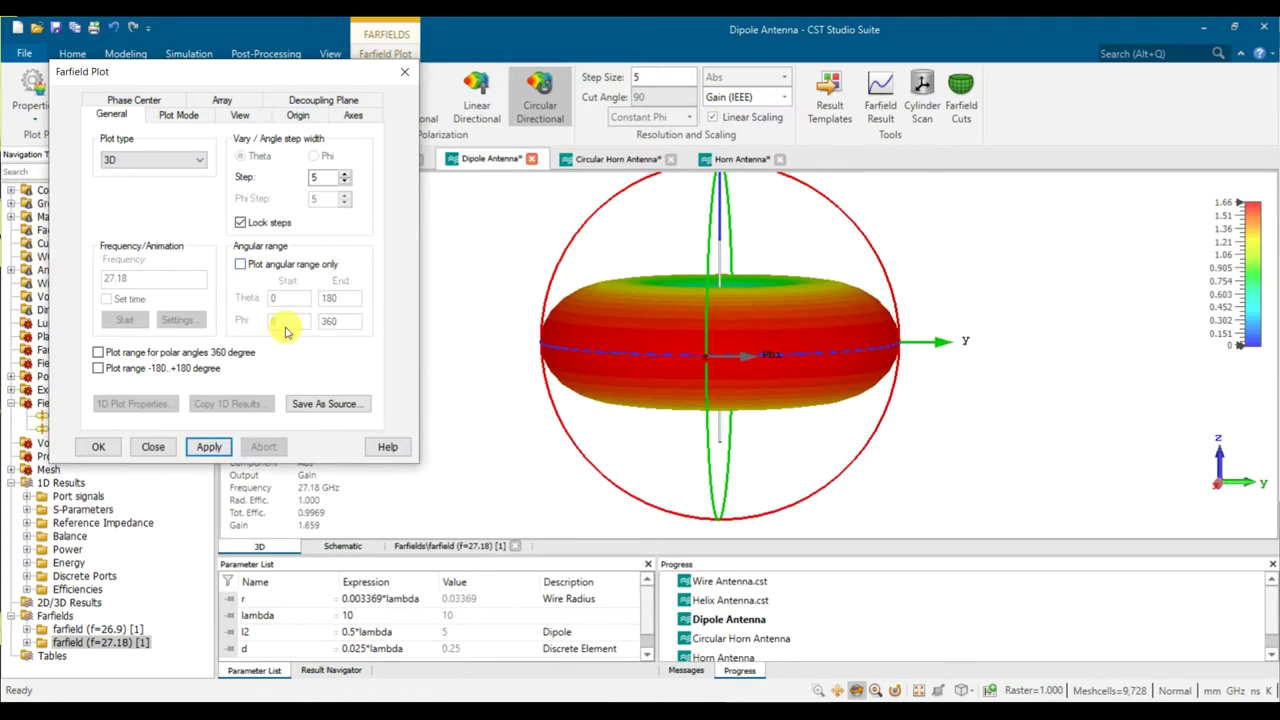
{"action": "left_click", "coordinate": [240, 265]}
Cut the 3D pattern to phi 90 to 270, and replot the whole pattern with the angular range restriction disabled.
{"action": "left_click_drag", "start_coordinate": [292, 321], "coordinate": [210, 321]}
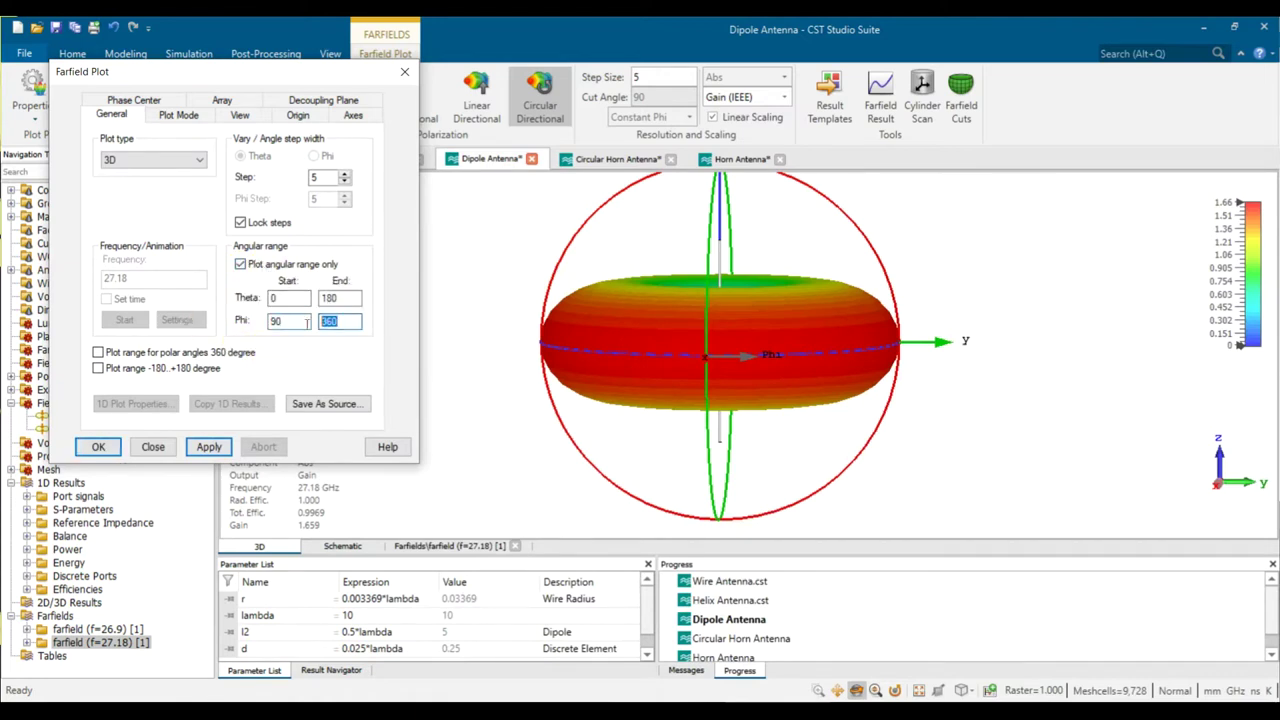
{"action": "left_click", "coordinate": [209, 447]}
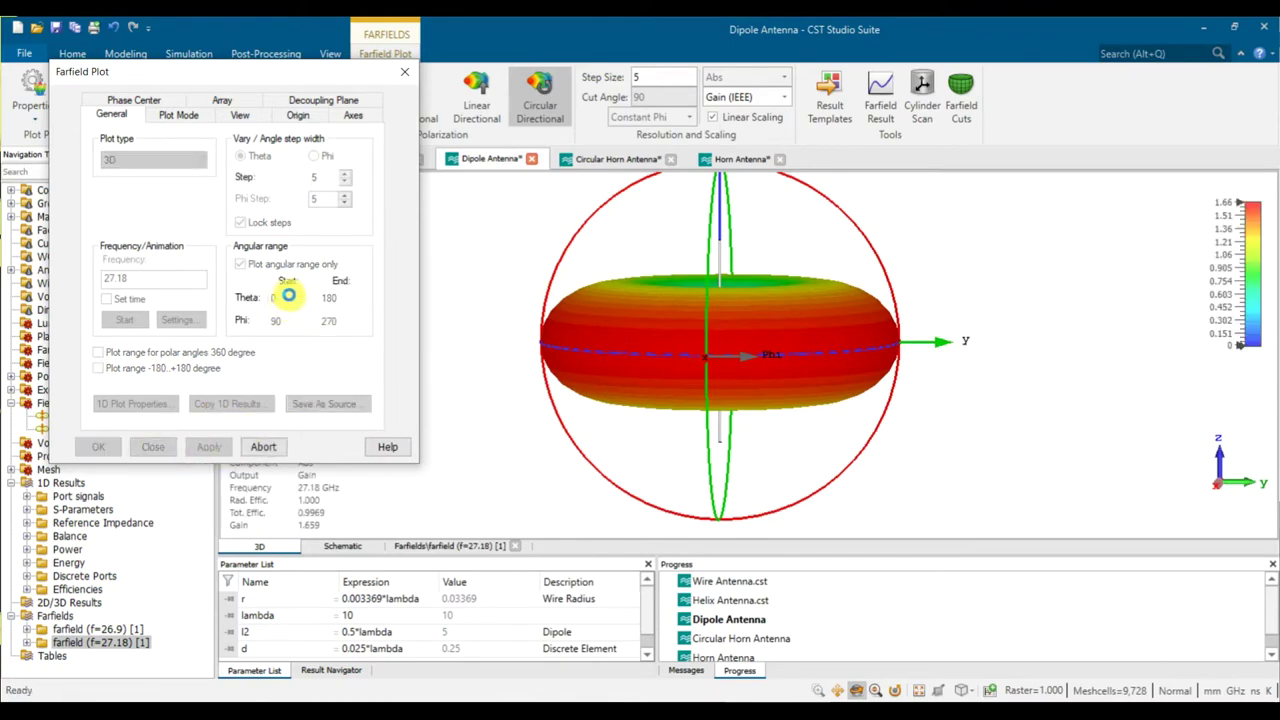
{"action": "left_click", "coordinate": [240, 265]}
{"action": "left_click", "coordinate": [209, 447]}
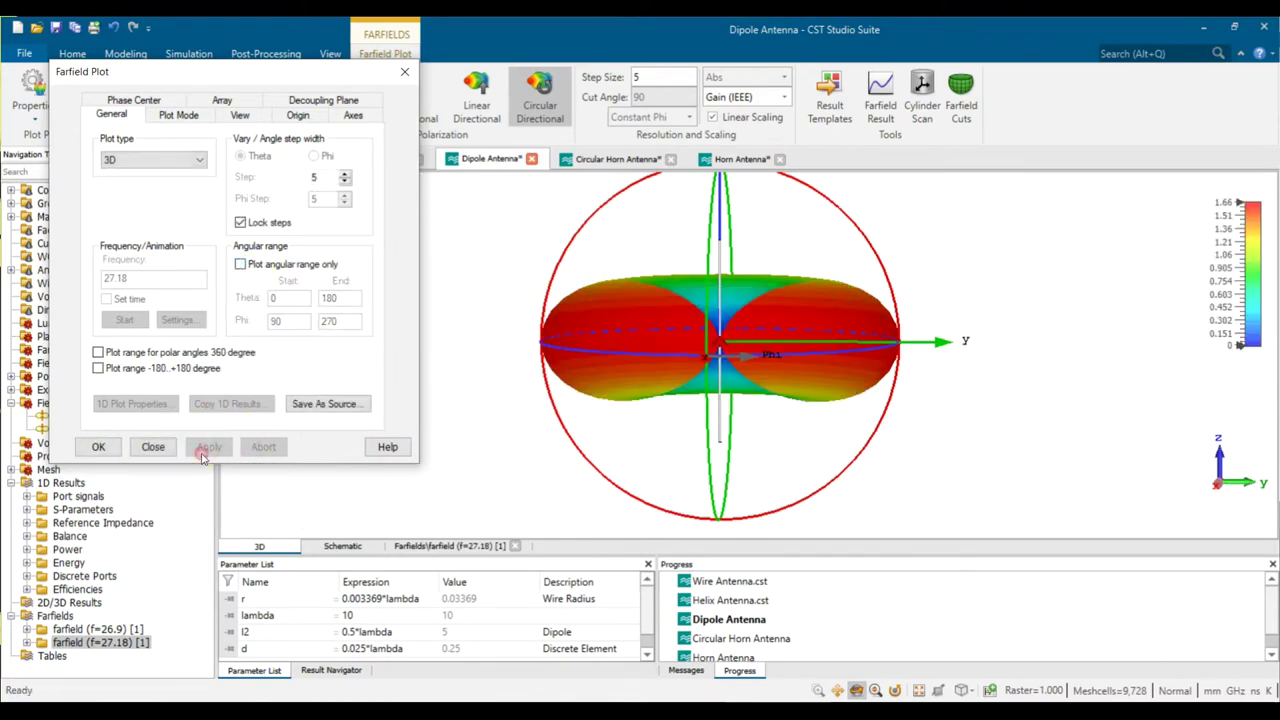
{"action": "left_click_drag", "start_coordinate": [821, 365], "coordinate": [771, 442]}
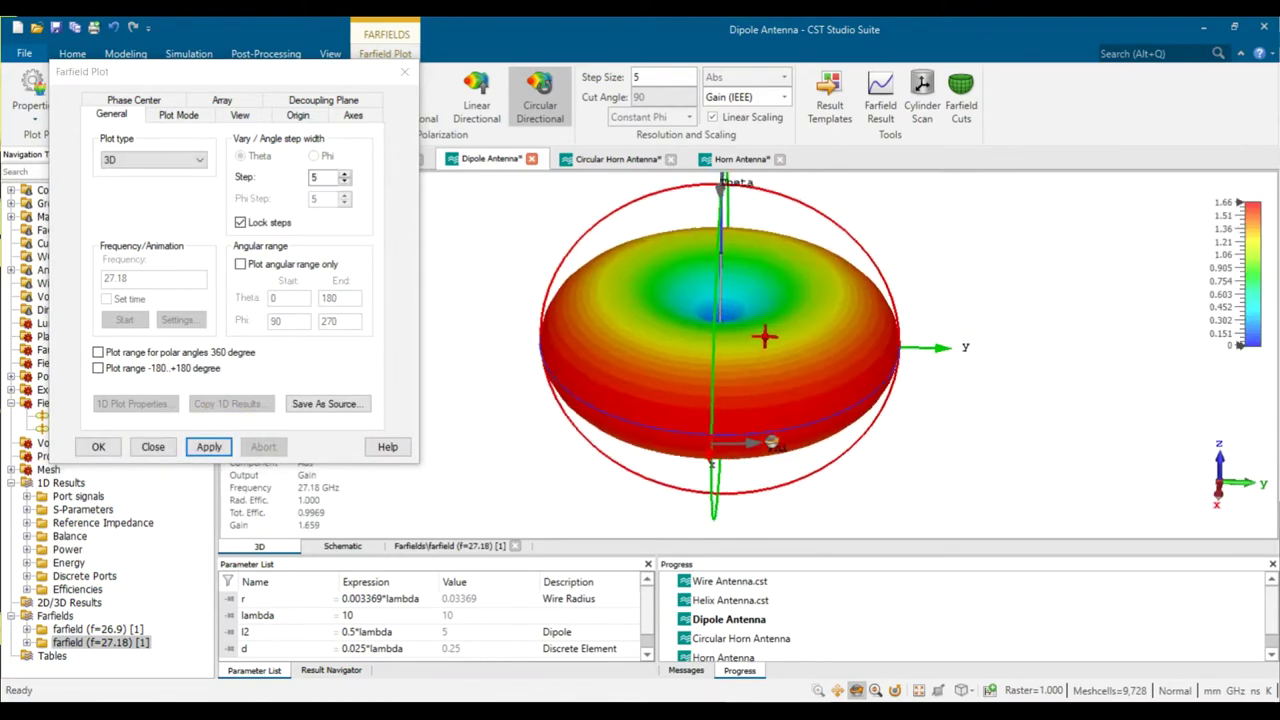
Enable the angular range restriction and plot the 3D pattern for phi 90 to 360 only.
{"action": "left_click", "coordinate": [296, 264]}
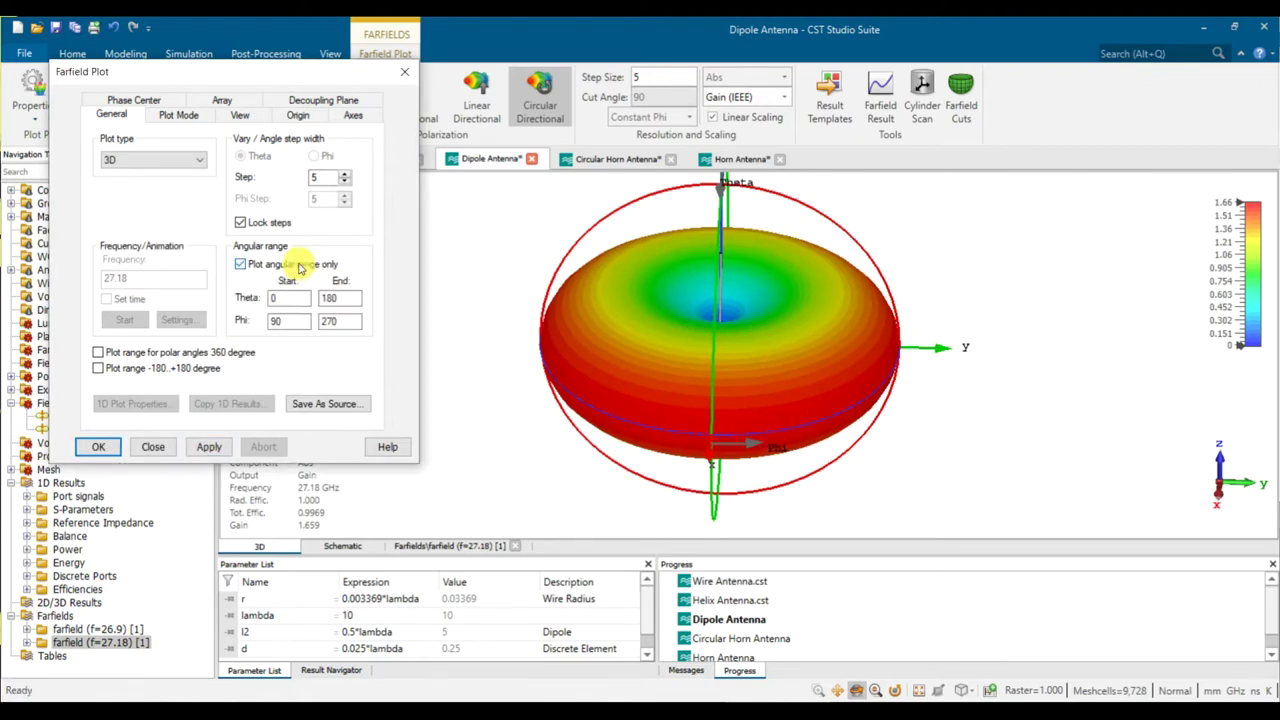
{"action": "left_click_drag", "start_coordinate": [815, 405], "coordinate": [728, 340]}
{"action": "scroll", "coordinate": [727, 344], "scroll_direction": "down", "scroll_amount": 3}
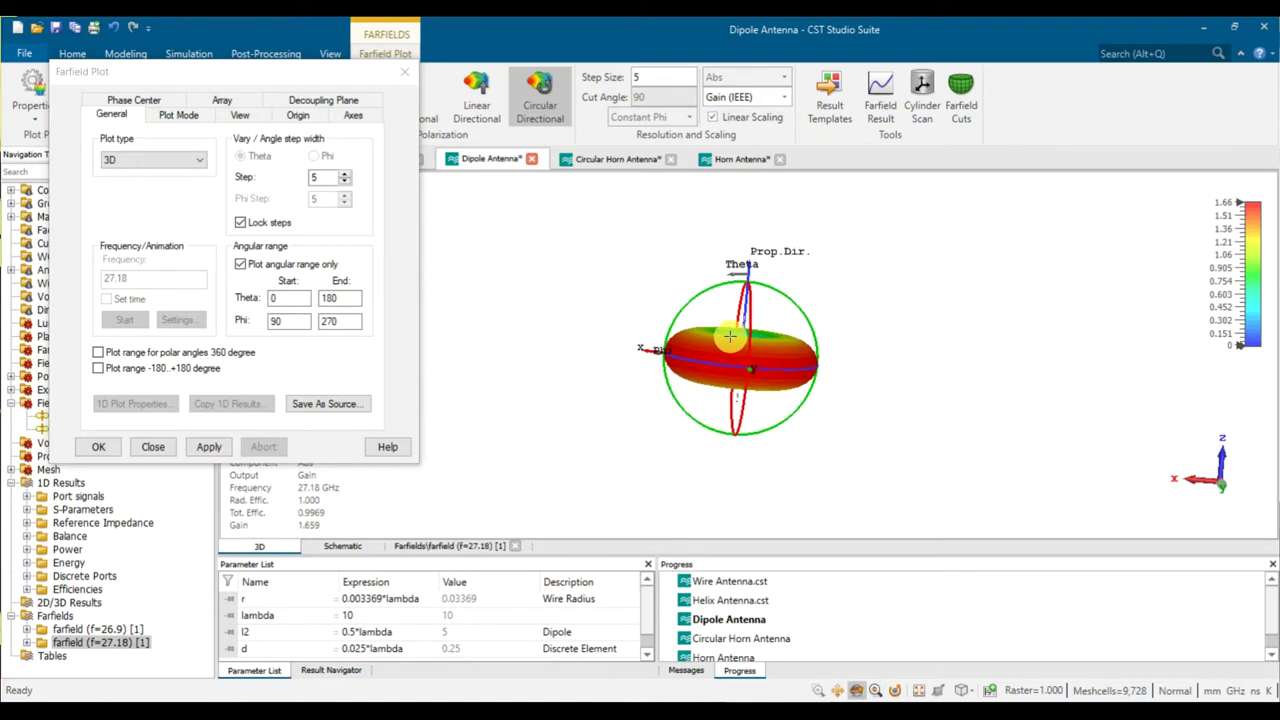
{"action": "scroll", "coordinate": [730, 338], "scroll_direction": "up", "scroll_amount": 3}
{"action": "double_click", "coordinate": [283, 320]}
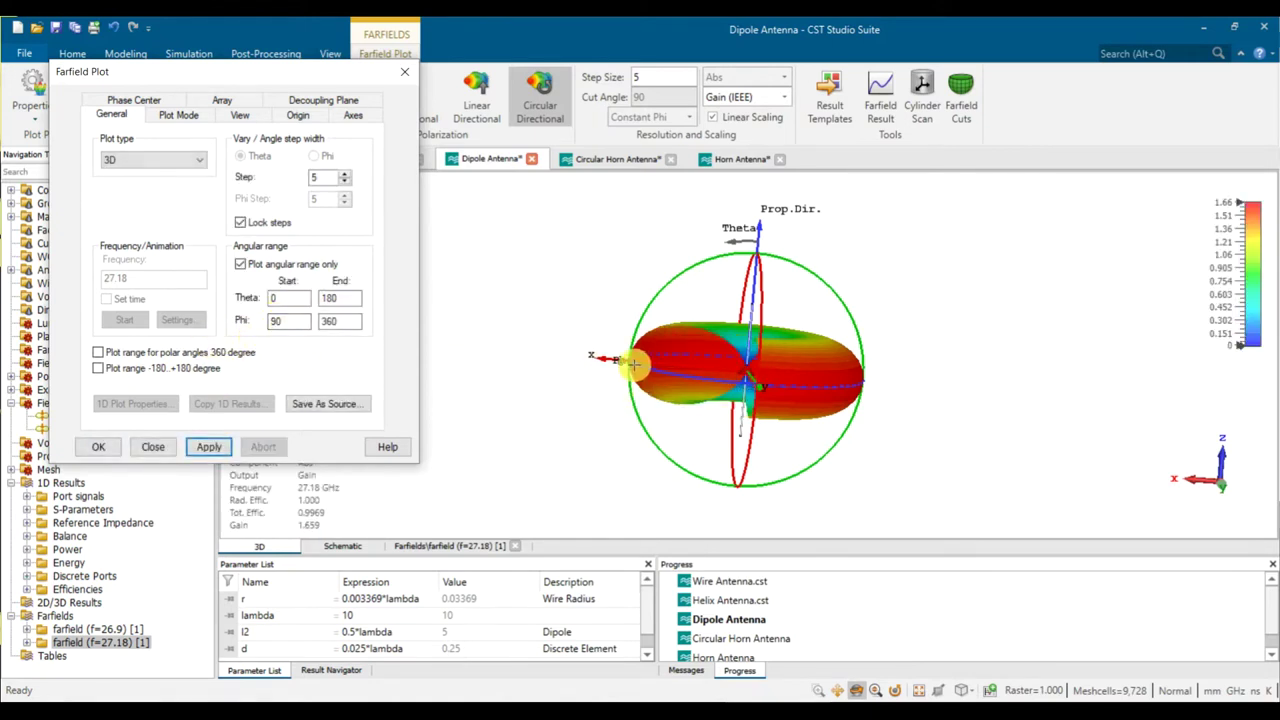
{"action": "left_click_drag", "start_coordinate": [611, 357], "coordinate": [644, 462]}
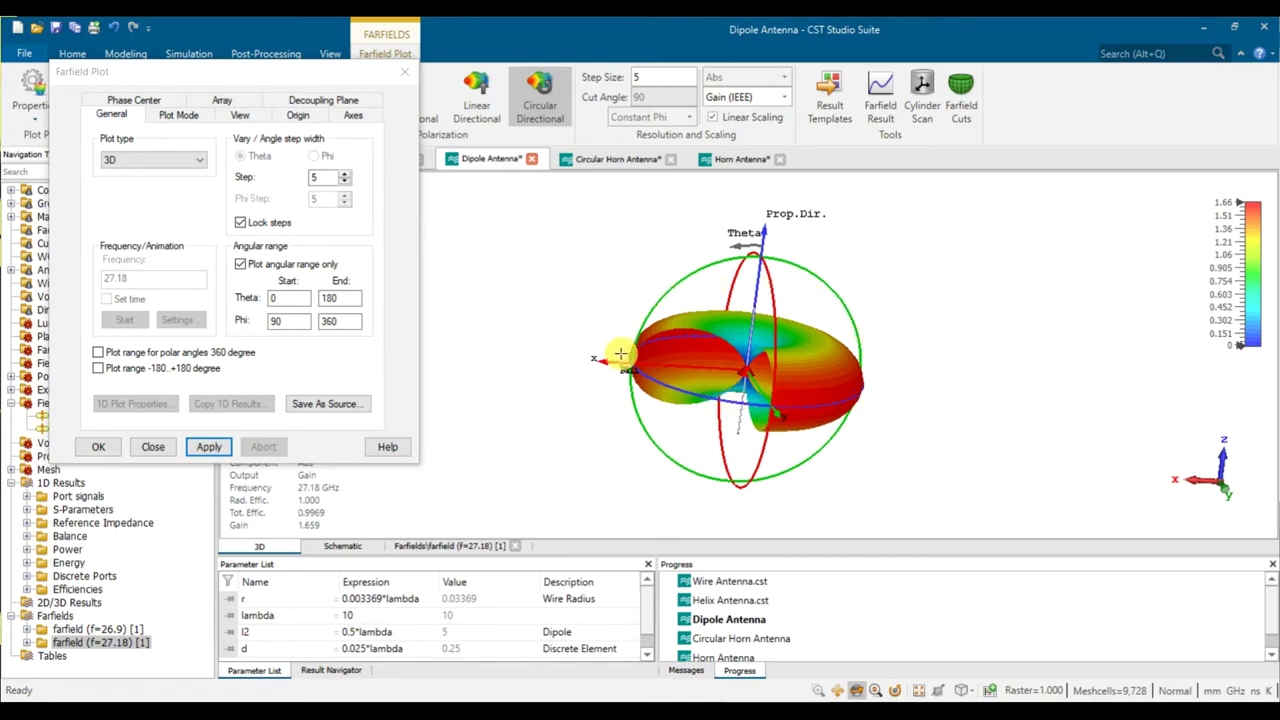
Cut the 3D pattern to phi 90 to 180 and inspect the remaining quarter.
{"action": "double_click", "coordinate": [340, 321]}
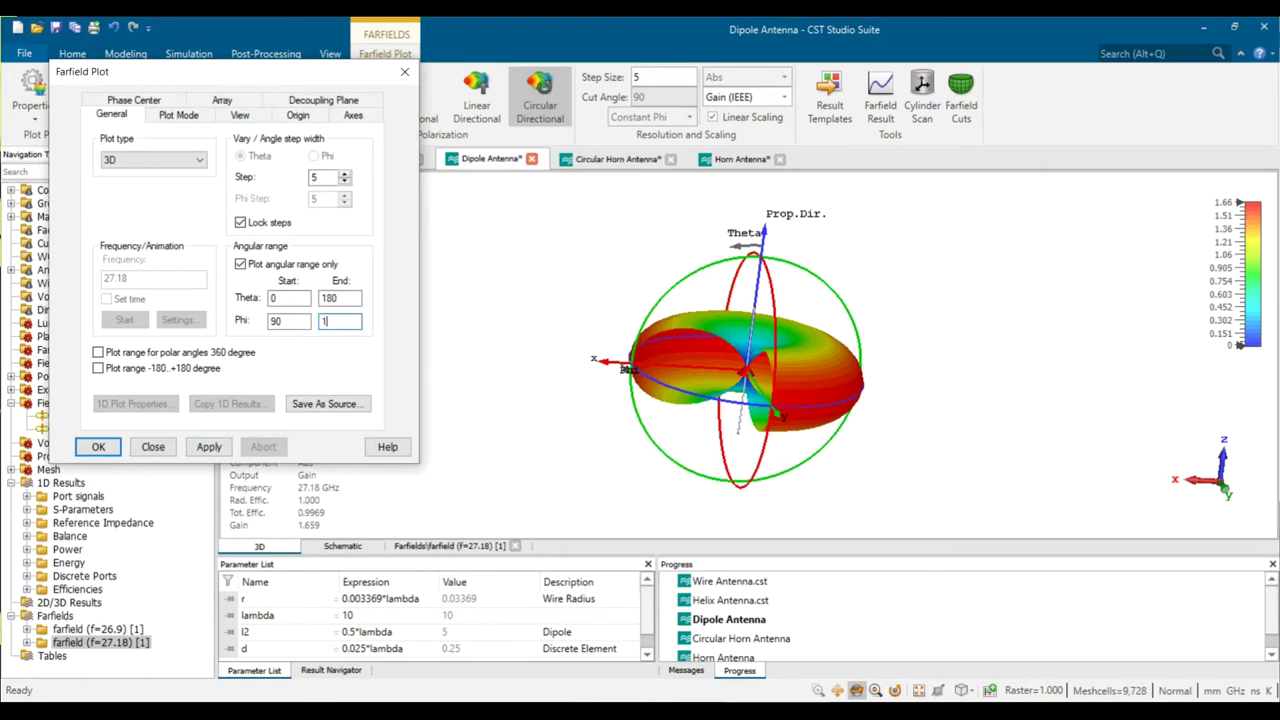
{"action": "left_click", "coordinate": [785, 413]}
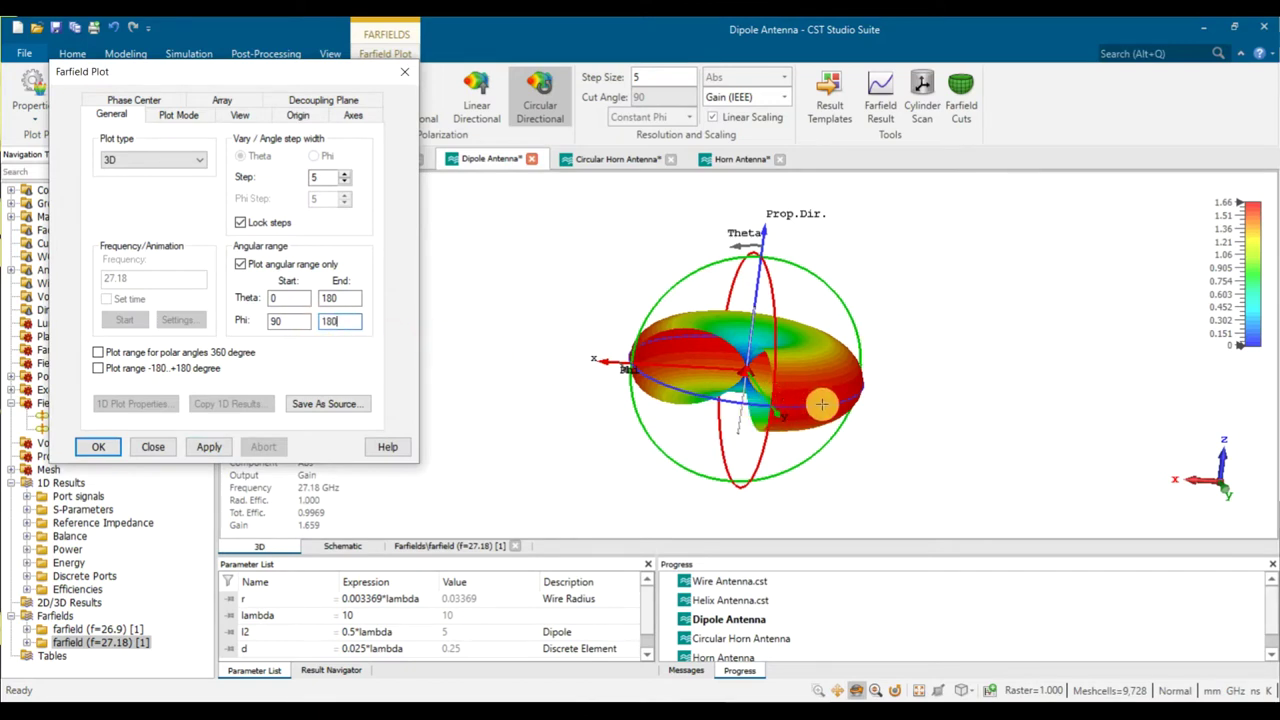
{"action": "left_click_drag", "start_coordinate": [863, 372], "coordinate": [766, 400]}
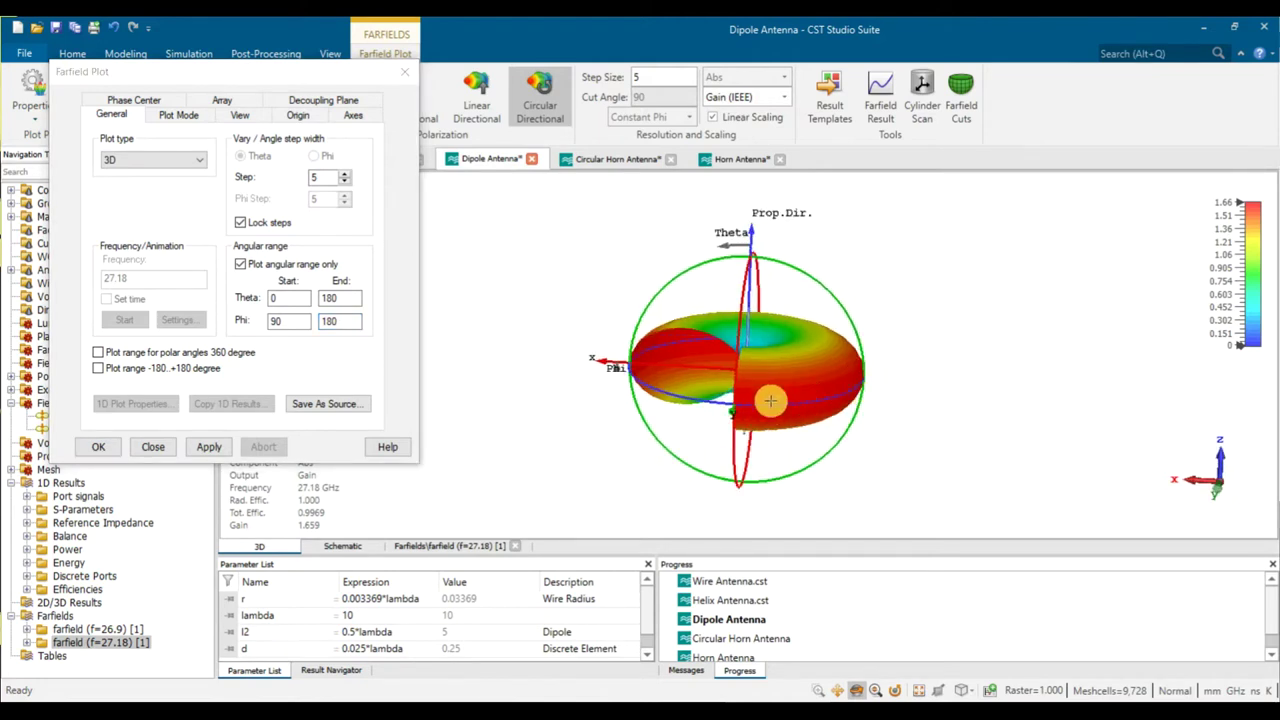
{"action": "left_click", "coordinate": [207, 447]}
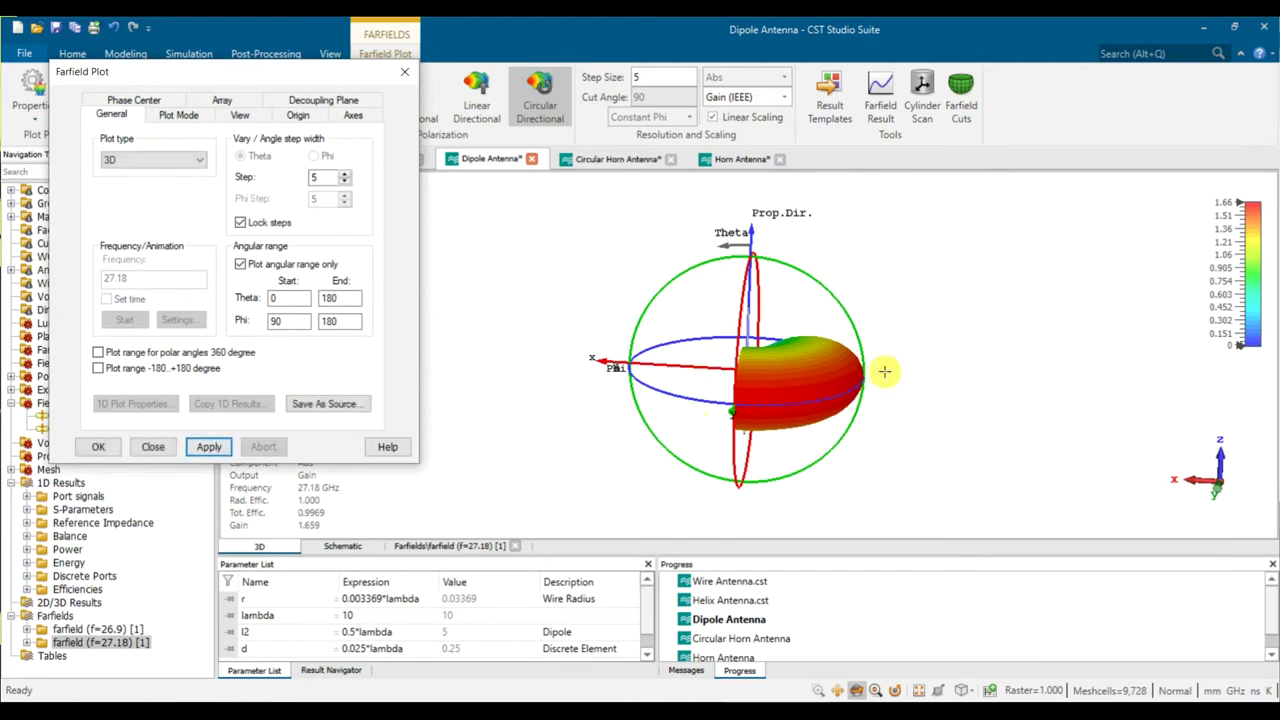
{"action": "left_click_drag", "start_coordinate": [997, 397], "coordinate": [897, 408]}
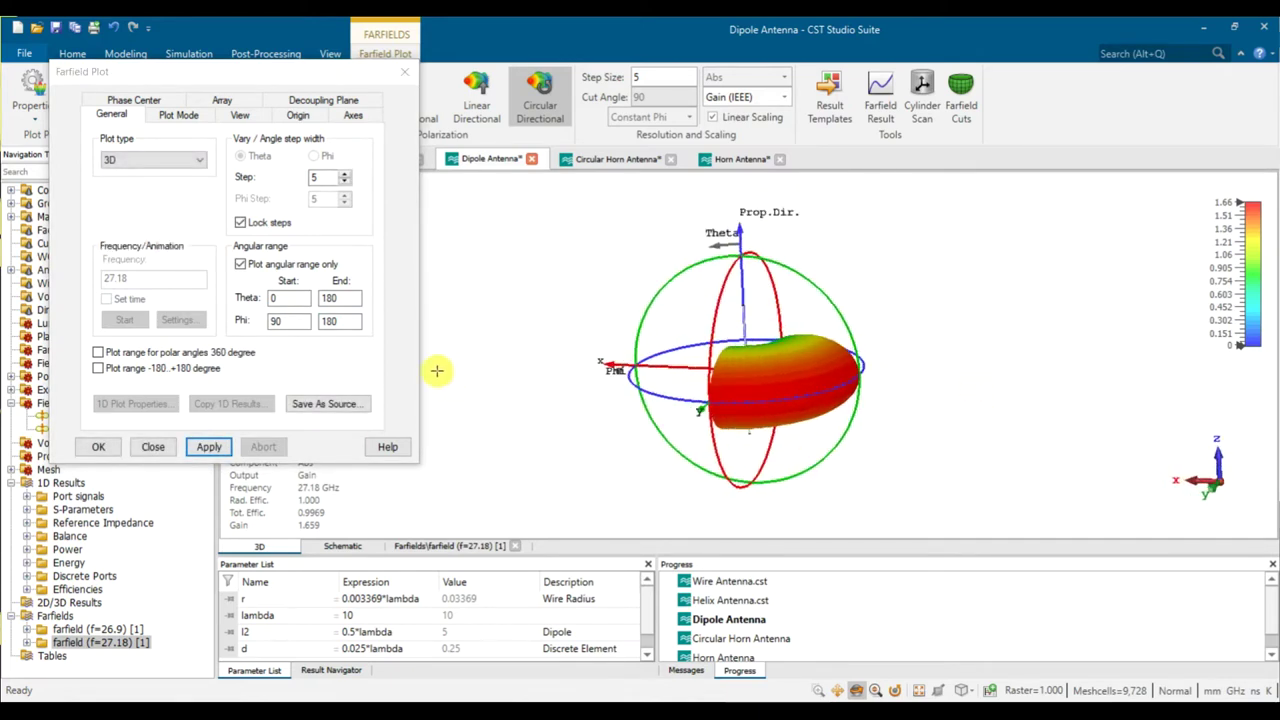
Cut the 3D pattern to phi 0 to 180, and replot it over the full phi range of 0 to 360.
{"action": "left_click", "coordinate": [342, 320]}
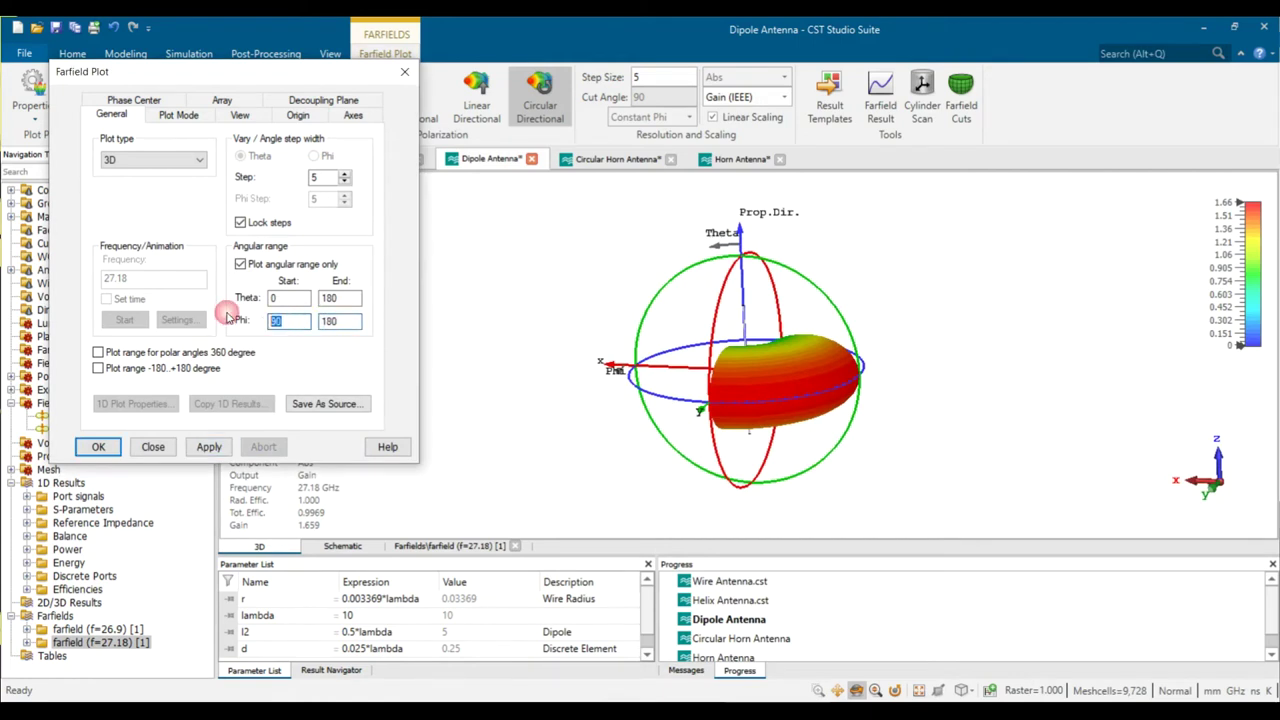
{"action": "left_click_drag", "start_coordinate": [786, 440], "coordinate": [814, 432]}
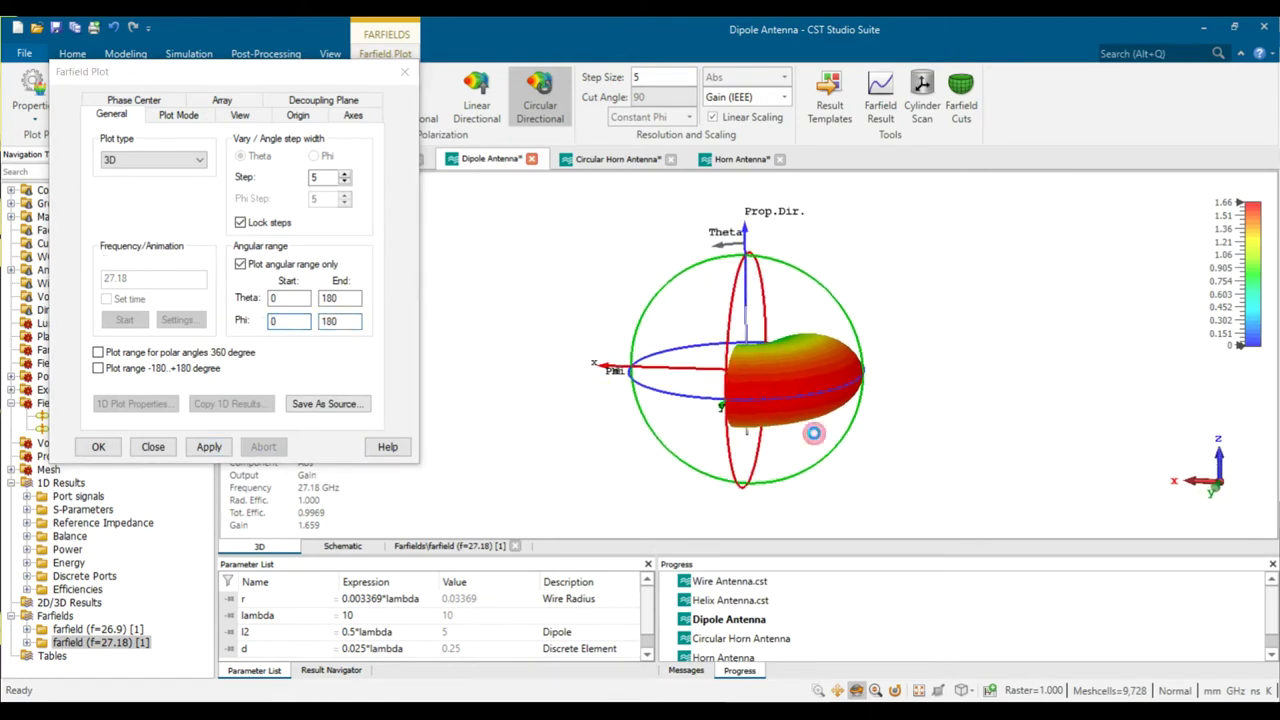
{"action": "left_click", "coordinate": [212, 447]}
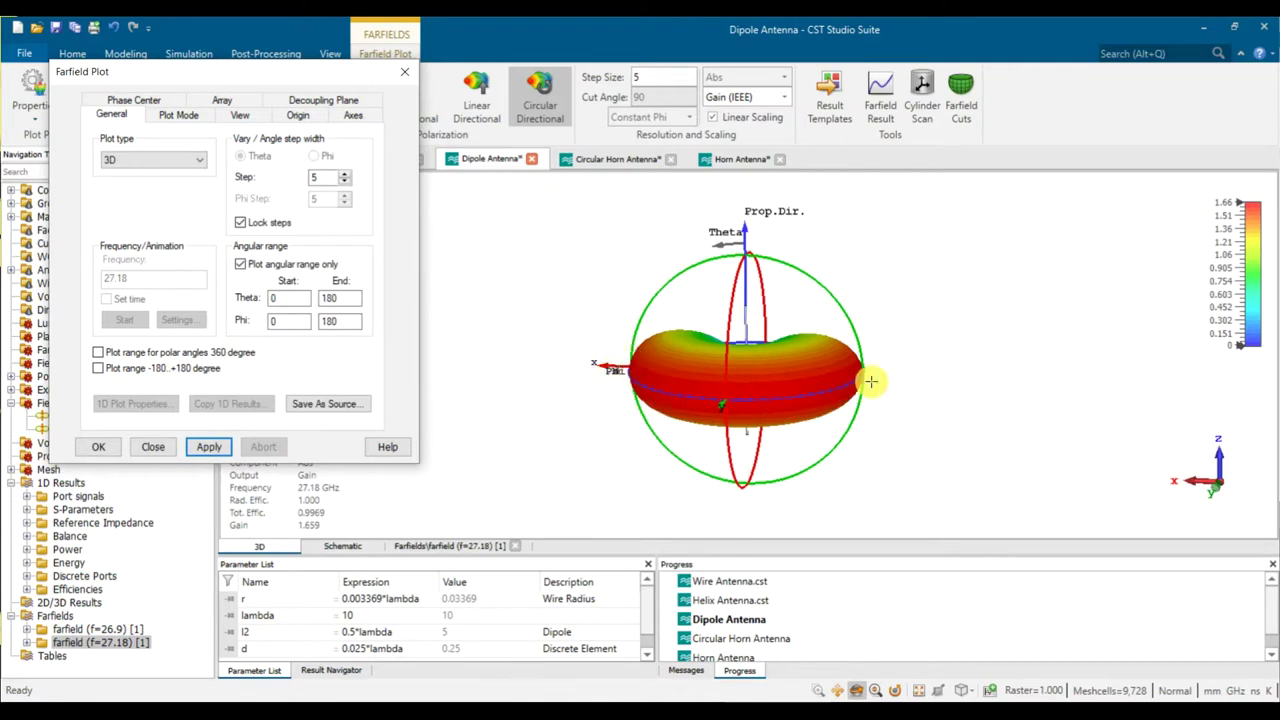
{"action": "left_click_drag", "start_coordinate": [826, 398], "coordinate": [850, 390]}
{"action": "double_click", "coordinate": [349, 321]}
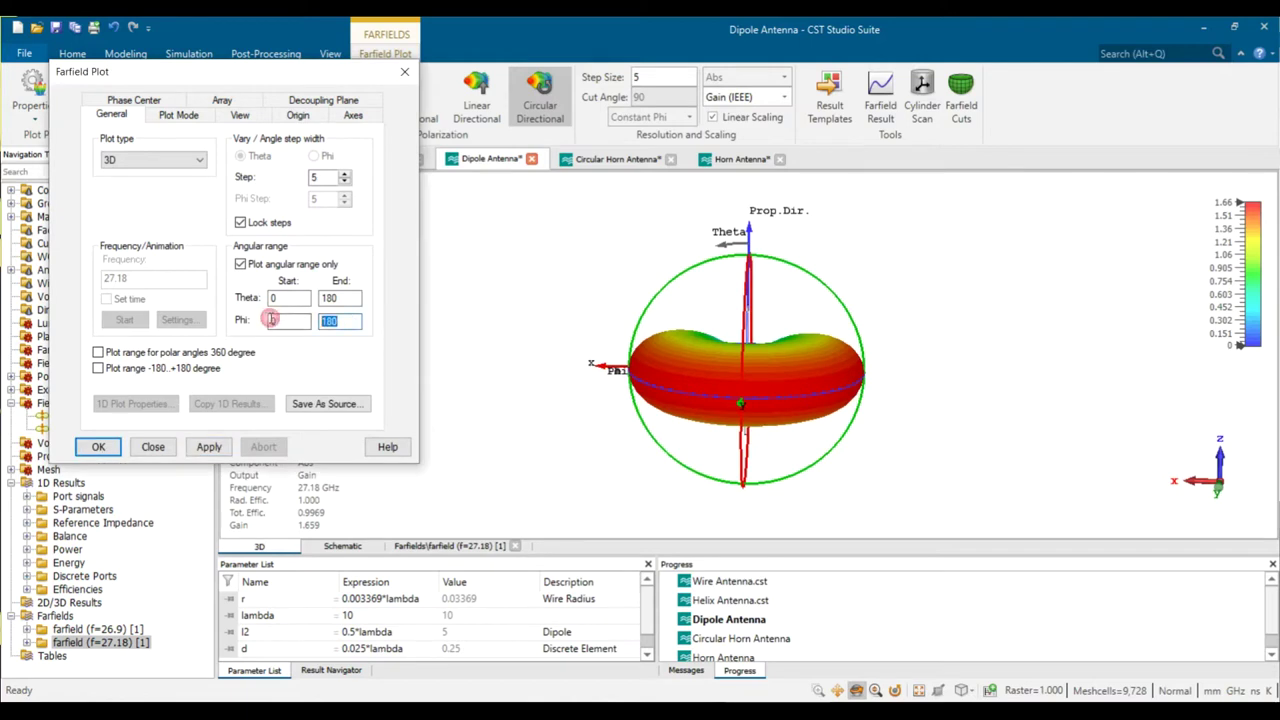
{"action": "left_click", "coordinate": [217, 450]}
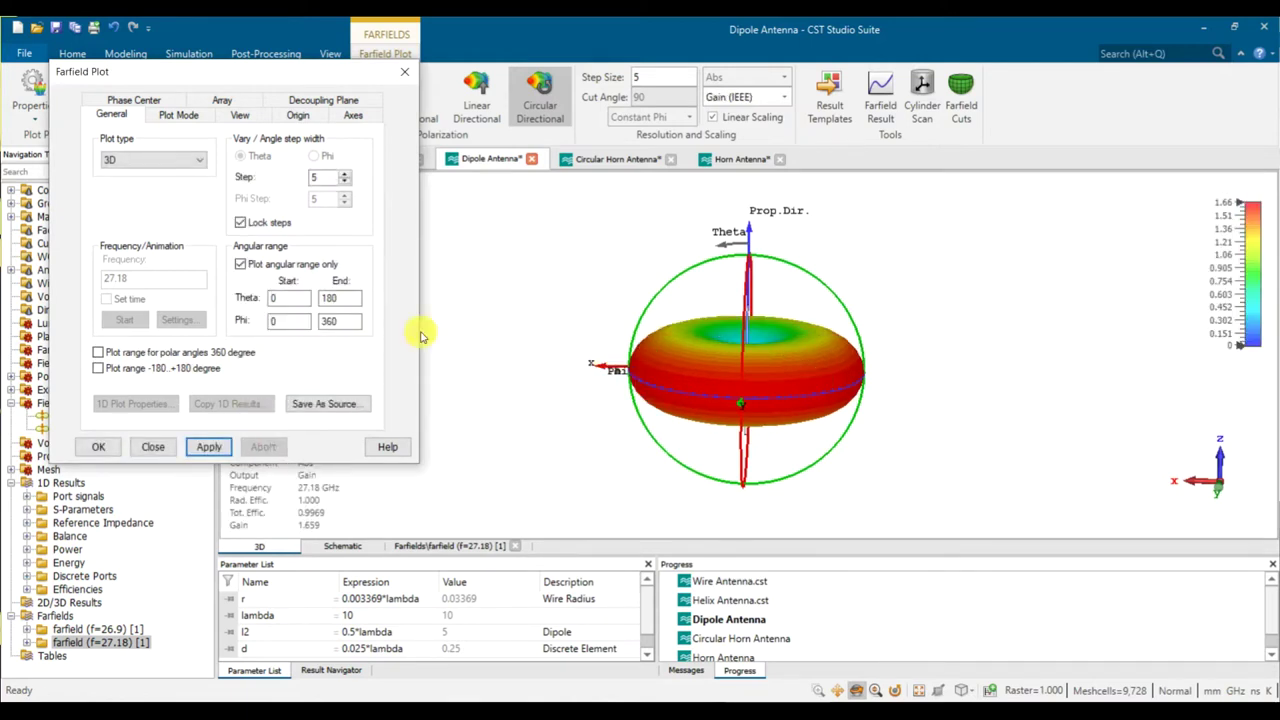
{"action": "left_click_drag", "start_coordinate": [696, 404], "coordinate": [723, 403]}
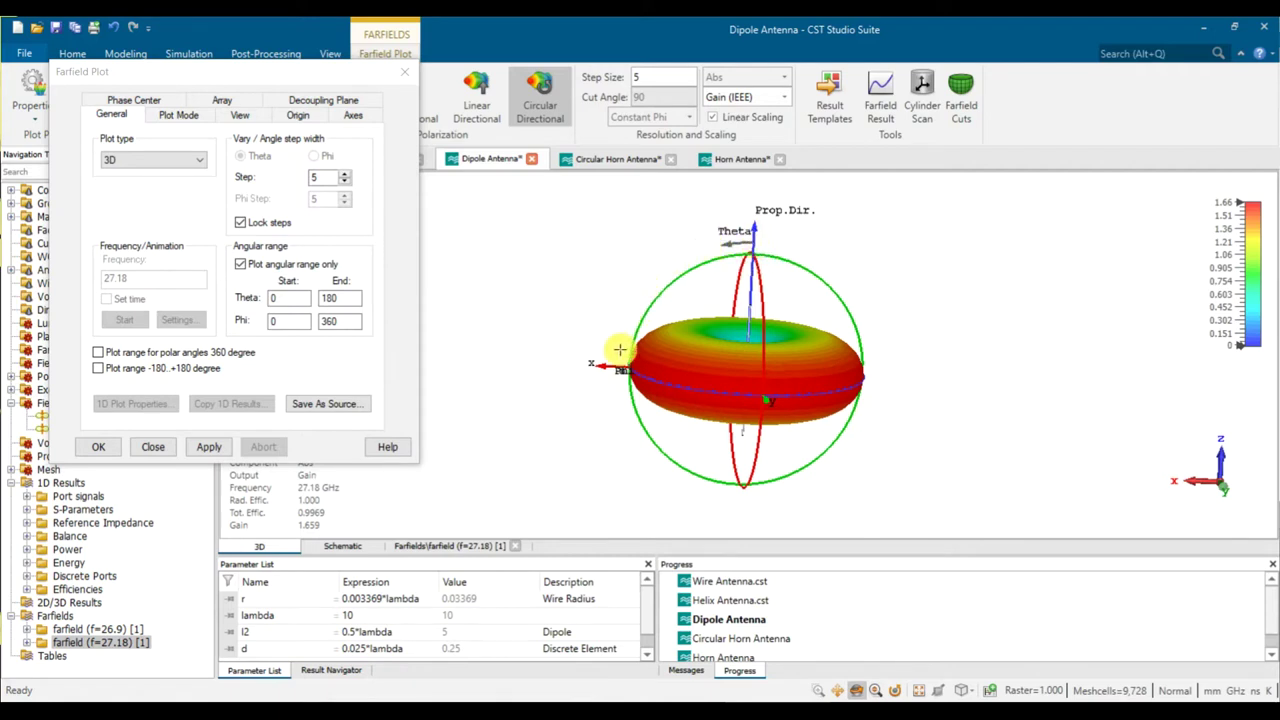
Plot only the upper half of the 3D pattern by limiting theta to 0 to 90 with phi 0 to 360.
{"action": "left_click", "coordinate": [290, 286]}
{"action": "type", "text": "90"}
{"action": "left_click_drag", "start_coordinate": [620, 368], "coordinate": [703, 392]}
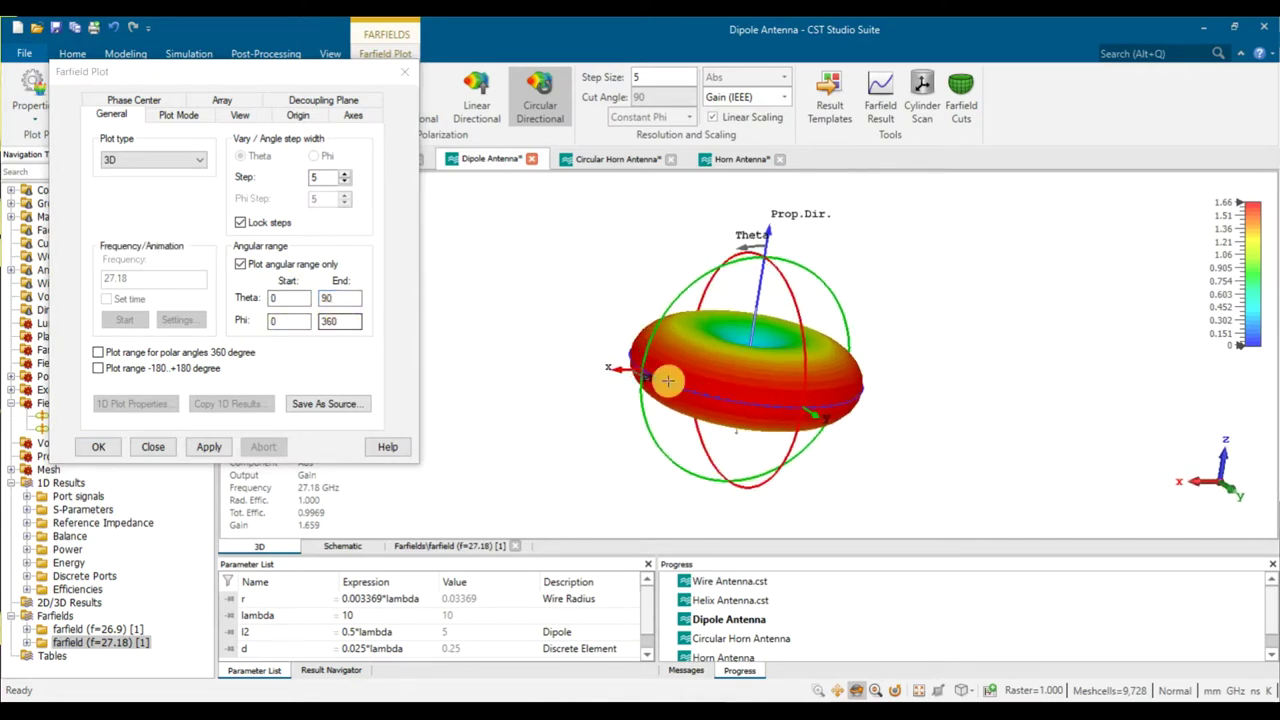
{"action": "left_click_drag", "start_coordinate": [694, 426], "coordinate": [891, 385]}
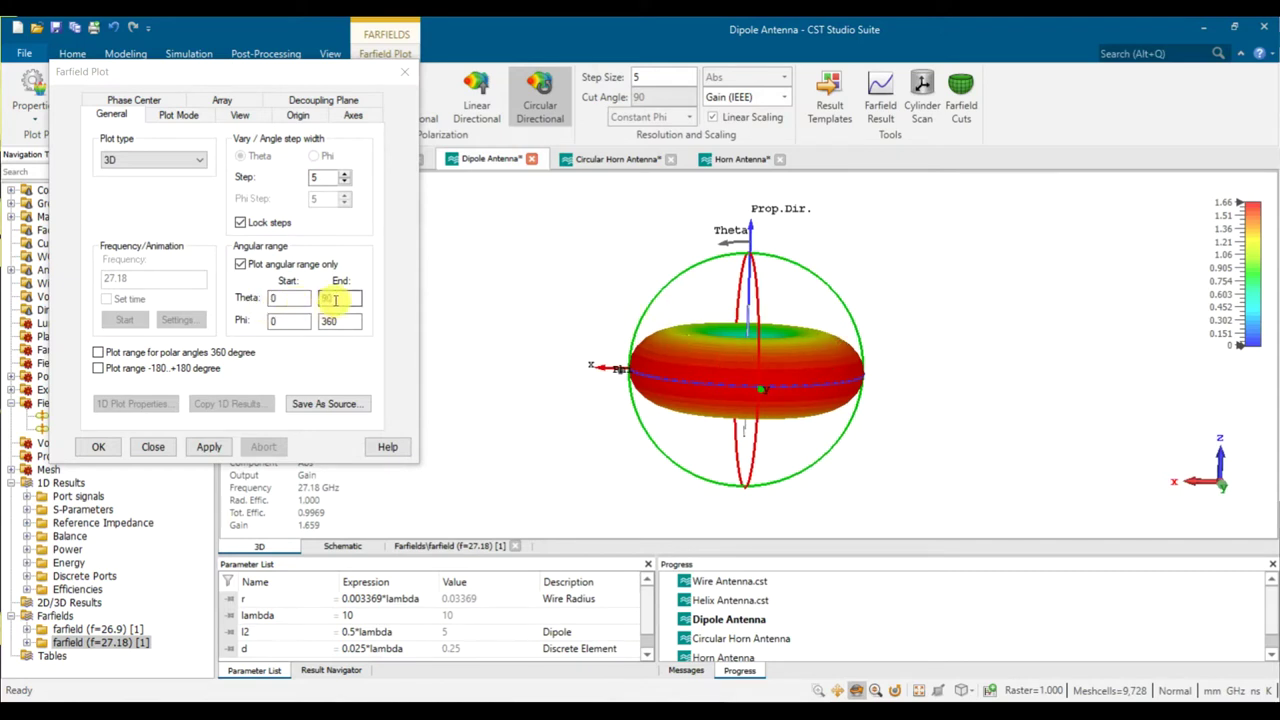
{"action": "left_click_drag", "start_coordinate": [335, 298], "coordinate": [307, 297]}
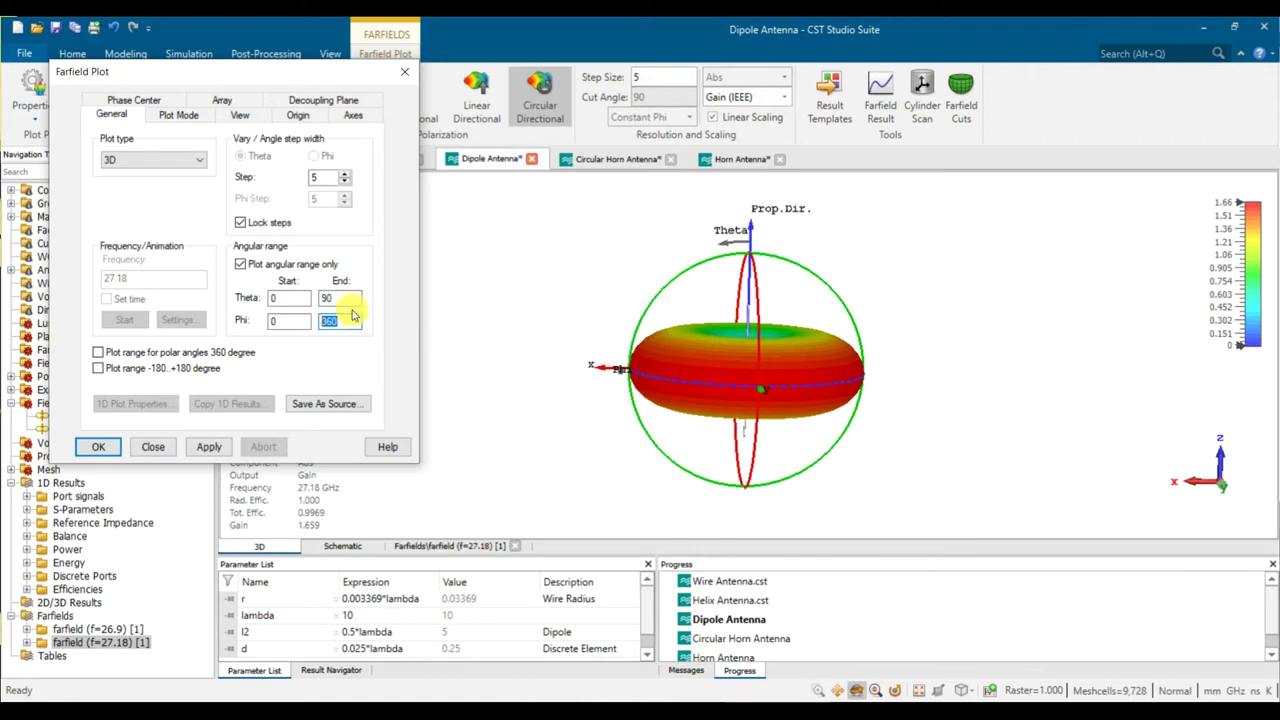
{"action": "left_click", "coordinate": [209, 447]}
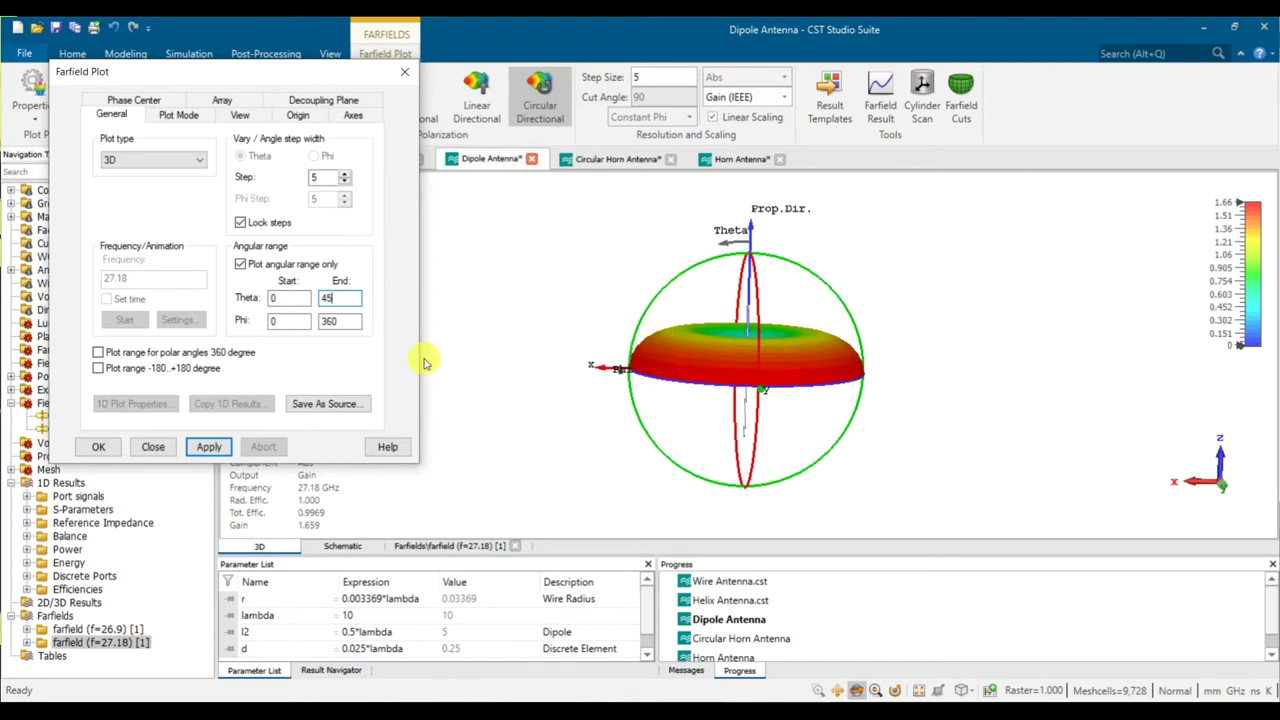
Reduce the 3D pattern's theta range to 0 to 45 and view the resulting shape from several angles.
{"action": "left_click", "coordinate": [207, 452]}
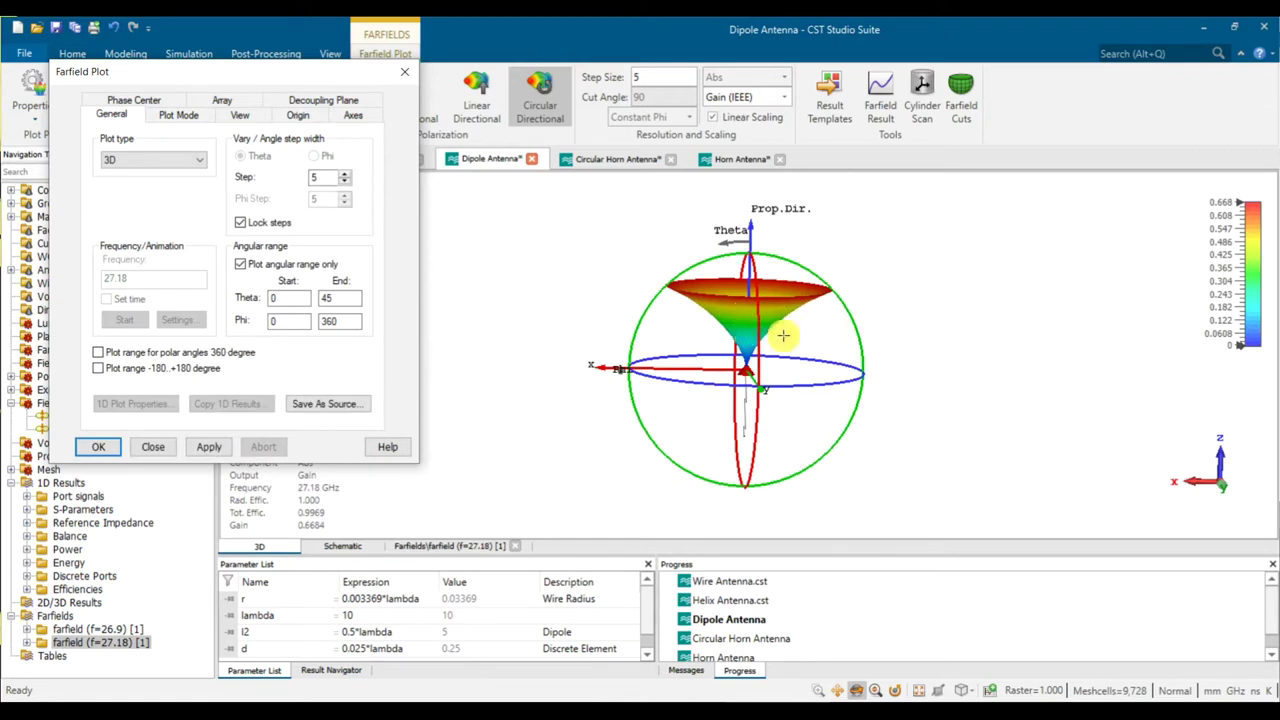
{"action": "left_click_drag", "start_coordinate": [760, 283], "coordinate": [751, 440]}
{"action": "left_click_drag", "start_coordinate": [748, 340], "coordinate": [792, 450]}
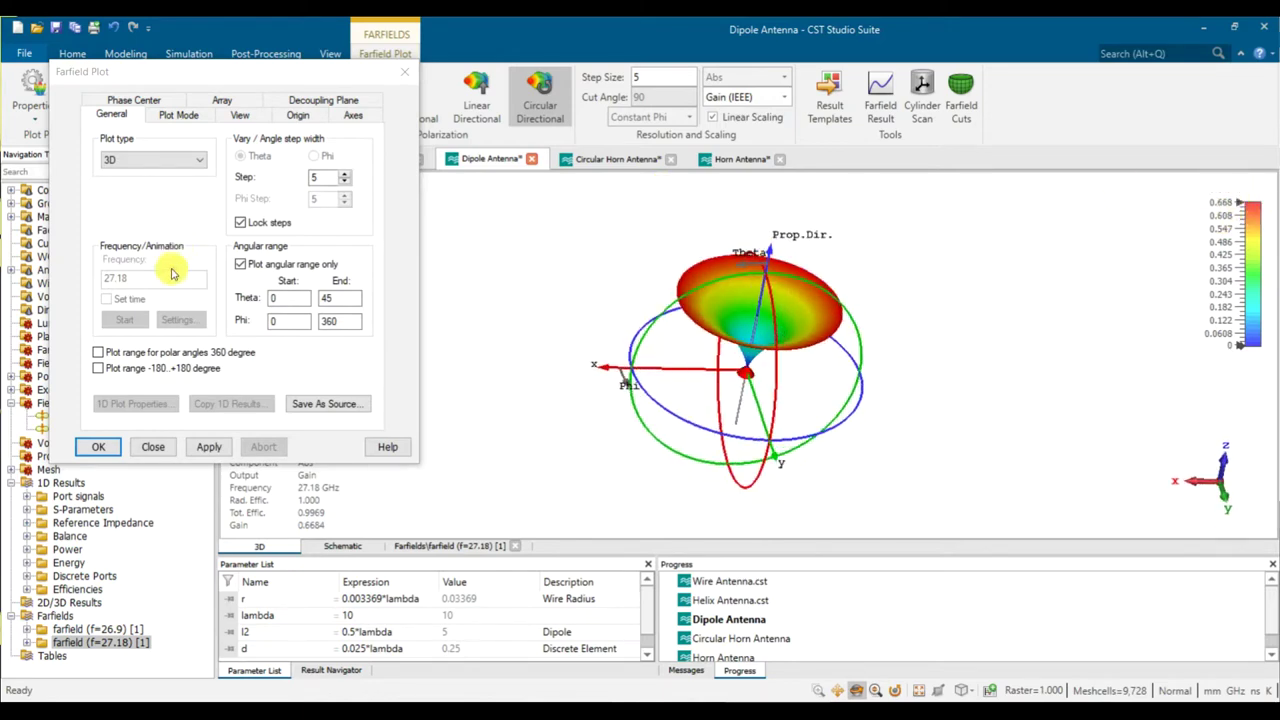
Compare the theta 0 to 90 plot with the theta 0 to 45 plot, viewing the pattern from above and from the side.
{"action": "double_click", "coordinate": [334, 296]}
{"action": "type", "text": "90"}
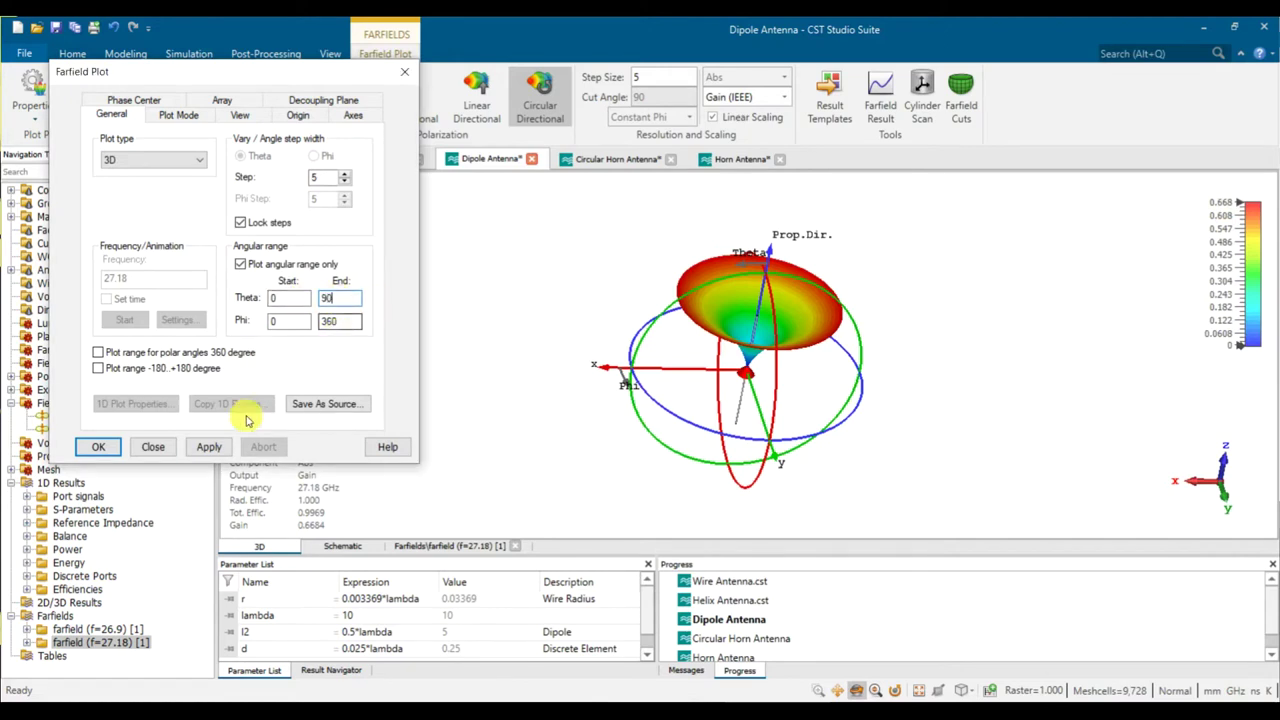
{"action": "left_click", "coordinate": [209, 447]}
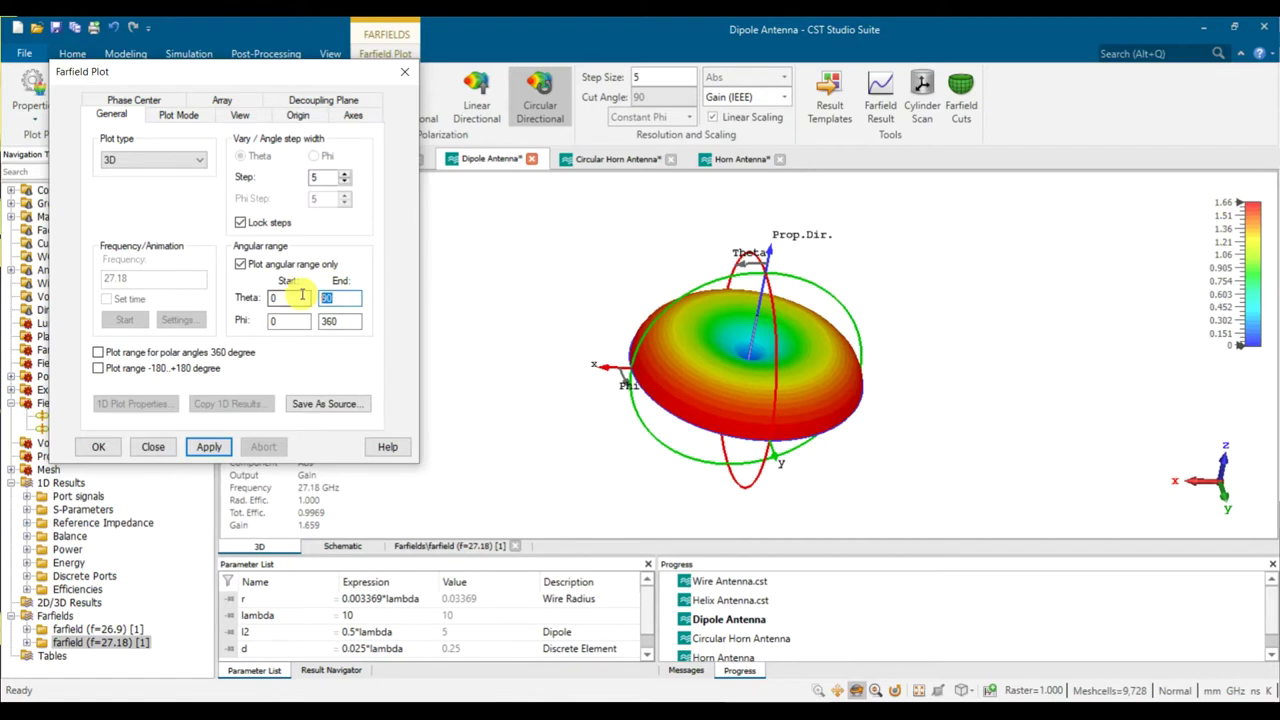
{"action": "left_click_drag", "start_coordinate": [912, 389], "coordinate": [736, 432]}
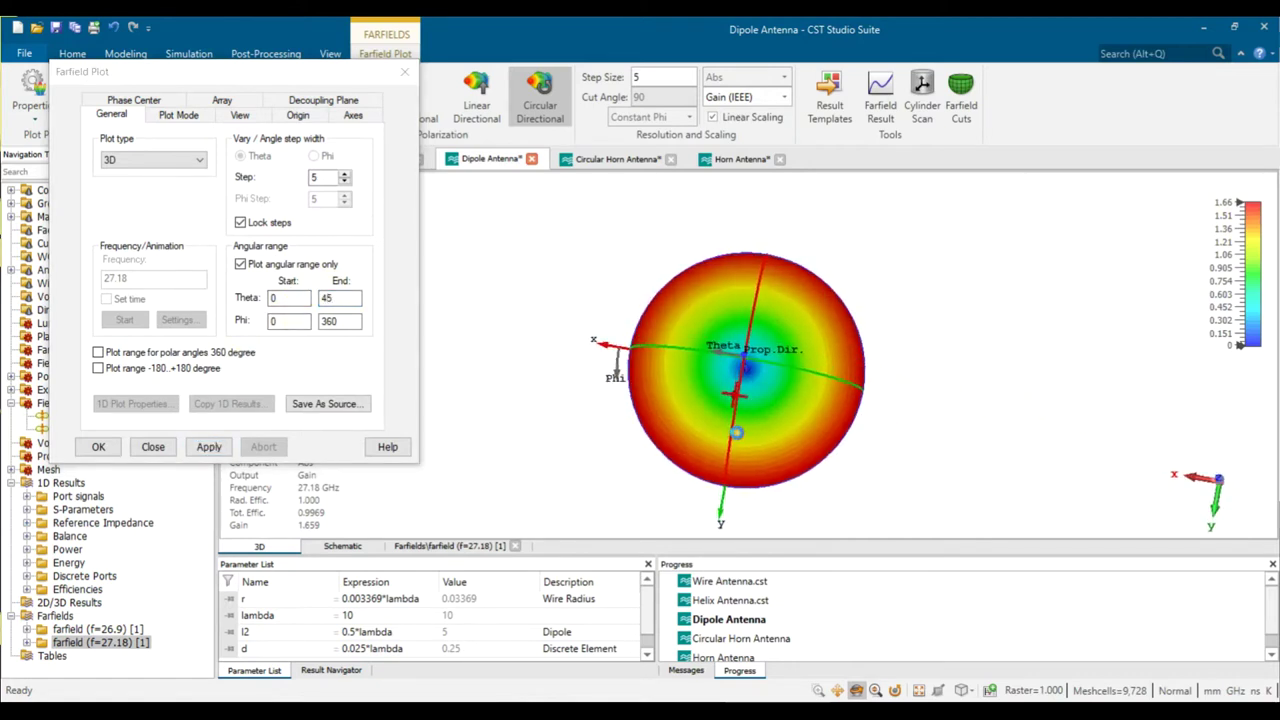
{"action": "left_click", "coordinate": [208, 446]}
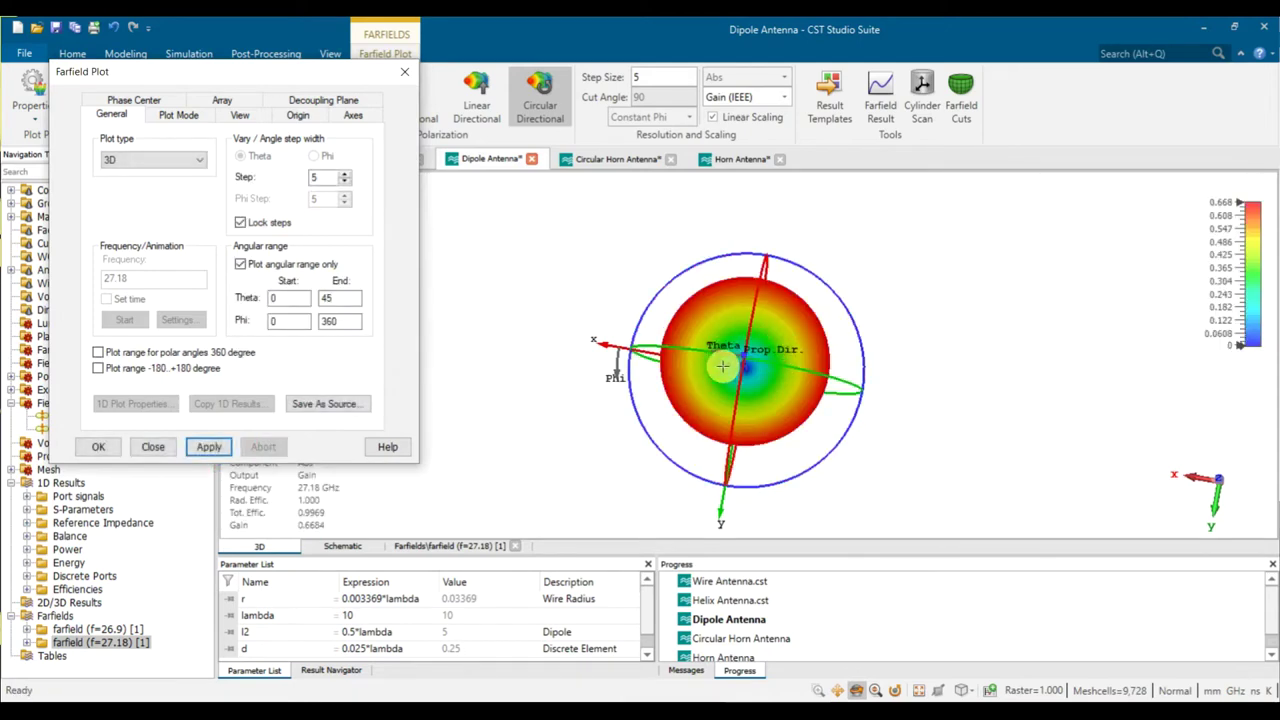
{"action": "left_click_drag", "start_coordinate": [720, 464], "coordinate": [797, 366]}
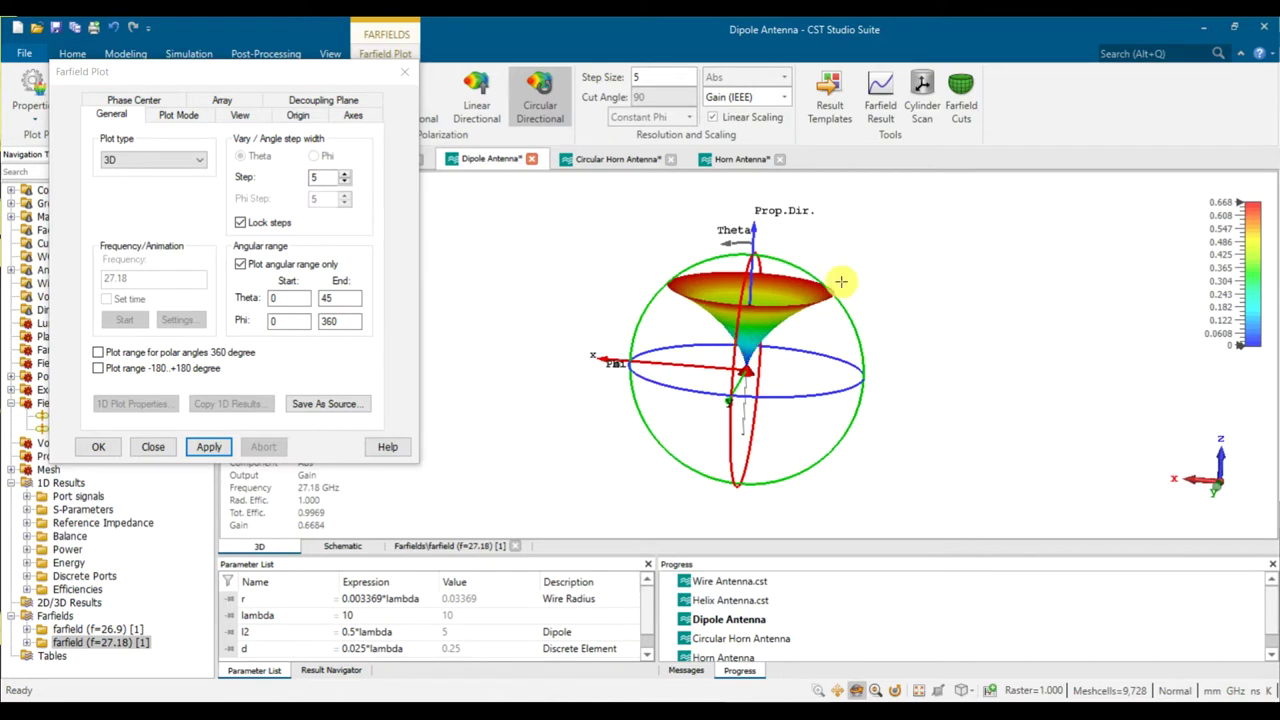
{"action": "left_click_drag", "start_coordinate": [686, 434], "coordinate": [745, 410]}
Replot the full 3D pattern with theta ending at 180, and close the farfield plot settings.
{"action": "left_click", "coordinate": [345, 298]}
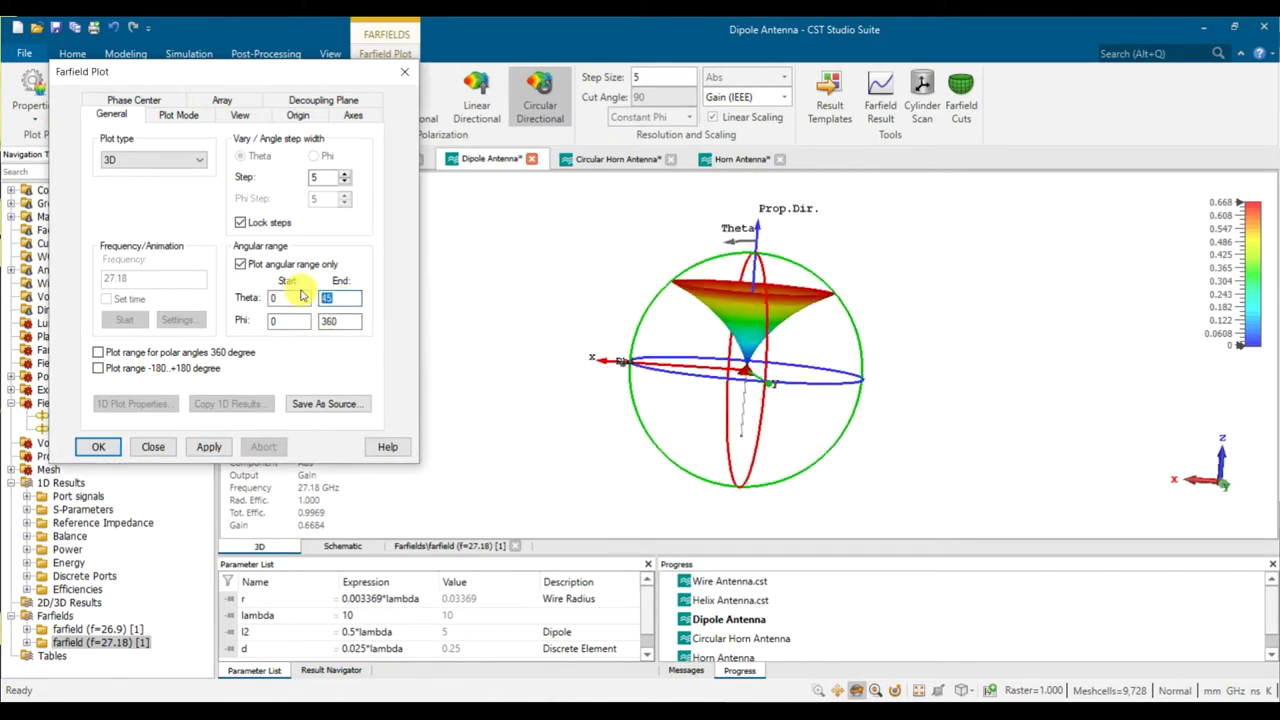
{"action": "left_click", "coordinate": [212, 448]}
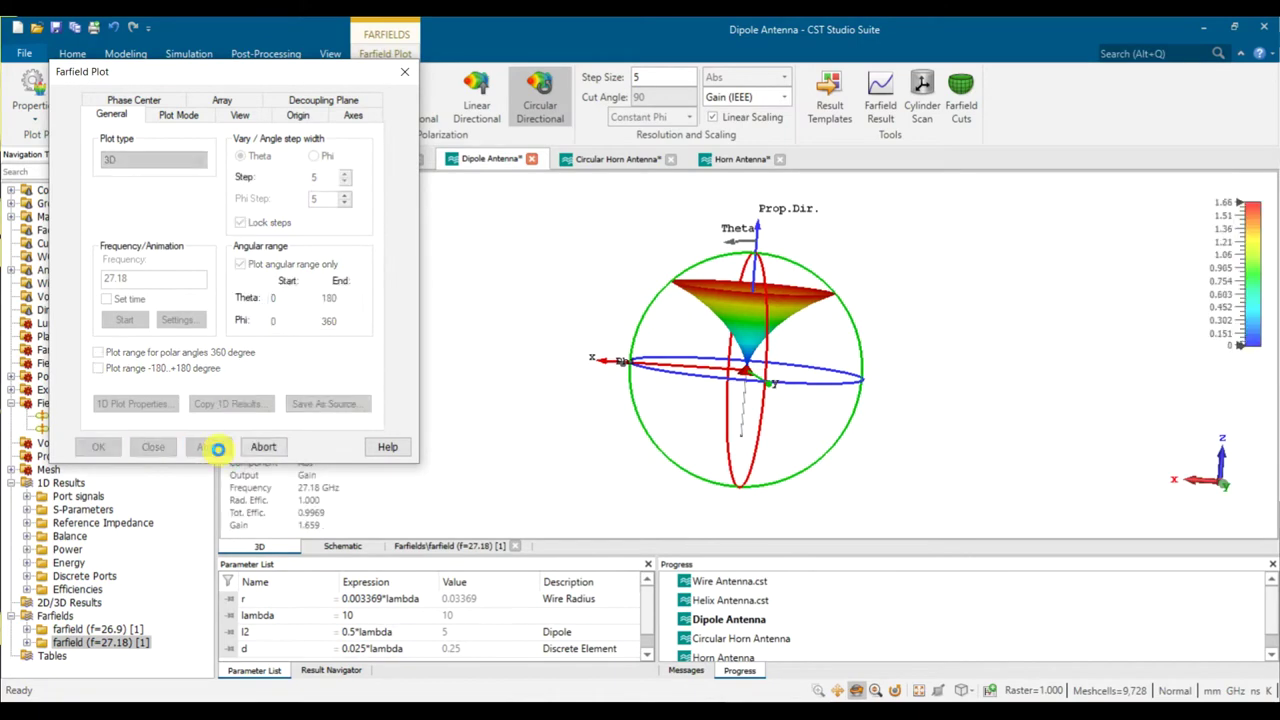
{"action": "left_click", "coordinate": [404, 76]}
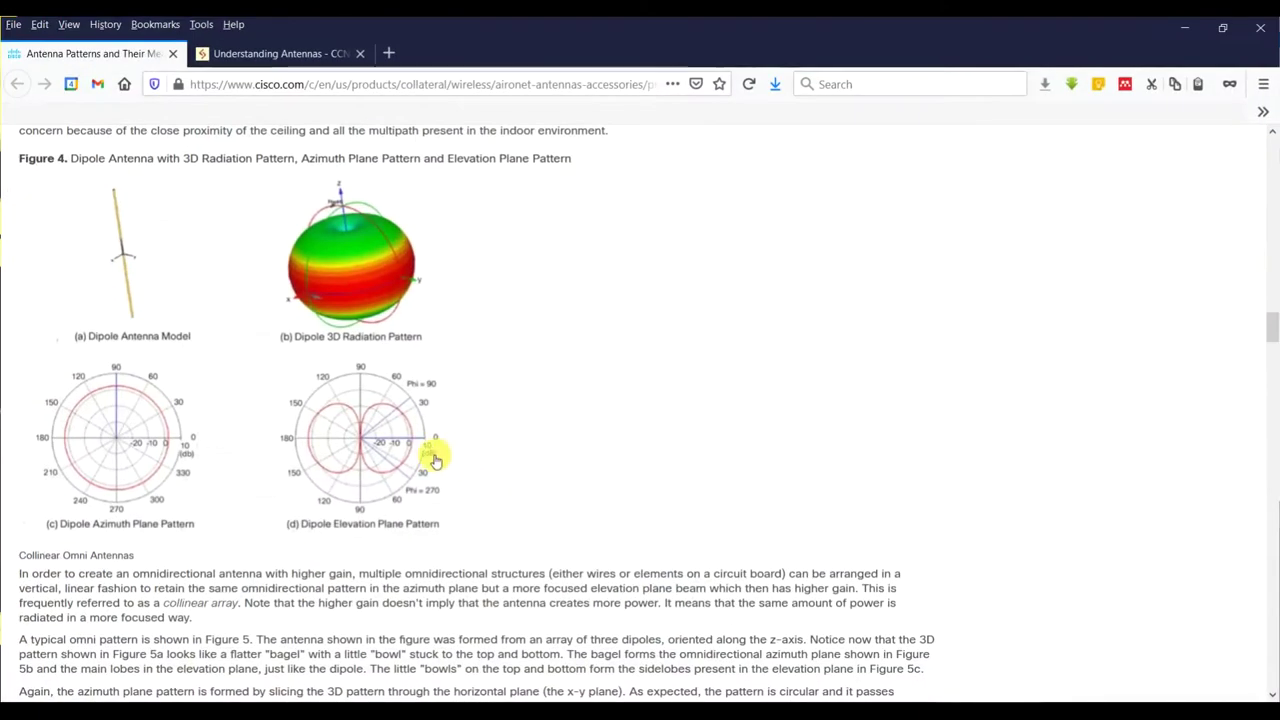
Examine the omnidirectional, patch, patch array and Yagi radiation patterns on the Cisco page in the browser, and return to the dipole's 3D pattern in CST Studio Suite.
{"action": "scroll", "coordinate": [431, 457], "scroll_direction": "down", "scroll_amount": 7}
{"action": "scroll", "coordinate": [400, 450], "scroll_direction": "up", "scroll_amount": 2}
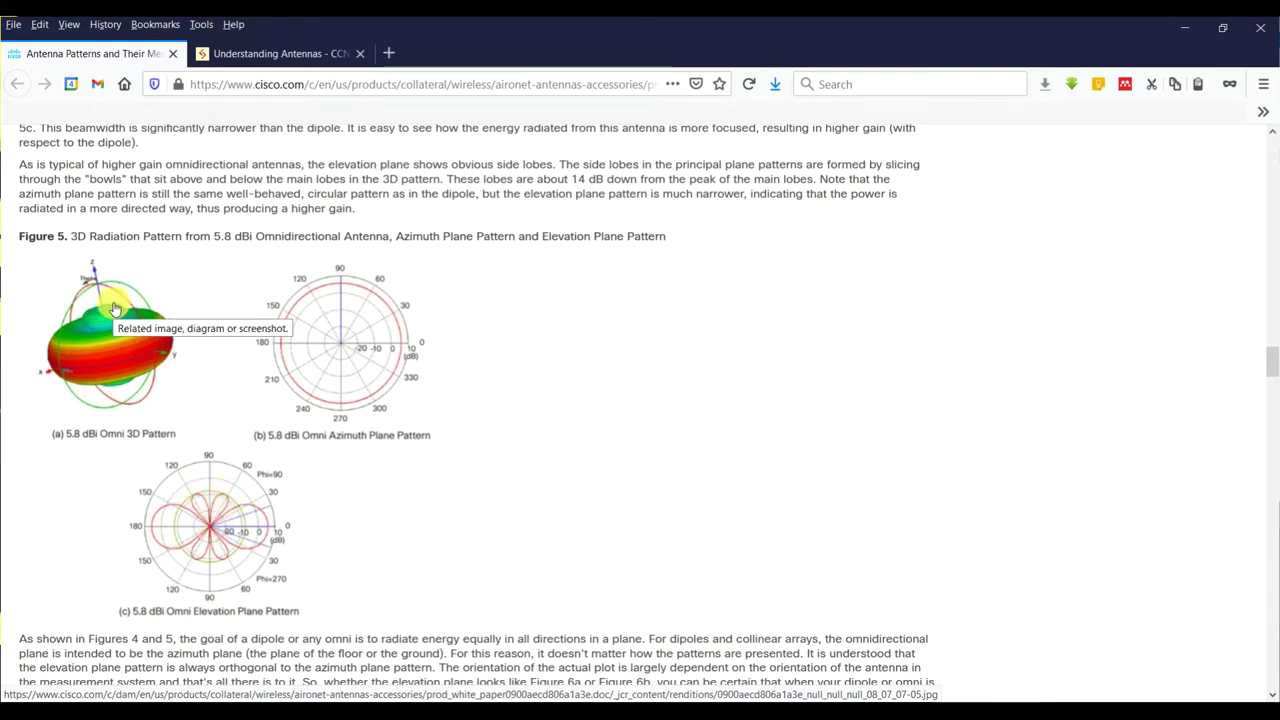
{"action": "scroll", "coordinate": [160, 360], "scroll_direction": "down", "scroll_amount": 10}
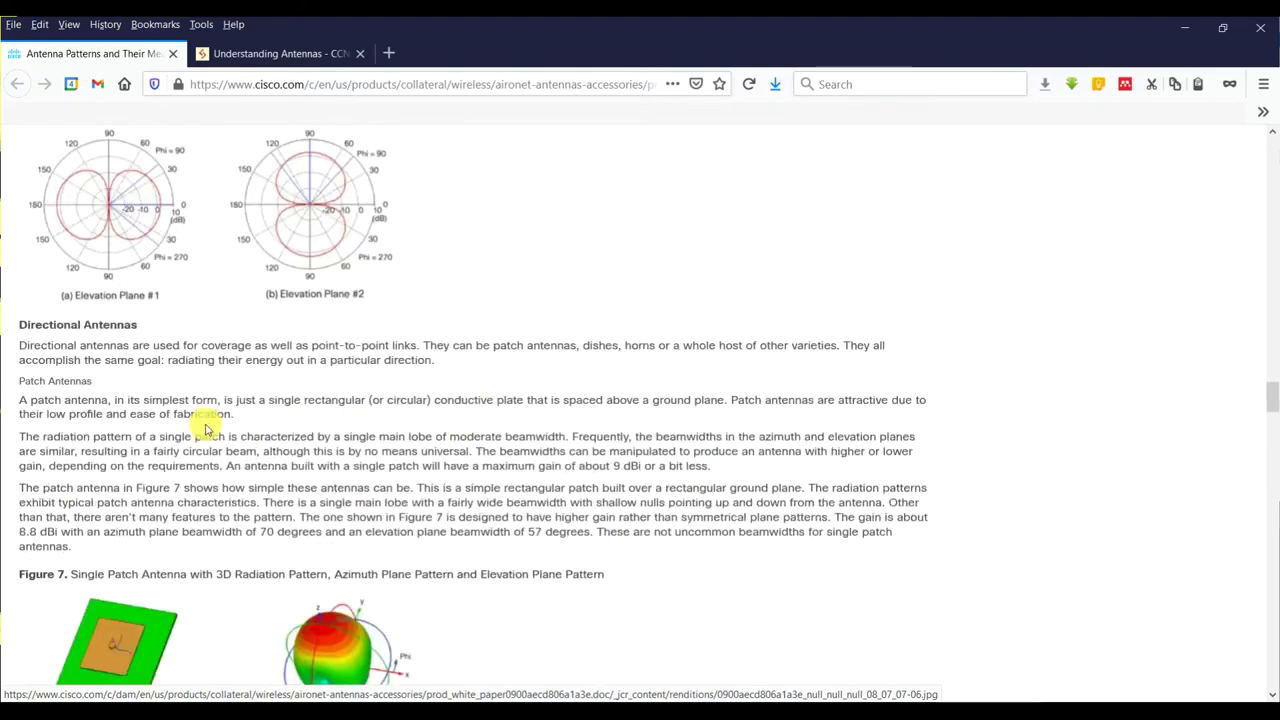
{"action": "scroll", "coordinate": [206, 428], "scroll_direction": "down", "scroll_amount": 10}
{"action": "scroll", "coordinate": [206, 428], "scroll_direction": "down", "scroll_amount": 10}
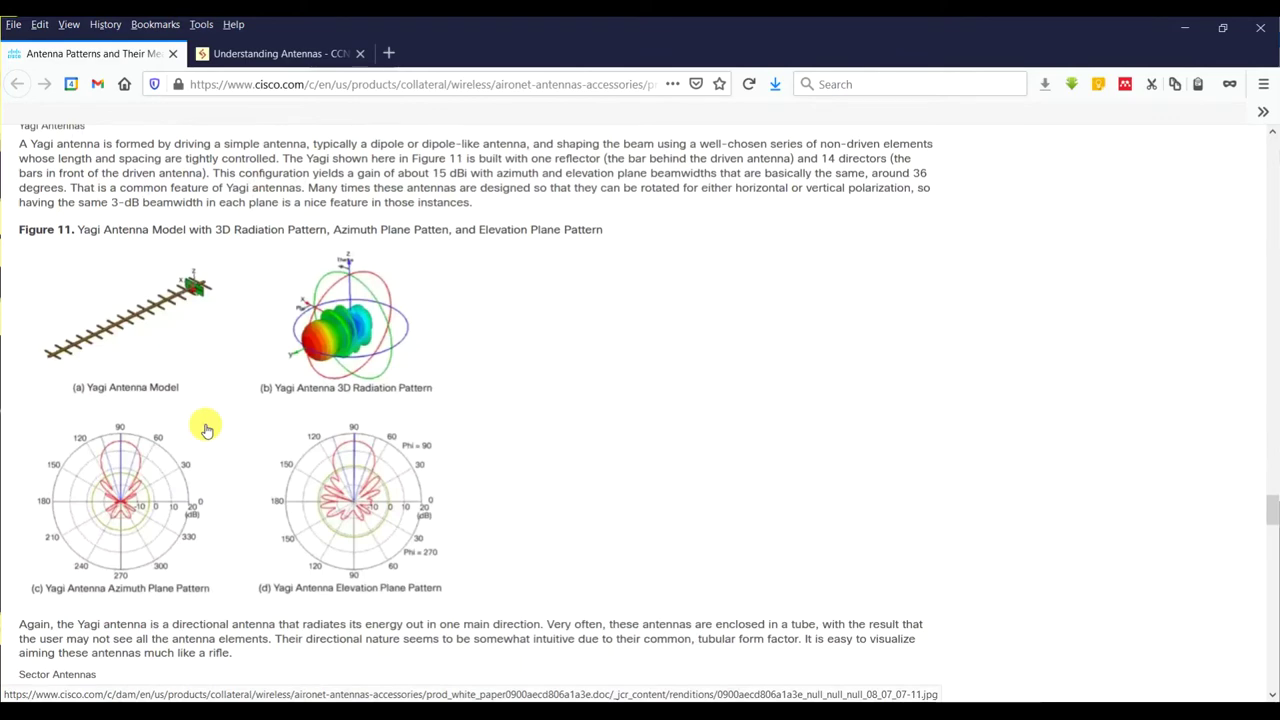
{"action": "scroll", "coordinate": [206, 428], "scroll_direction": "up", "scroll_amount": 10}
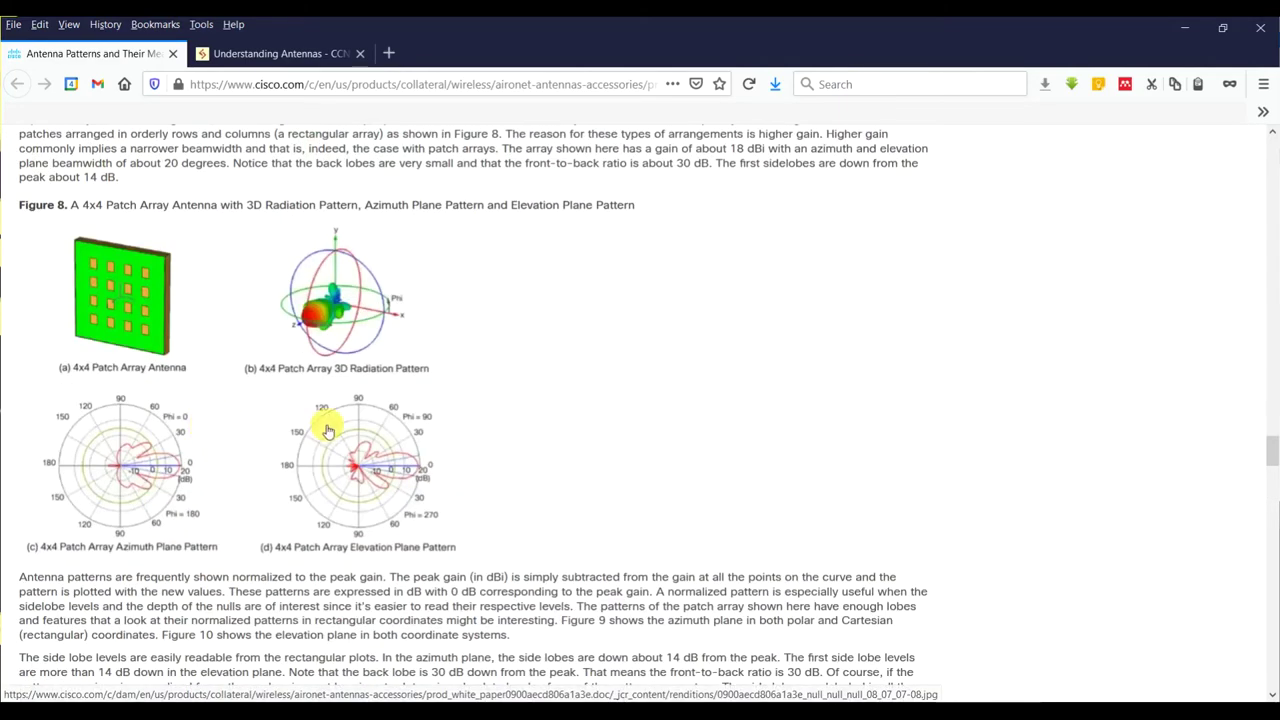
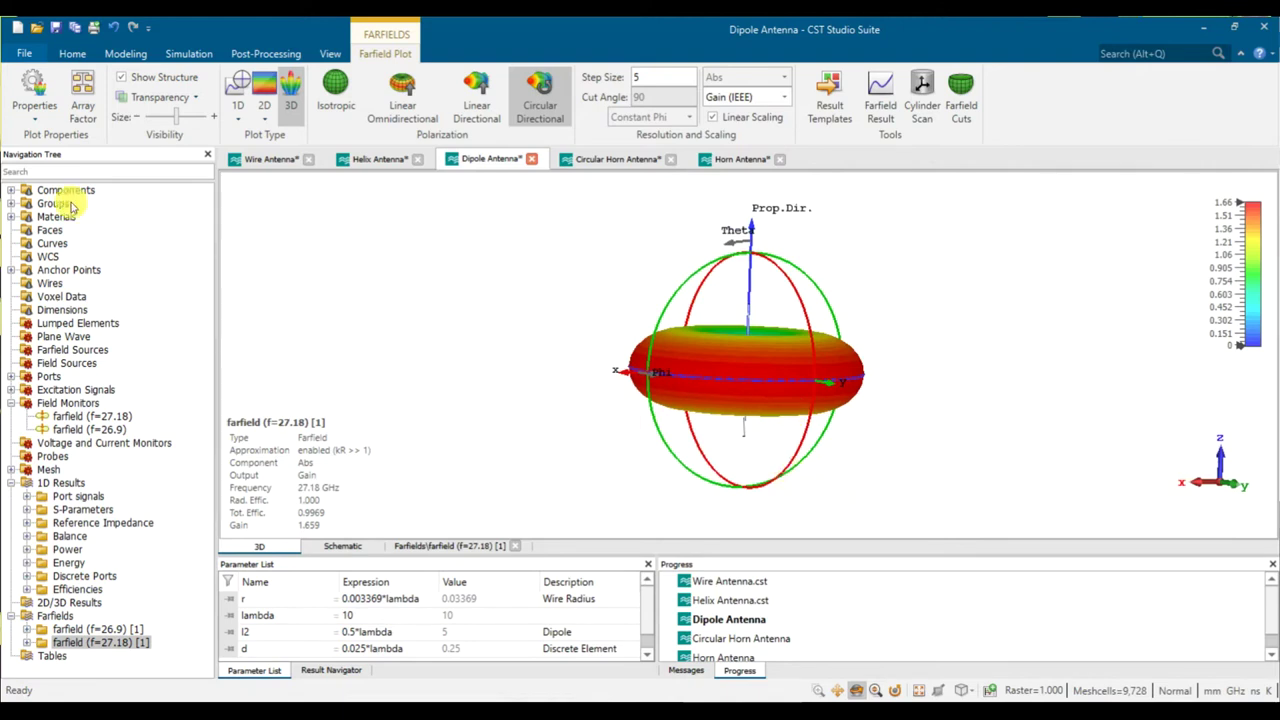
{"action": "left_click_drag", "start_coordinate": [764, 377], "coordinate": [748, 404]}
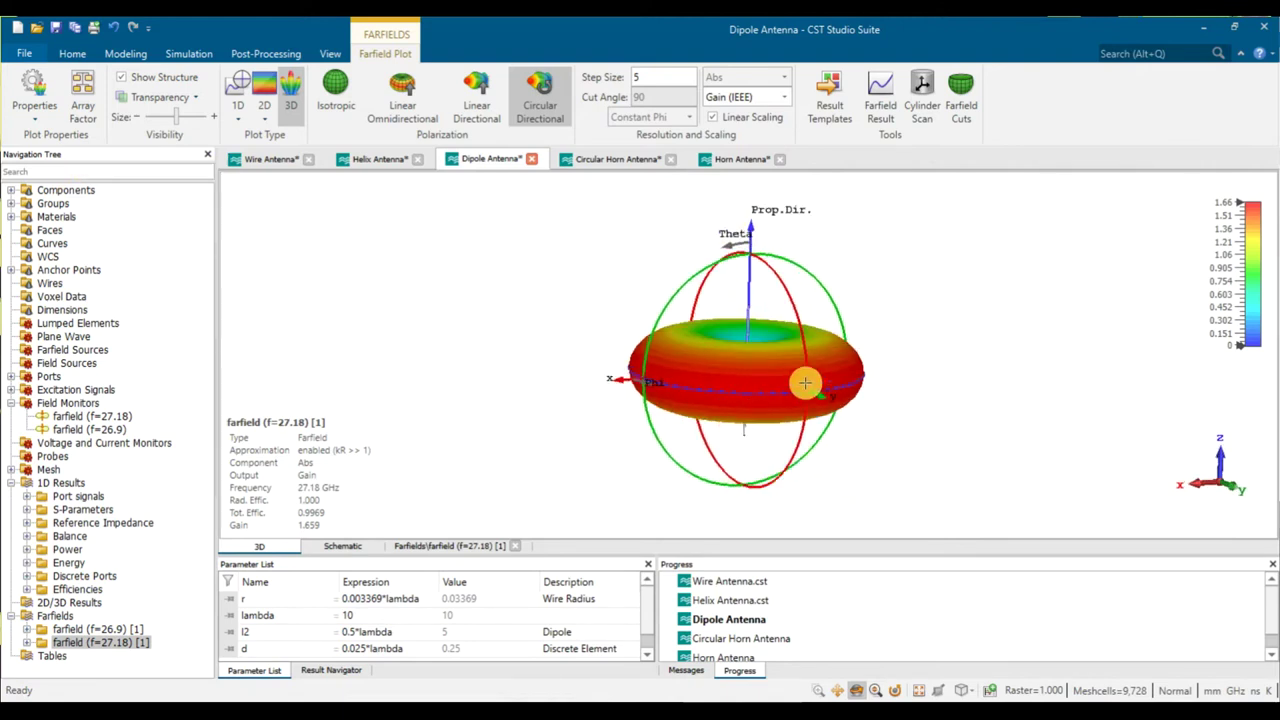
Limit the dipole's 3D farfield plot to theta 90 to 180 and view the resulting lower half.
{"action": "left_click_drag", "start_coordinate": [815, 395], "coordinate": [813, 444]}
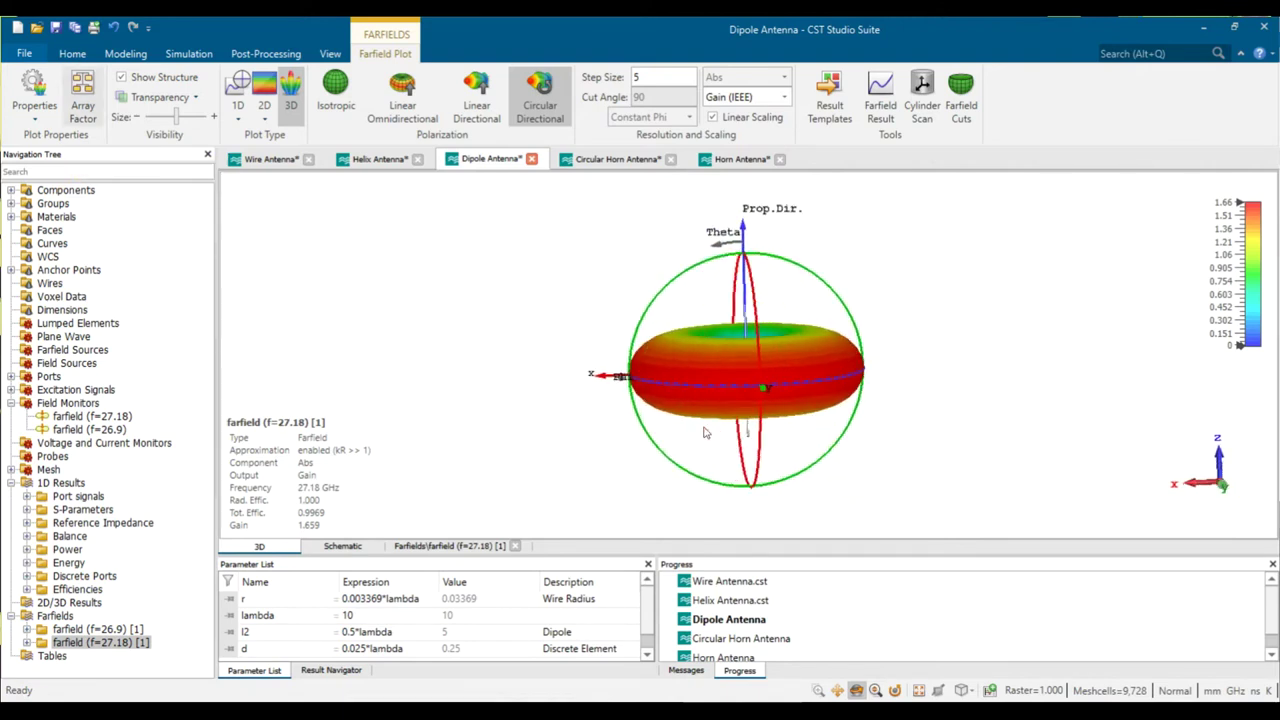
{"action": "left_click", "coordinate": [40, 92]}
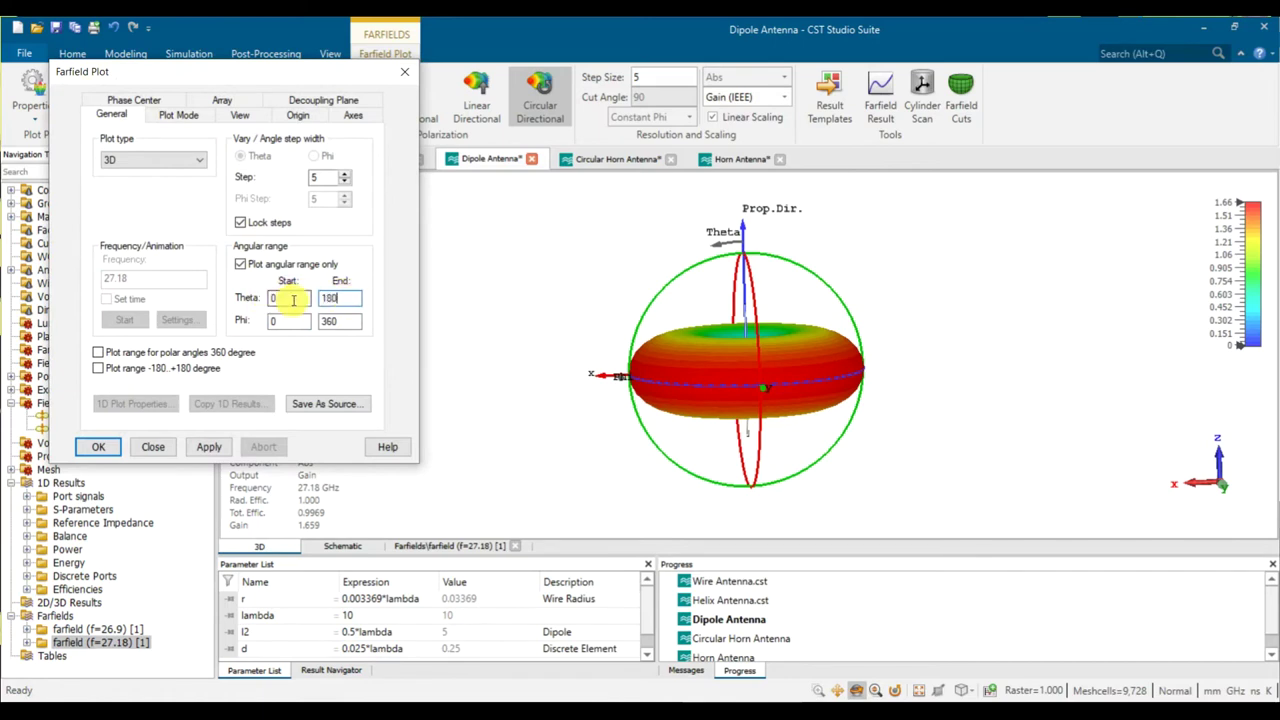
{"action": "type", "text": "0"}
{"action": "left_click", "coordinate": [210, 447]}
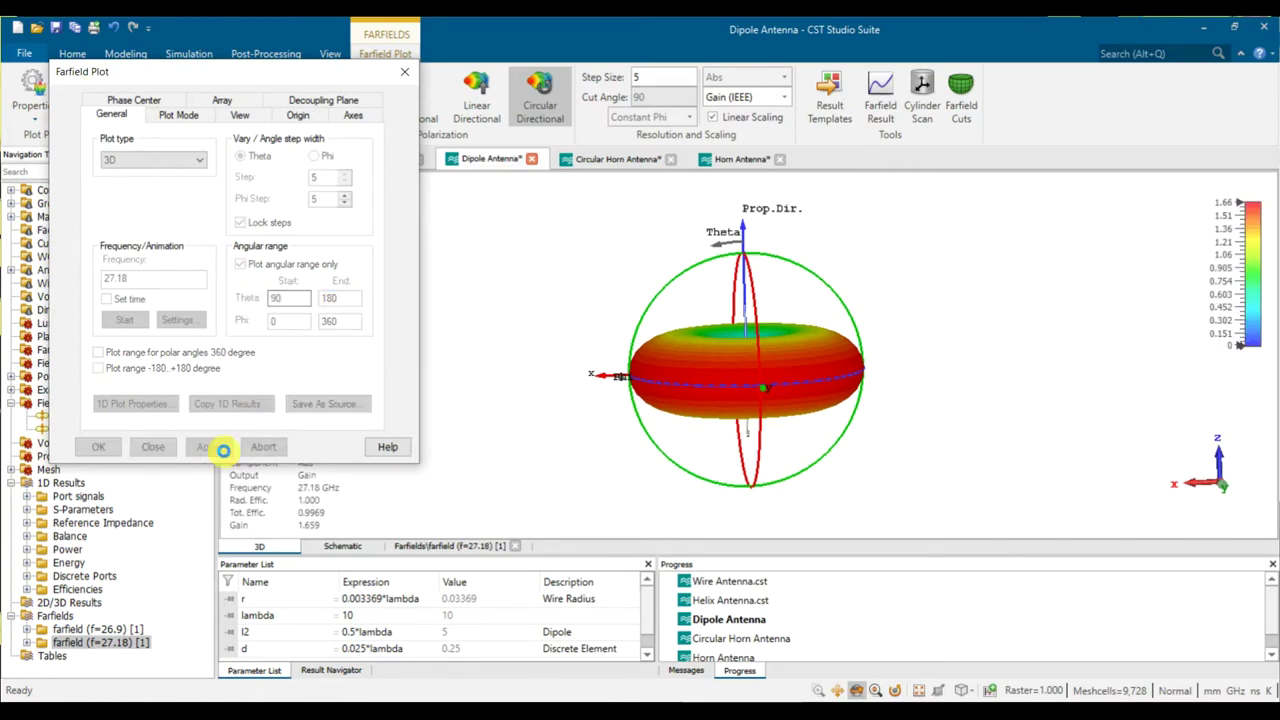
{"action": "left_click_drag", "start_coordinate": [722, 395], "coordinate": [612, 388]}
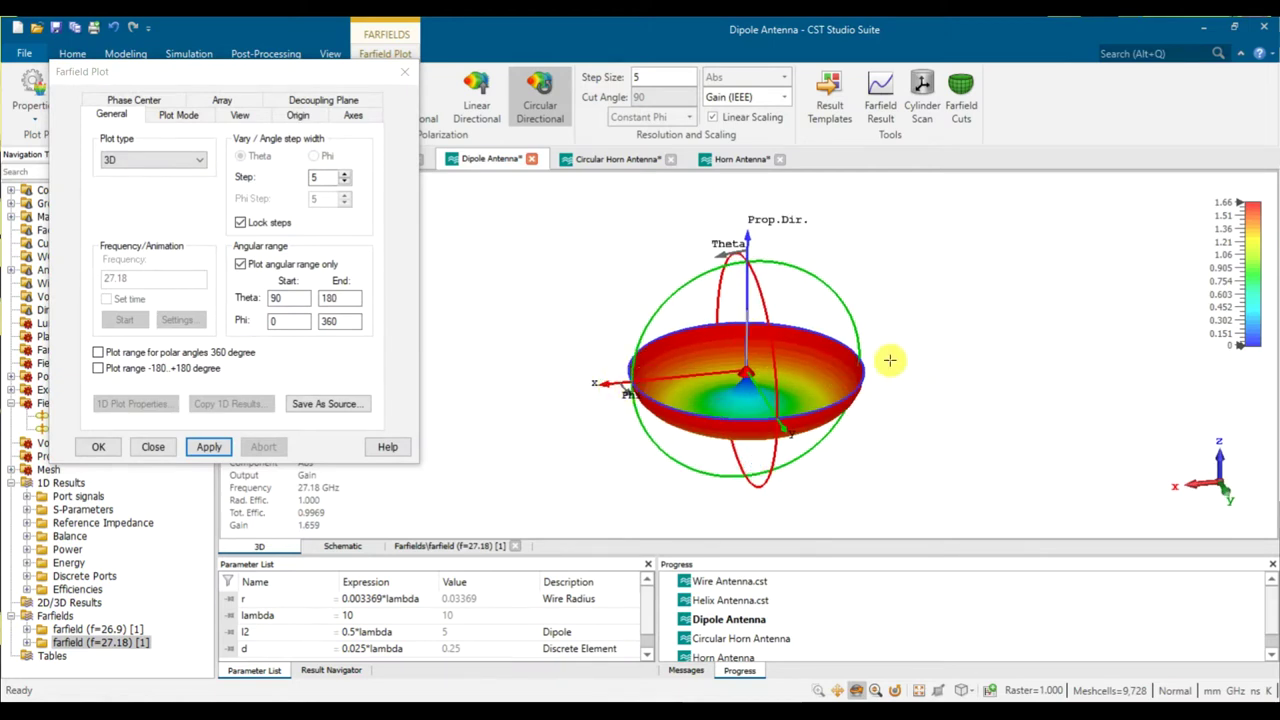
Replot the dipole's 3D pattern with theta 0 to 180 and phi 90 to 270, inspect the cut, and close the plot settings.
{"action": "left_click", "coordinate": [289, 297]}
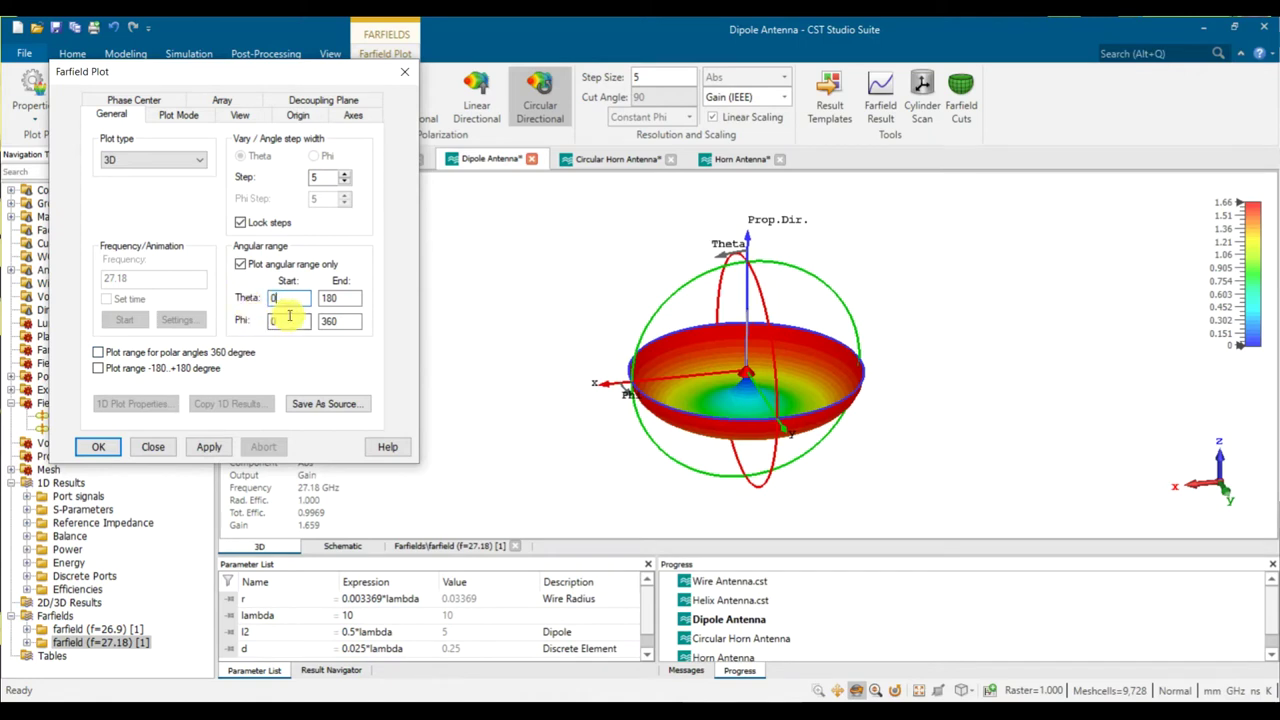
{"action": "type", "text": "270"}
{"action": "left_click", "coordinate": [209, 446]}
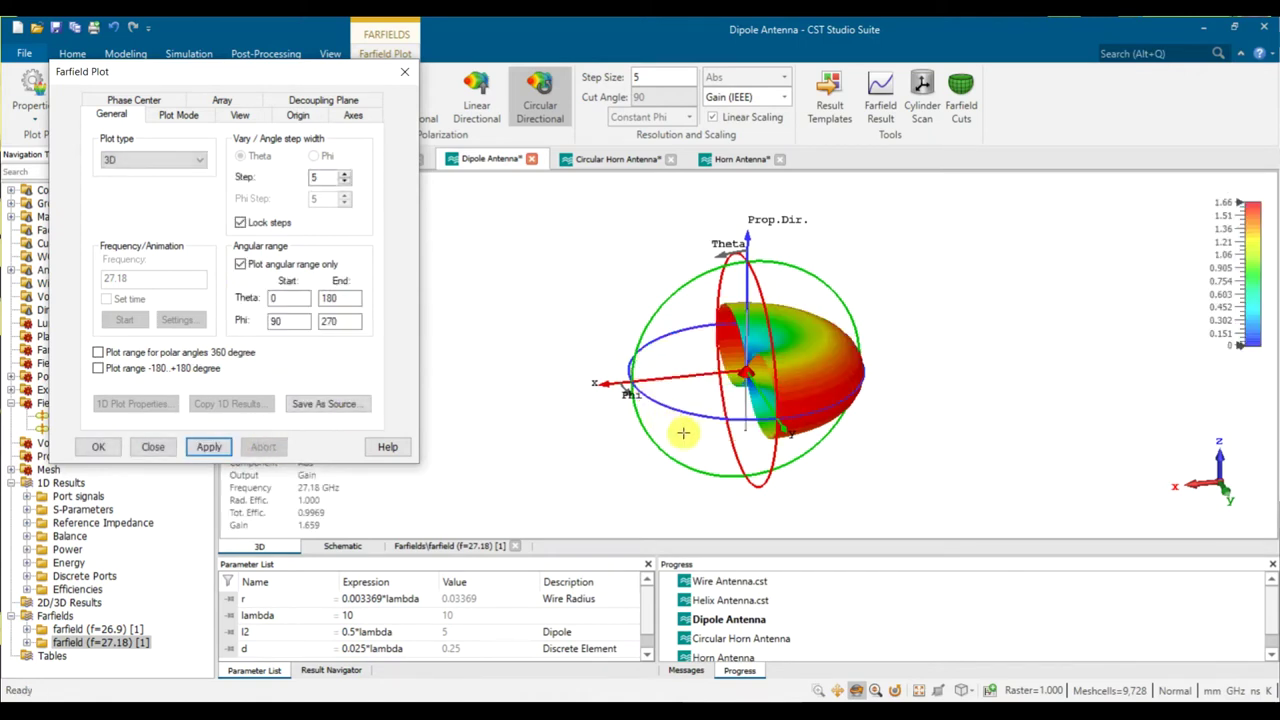
{"action": "left_click_drag", "start_coordinate": [858, 360], "coordinate": [800, 428]}
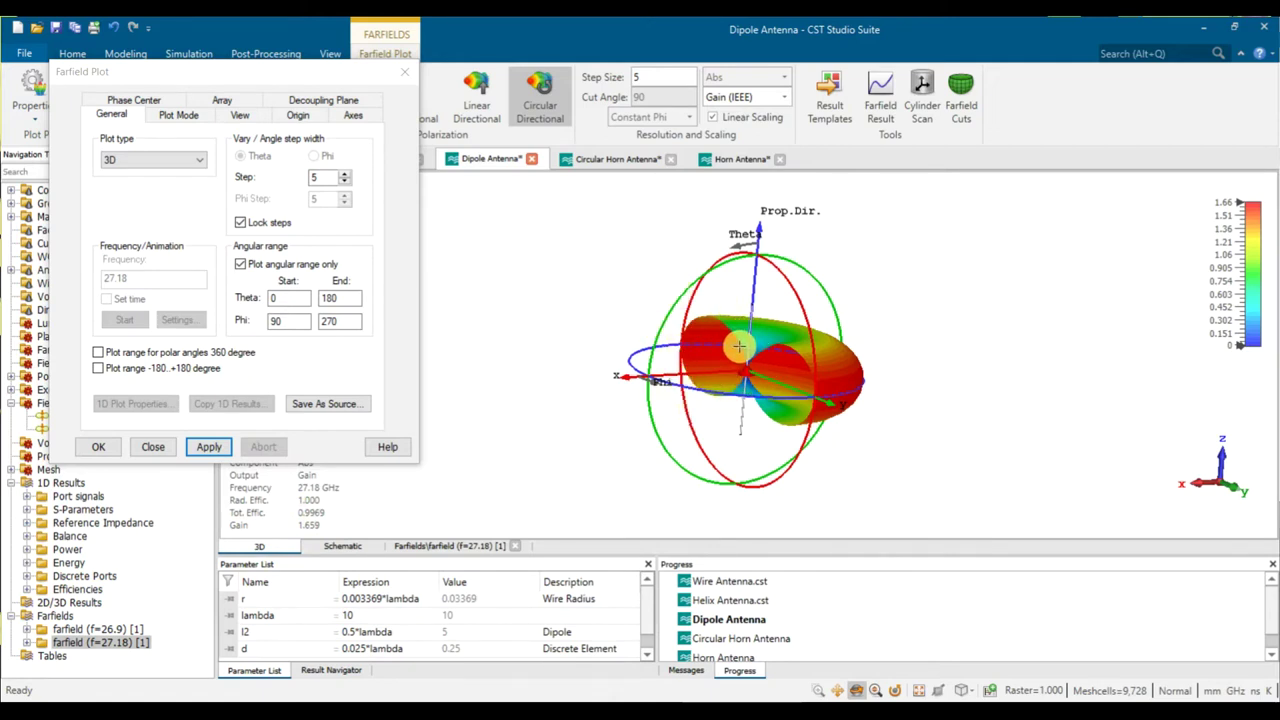
{"action": "left_click", "coordinate": [400, 76]}
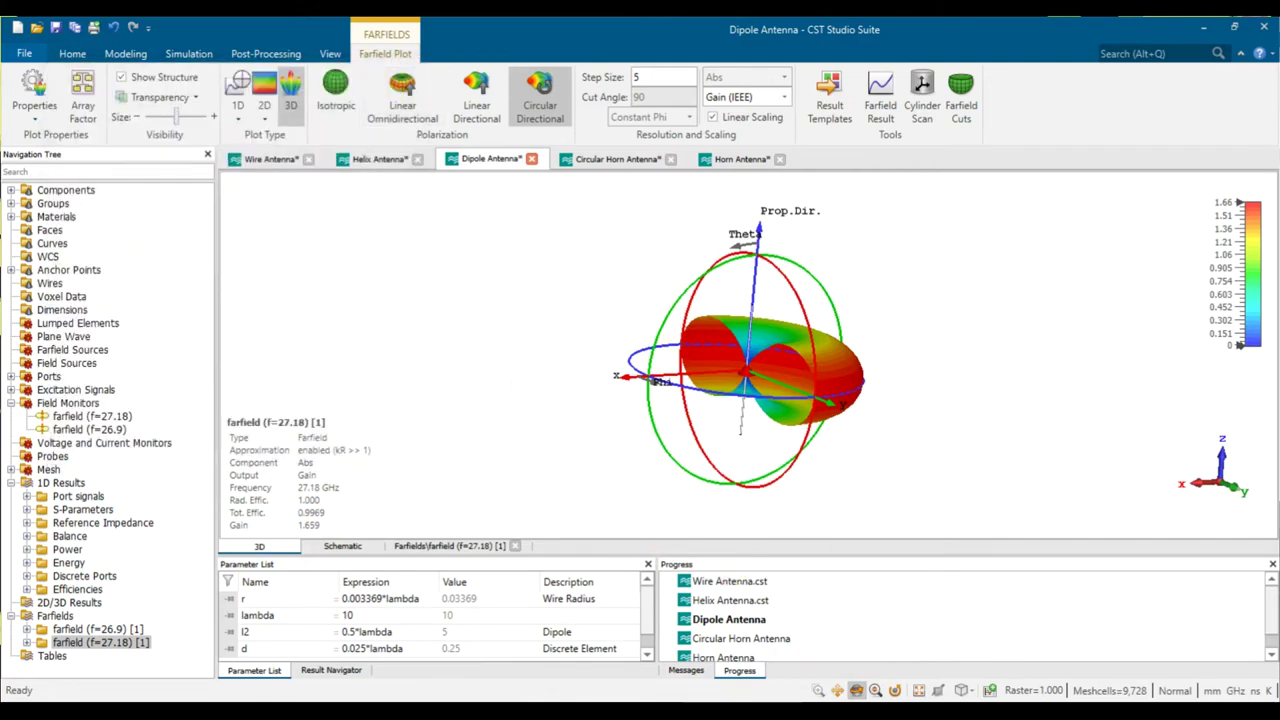
Review the single patch and 4x4 patch array patterns on the Cisco page in the browser, and return to CST Studio Suite.
{"action": "left_click", "coordinate": [795, 700]}
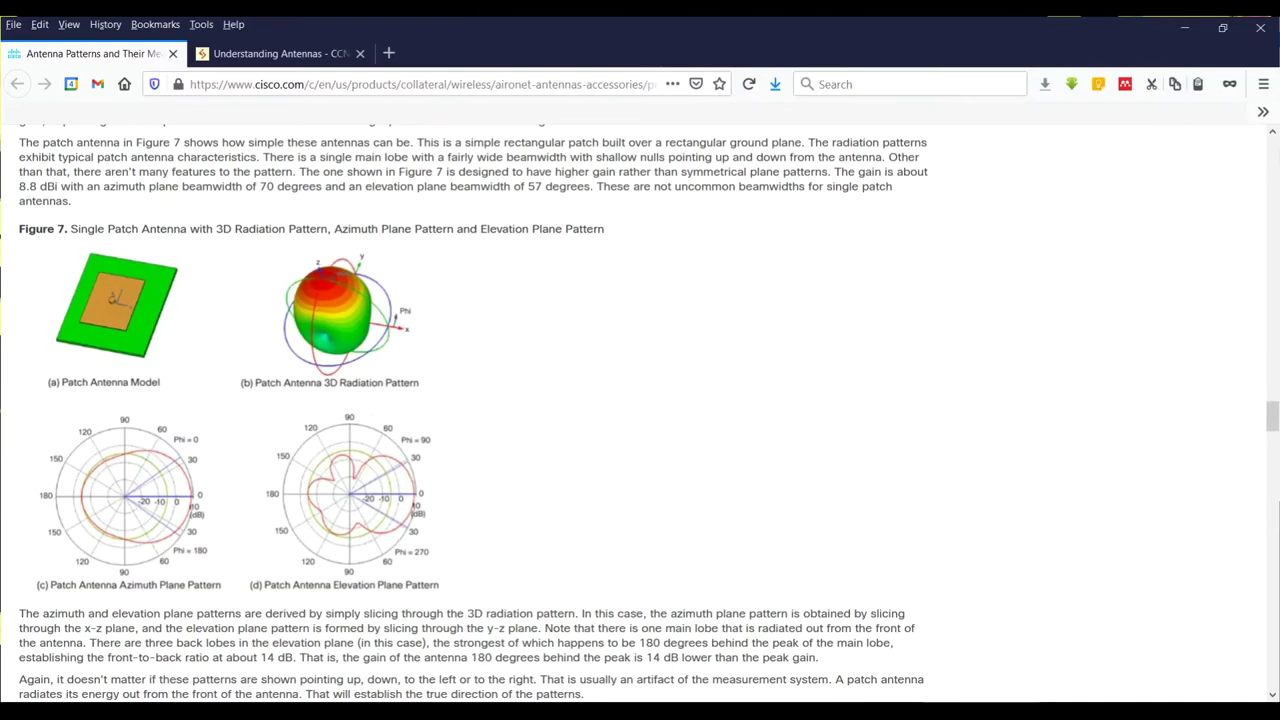
{"action": "scroll", "coordinate": [437, 437], "scroll_direction": "down", "scroll_amount": 2}
{"action": "scroll", "coordinate": [437, 437], "scroll_direction": "up", "scroll_amount": 2}
{"action": "scroll", "coordinate": [437, 437], "scroll_direction": "down", "scroll_amount": 1}
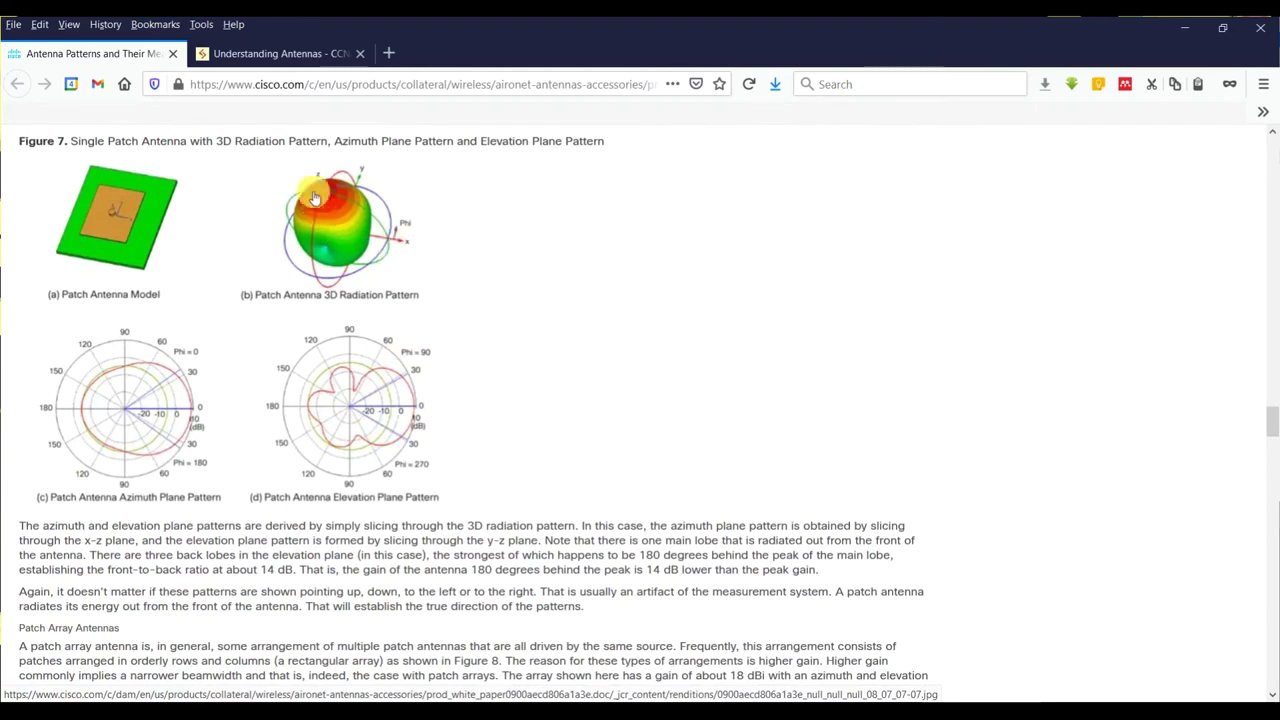
{"action": "scroll", "coordinate": [335, 230], "scroll_direction": "down", "scroll_amount": 7}
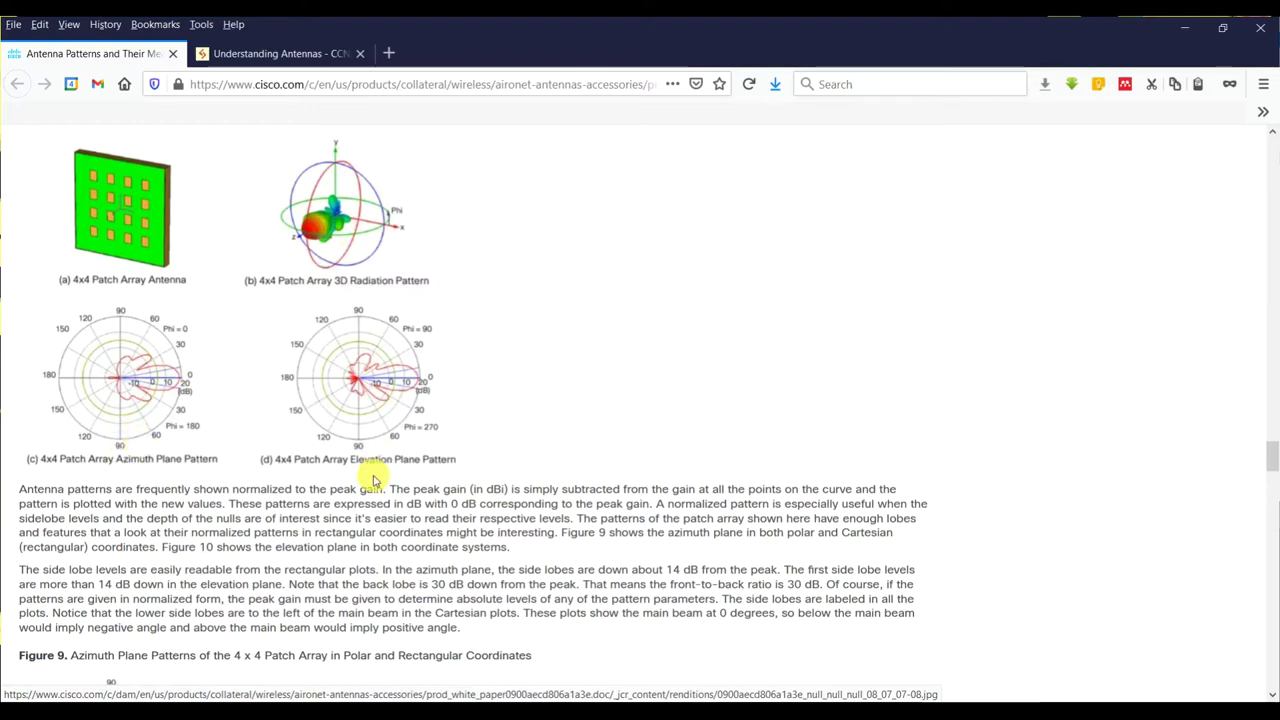
{"action": "key", "text": "alt+Tab"}
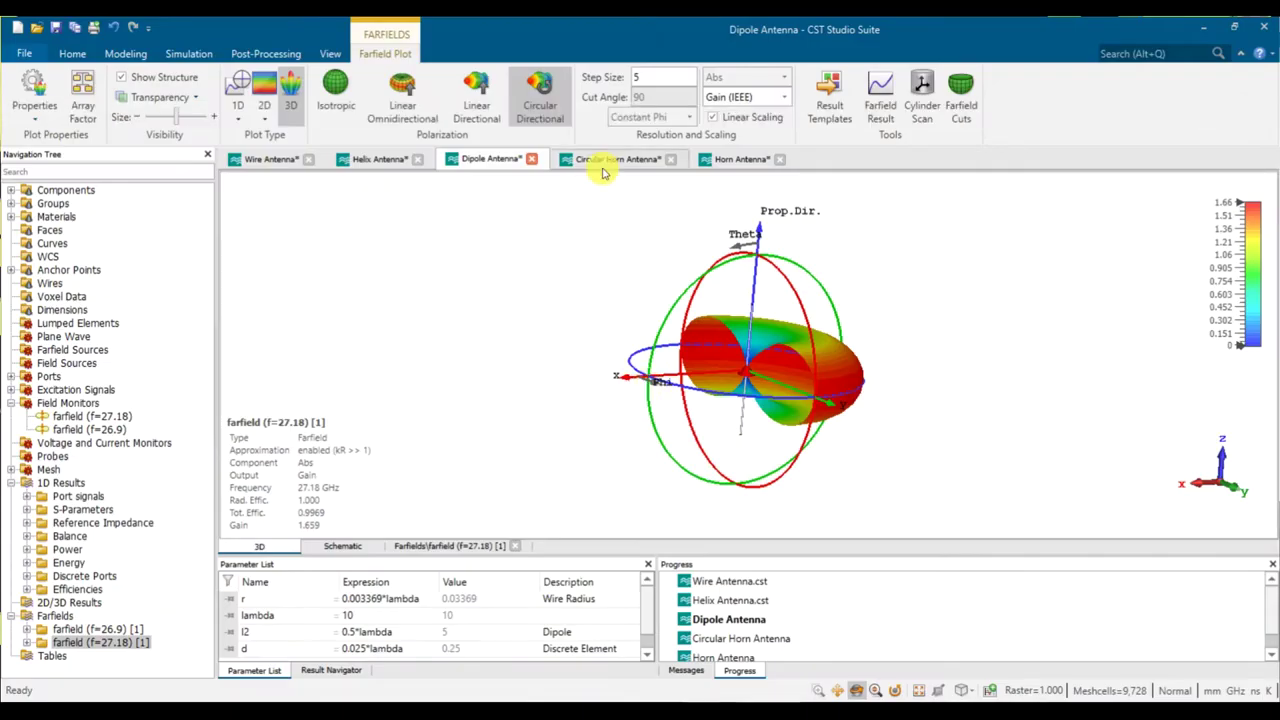
Open the Circular Horn Antenna project, search the component library examples for "horn", and return to the horn model.
{"action": "left_click", "coordinate": [605, 159]}
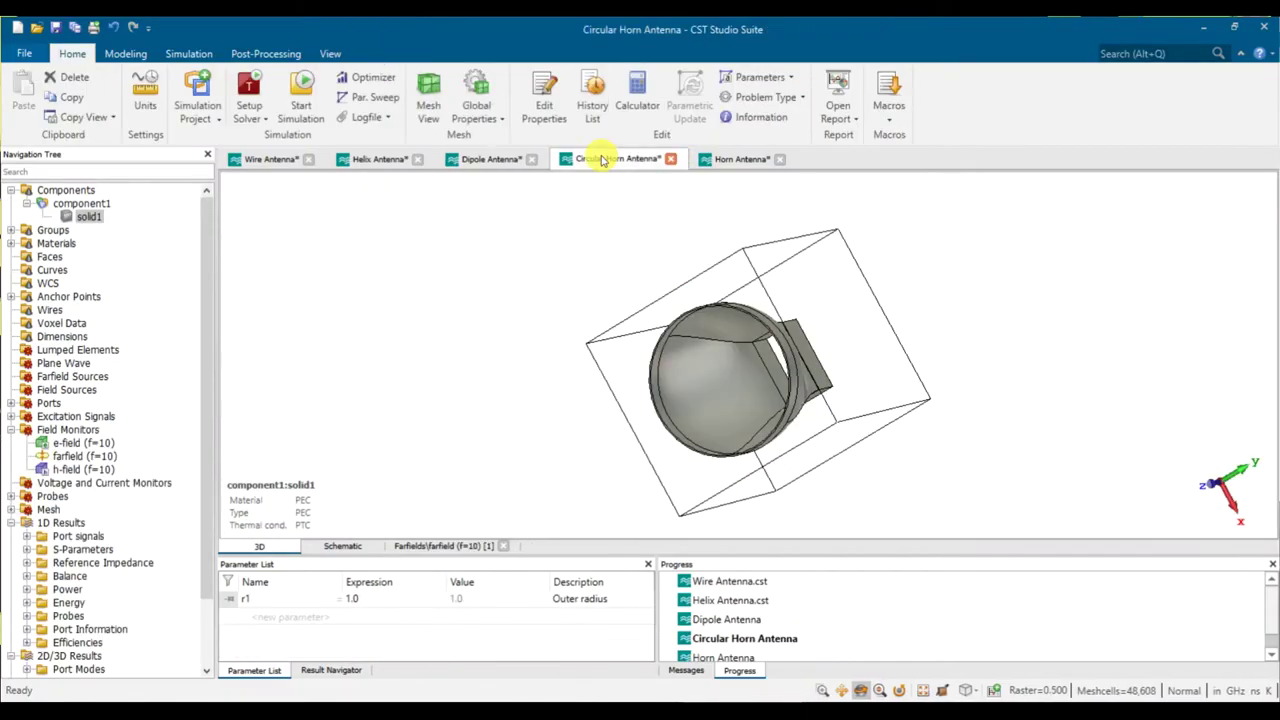
{"action": "left_click", "coordinate": [22, 52]}
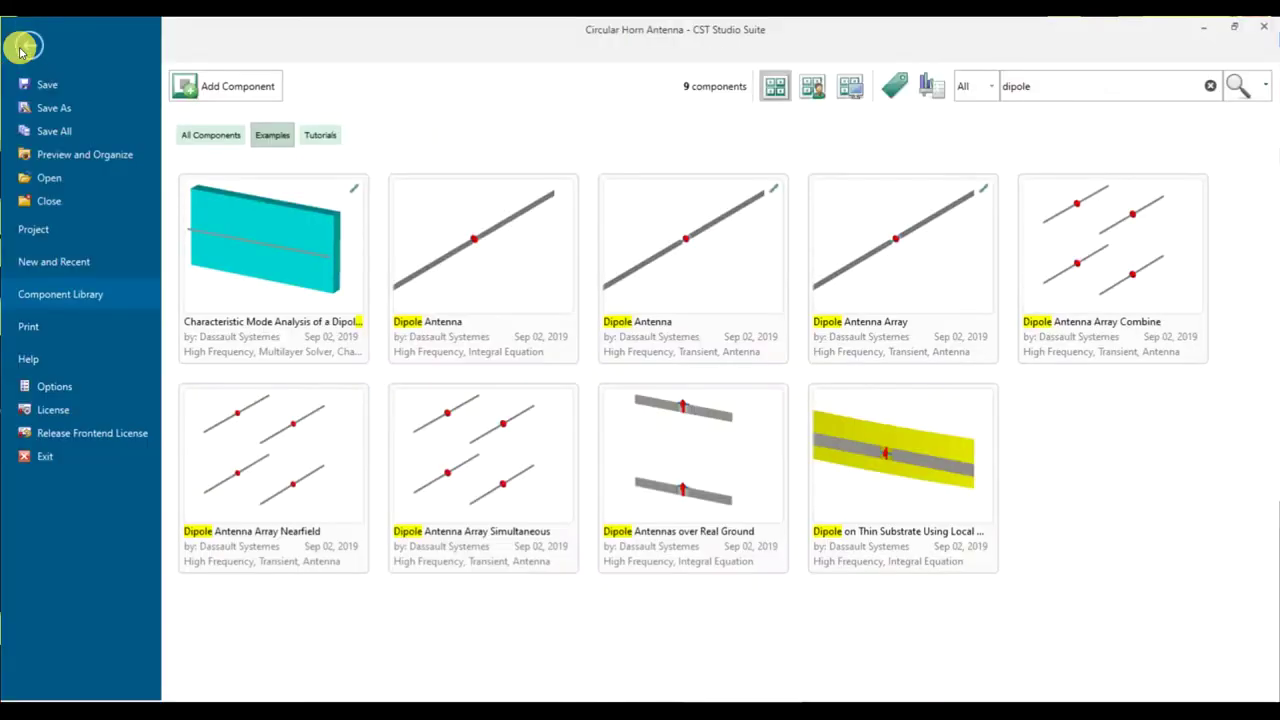
{"action": "double_click", "coordinate": [1017, 88]}
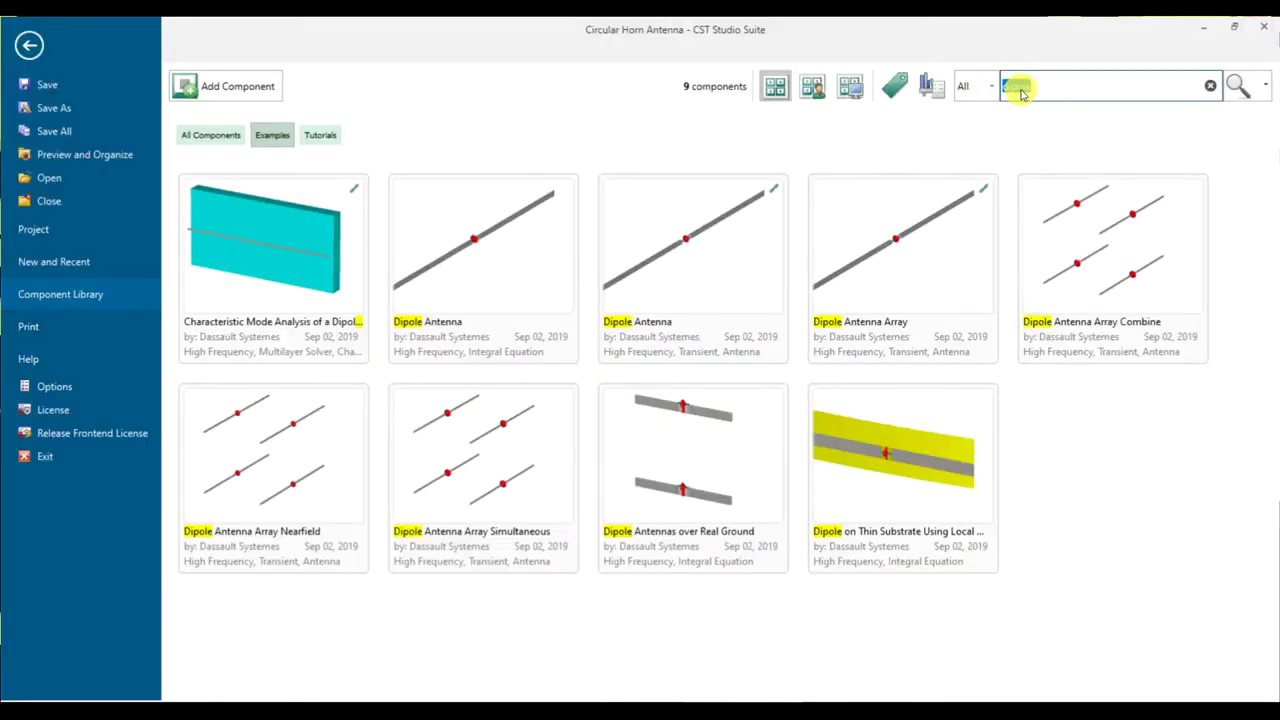
{"action": "type", "text": "horn"}
{"action": "key", "text": "Return"}
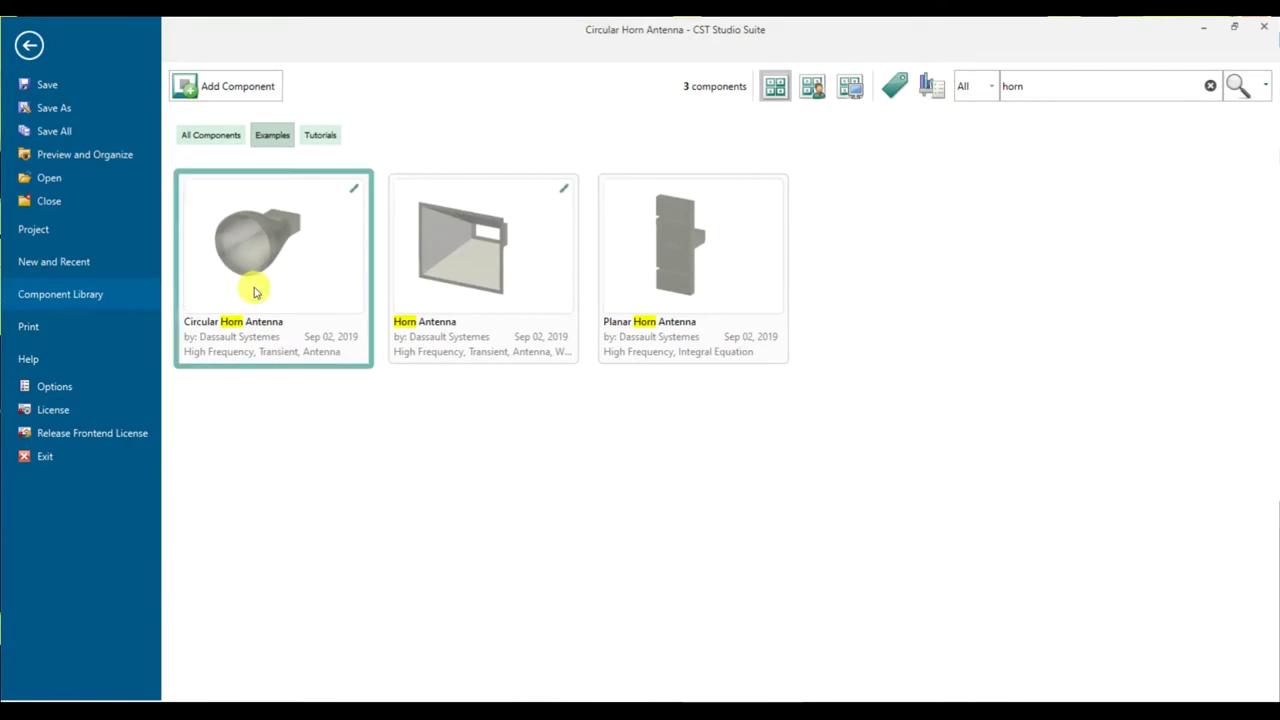
{"action": "mouse_move", "coordinate": [441, 308]}
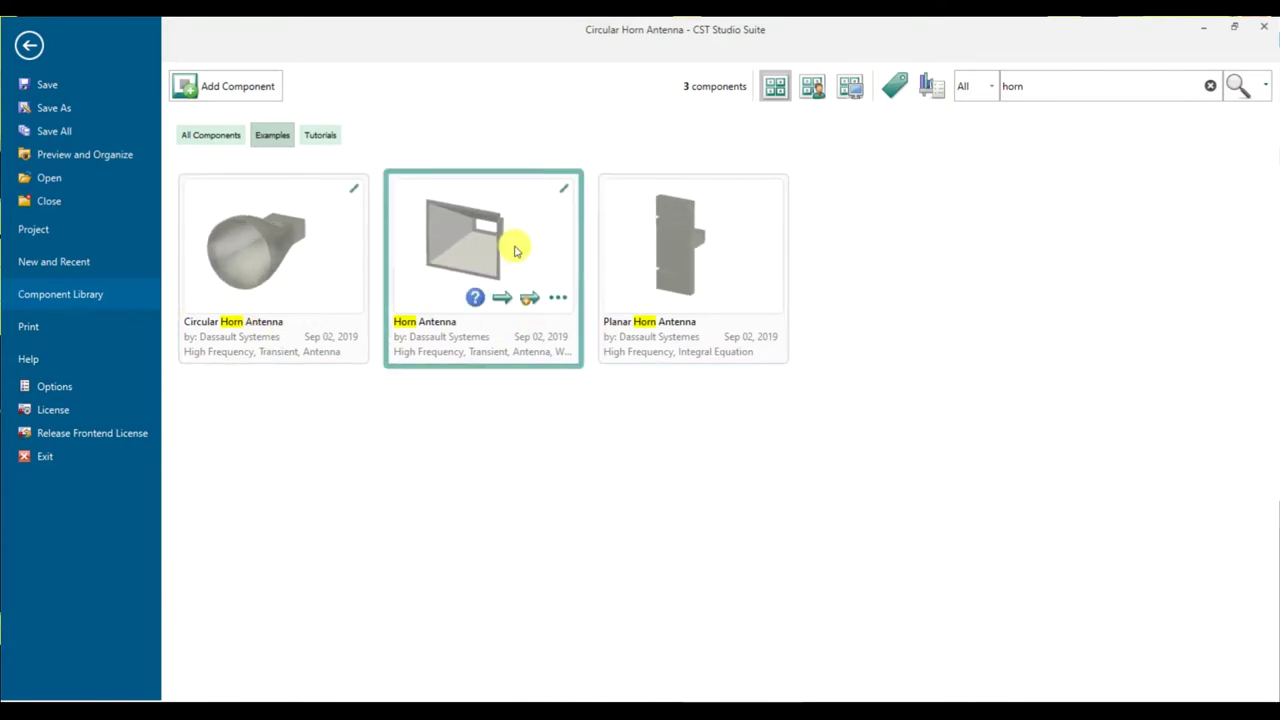
{"action": "left_click", "coordinate": [31, 47]}
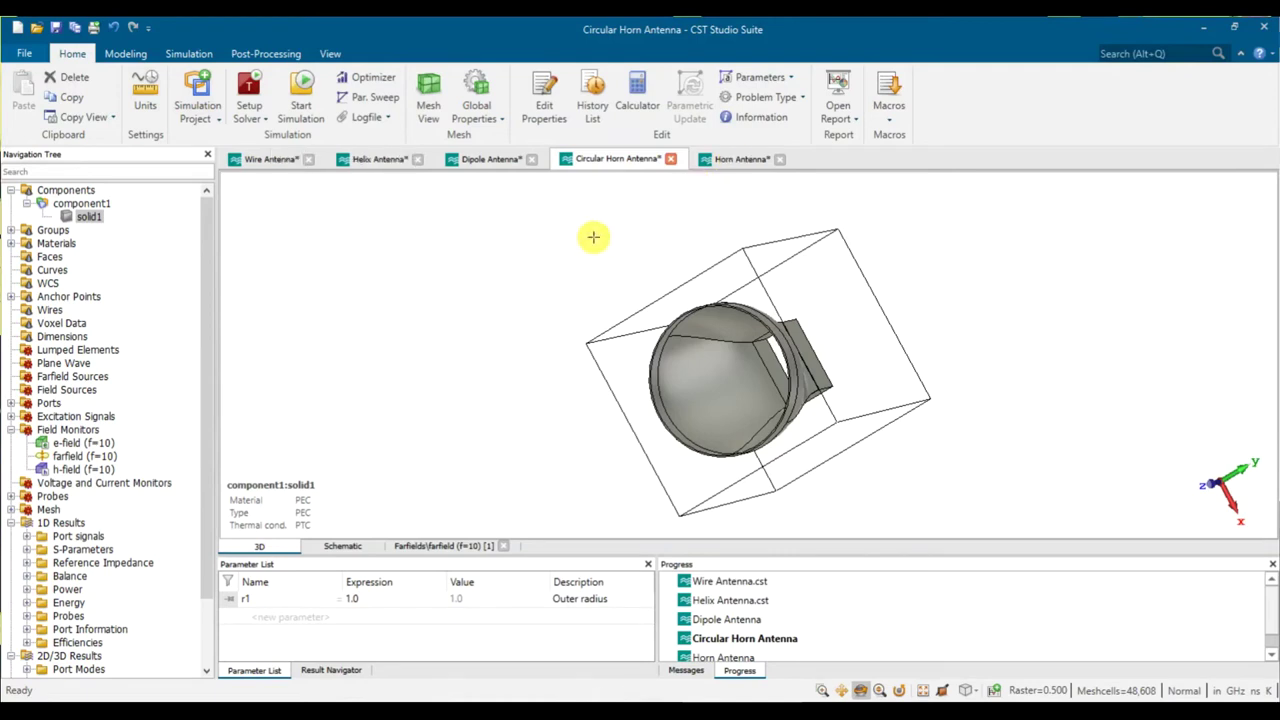
Display the circular horn's 3D farfield result at f=10 and orient it with the main lobe pointing upward.
{"action": "left_click_drag", "start_coordinate": [669, 349], "coordinate": [594, 366]}
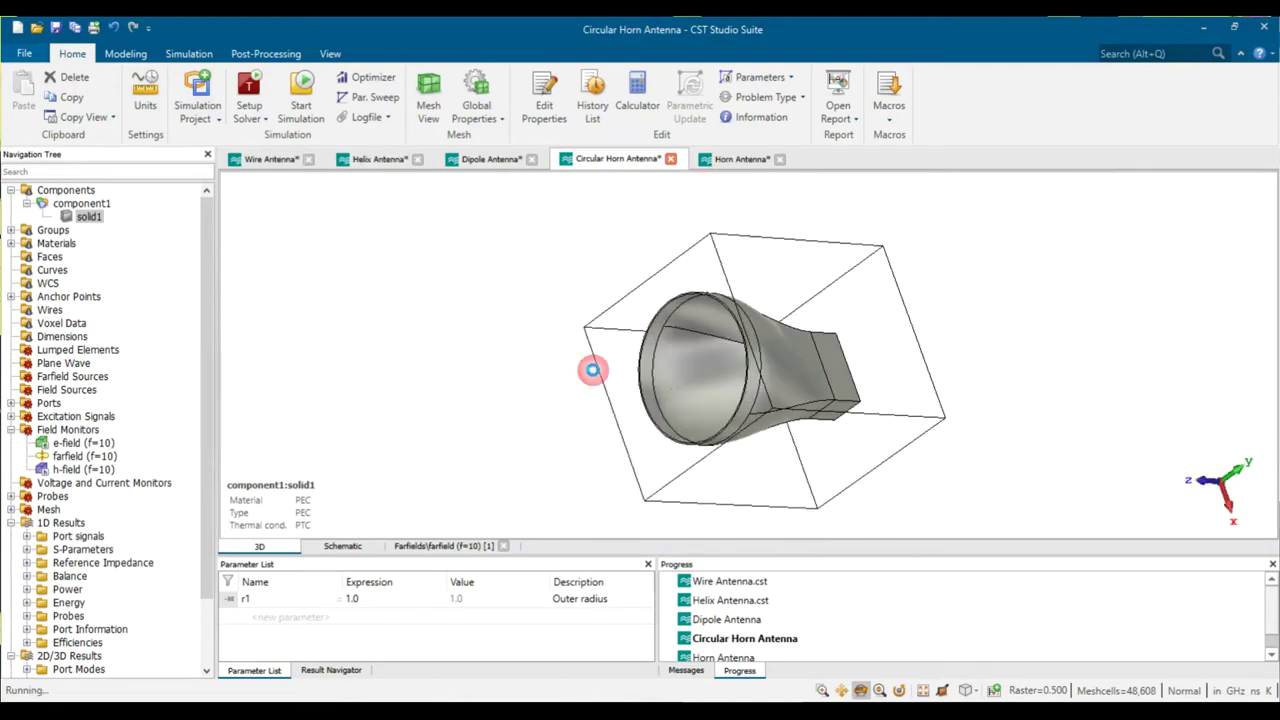
{"action": "left_click", "coordinate": [83, 444]}
{"action": "left_click", "coordinate": [85, 456]}
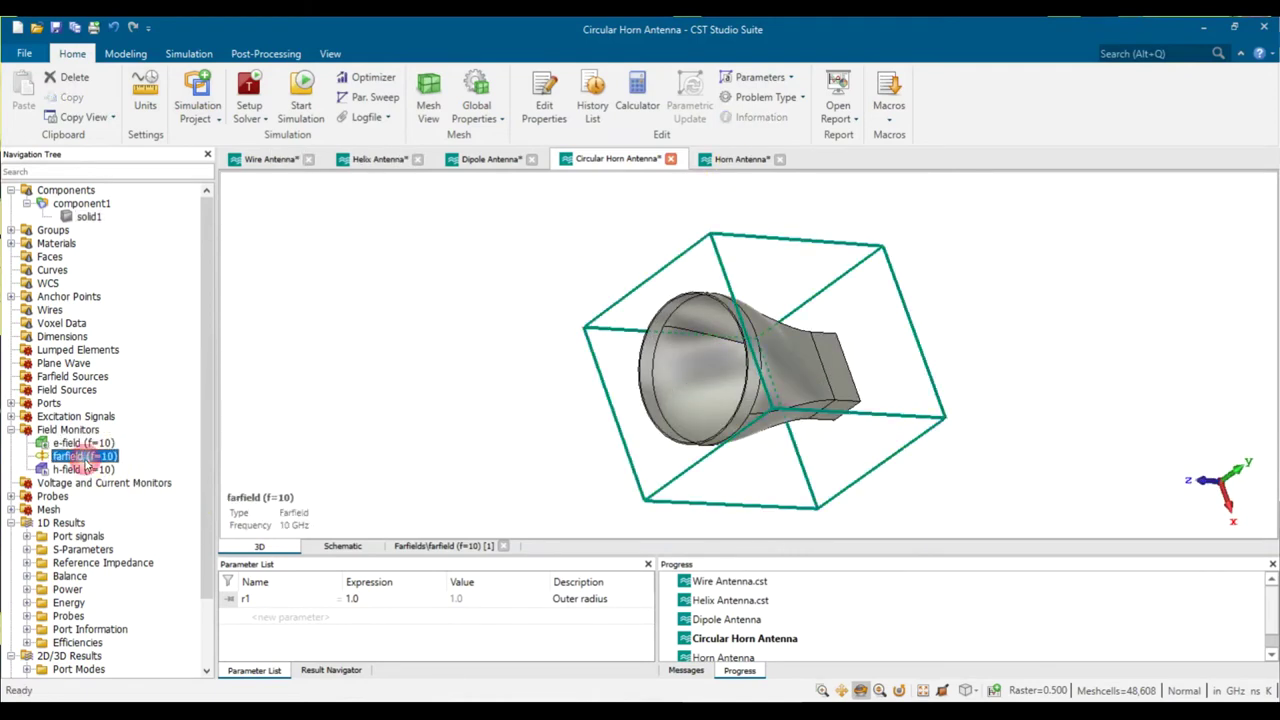
{"action": "scroll", "coordinate": [70, 543], "scroll_direction": "down", "scroll_amount": 2}
{"action": "left_click", "coordinate": [80, 656]}
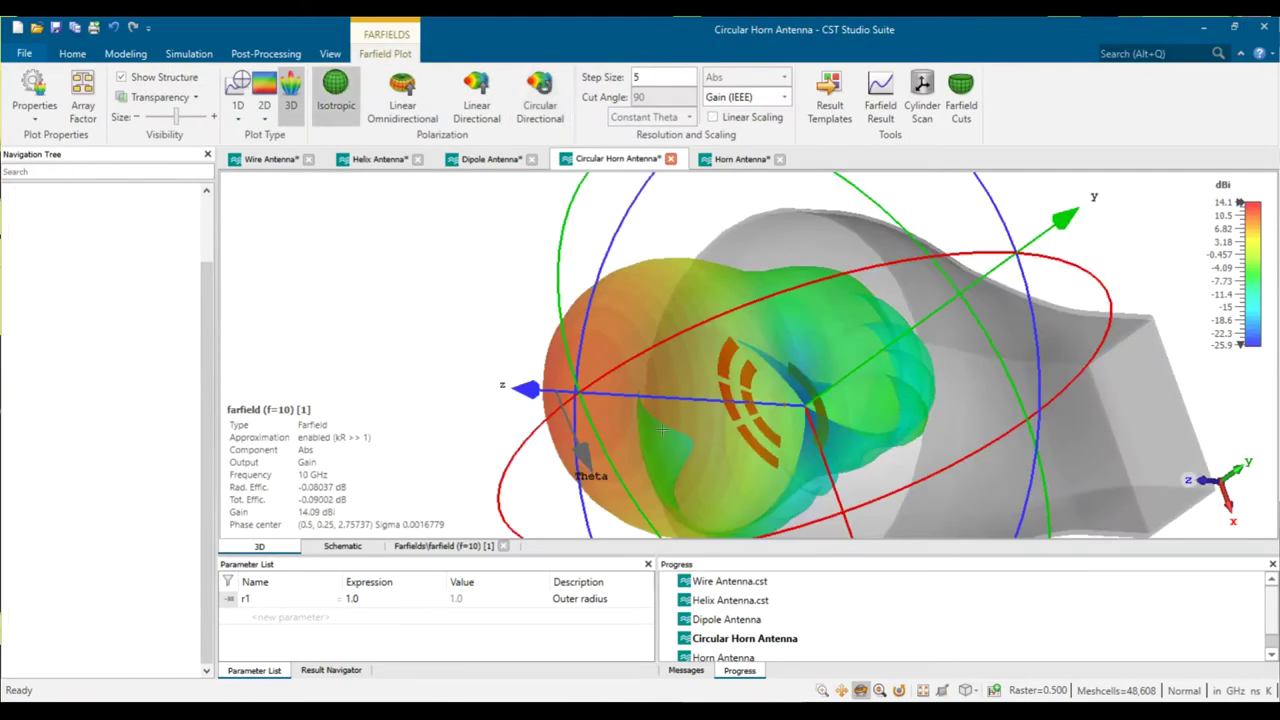
{"action": "left_click_drag", "start_coordinate": [808, 380], "coordinate": [825, 435]}
{"action": "scroll", "coordinate": [789, 352], "scroll_direction": "up", "scroll_amount": 2}
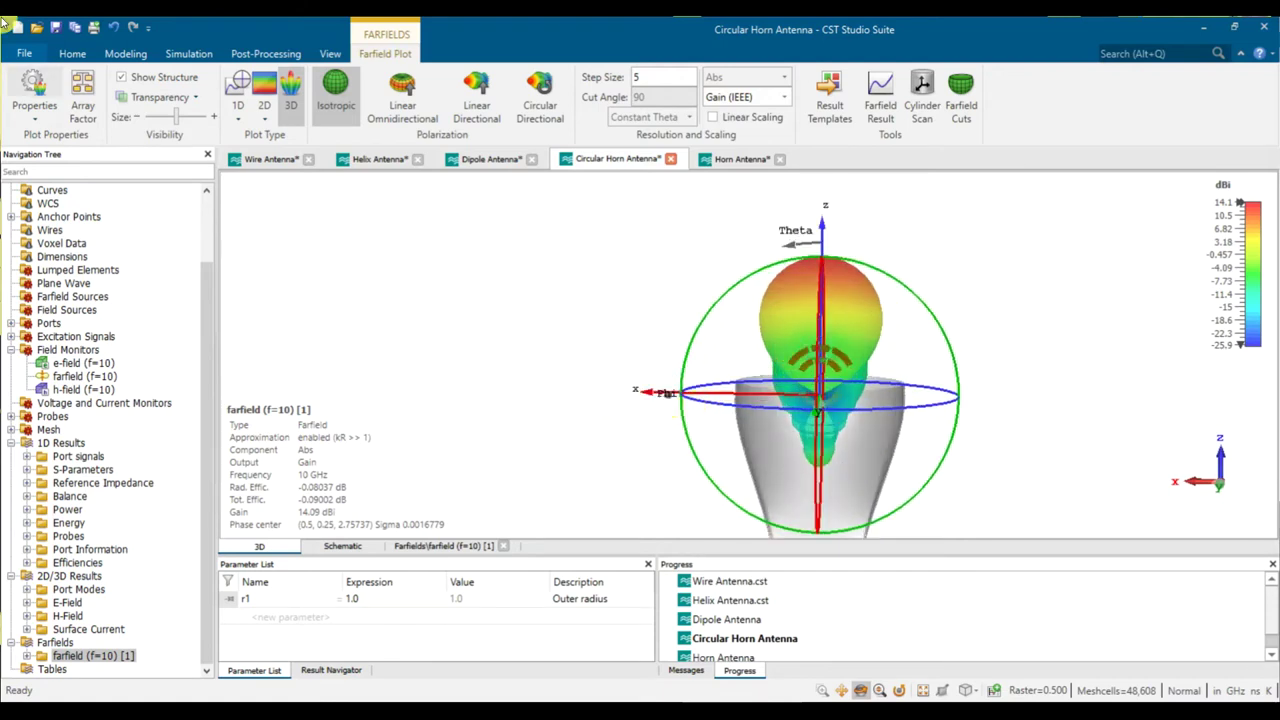
Plot the horn's farfield as 1D polar cuts, first varying phi at theta 90, and then varying theta at phi 90.
{"action": "left_click", "coordinate": [33, 82]}
{"action": "left_click", "coordinate": [130, 162]}
{"action": "left_click", "coordinate": [128, 181]}
{"action": "left_click", "coordinate": [130, 160]}
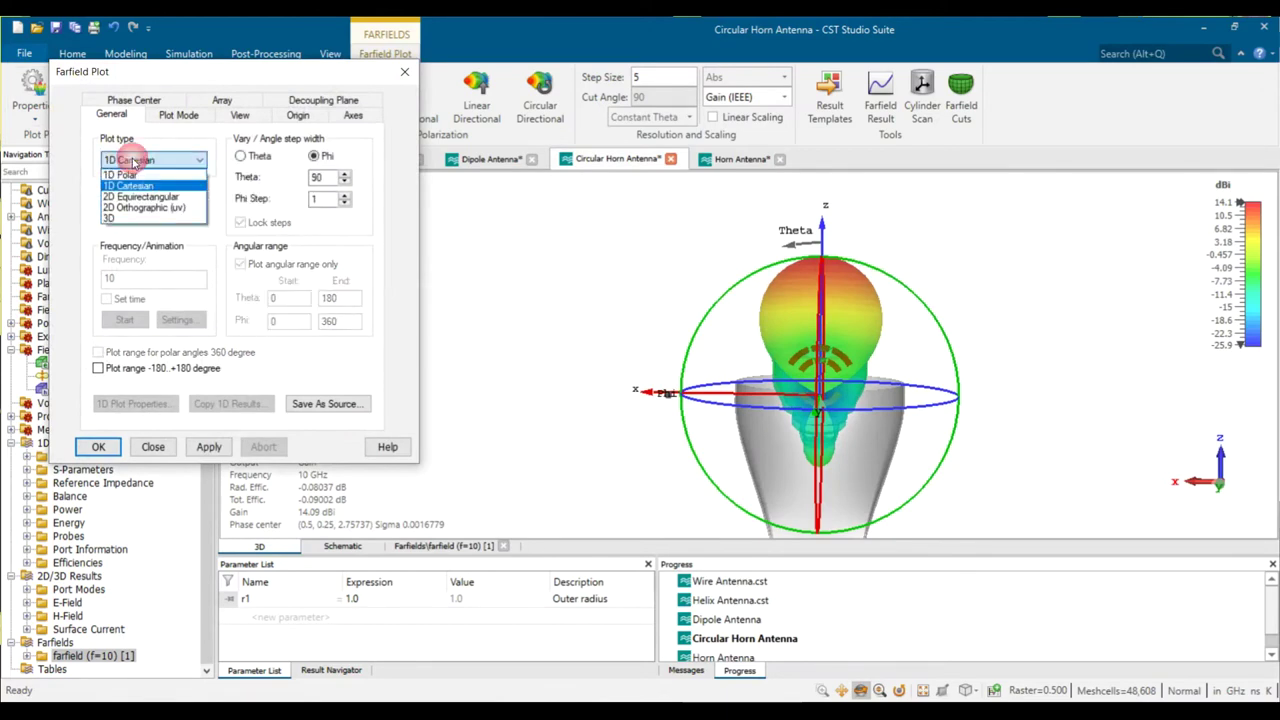
{"action": "left_click", "coordinate": [138, 175]}
{"action": "left_click", "coordinate": [205, 447]}
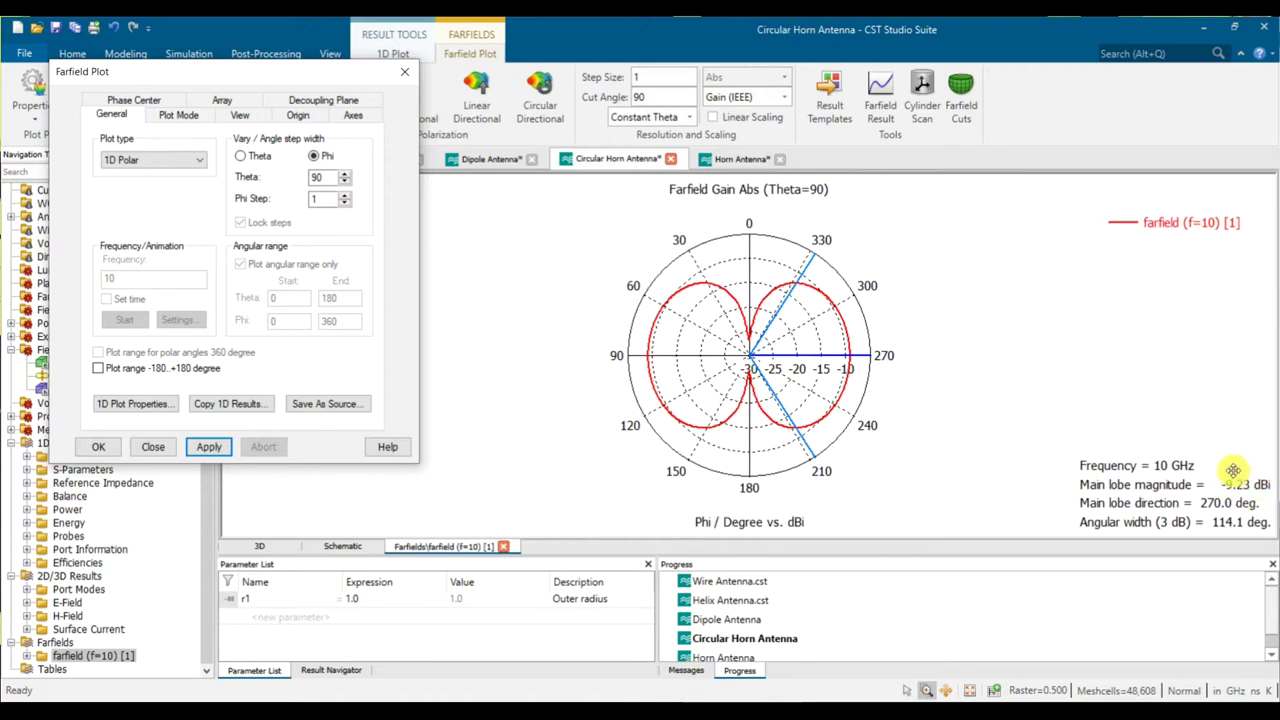
{"action": "left_click", "coordinate": [240, 156]}
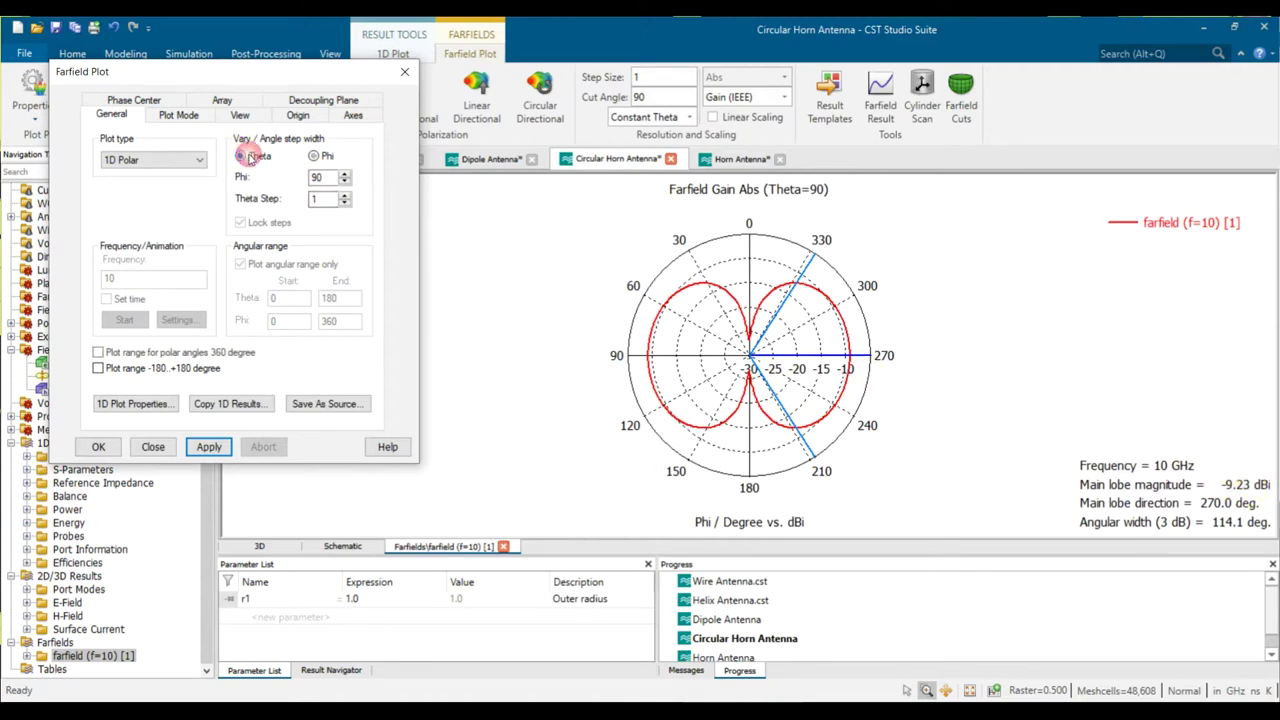
{"action": "left_click", "coordinate": [208, 447]}
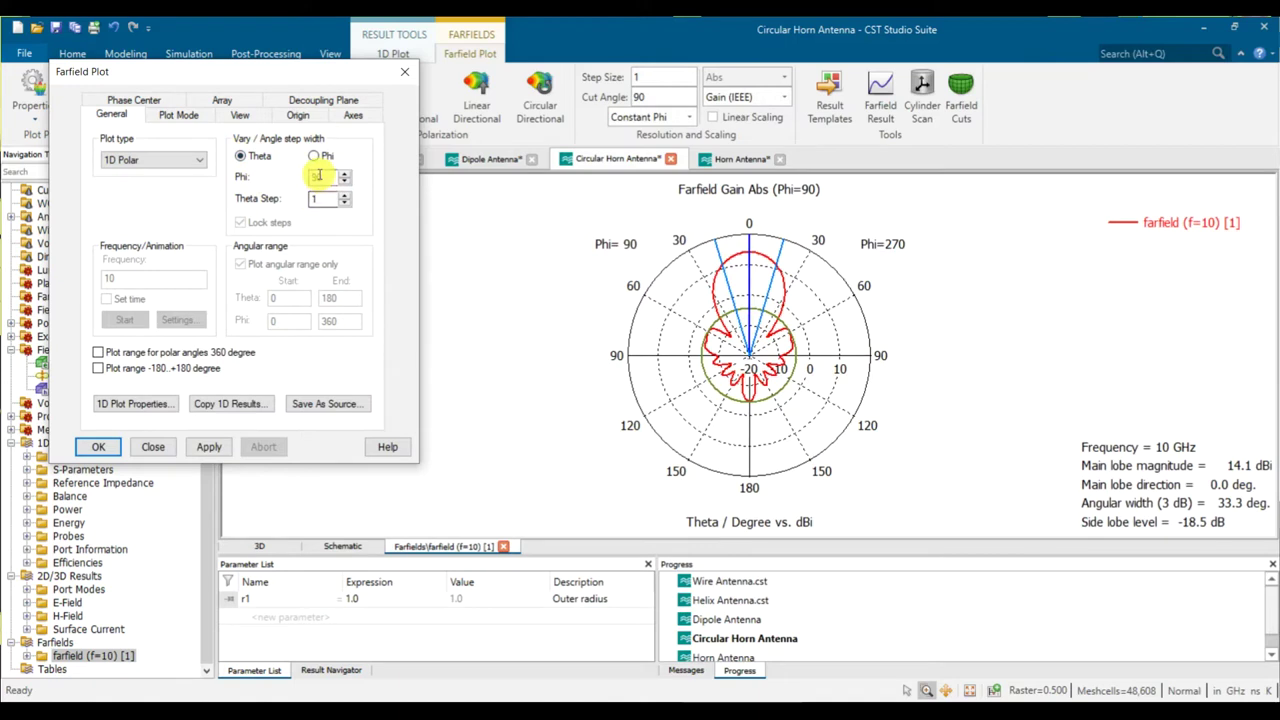
Switch the horn's farfield back to a 3D plot and inspect the lobe relative to the phi and theta axes.
{"action": "left_click", "coordinate": [200, 162]}
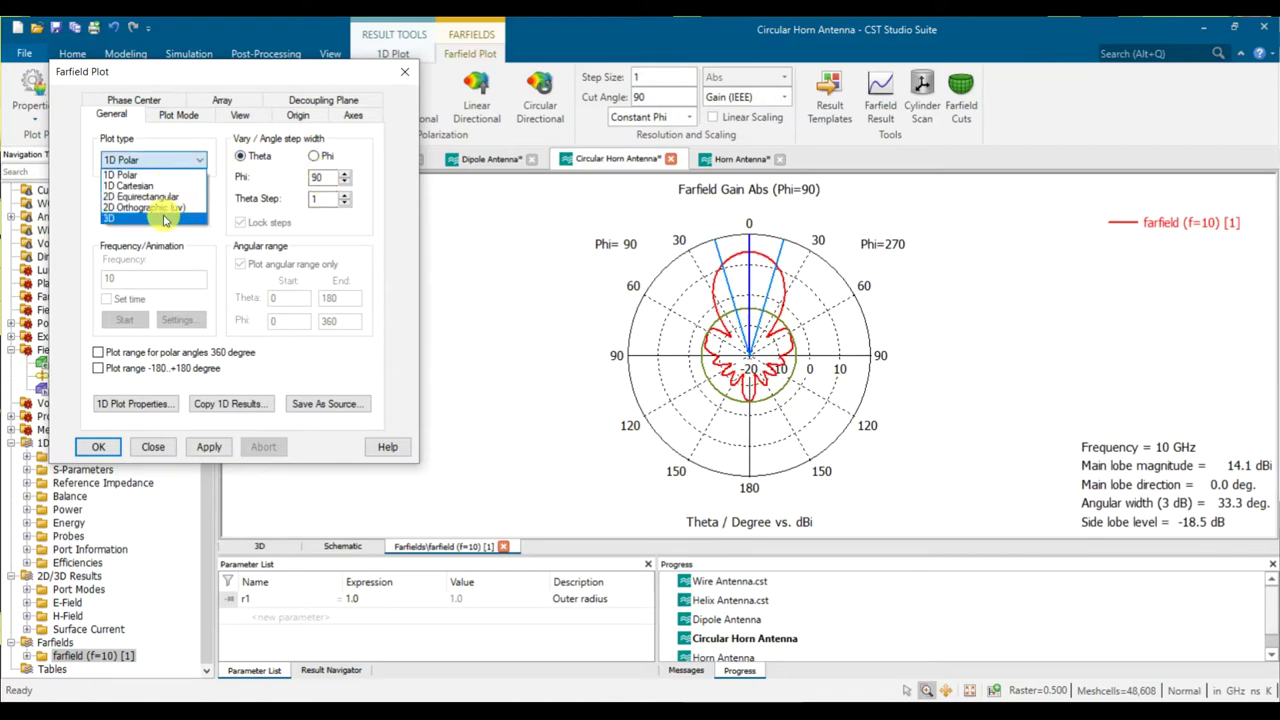
{"action": "left_click", "coordinate": [165, 219]}
{"action": "left_click", "coordinate": [208, 446]}
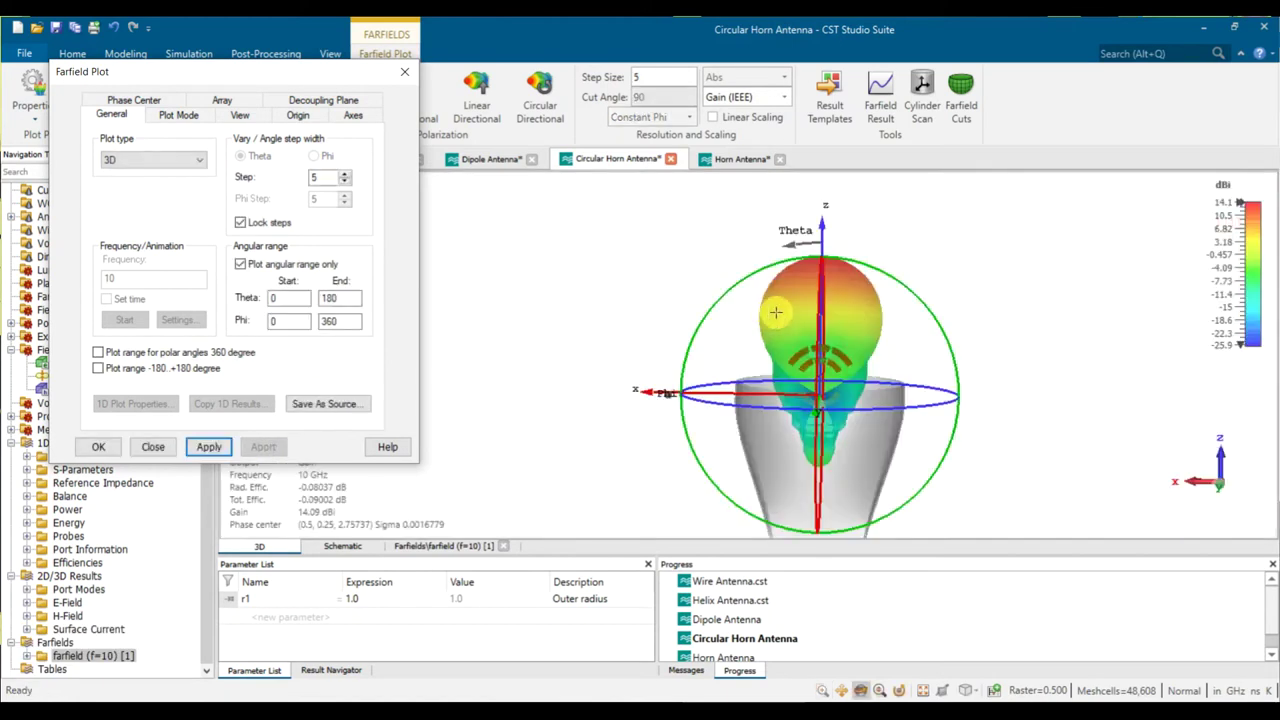
{"action": "middle_click_drag", "start_coordinate": [775, 313], "coordinate": [712, 332]}
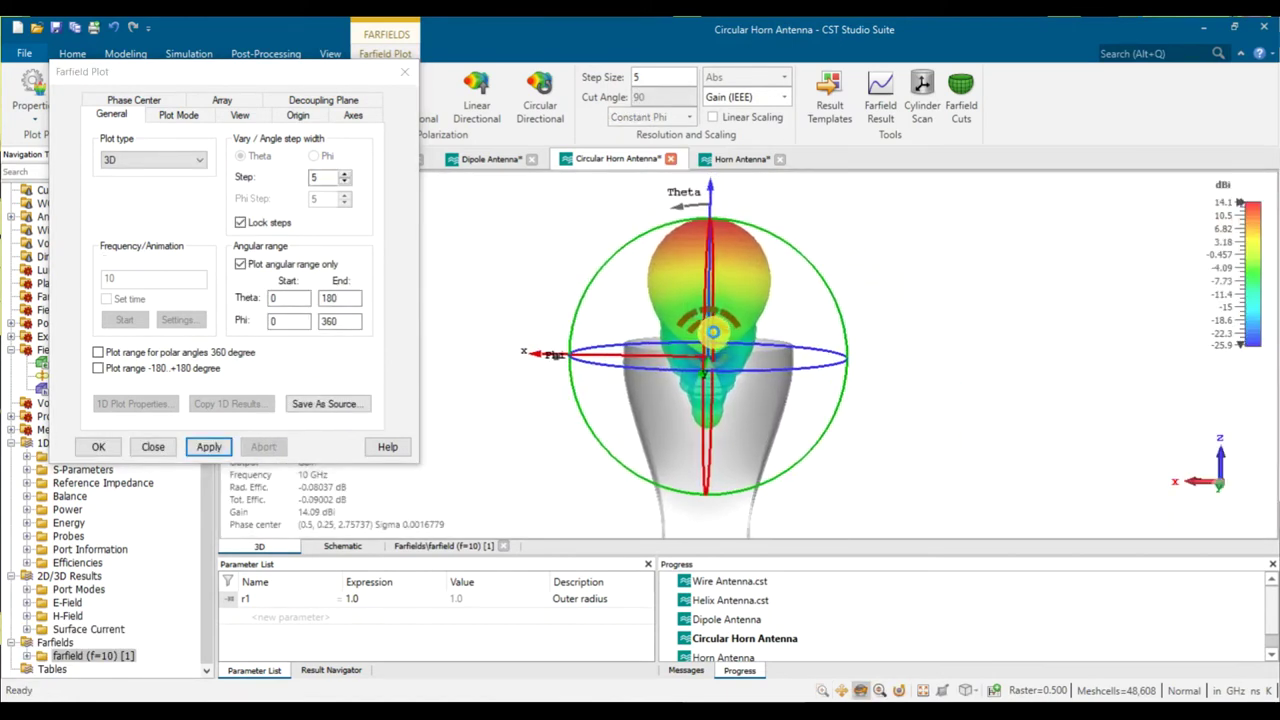
{"action": "mouse_move", "coordinate": [540, 355]}
{"action": "left_mouse_down"}
{"action": "mouse_move", "coordinate": [667, 378]}
{"action": "mouse_move", "coordinate": [558, 360]}
{"action": "left_mouse_up"}
Replot the horn's farfield as a 1D polar cut with theta varied at phi 90.
{"action": "left_click", "coordinate": [349, 298]}
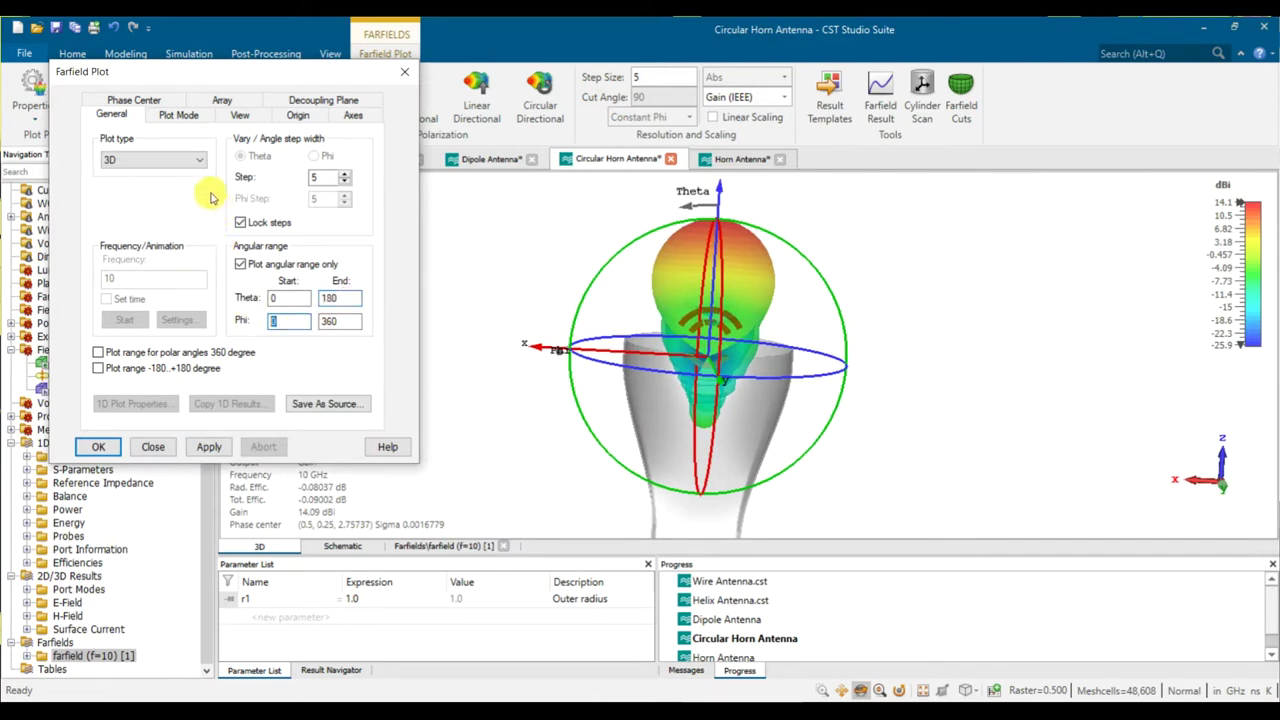
{"action": "left_click", "coordinate": [178, 161]}
{"action": "left_click", "coordinate": [181, 176]}
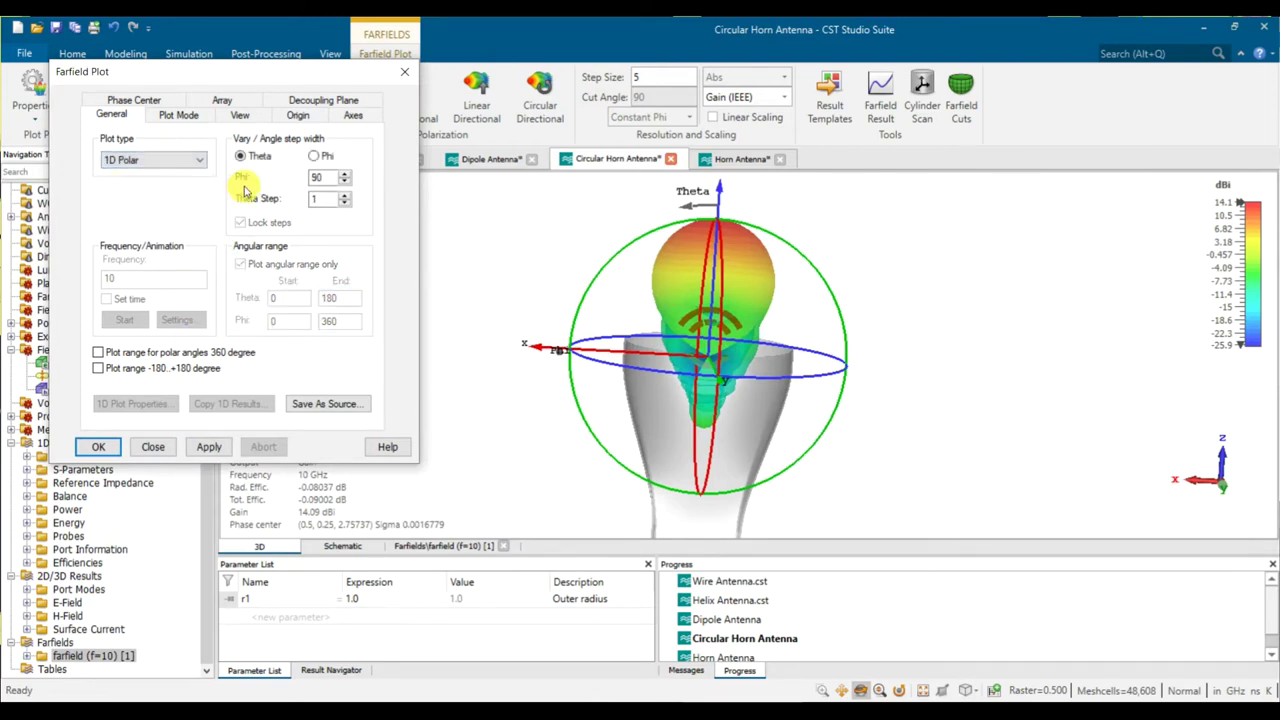
{"action": "left_click", "coordinate": [209, 447]}
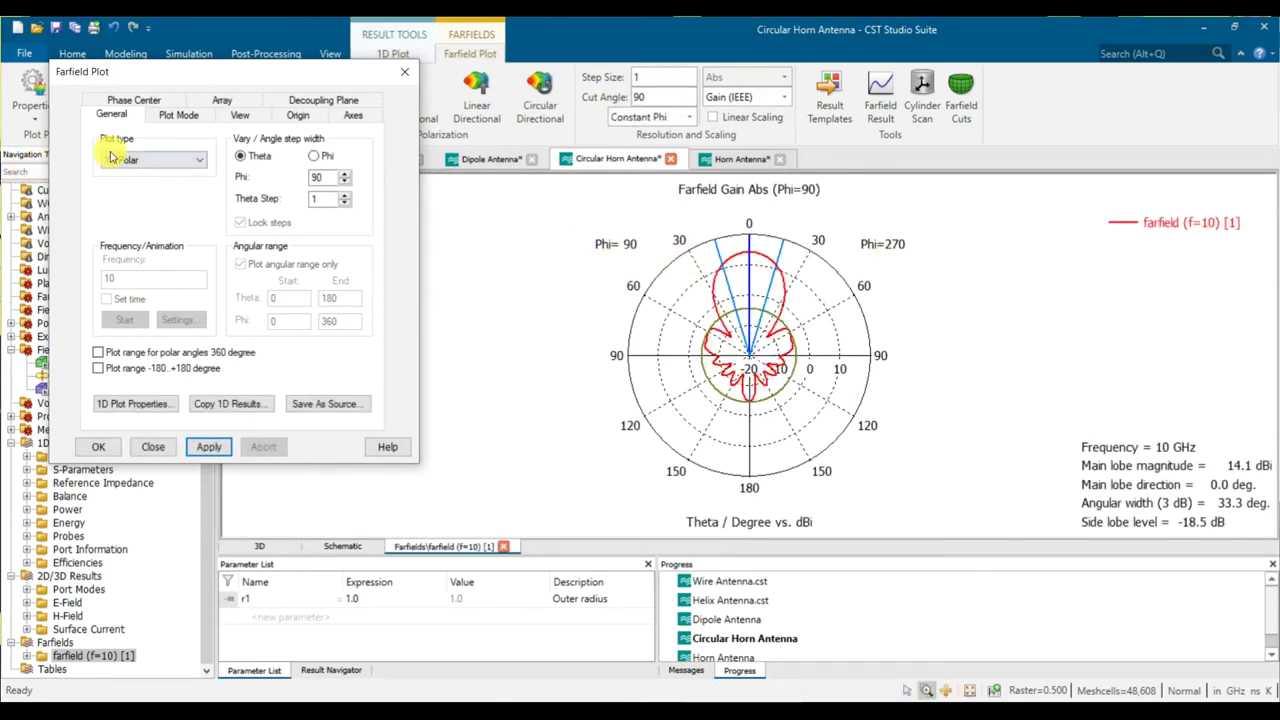
Plot the horn's farfield in 3D with theta limited to 0–180 and phi to 90–270, and view the cut face.
{"action": "left_click", "coordinate": [150, 160]}
{"action": "left_click", "coordinate": [130, 228]}
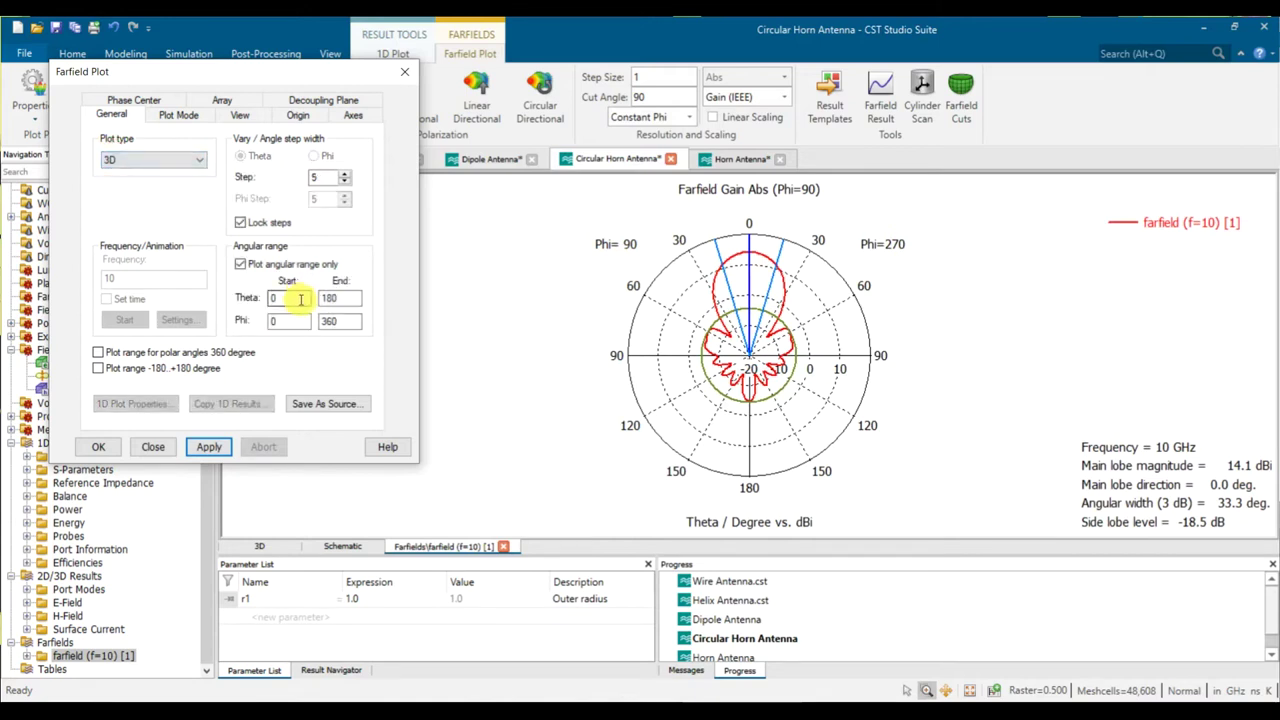
{"action": "type", "text": "90"}
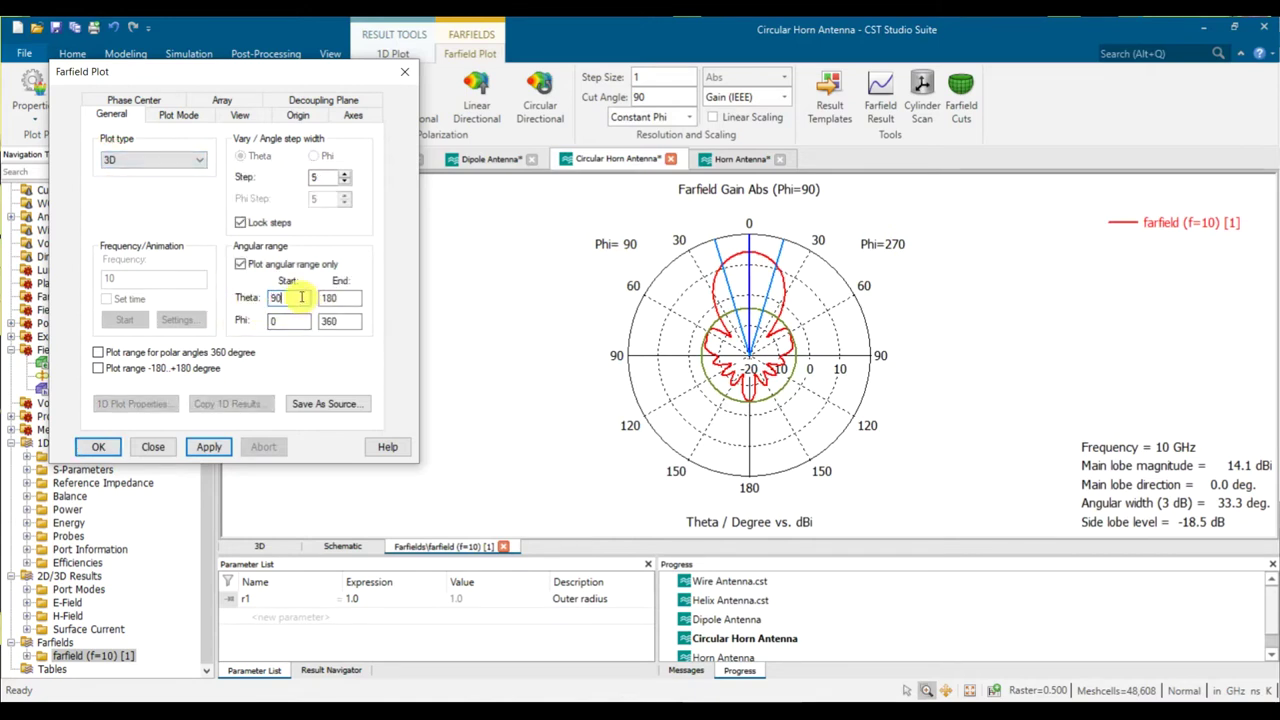
{"action": "type", "text": "0"}
{"action": "key", "text": "Tab"}
{"action": "type", "text": "90"}
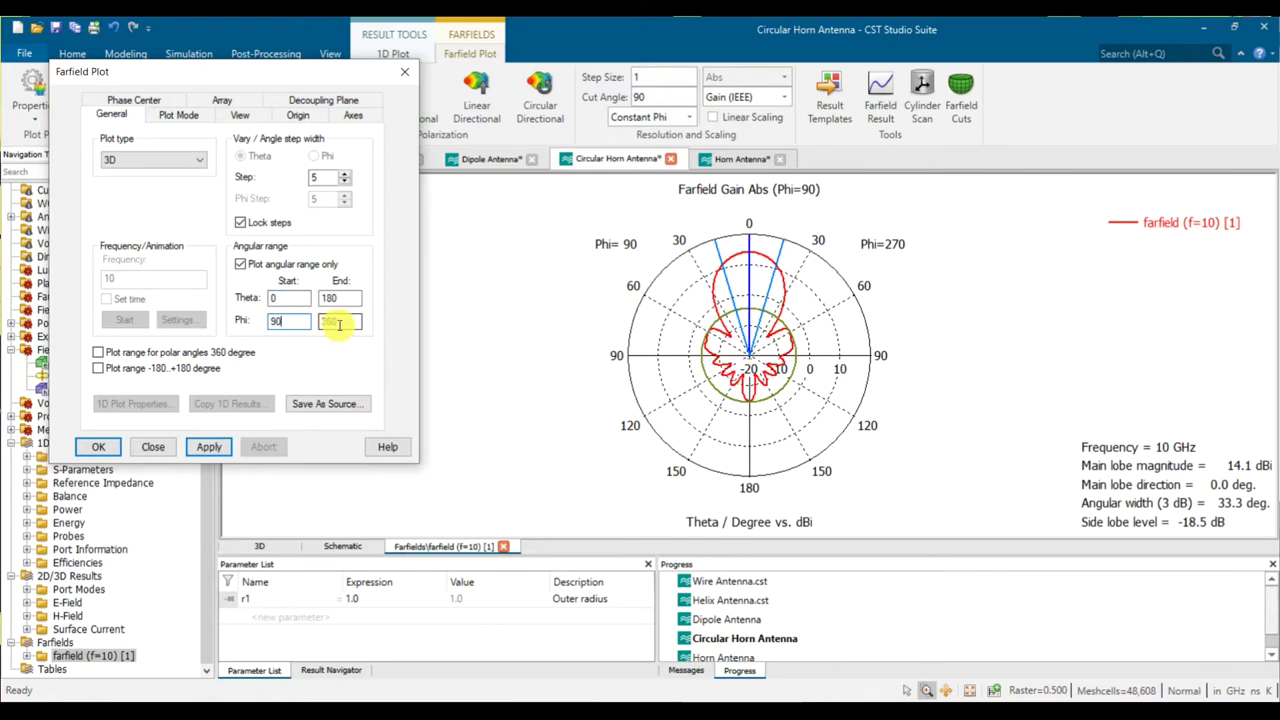
{"action": "type", "text": "270"}
{"action": "left_click", "coordinate": [209, 446]}
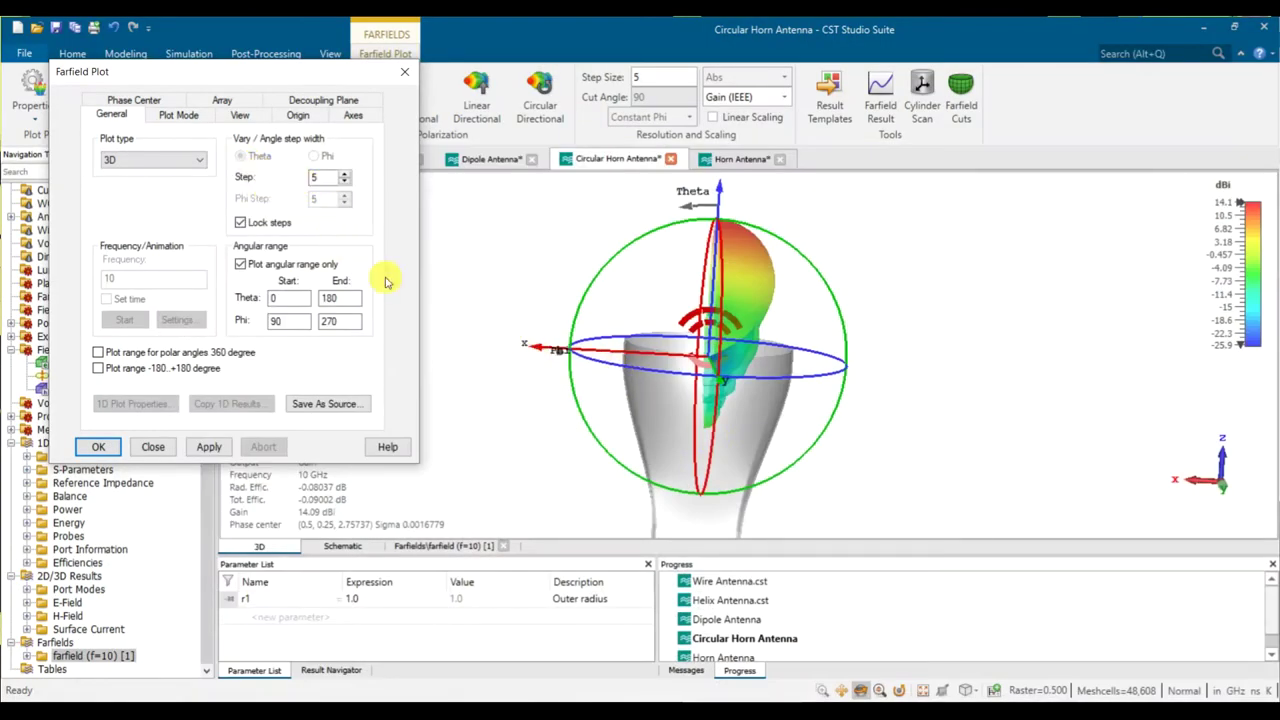
{"action": "left_click", "coordinate": [530, 348]}
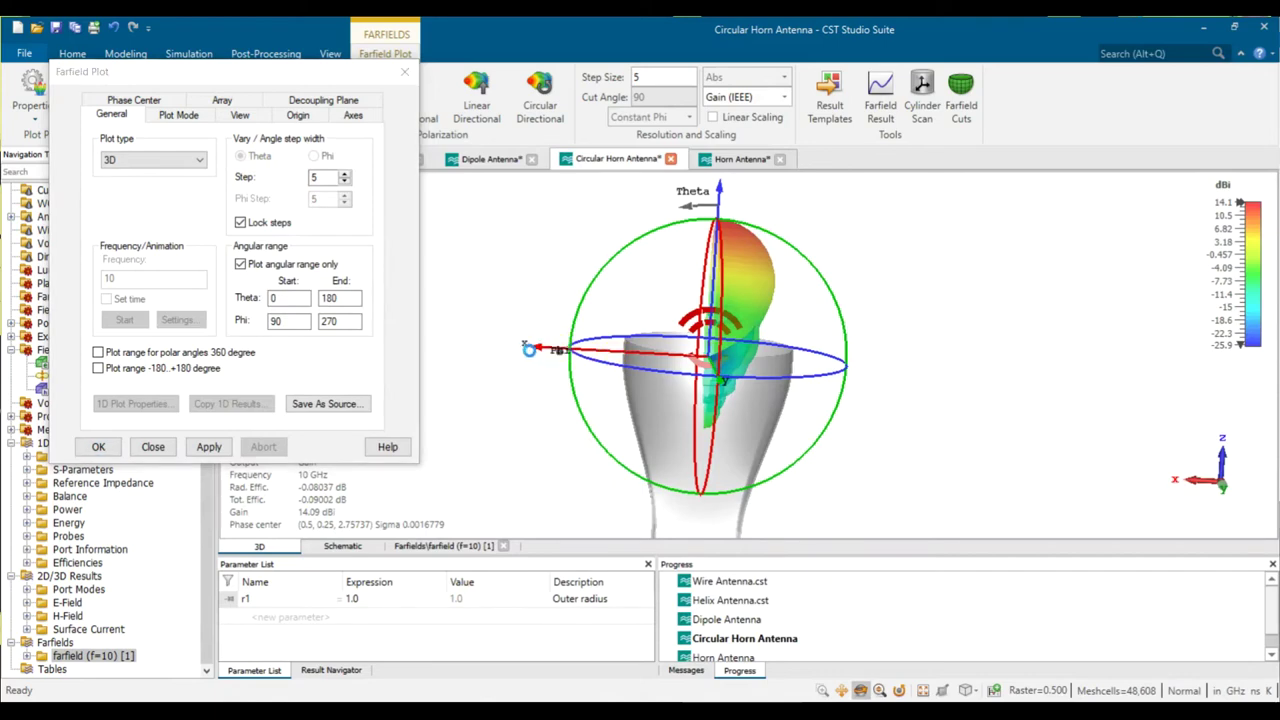
{"action": "left_click_drag", "start_coordinate": [530, 348], "coordinate": [908, 419]}
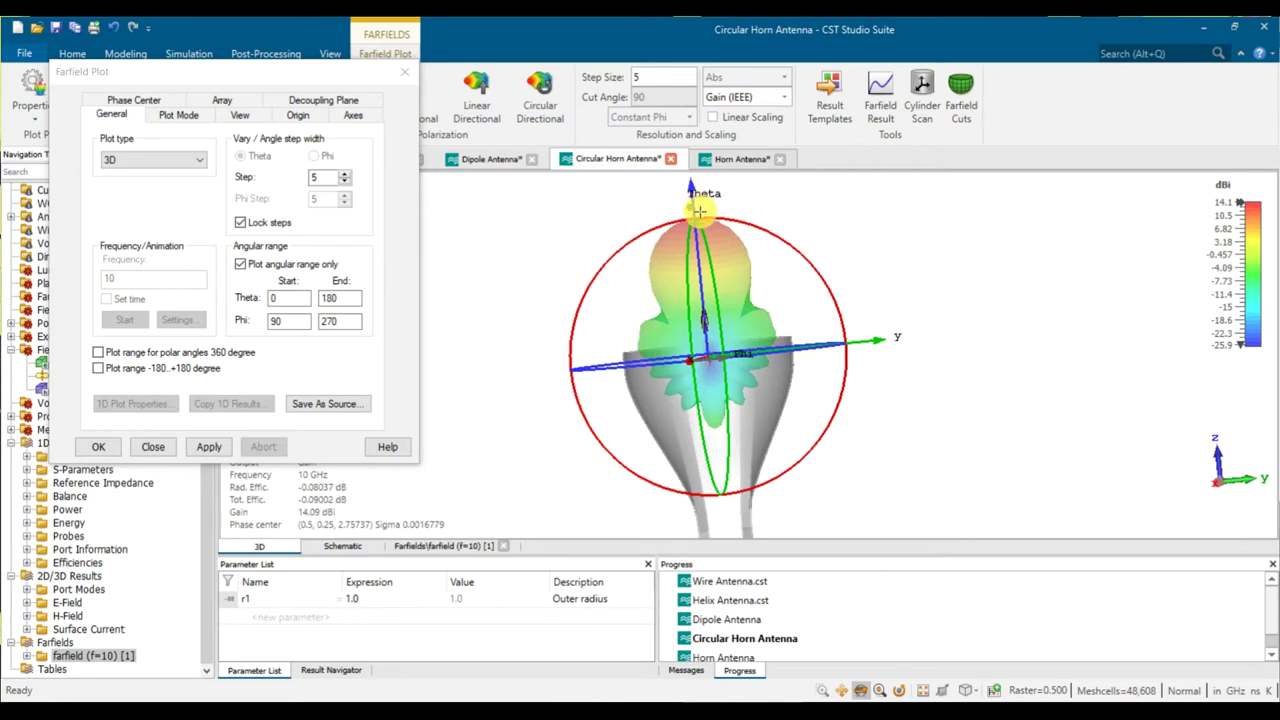
Show the horn's farfield as a 1D polar cut with theta varied at phi 90, for comparison with the sliced lobe.
{"action": "left_click", "coordinate": [170, 160]}
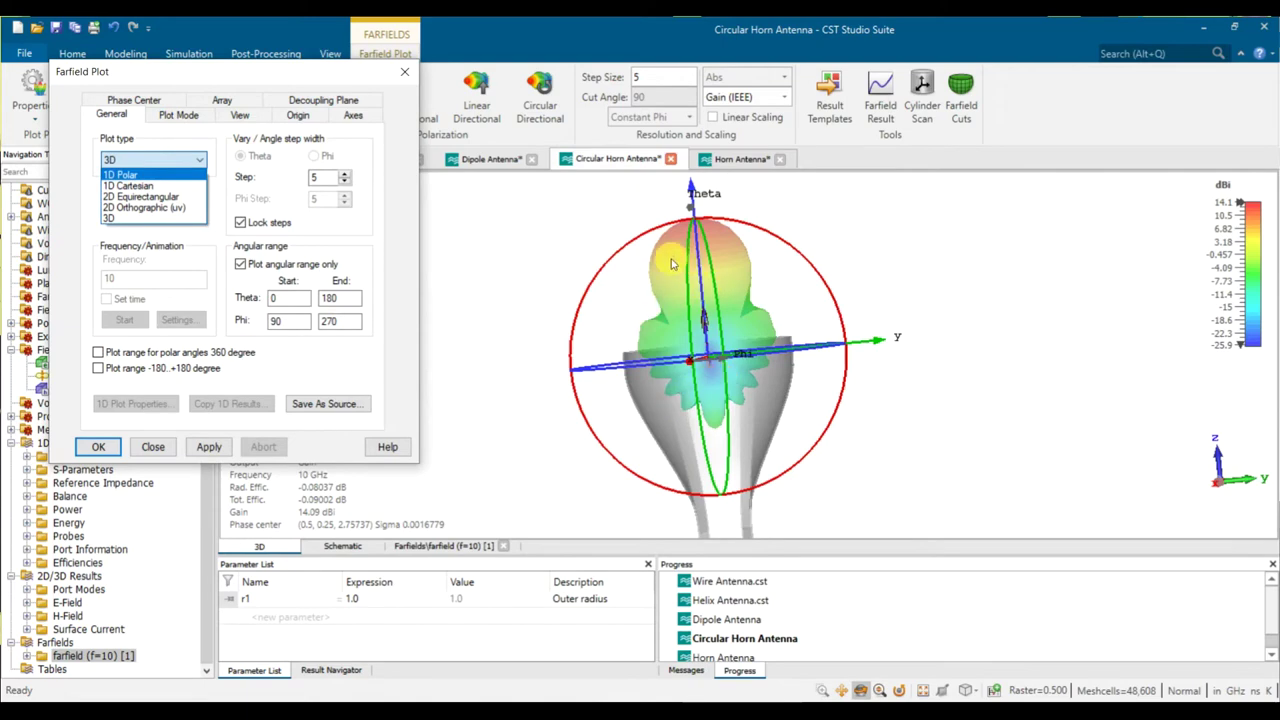
{"action": "left_click", "coordinate": [140, 176]}
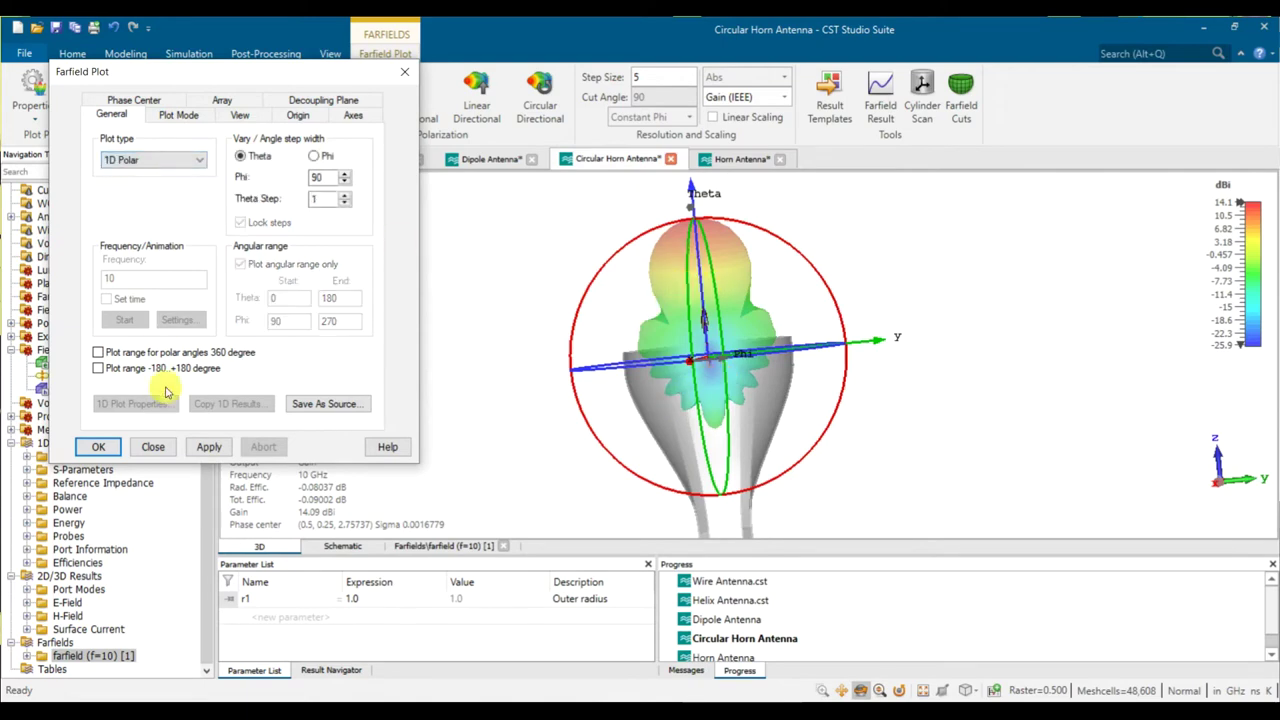
{"action": "left_click", "coordinate": [205, 450]}
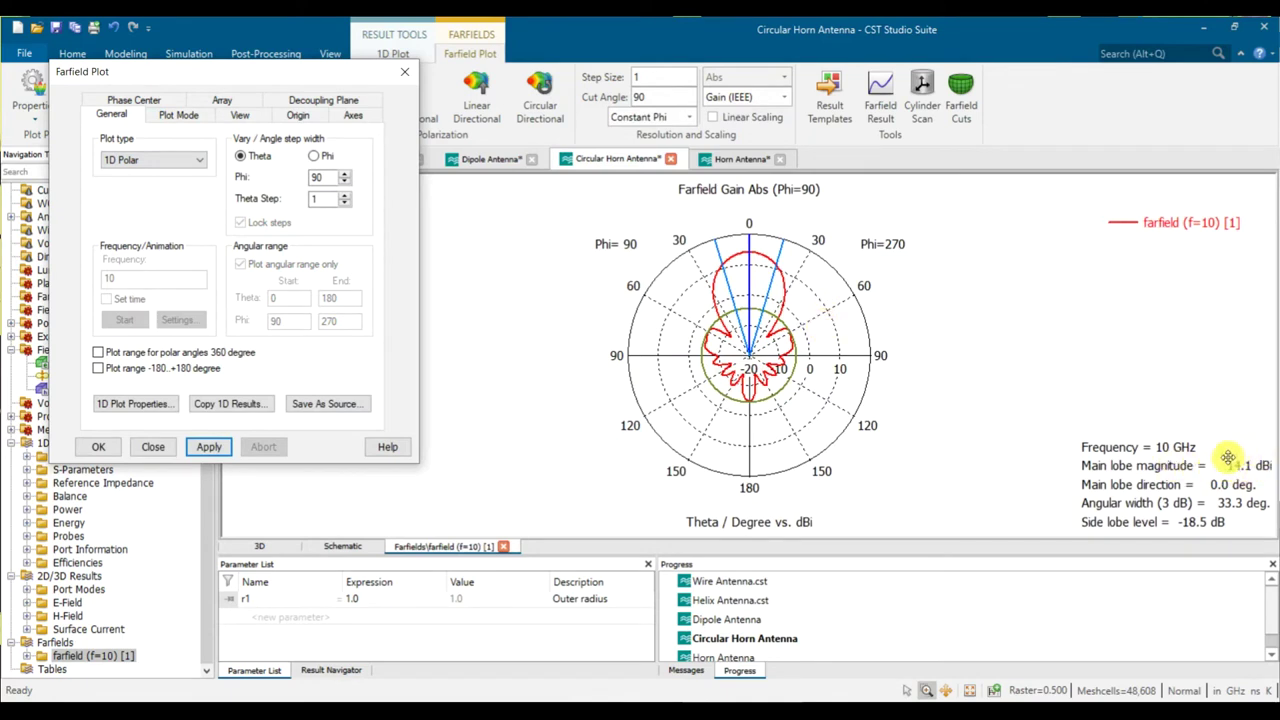
Return the farfield to the 3D plot with phi limited to 90–270 and inspect the sliced lobe from several angles.
{"action": "left_click", "coordinate": [163, 159]}
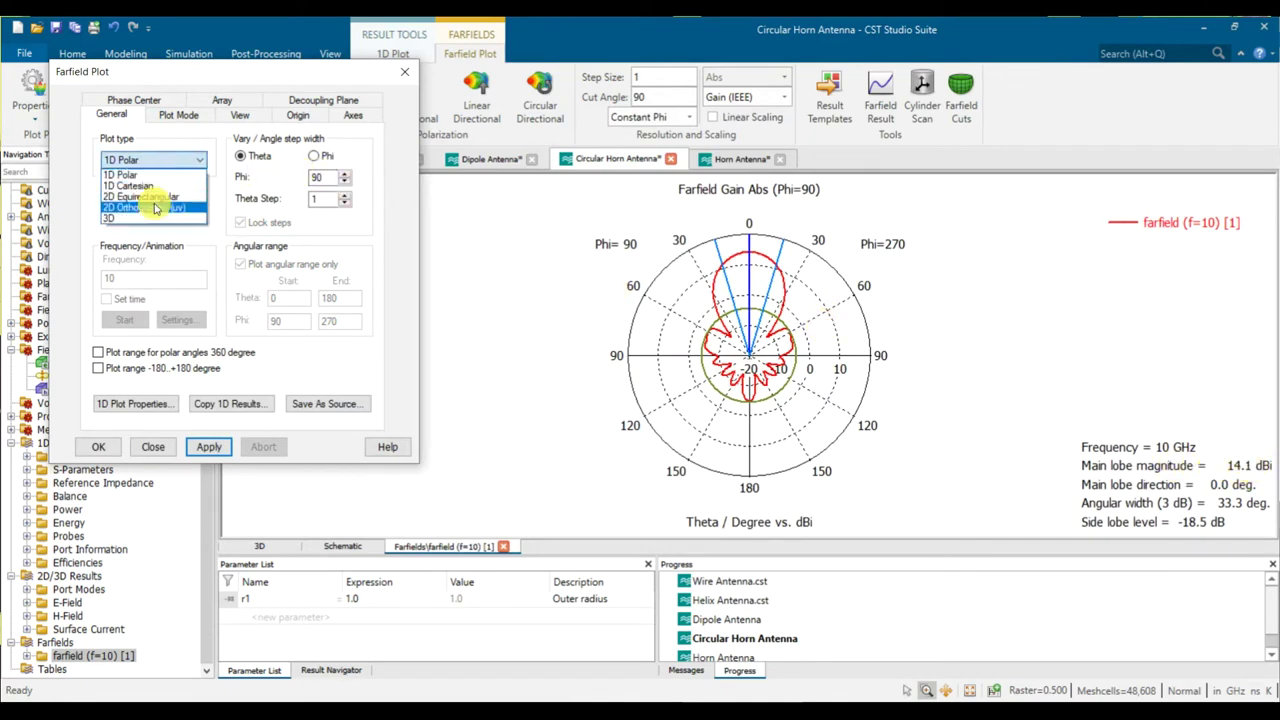
{"action": "left_click", "coordinate": [140, 212]}
{"action": "left_click", "coordinate": [212, 447]}
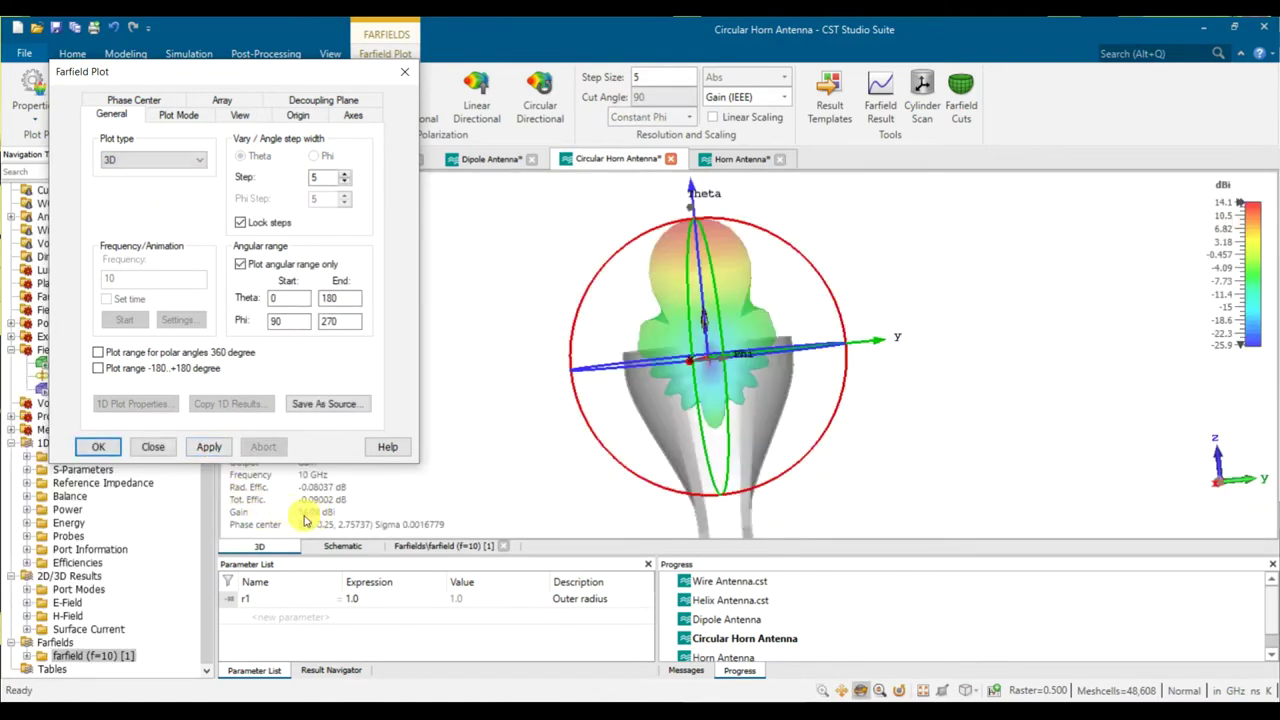
{"action": "left_click_drag", "start_coordinate": [752, 470], "coordinate": [757, 468]}
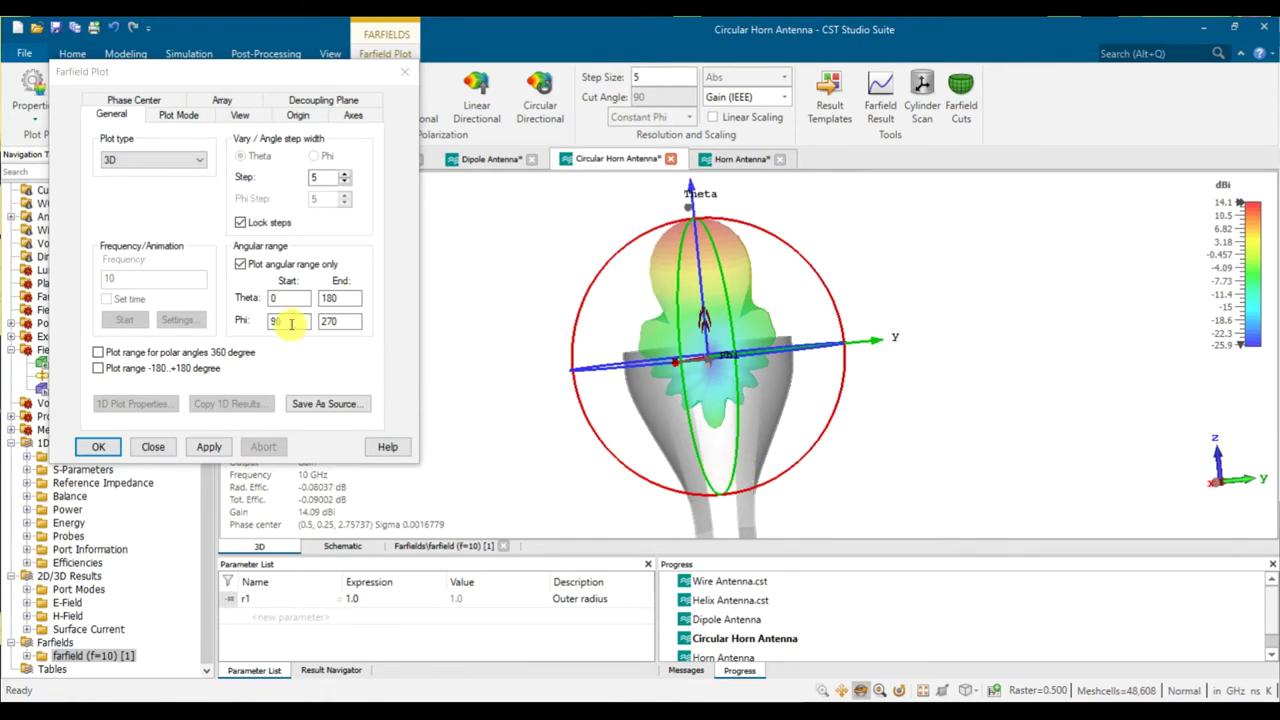
{"action": "left_click_drag", "start_coordinate": [703, 320], "coordinate": [704, 321]}
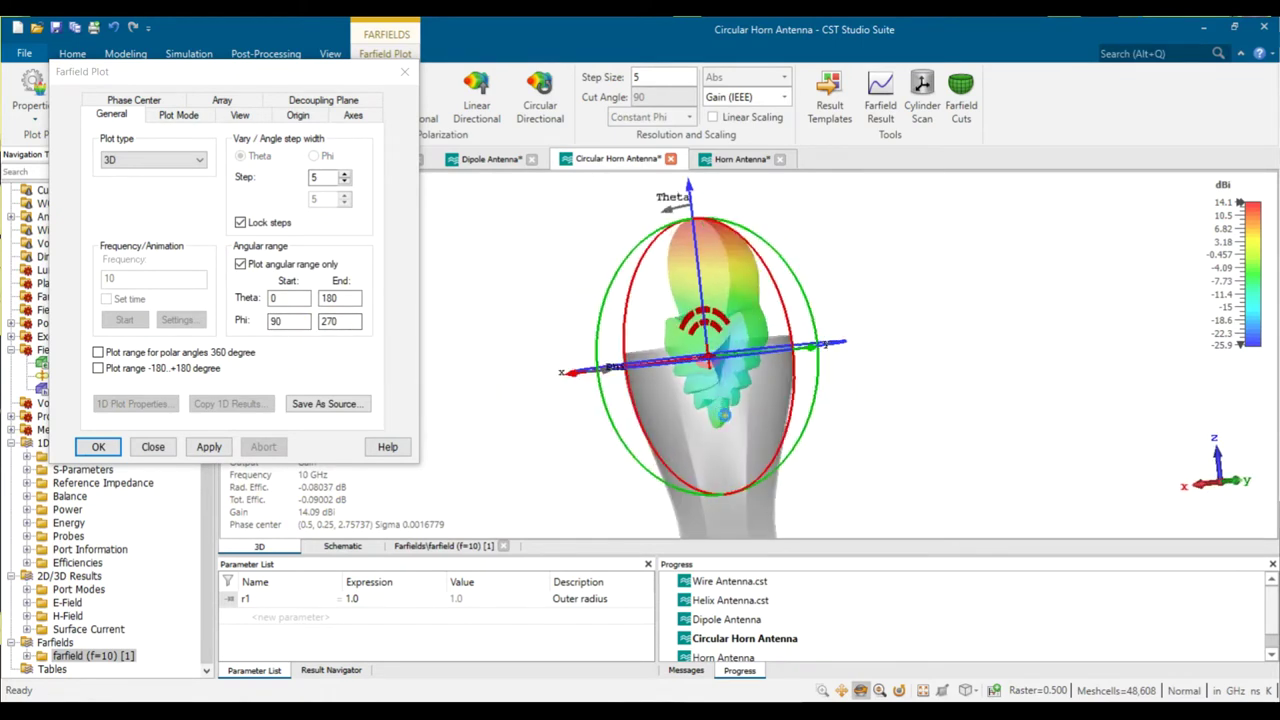
Plot the horn's farfield as a 1D polar cut with phi varied at theta 90.
{"action": "left_click", "coordinate": [162, 160]}
{"action": "left_click", "coordinate": [140, 190]}
{"action": "left_click", "coordinate": [316, 156]}
{"action": "left_click", "coordinate": [208, 447]}
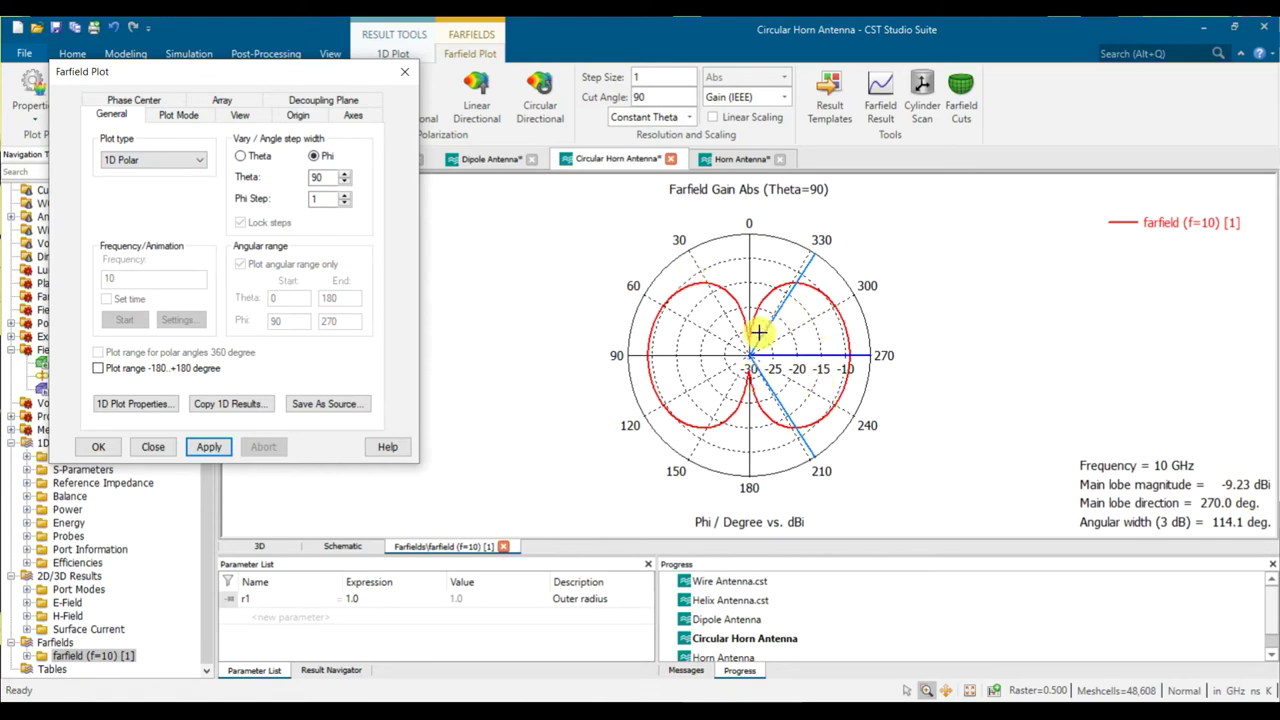
Plot the farfield in 3D with theta limited to 90–180 and phi to 0–360, and look at the cut along the z axis.
{"action": "left_click", "coordinate": [150, 160]}
{"action": "left_click", "coordinate": [150, 218]}
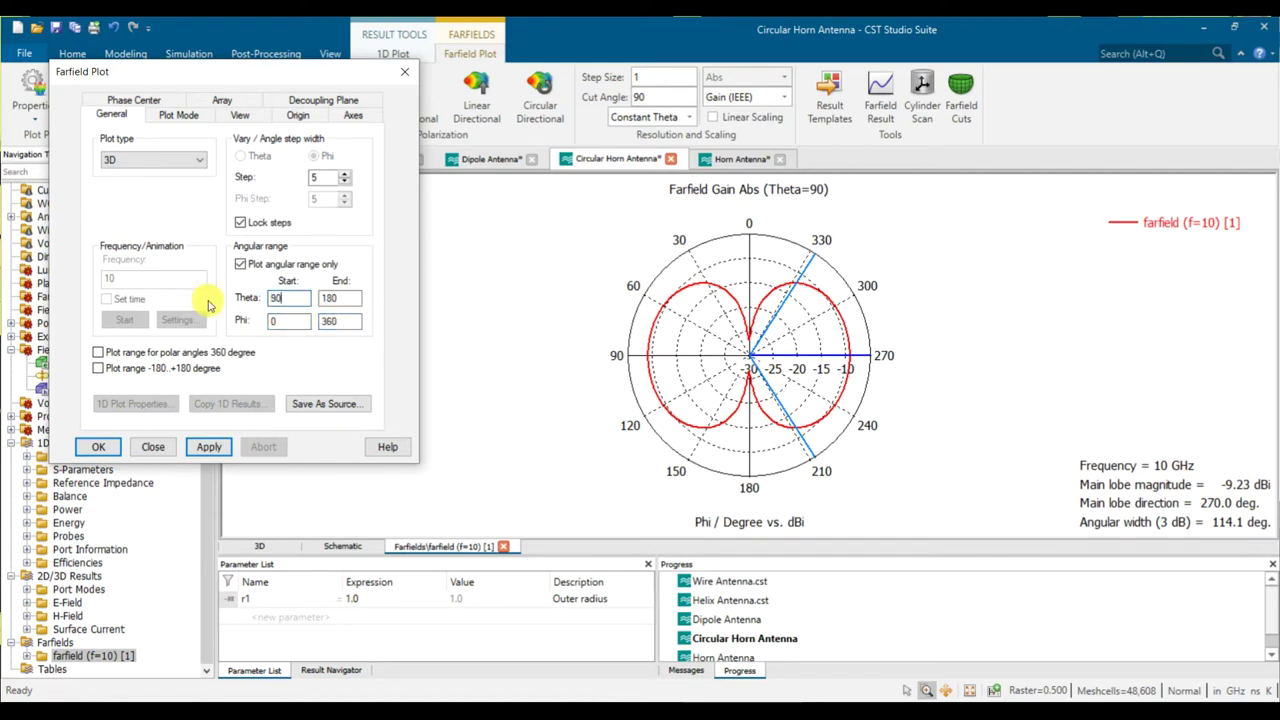
{"action": "left_click", "coordinate": [207, 448]}
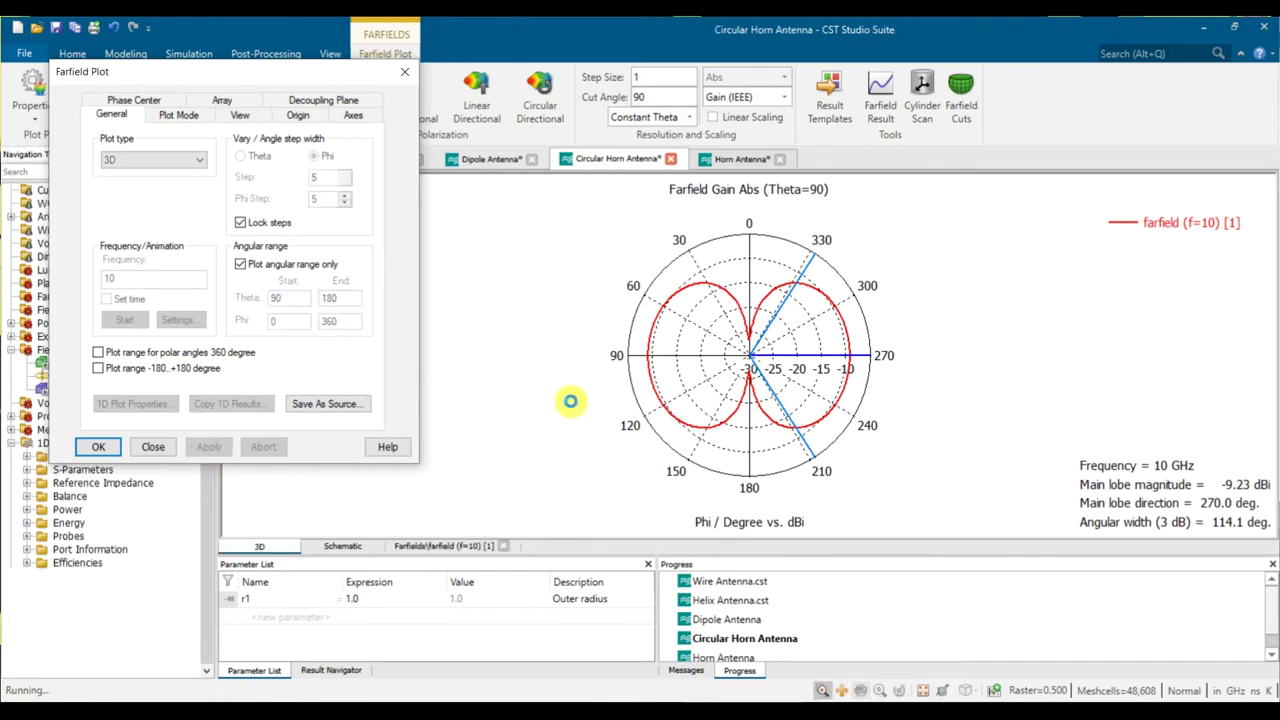
{"action": "left_click_drag", "start_coordinate": [740, 423], "coordinate": [675, 270]}
{"action": "left_click_drag", "start_coordinate": [560, 378], "coordinate": [847, 441]}
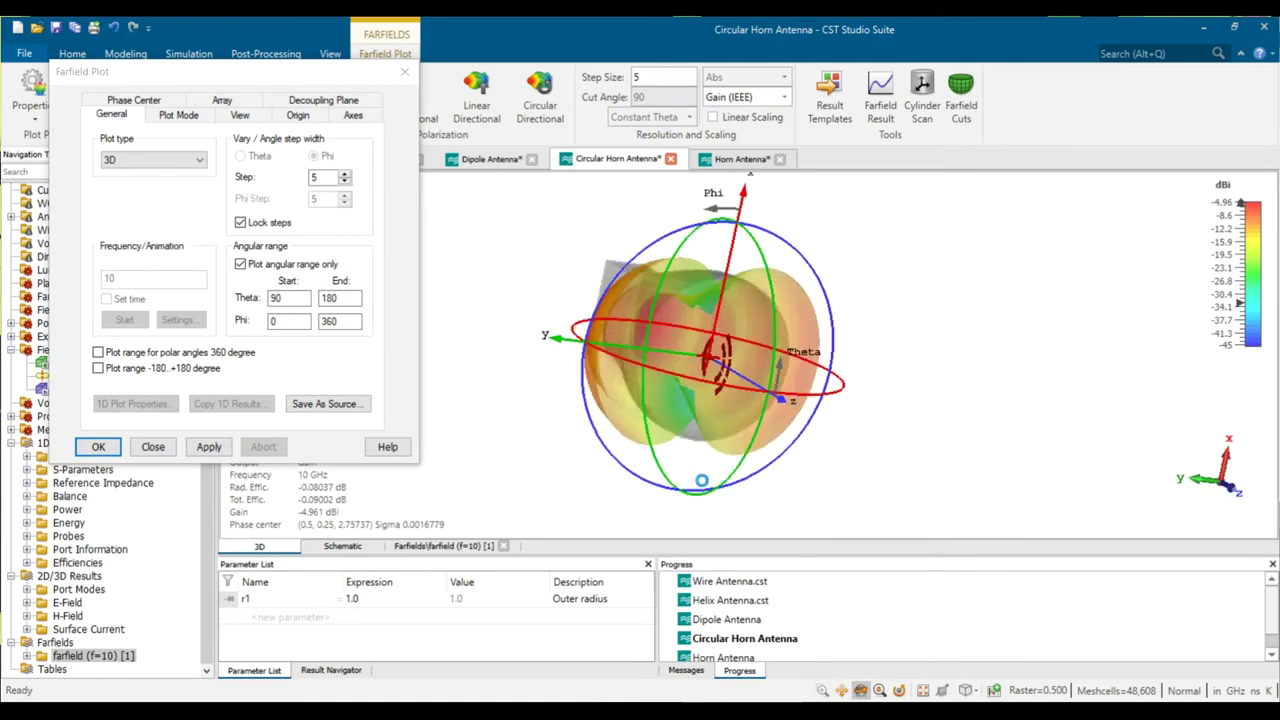
Move the farfield plot settings clear of the display options and turn off farfield transparency.
{"action": "left_click_drag", "start_coordinate": [213, 83], "coordinate": [225, 183]}
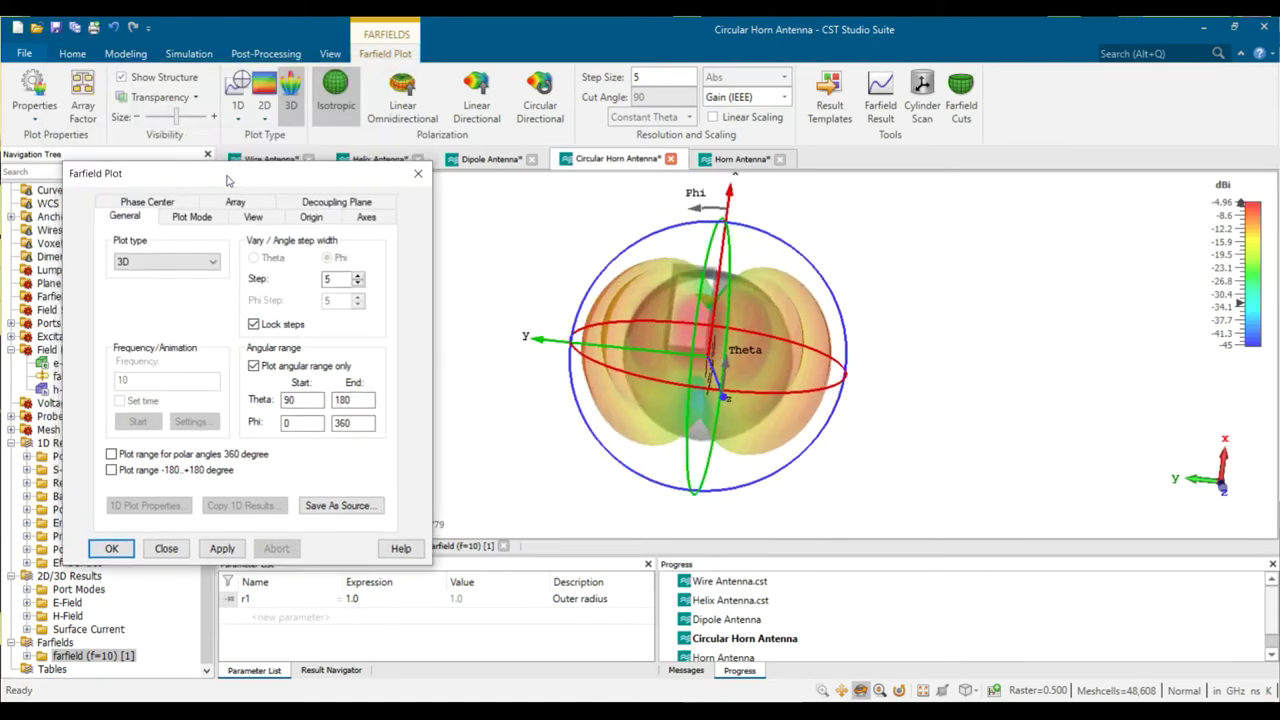
{"action": "left_click", "coordinate": [160, 97]}
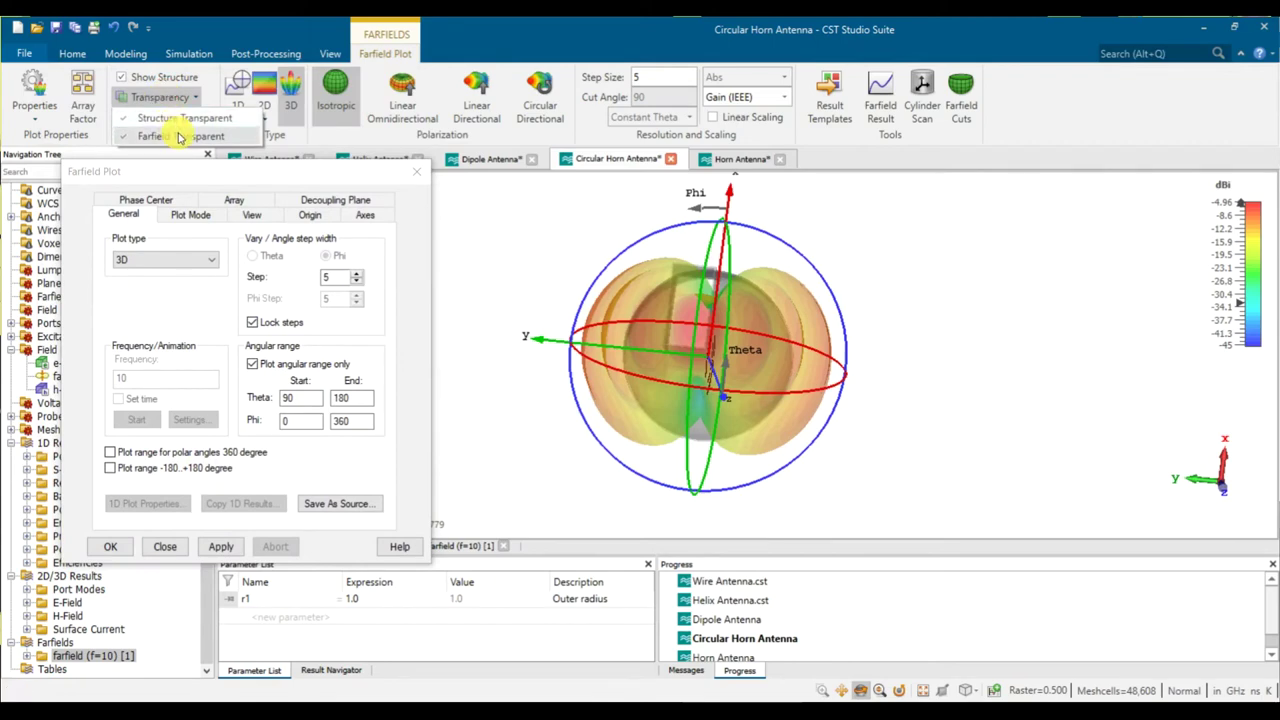
{"action": "left_click", "coordinate": [178, 134]}
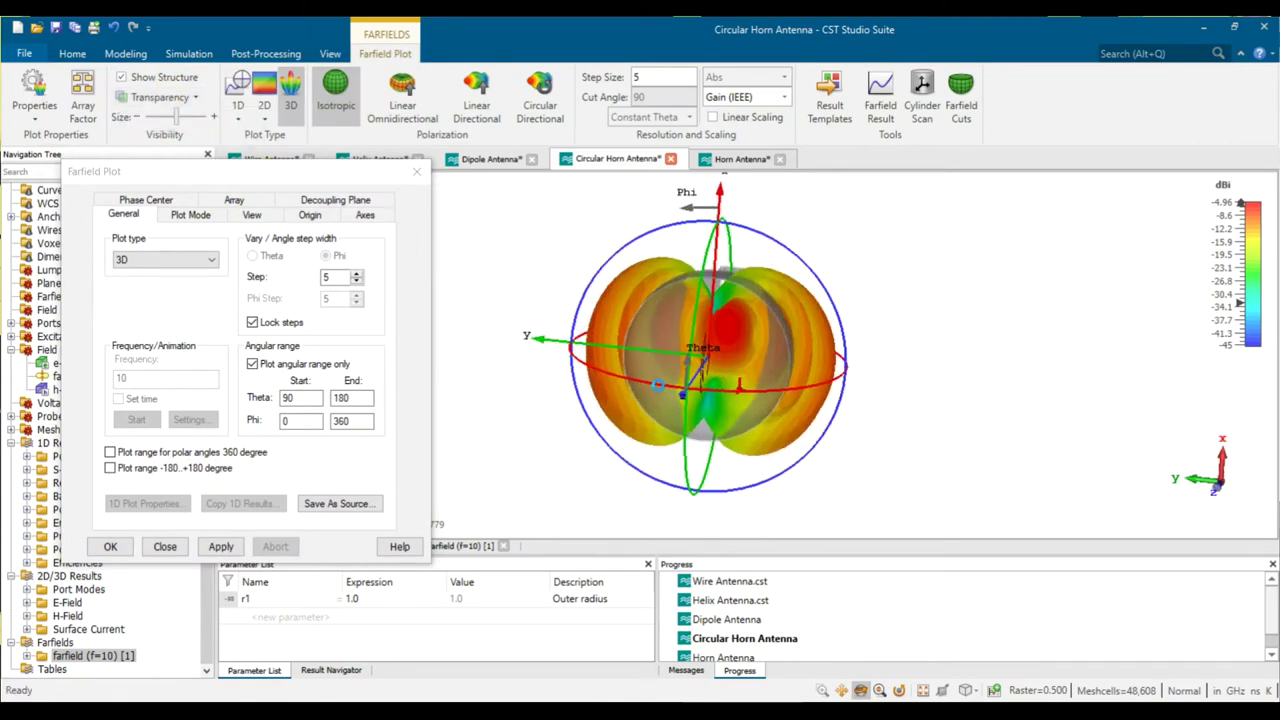
Enable linear scaling for the 3D farfield and examine the two lobes in the theta 90 plane up close.
{"action": "left_click", "coordinate": [725, 121]}
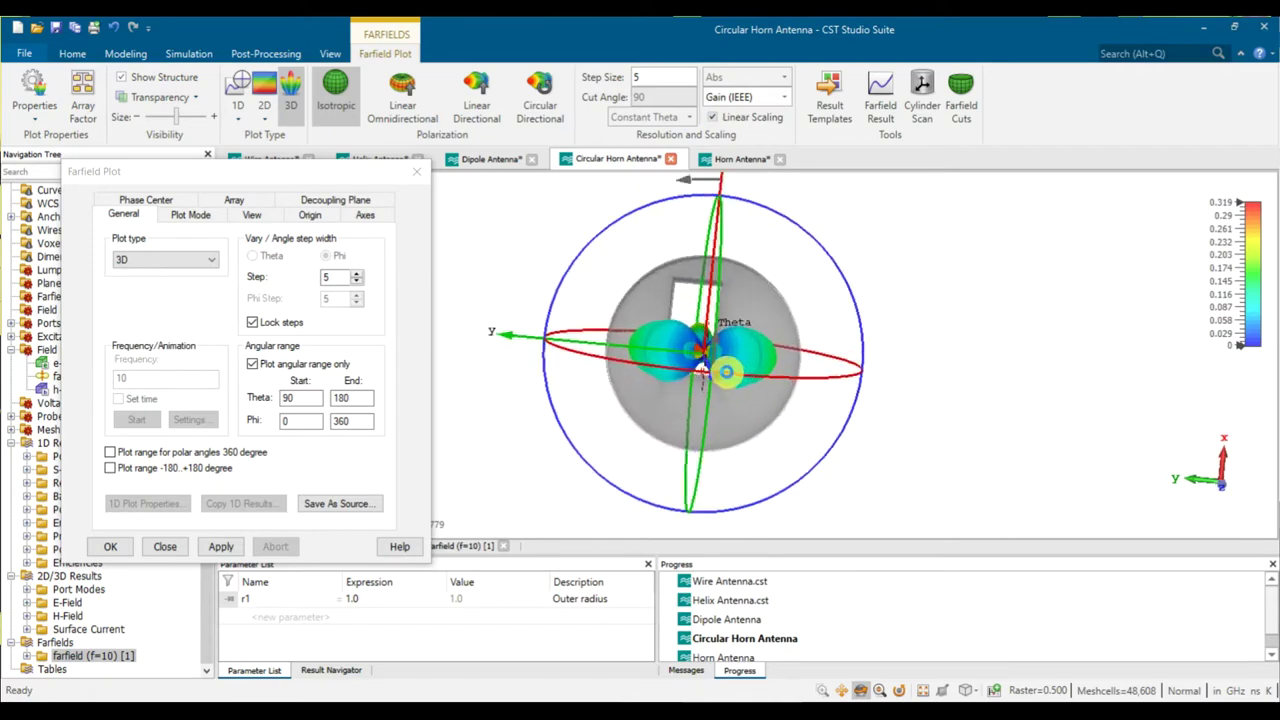
{"action": "scroll", "coordinate": [690, 355], "scroll_direction": "up", "scroll_amount": 2}
{"action": "scroll", "coordinate": [679, 328], "scroll_direction": "up", "scroll_amount": 3}
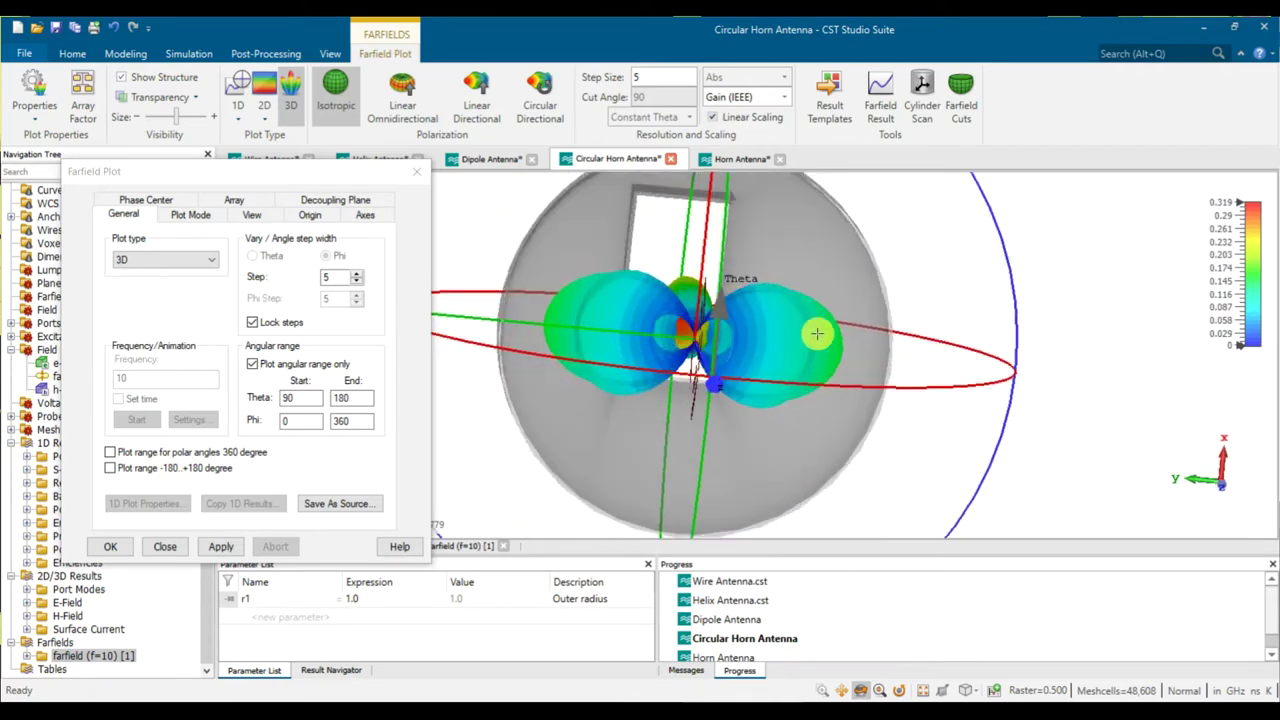
{"action": "scroll", "coordinate": [748, 345], "scroll_direction": "down", "scroll_amount": 3}
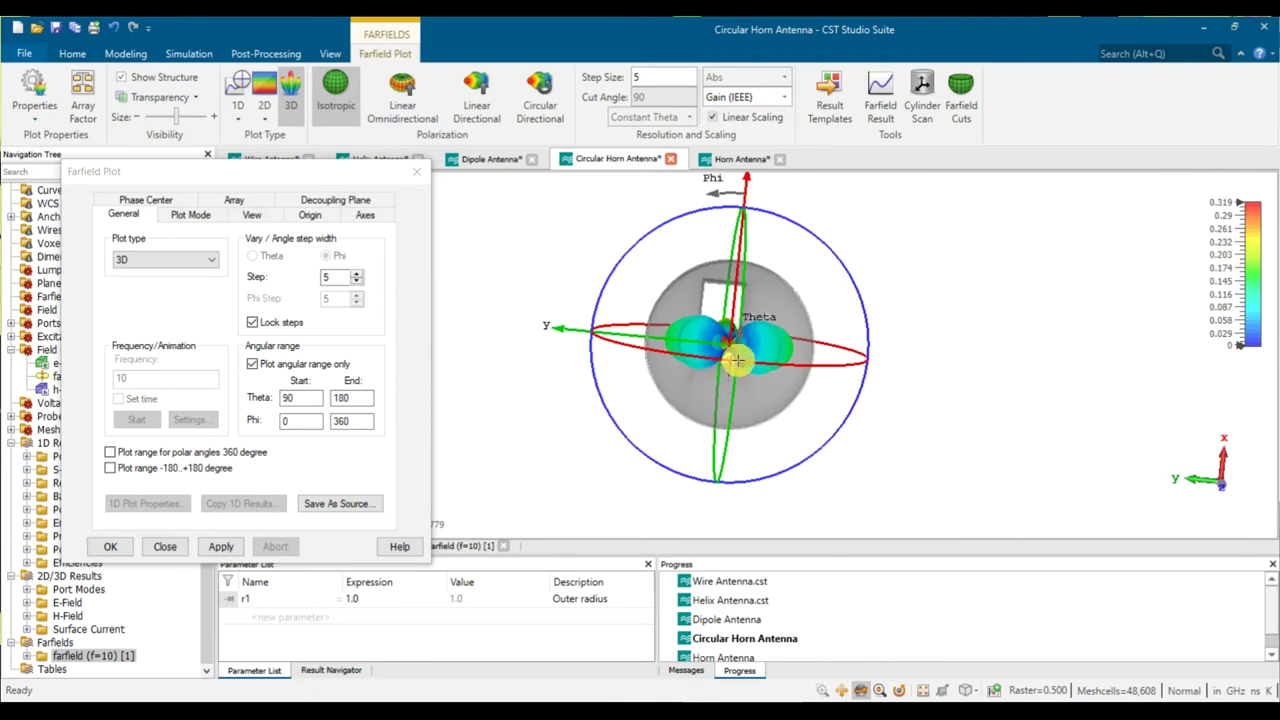
{"action": "left_click_drag", "start_coordinate": [730, 183], "coordinate": [790, 368]}
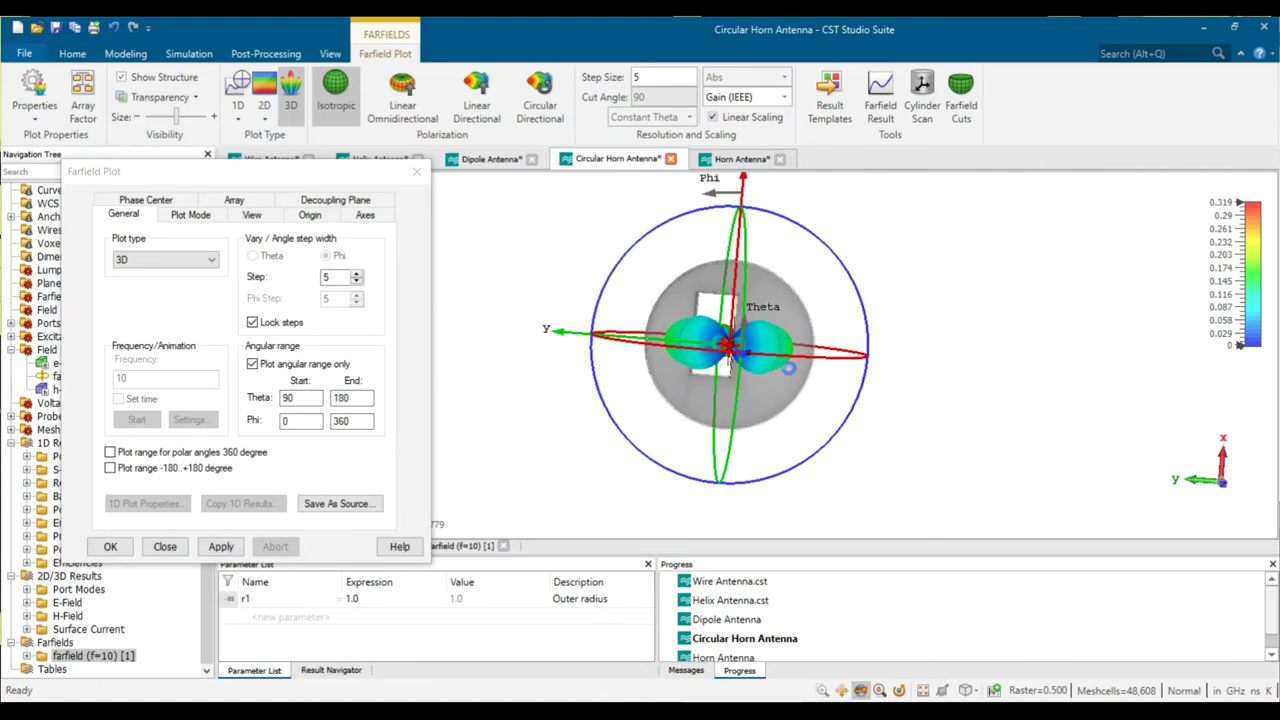
Plot the linearly scaled farfield as a 1D polar cut with phi varied at theta 90.
{"action": "left_click", "coordinate": [196, 240]}
{"action": "left_click", "coordinate": [195, 259]}
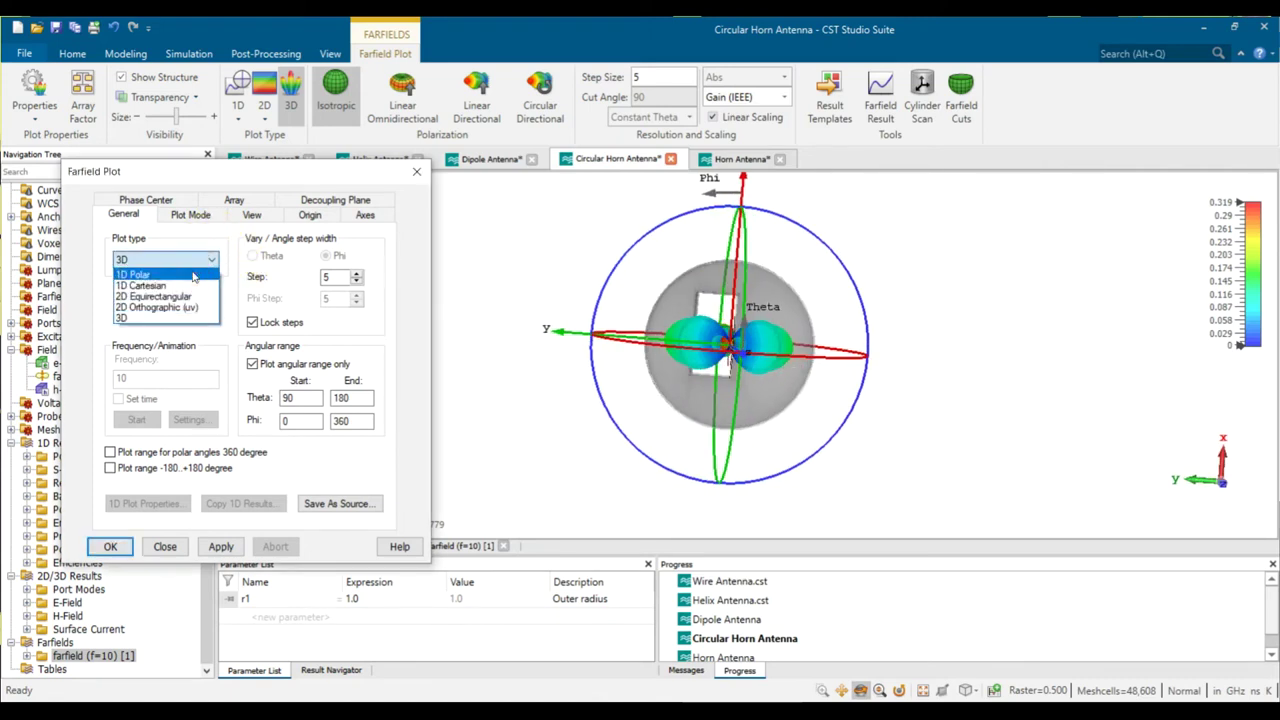
{"action": "left_click", "coordinate": [185, 282]}
{"action": "left_click", "coordinate": [222, 547]}
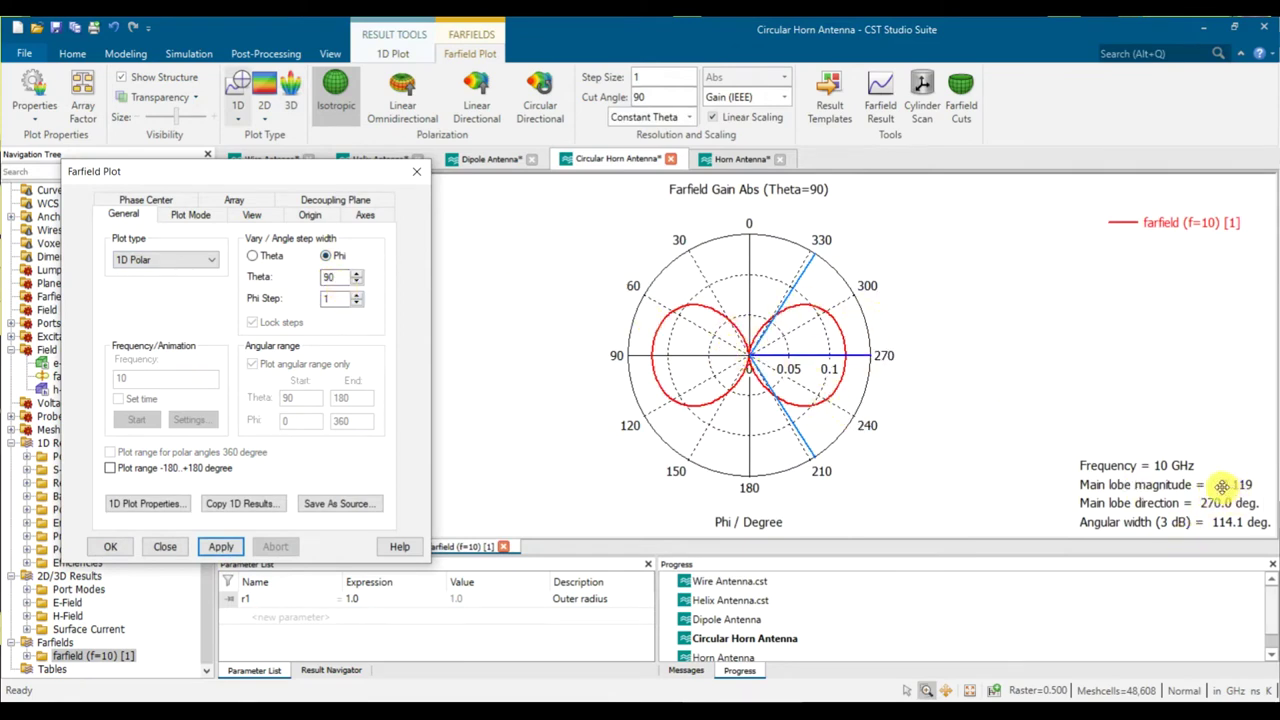
Switch the linearly scaled farfield back to 3D with theta 90–180 and inspect its lobes against the phi and theta axes.
{"action": "left_click", "coordinate": [206, 259]}
{"action": "left_click", "coordinate": [177, 321]}
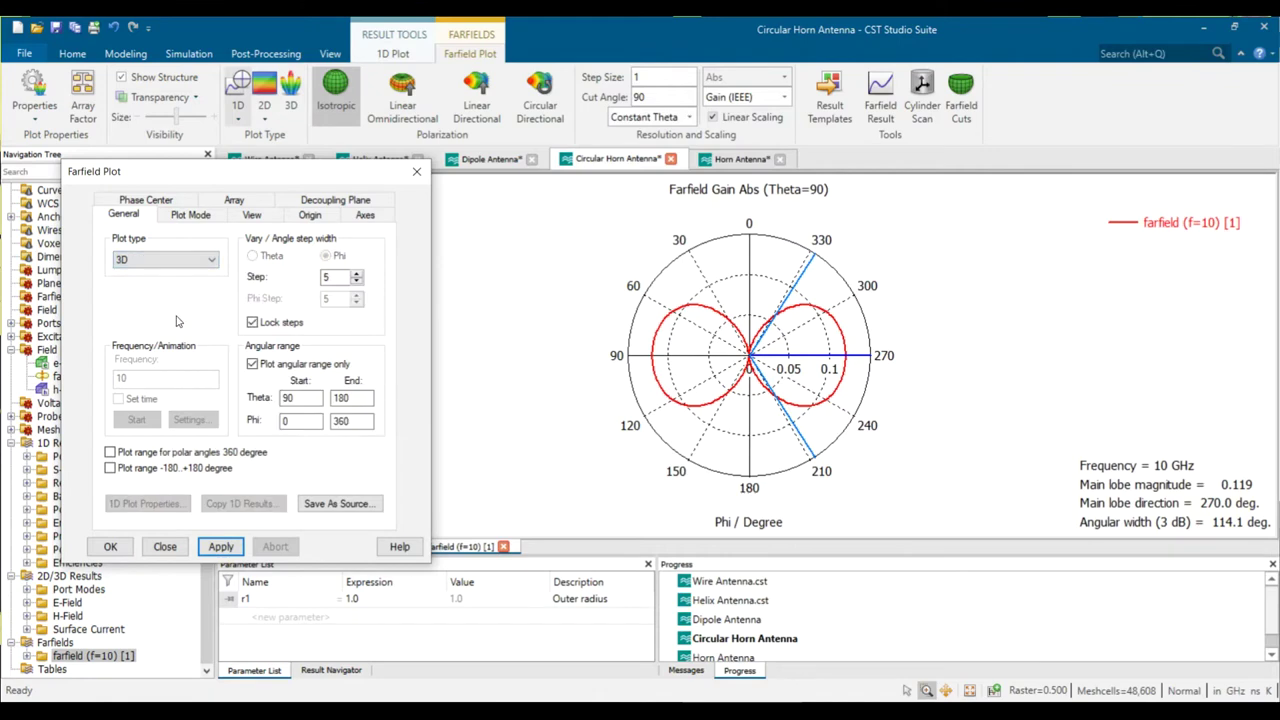
{"action": "left_click", "coordinate": [236, 547]}
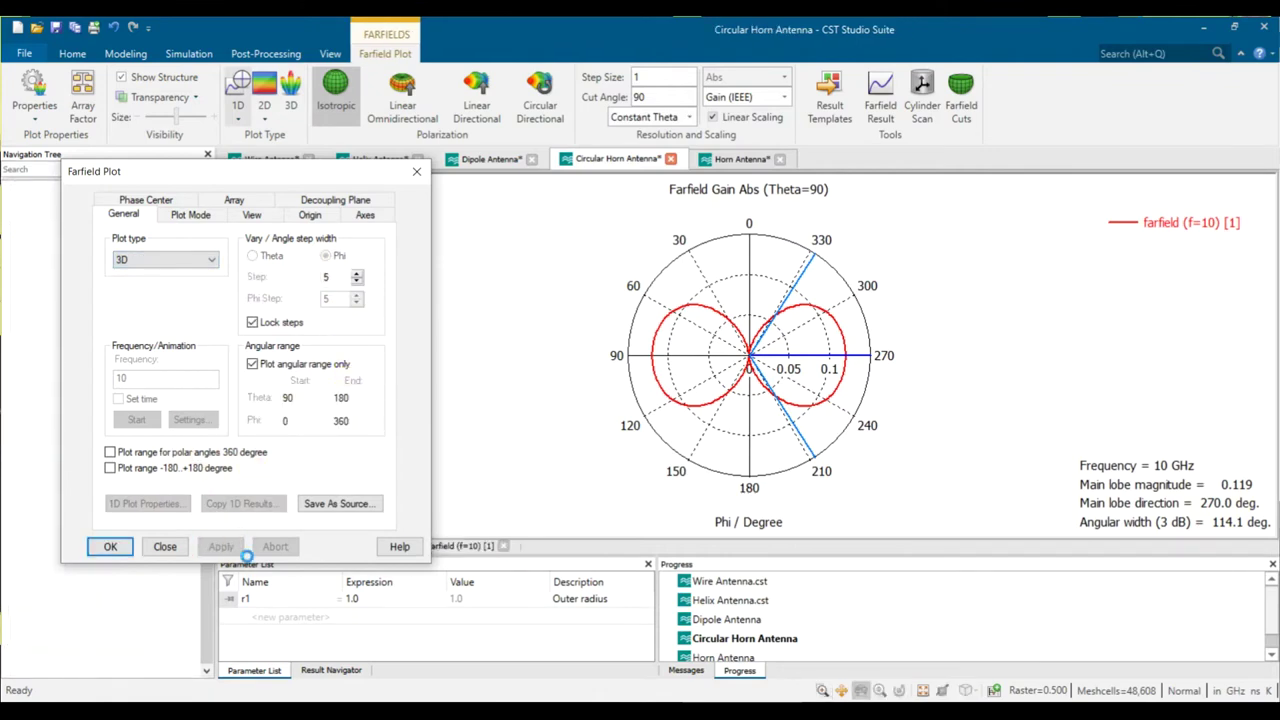
{"action": "left_click_drag", "start_coordinate": [354, 175], "coordinate": [323, 101]}
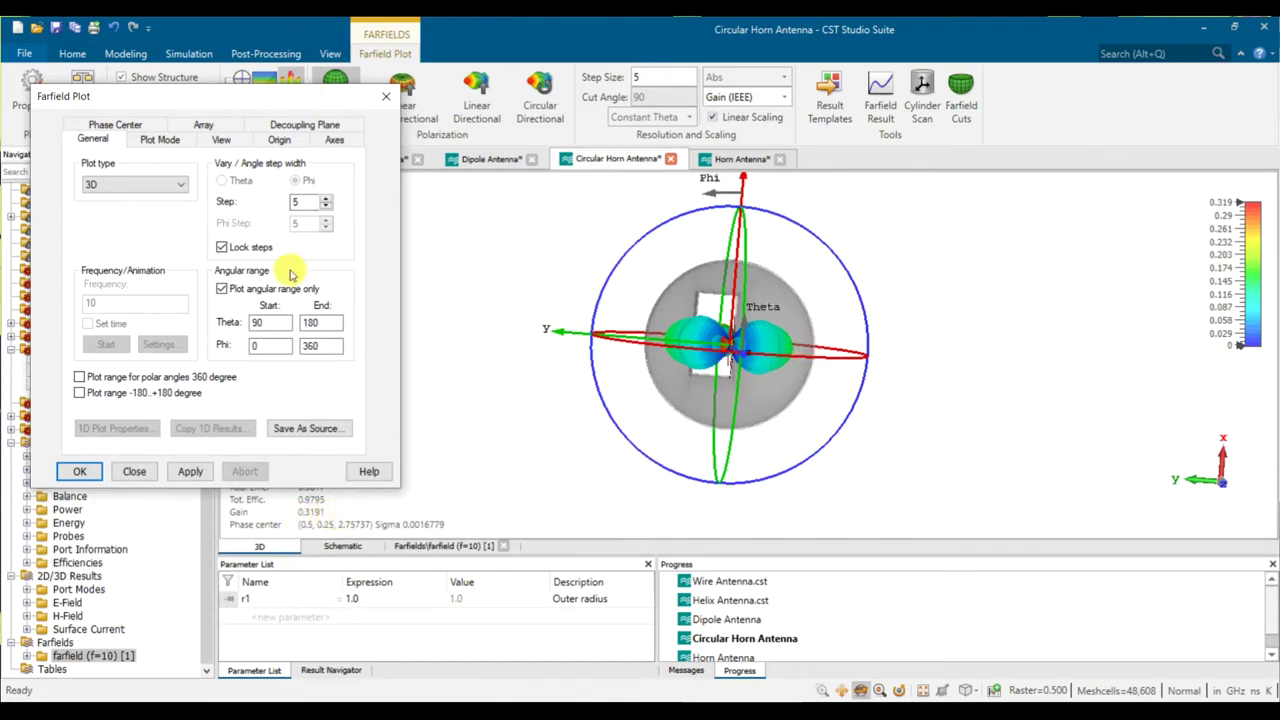
{"action": "left_click", "coordinate": [168, 198]}
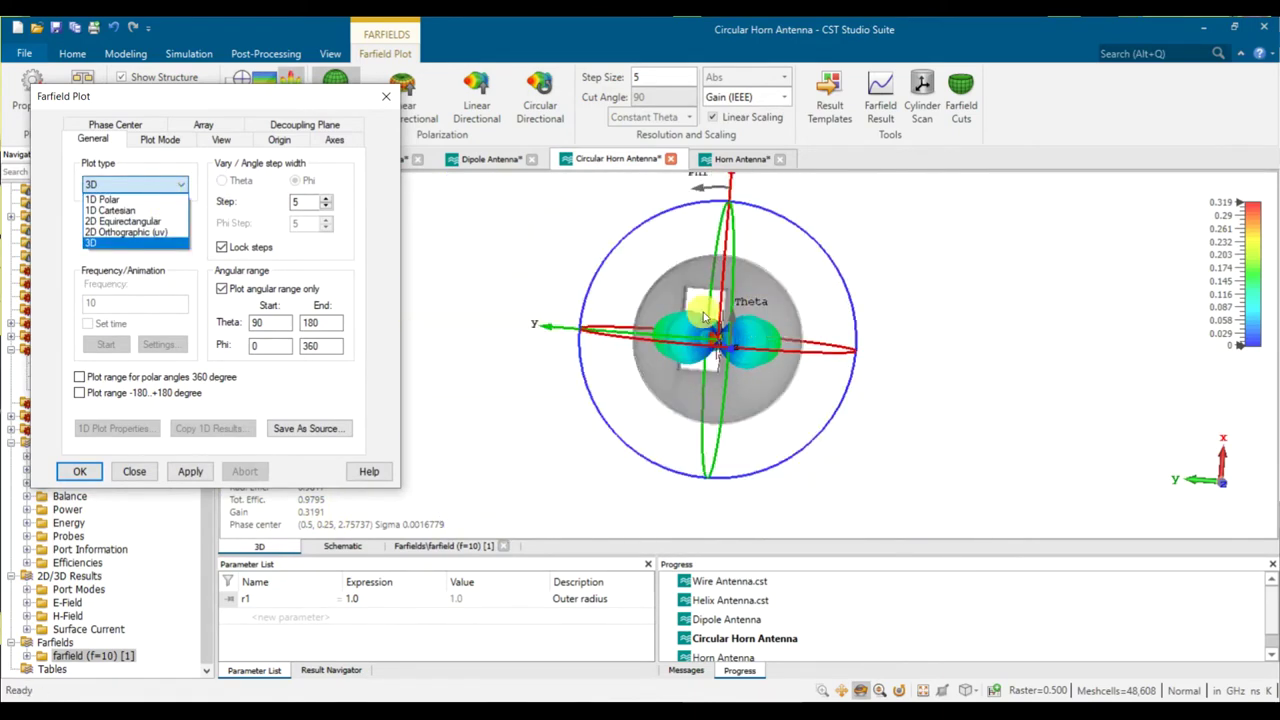
{"action": "left_click", "coordinate": [717, 236]}
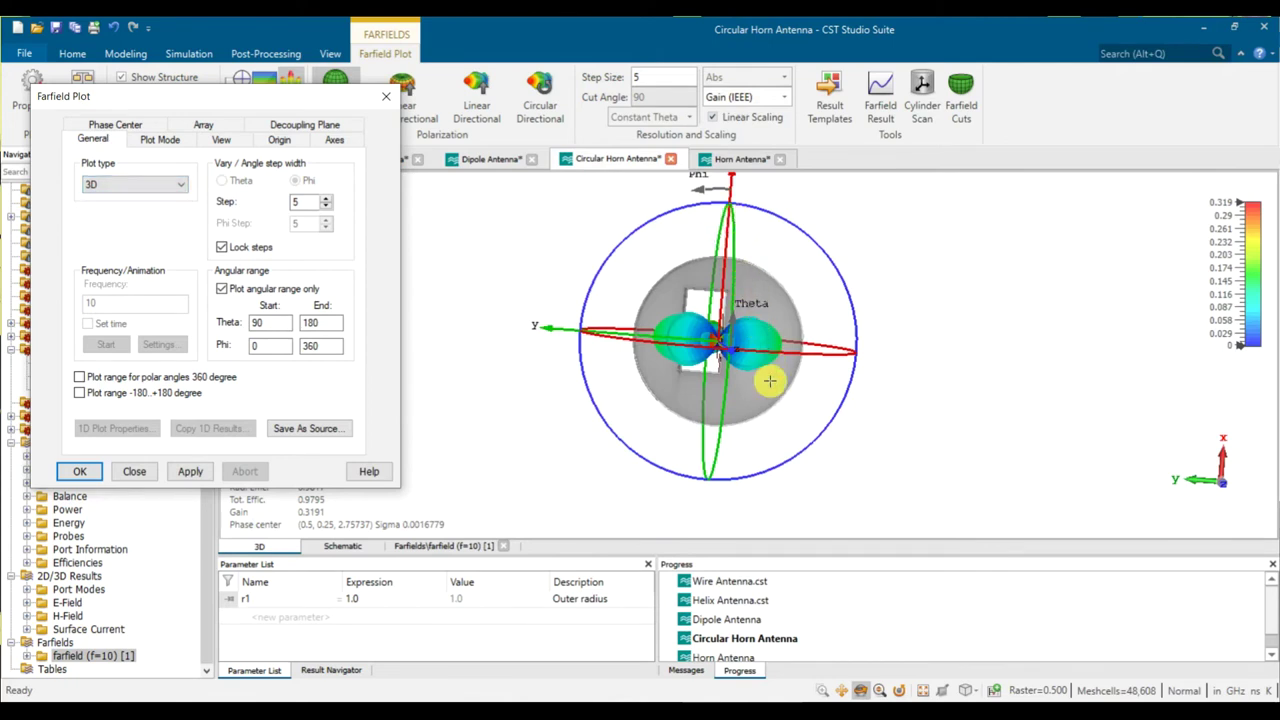
{"action": "left_click_drag", "start_coordinate": [744, 388], "coordinate": [700, 430]}
Set the theta range's start to 0 in the 3D plot and turn off linear scaling to show the full lobe in dBi.
{"action": "left_click", "coordinate": [275, 323]}
{"action": "left_click", "coordinate": [190, 471]}
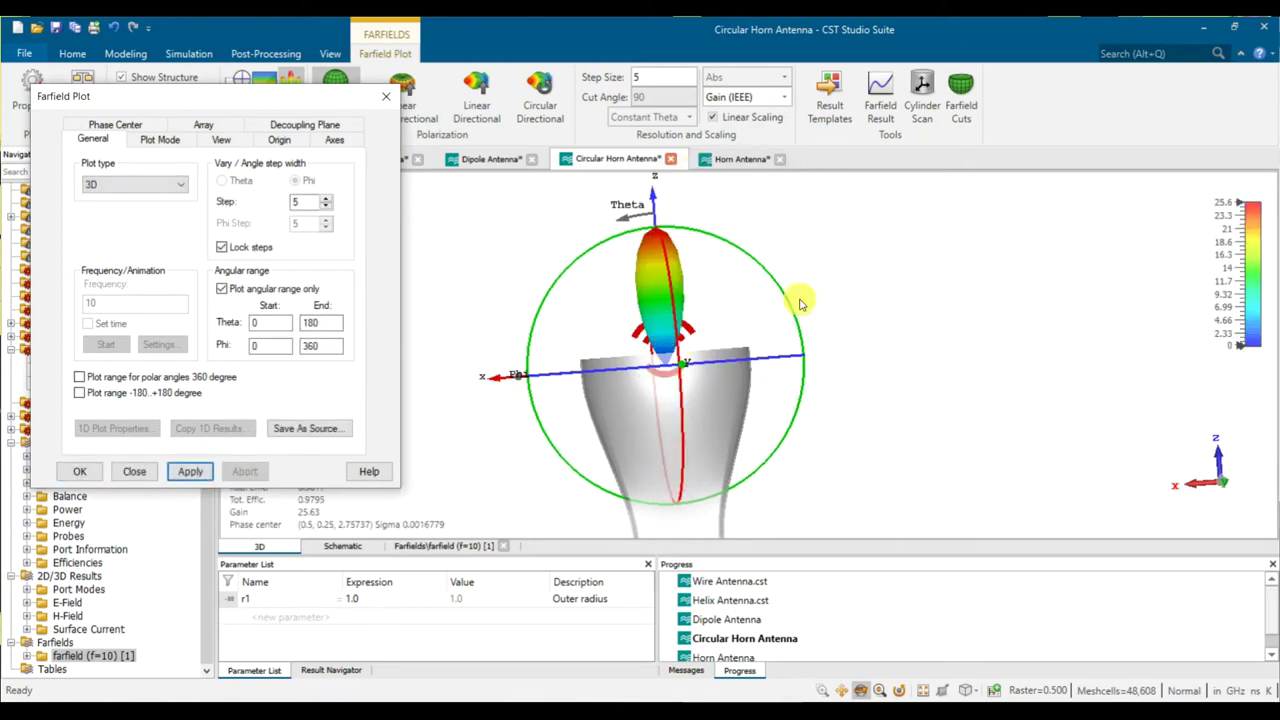
{"action": "left_click", "coordinate": [737, 120]}
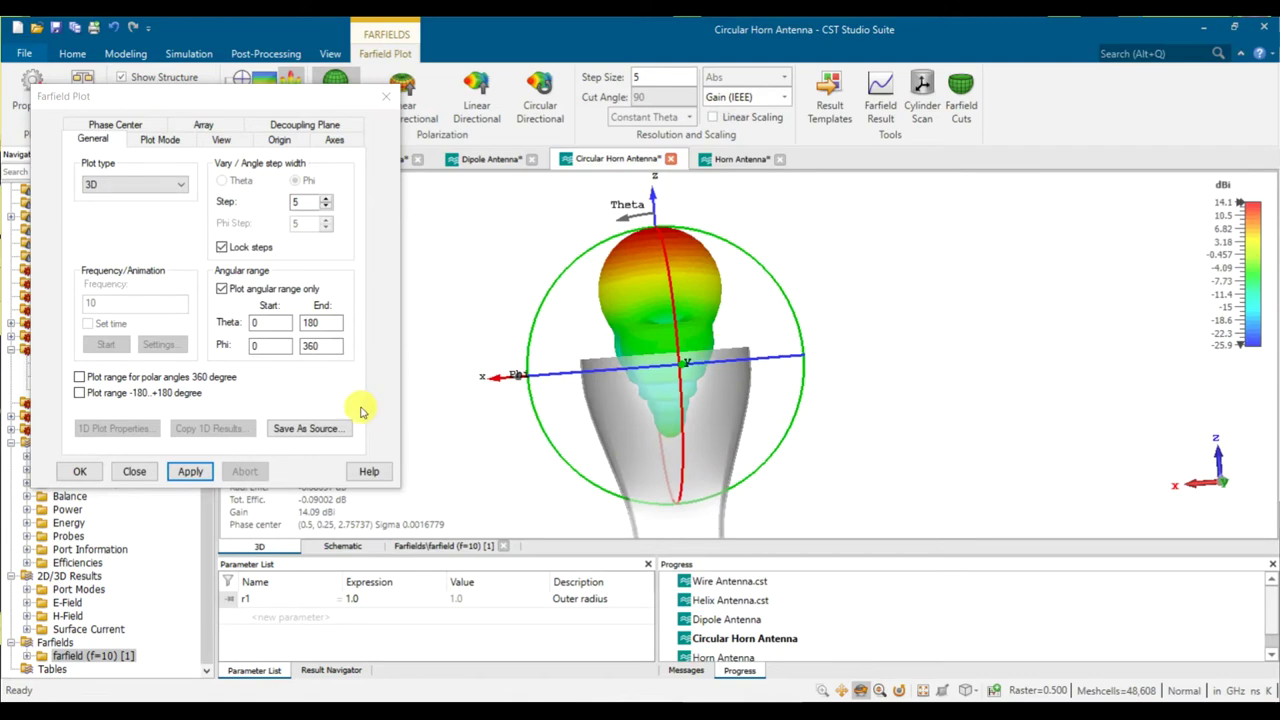
{"action": "left_click_drag", "start_coordinate": [707, 469], "coordinate": [661, 487]}
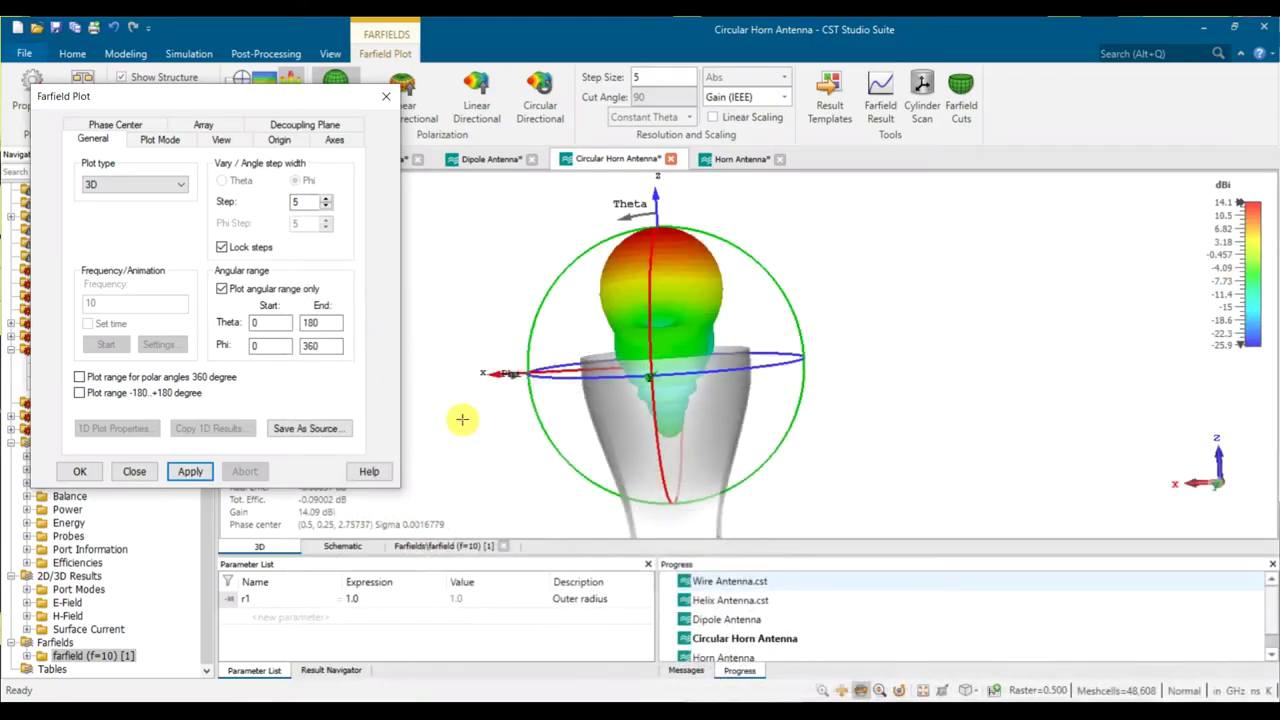
Restrict the 3D farfield to phi 90–270 and inspect the half pattern against the x axis and the phi direction.
{"action": "double_click", "coordinate": [243, 344]}
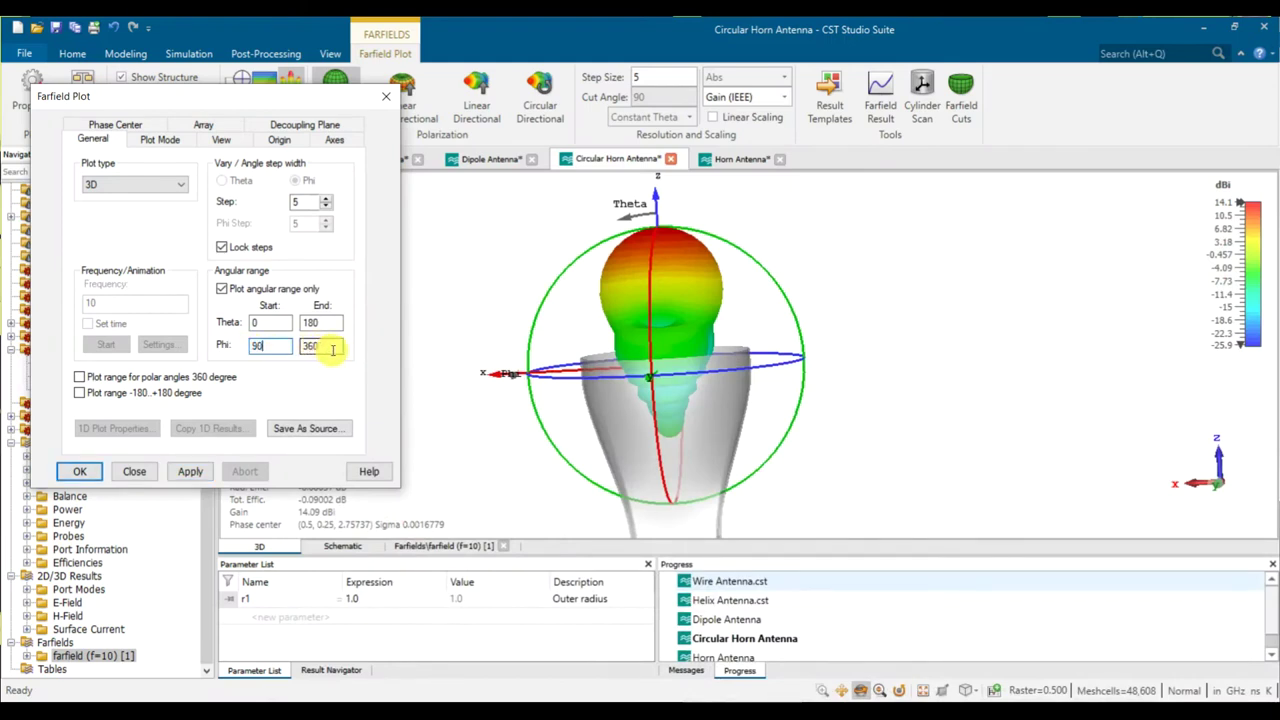
{"action": "left_click", "coordinate": [189, 470]}
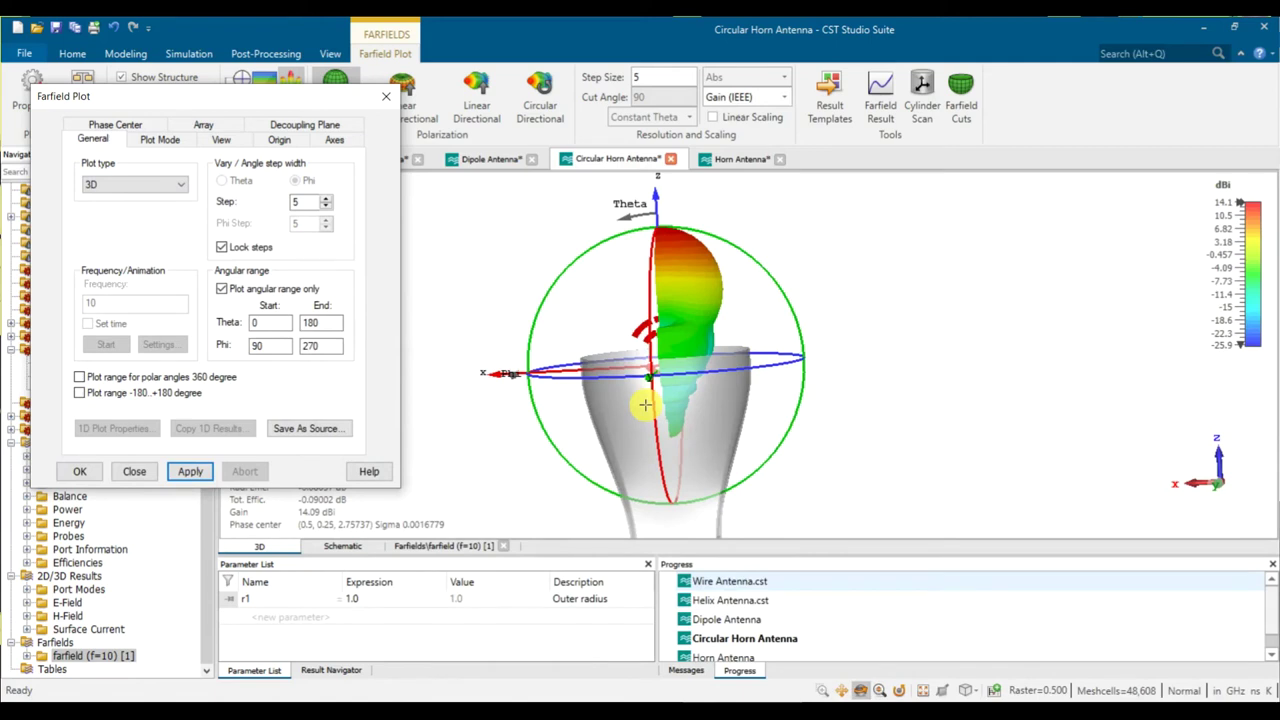
{"action": "left_click_drag", "start_coordinate": [651, 391], "coordinate": [680, 280]}
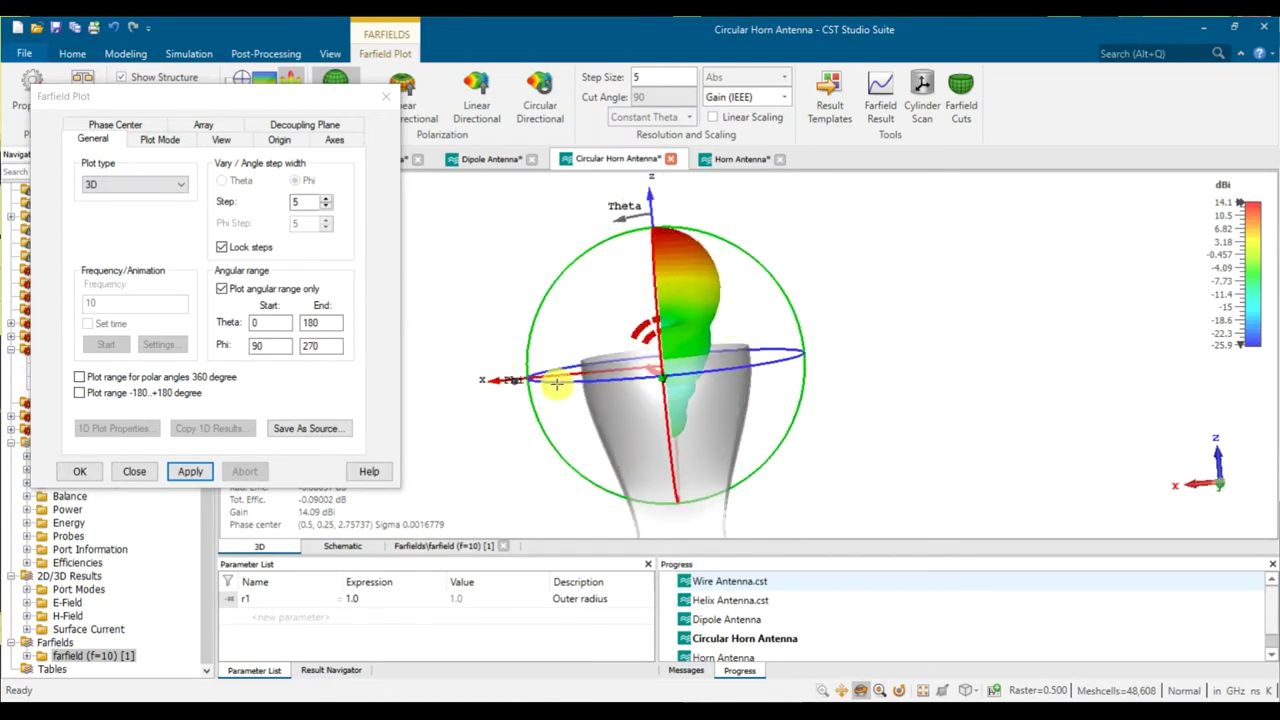
{"action": "left_click_drag", "start_coordinate": [676, 403], "coordinate": [761, 403]}
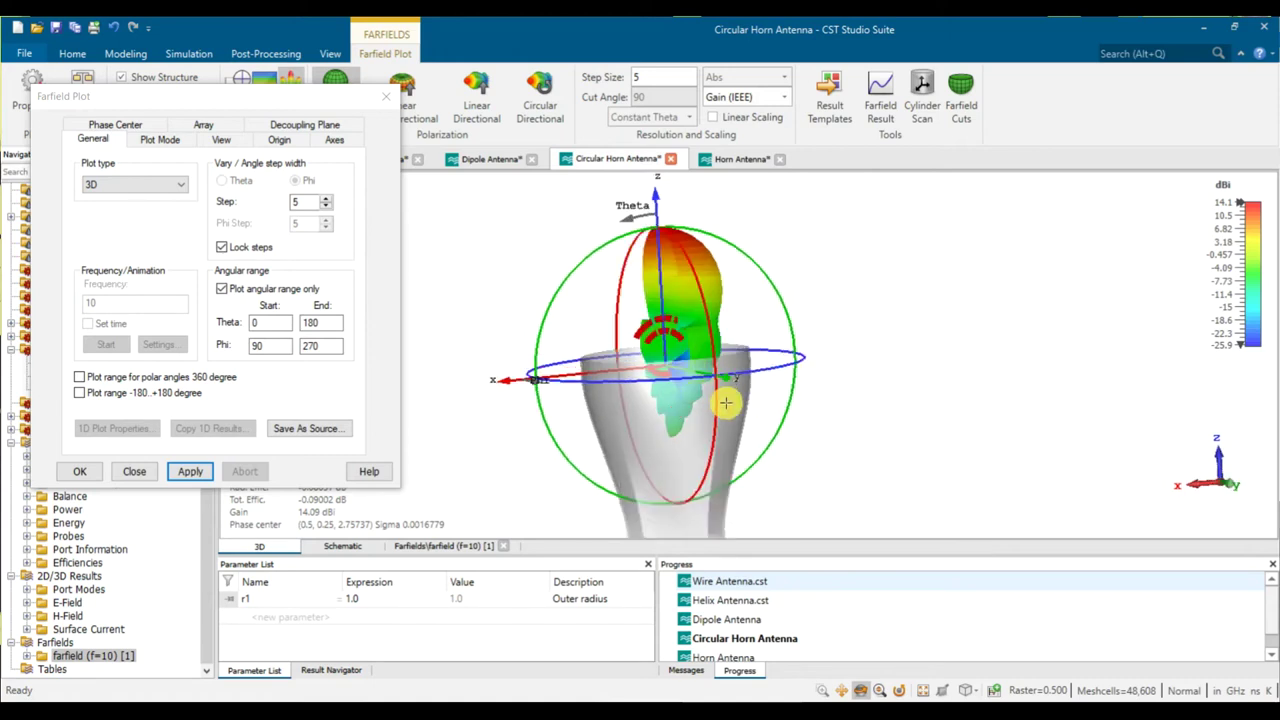
{"action": "left_click_drag", "start_coordinate": [711, 400], "coordinate": [668, 401]}
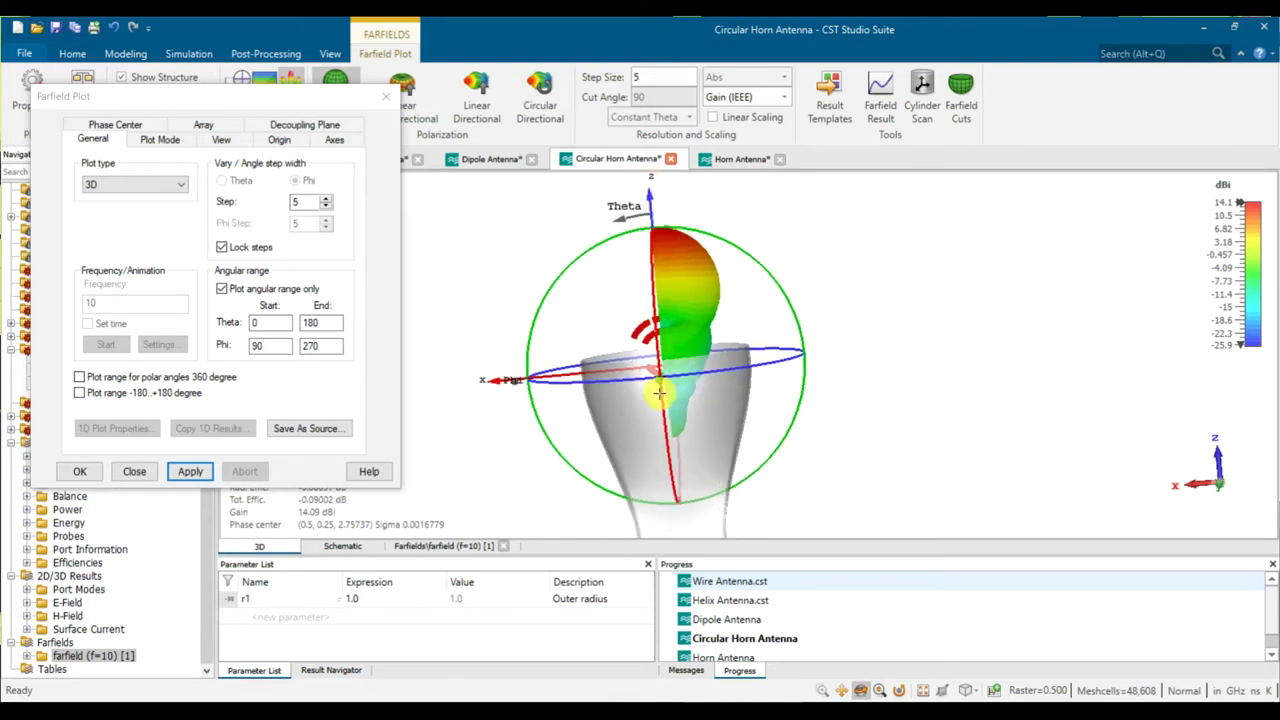
{"action": "left_click_drag", "start_coordinate": [684, 393], "coordinate": [754, 368]}
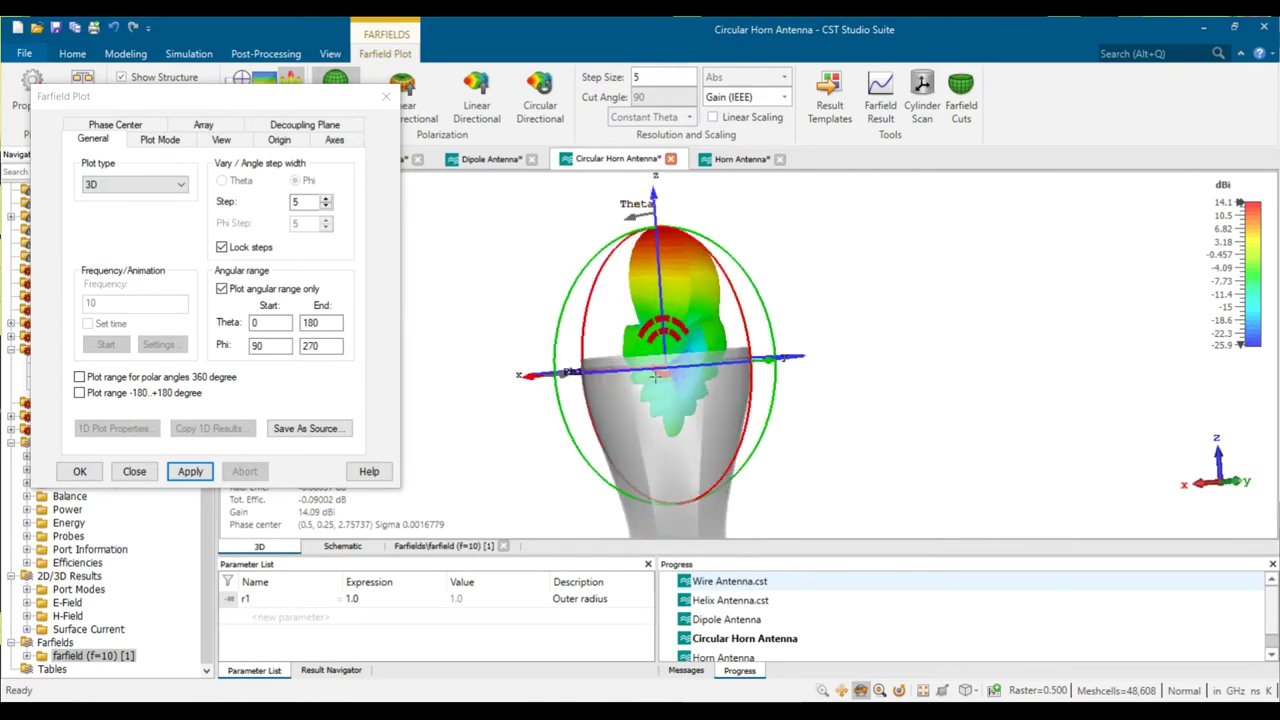
{"action": "left_click_drag", "start_coordinate": [658, 378], "coordinate": [652, 423]}
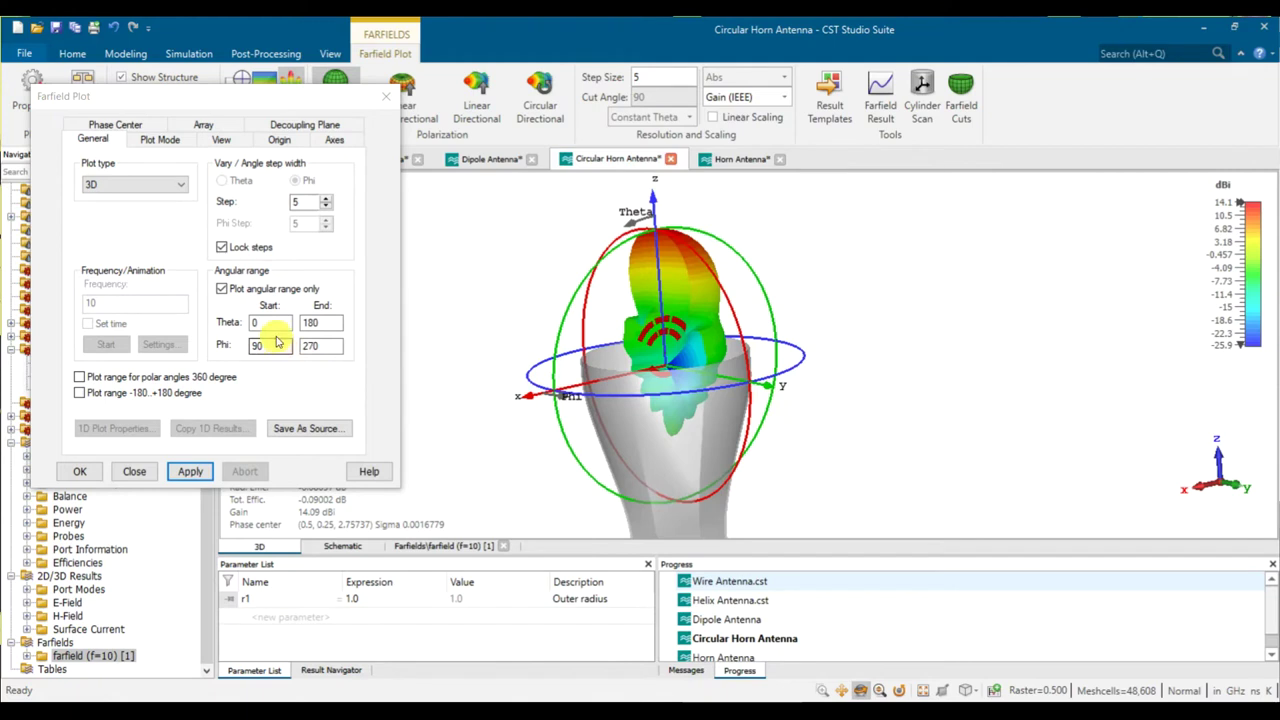
{"action": "left_click_drag", "start_coordinate": [283, 346], "coordinate": [218, 348]}
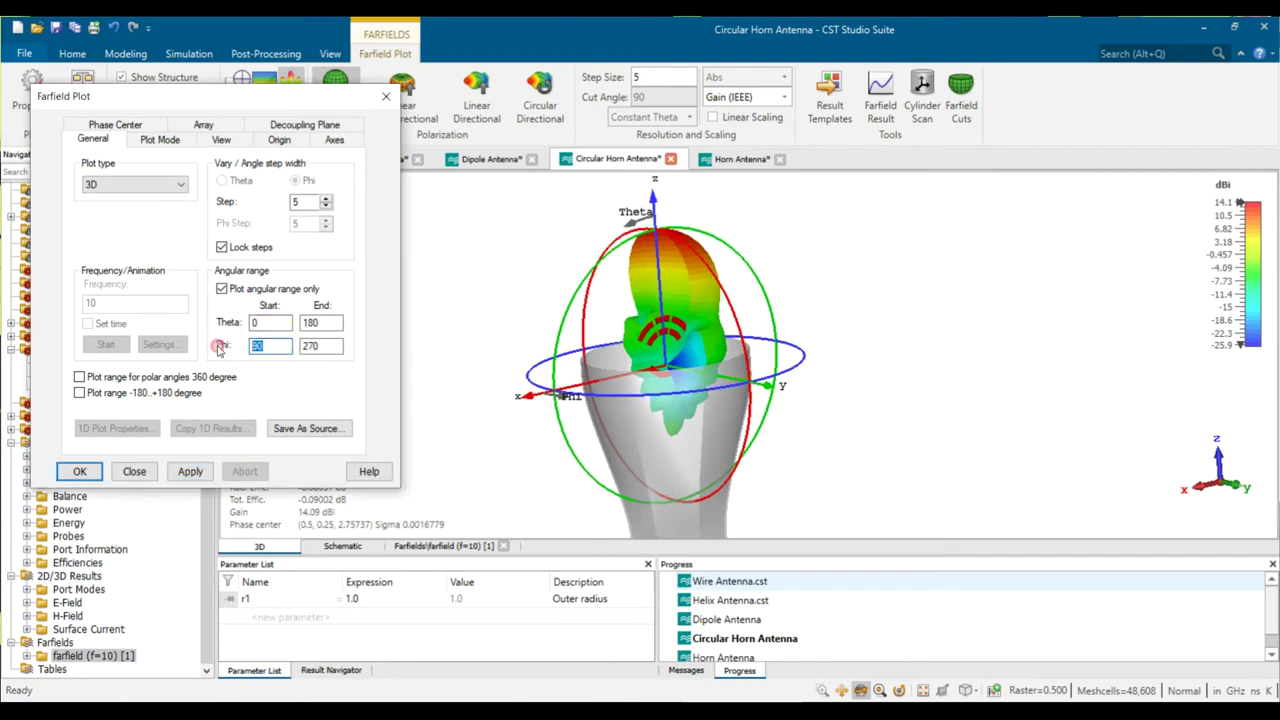
{"action": "left_click", "coordinate": [590, 397]}
{"action": "left_click_drag", "start_coordinate": [485, 393], "coordinate": [514, 372]}
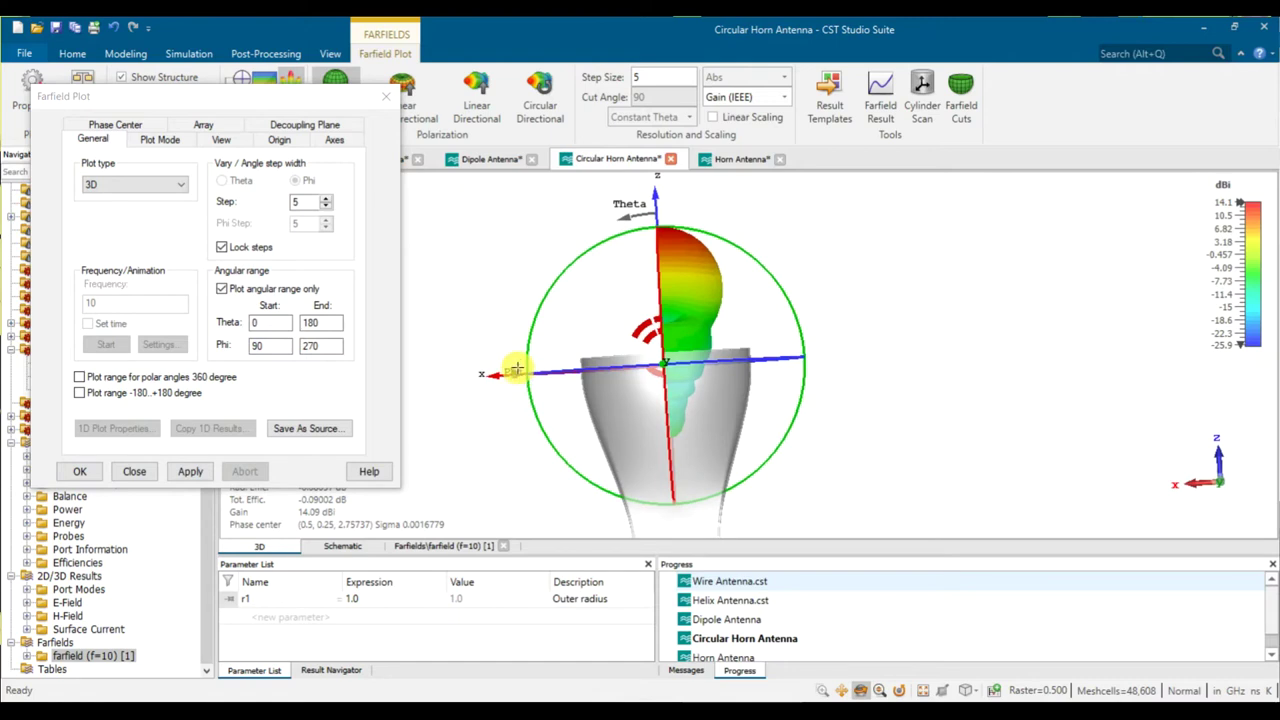
{"action": "left_click_drag", "start_coordinate": [805, 352], "coordinate": [756, 461]}
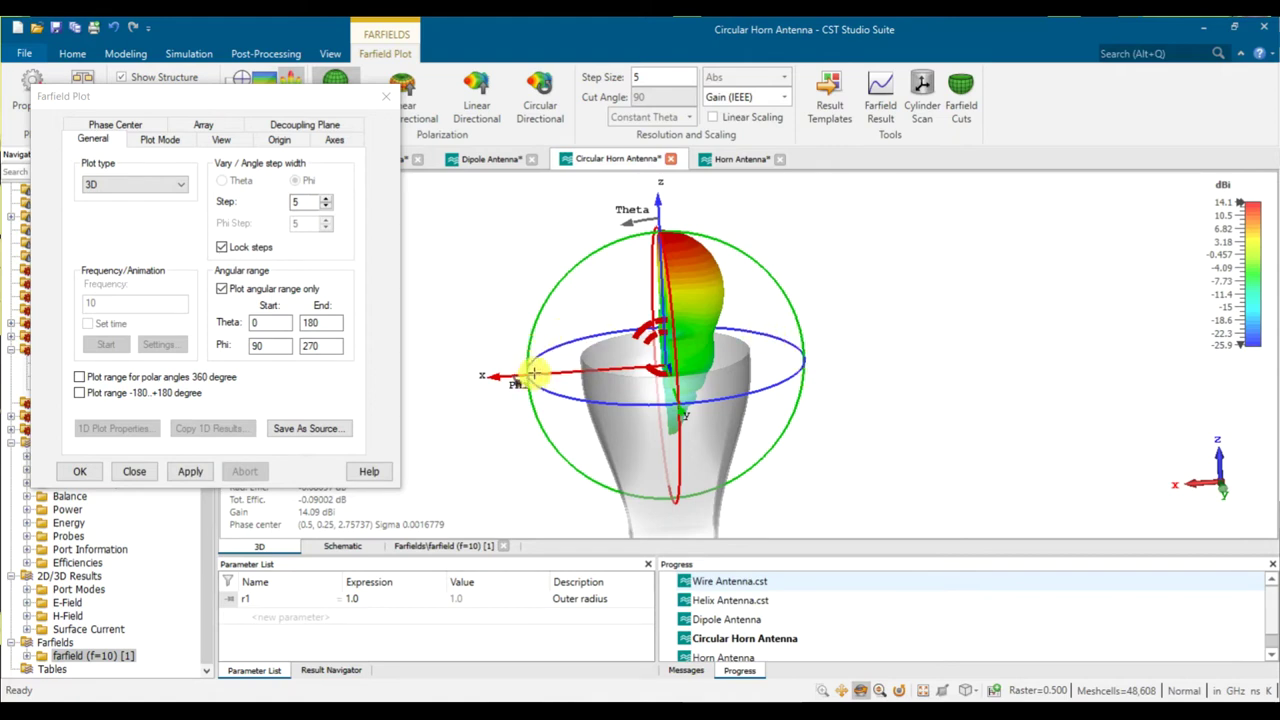
Plot the 3D farfield over phi 180–360 and examine the sliced lobe from several sides against the x and y axes.
{"action": "left_click_drag", "start_coordinate": [288, 346], "coordinate": [244, 346]}
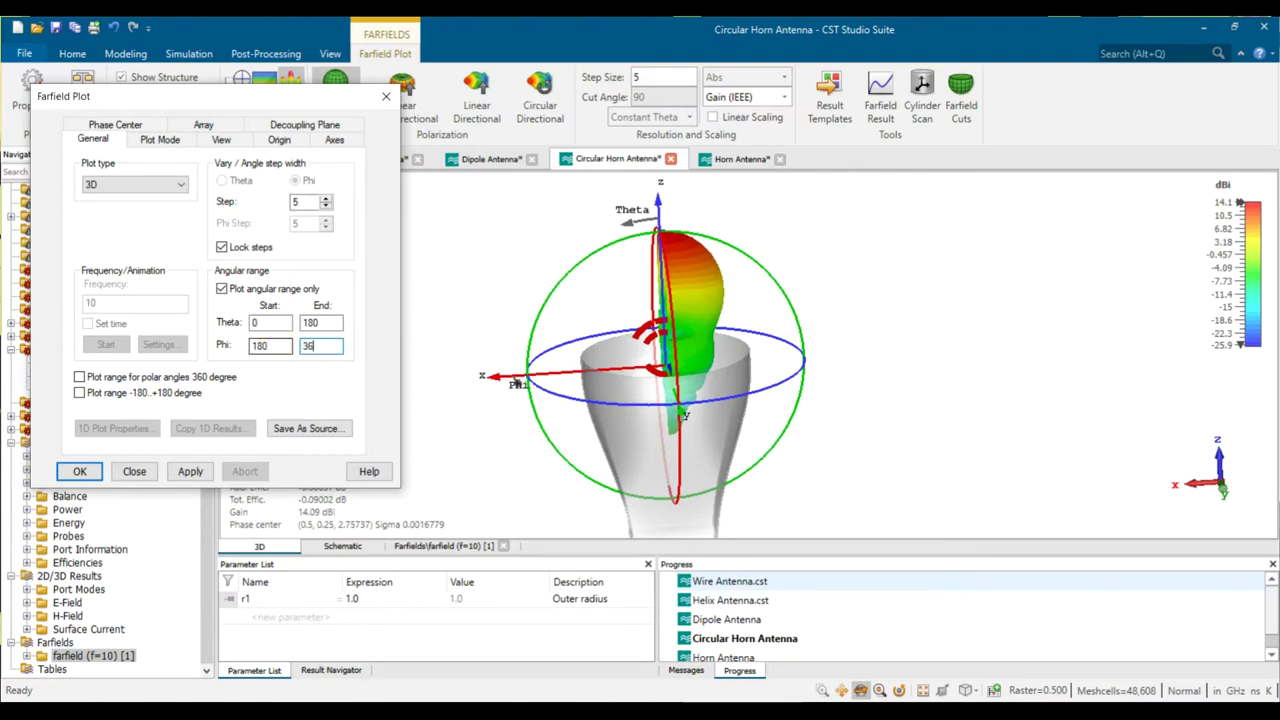
{"action": "left_click", "coordinate": [192, 471]}
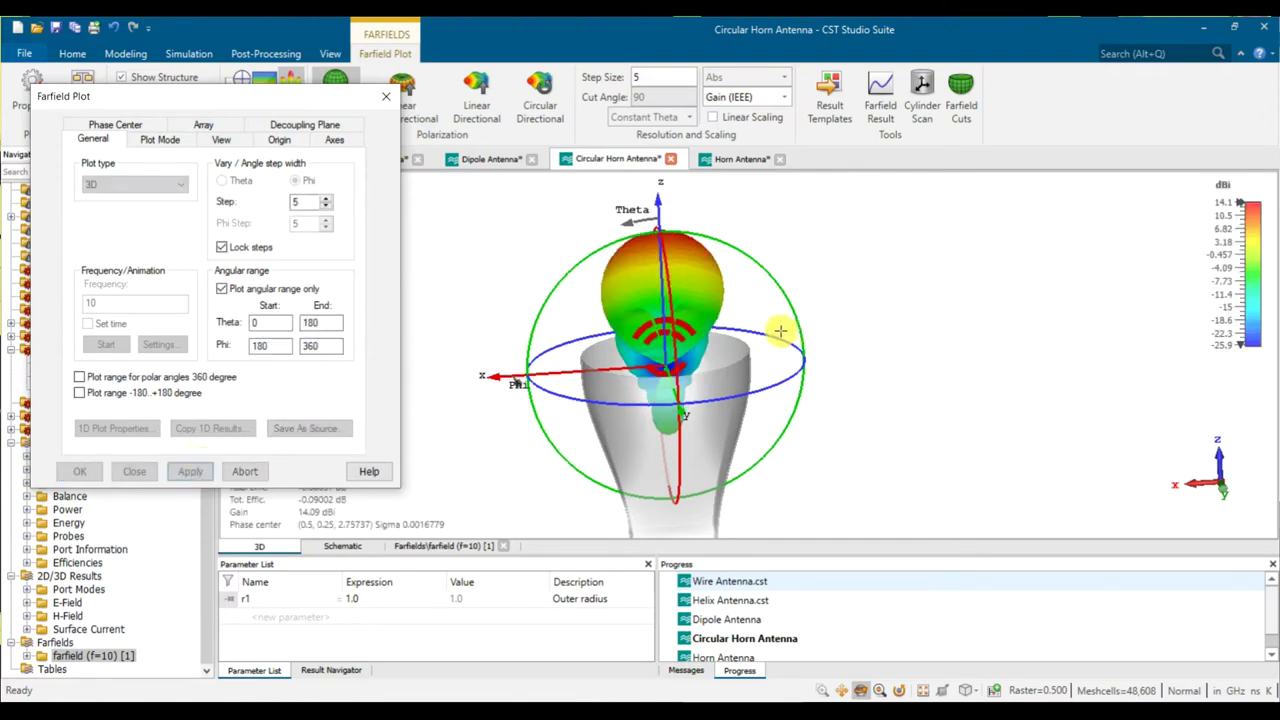
{"action": "left_click", "coordinate": [718, 364]}
{"action": "mouse_move", "coordinate": [718, 364]}
{"action": "left_mouse_down"}
{"action": "mouse_move", "coordinate": [740, 358]}
{"action": "mouse_move", "coordinate": [713, 342]}
{"action": "left_mouse_up"}
{"action": "left_click_drag", "start_coordinate": [152, 108], "coordinate": [170, 203]}
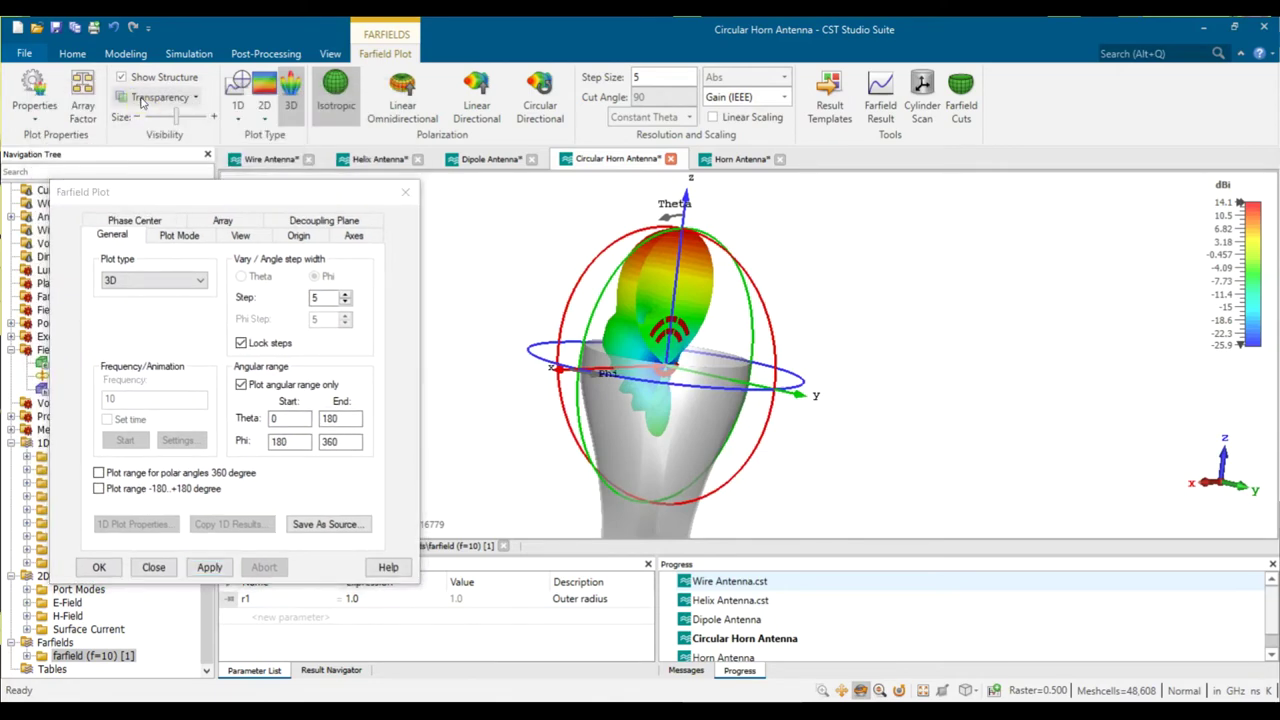
{"action": "left_click", "coordinate": [680, 350]}
{"action": "scroll", "coordinate": [680, 350], "scroll_direction": "up", "scroll_amount": 2}
{"action": "left_click_drag", "start_coordinate": [680, 350], "coordinate": [683, 385]}
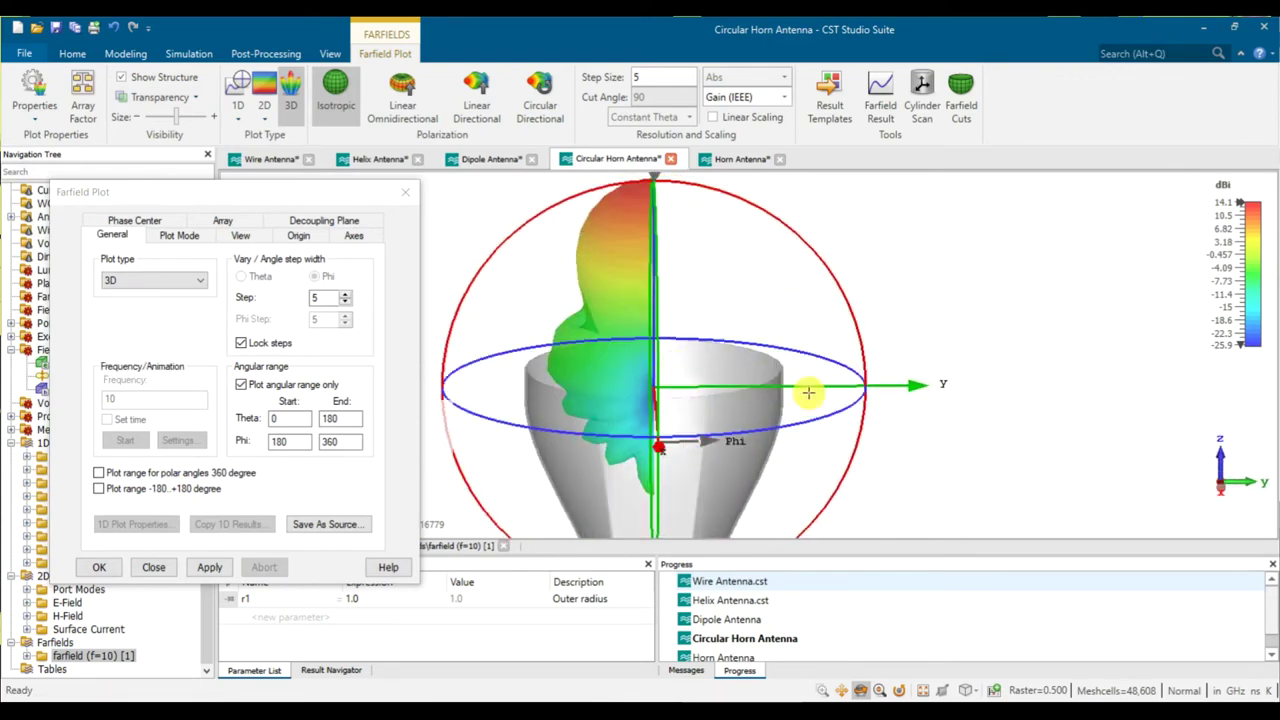
{"action": "left_click_drag", "start_coordinate": [667, 339], "coordinate": [666, 400]}
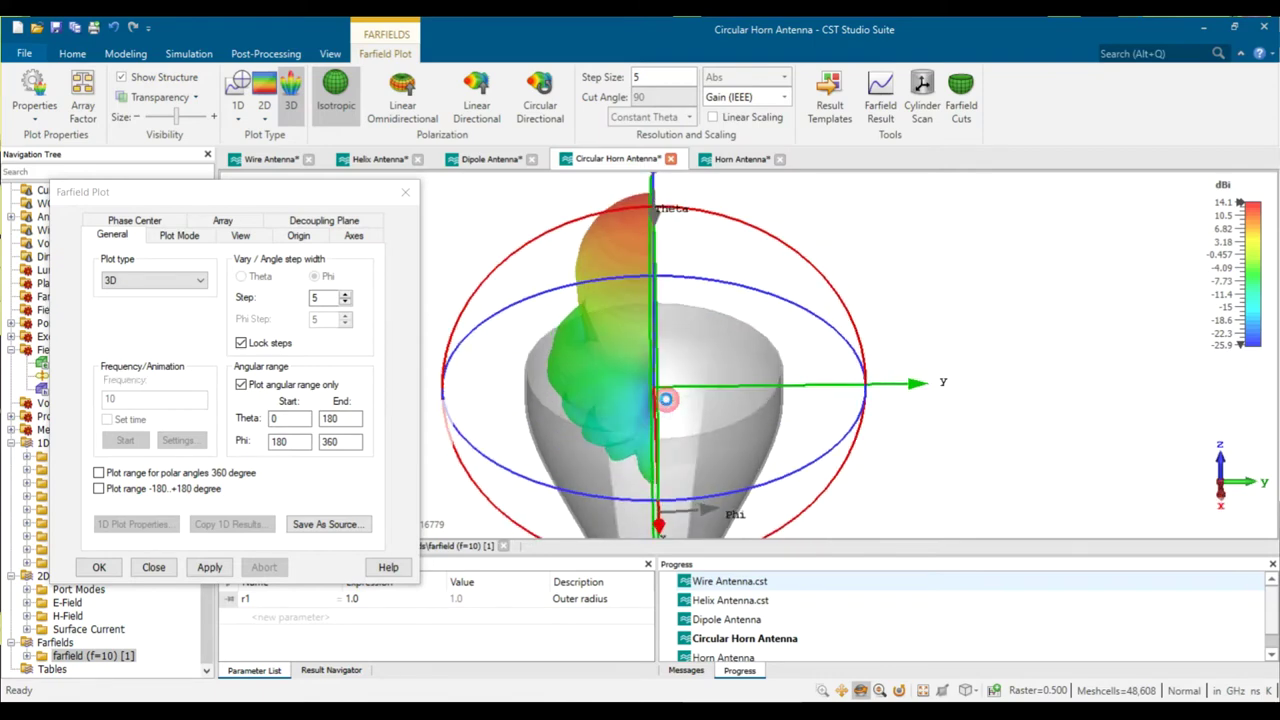
{"action": "left_click_drag", "start_coordinate": [651, 238], "coordinate": [600, 434]}
{"action": "left_click_drag", "start_coordinate": [756, 443], "coordinate": [427, 390]}
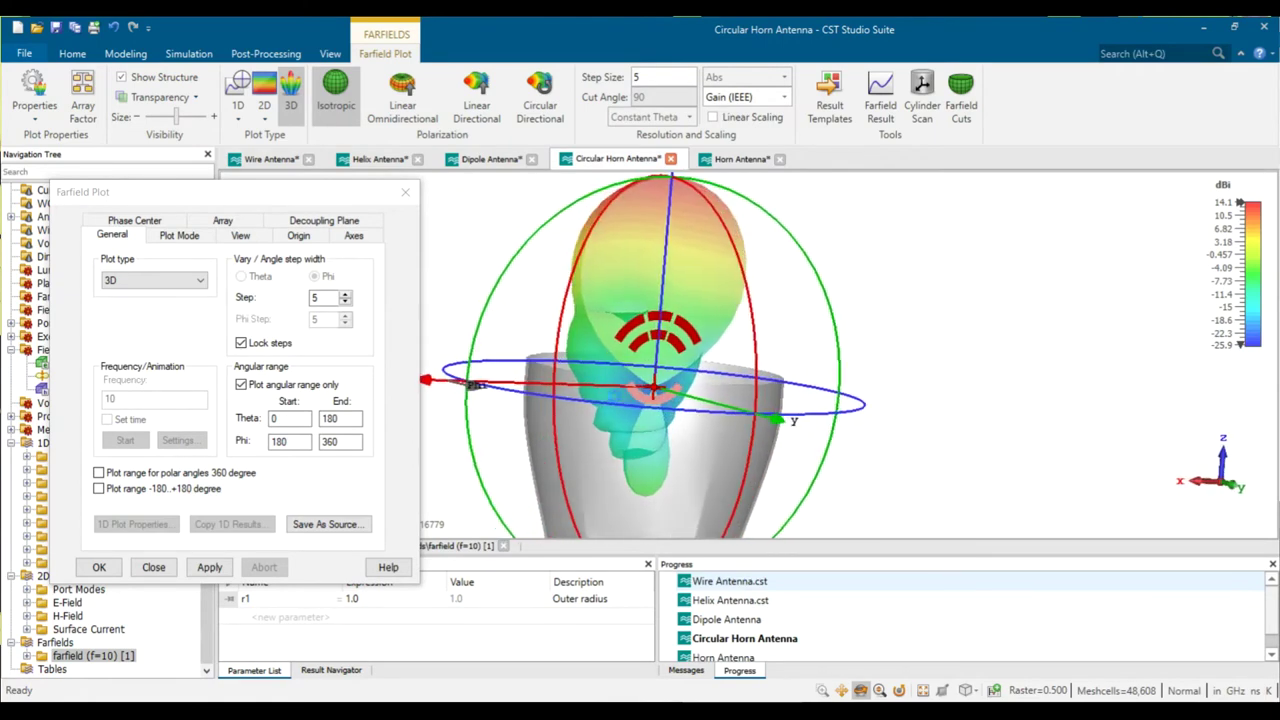
{"action": "left_click_drag", "start_coordinate": [574, 517], "coordinate": [516, 358]}
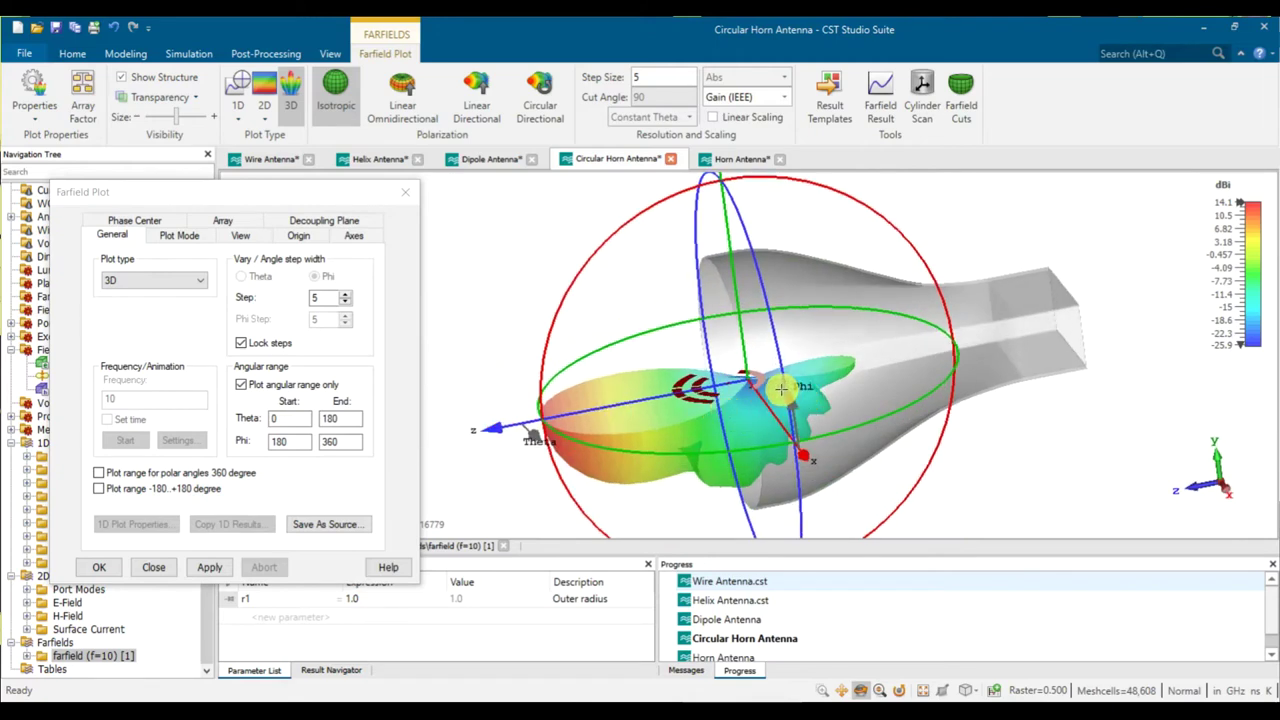
Set the phi range back to 90–270 and view the sliced pattern from the front of the horn.
{"action": "double_click", "coordinate": [281, 442]}
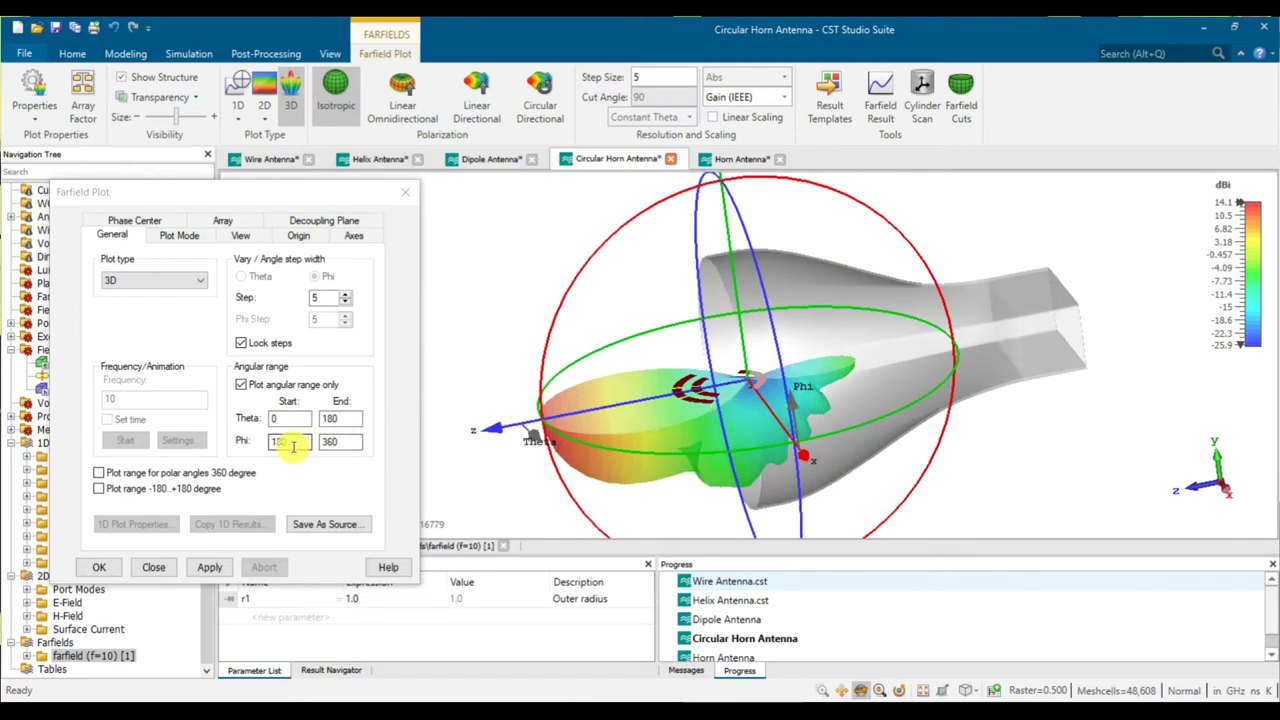
{"action": "double_click", "coordinate": [293, 447]}
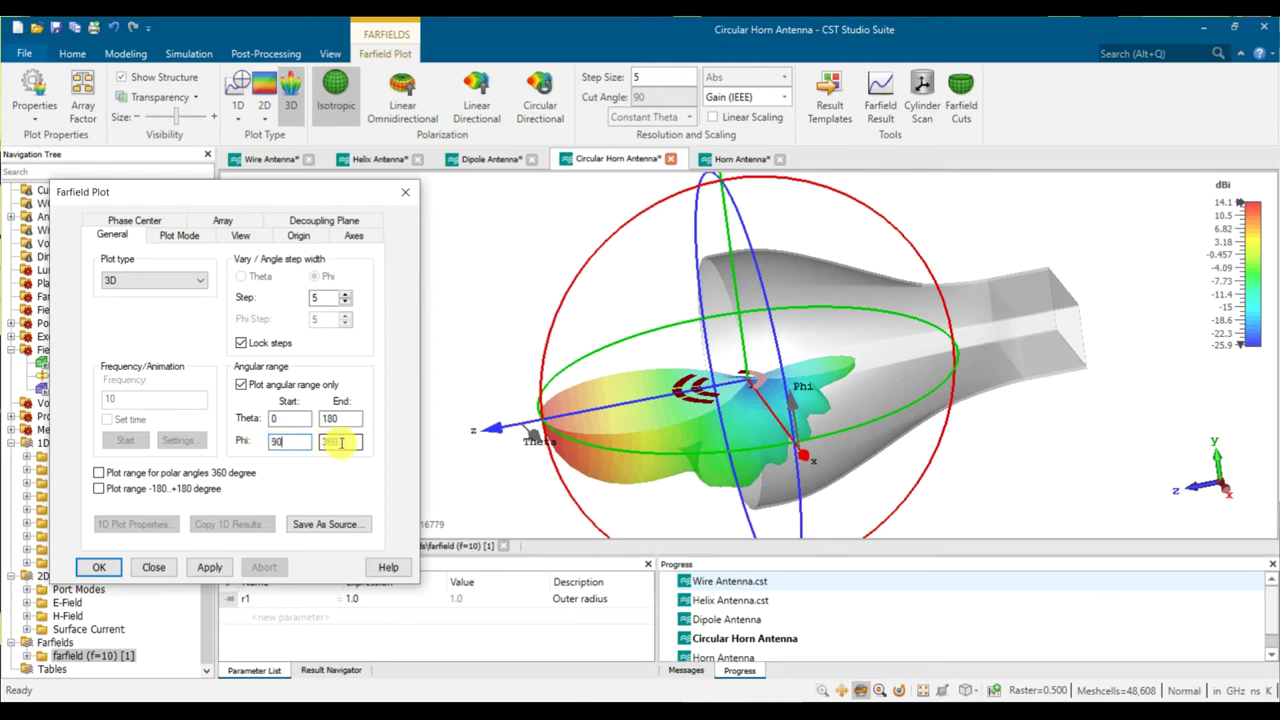
{"action": "left_click", "coordinate": [207, 567]}
{"action": "left_click_drag", "start_coordinate": [672, 420], "coordinate": [846, 420]}
Change the plotted phi range to 180–360 to compare the other half of the pattern.
{"action": "left_click", "coordinate": [312, 444]}
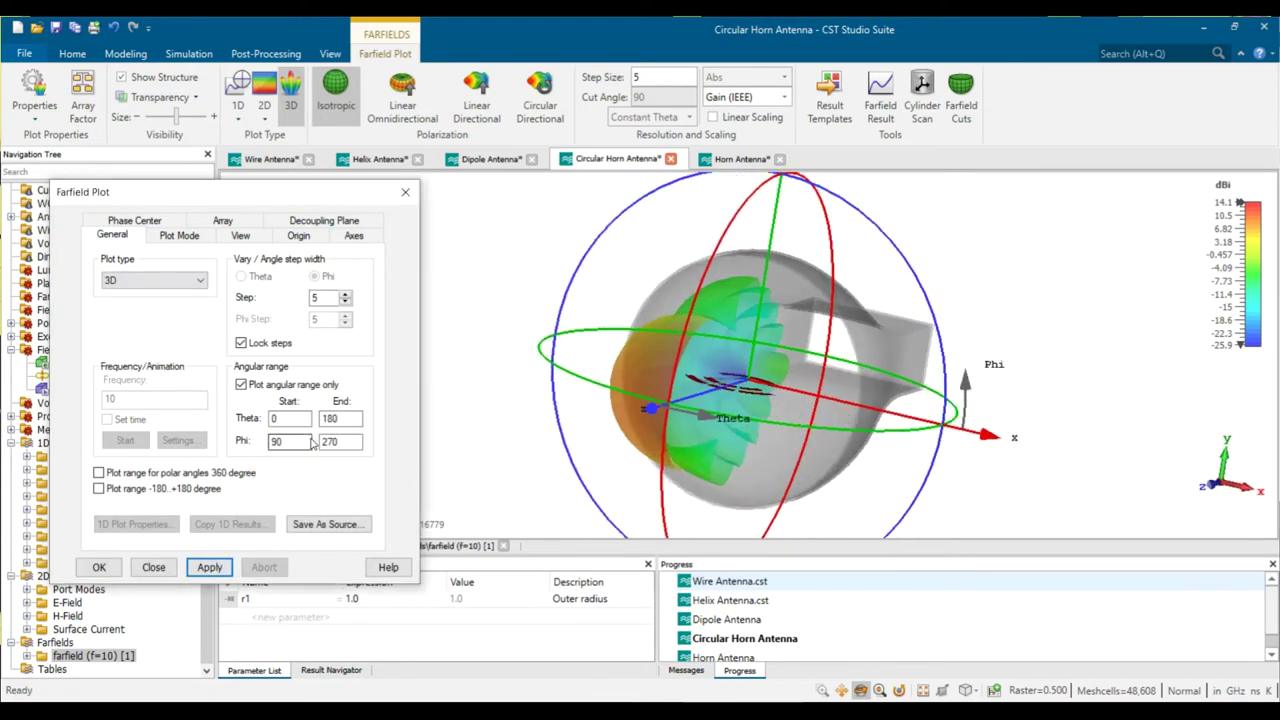
{"action": "double_click", "coordinate": [276, 444]}
{"action": "type", "text": "180"}
{"action": "type", "text": "360"}
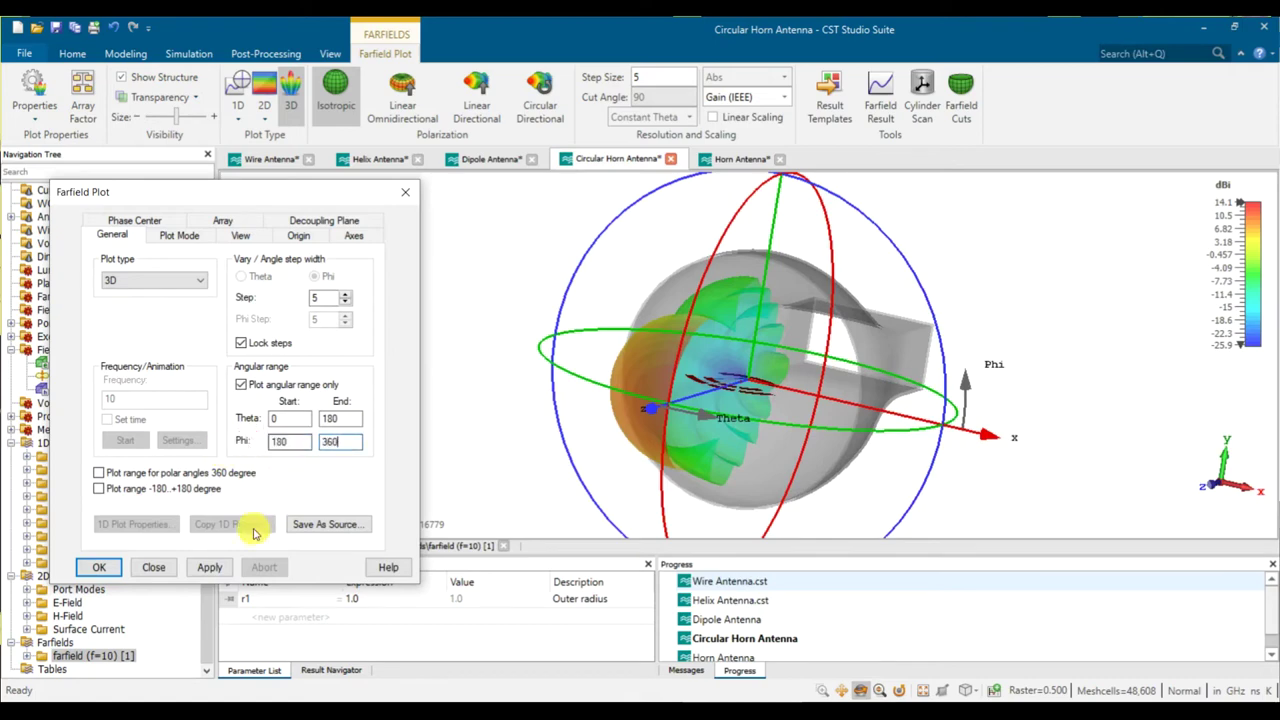
{"action": "left_click", "coordinate": [210, 567]}
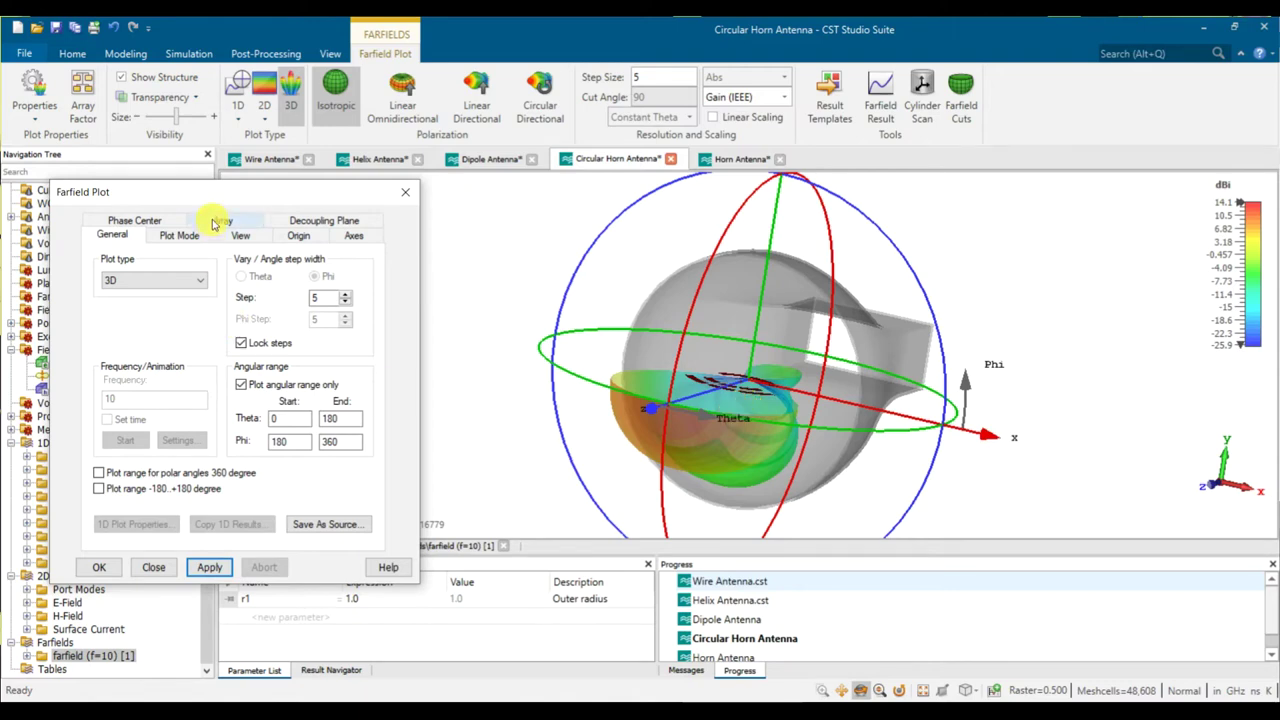
Return the circular horn's farfield to phi 90–270, view the cut face, and close the plot settings.
{"action": "left_click_drag", "start_coordinate": [220, 196], "coordinate": [207, 95]}
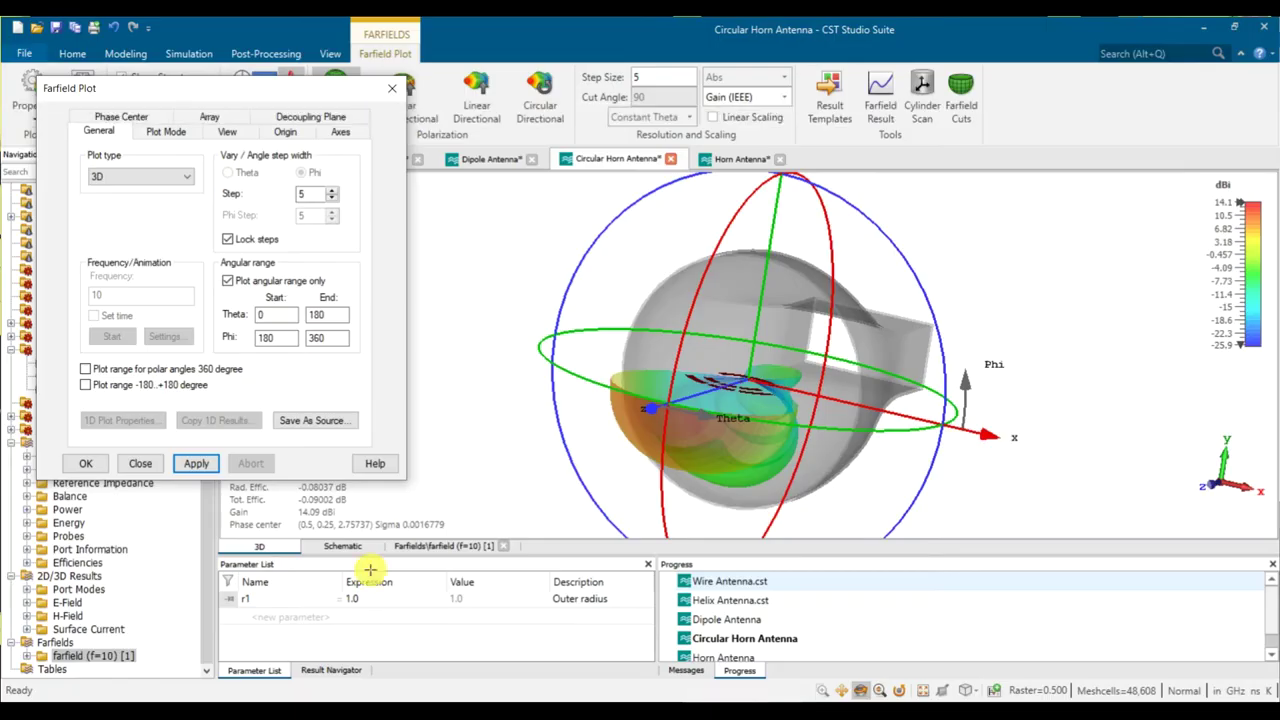
{"action": "double_click", "coordinate": [266, 337]}
{"action": "type", "text": "180"}
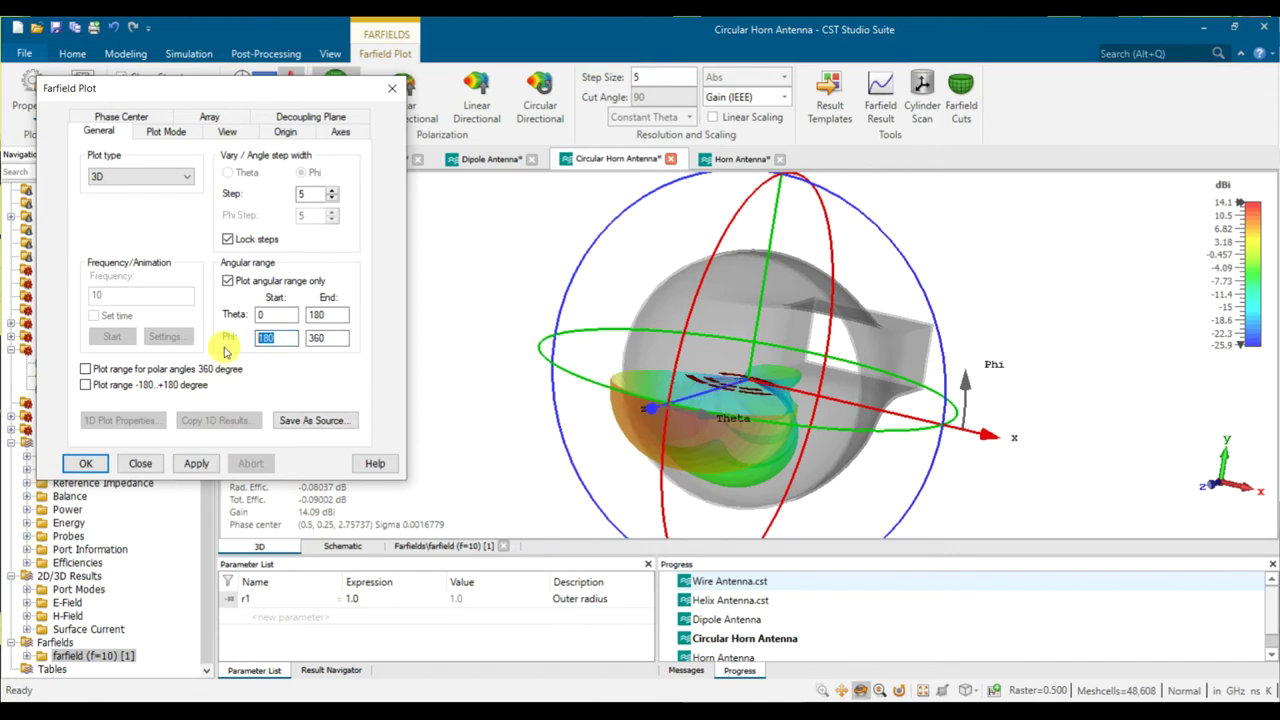
{"action": "left_click", "coordinate": [328, 336]}
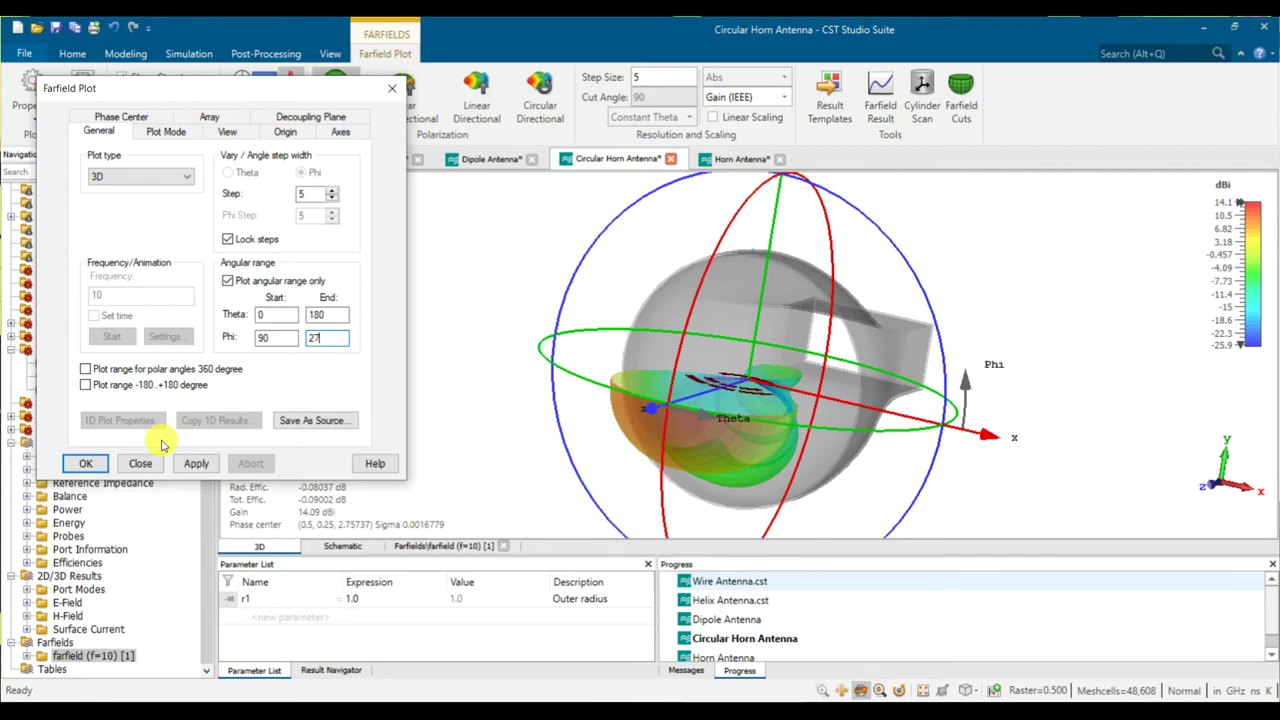
{"action": "left_click", "coordinate": [186, 468]}
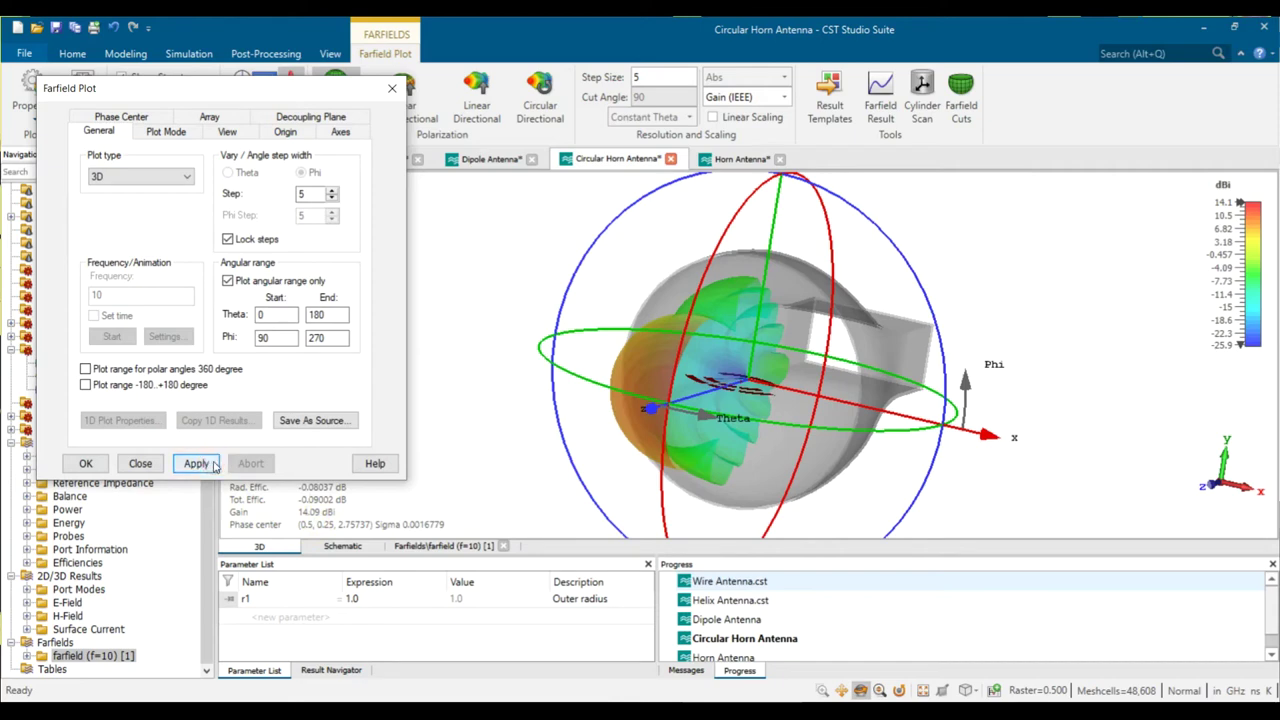
{"action": "left_click_drag", "start_coordinate": [797, 424], "coordinate": [700, 295]}
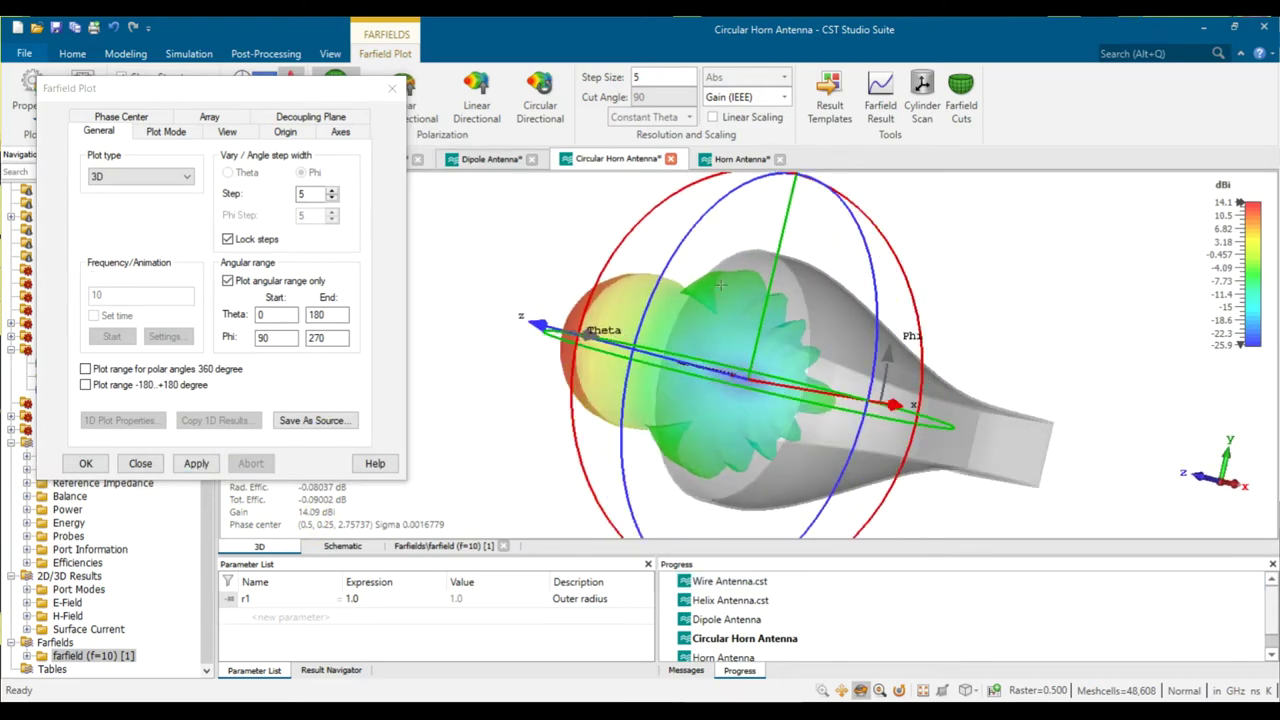
{"action": "left_click", "coordinate": [398, 90]}
Switch to the Horn Antenna project and compare its 3D farfield in linear and dBi scaling.
{"action": "left_click", "coordinate": [745, 159]}
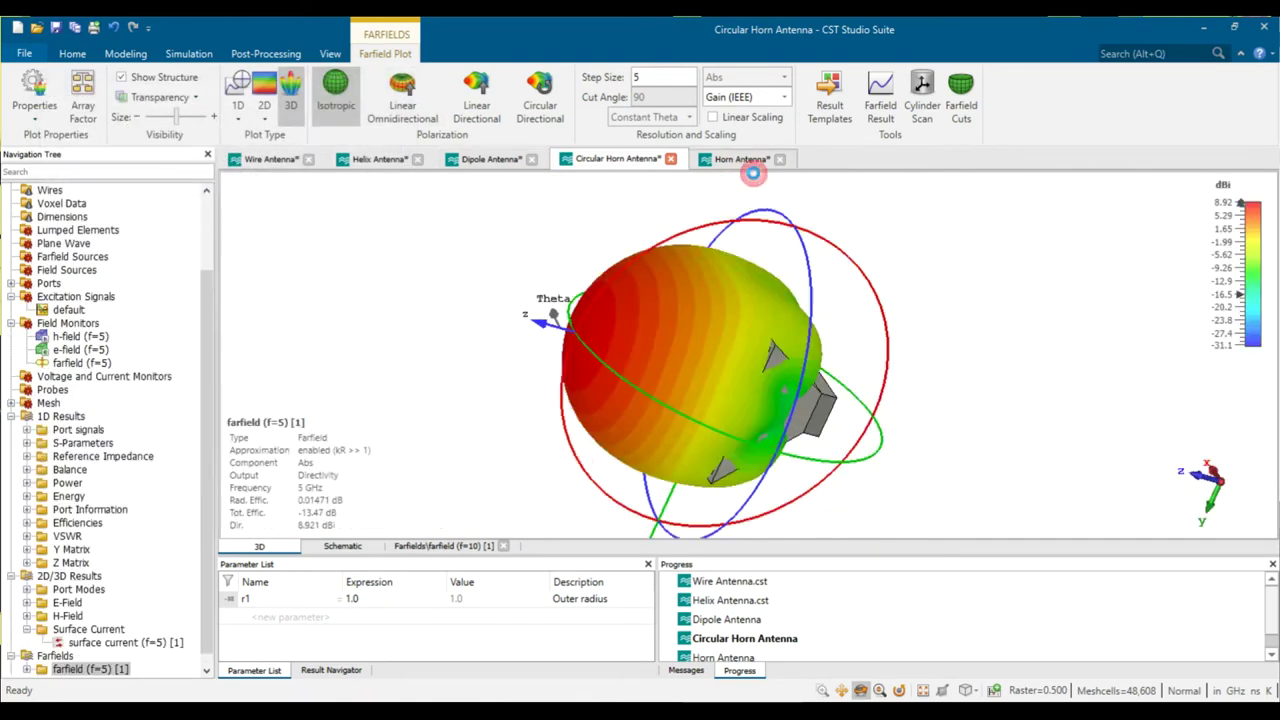
{"action": "left_click_drag", "start_coordinate": [707, 324], "coordinate": [633, 398]}
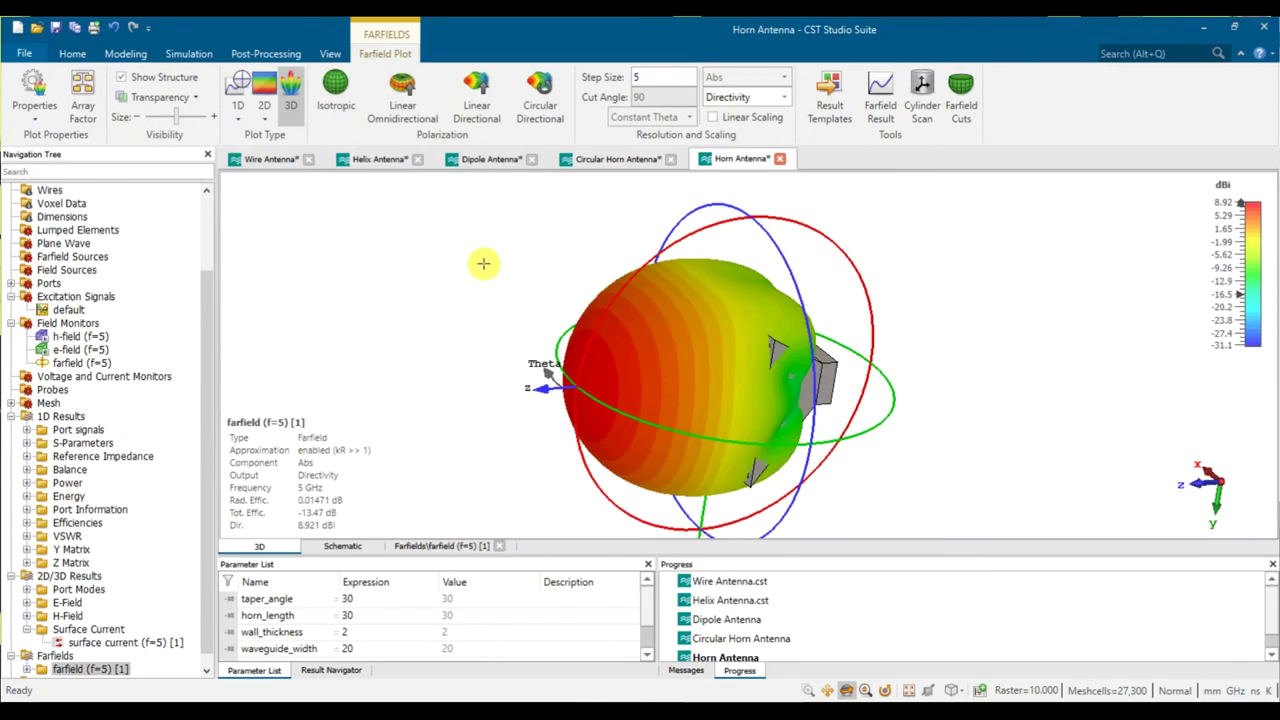
{"action": "left_click", "coordinate": [713, 118]}
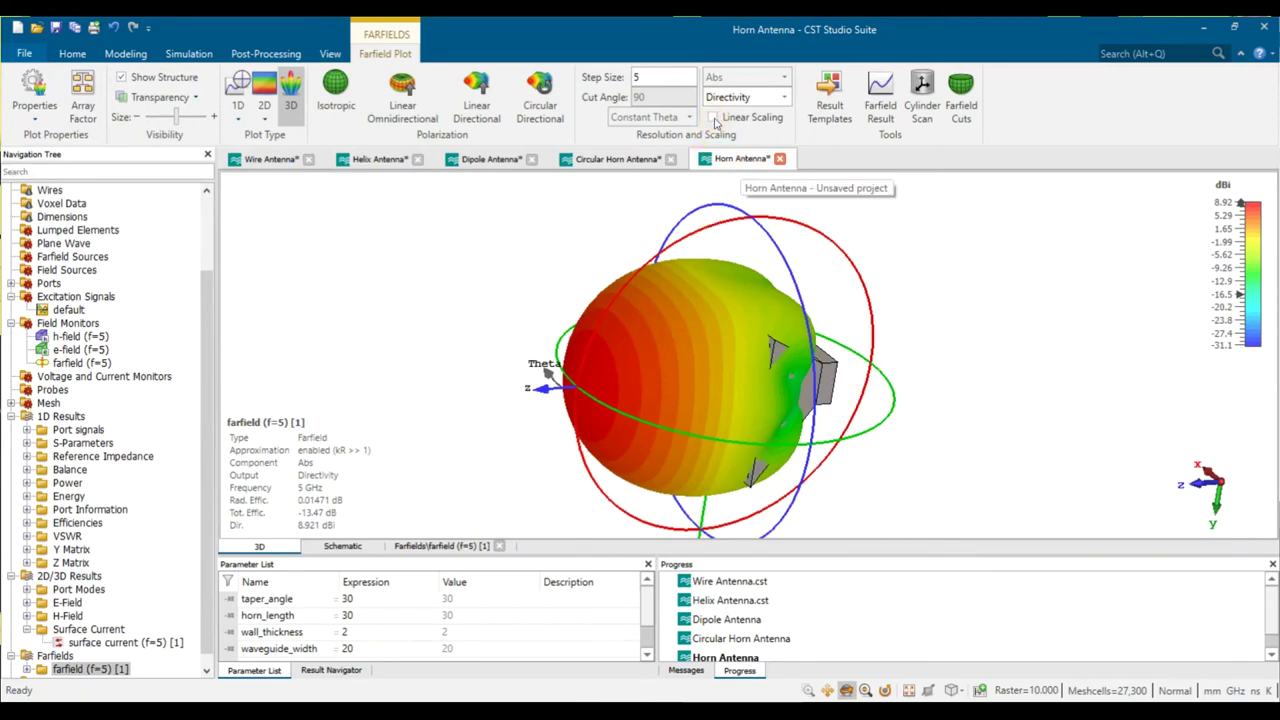
{"action": "left_click_drag", "start_coordinate": [701, 381], "coordinate": [746, 360]}
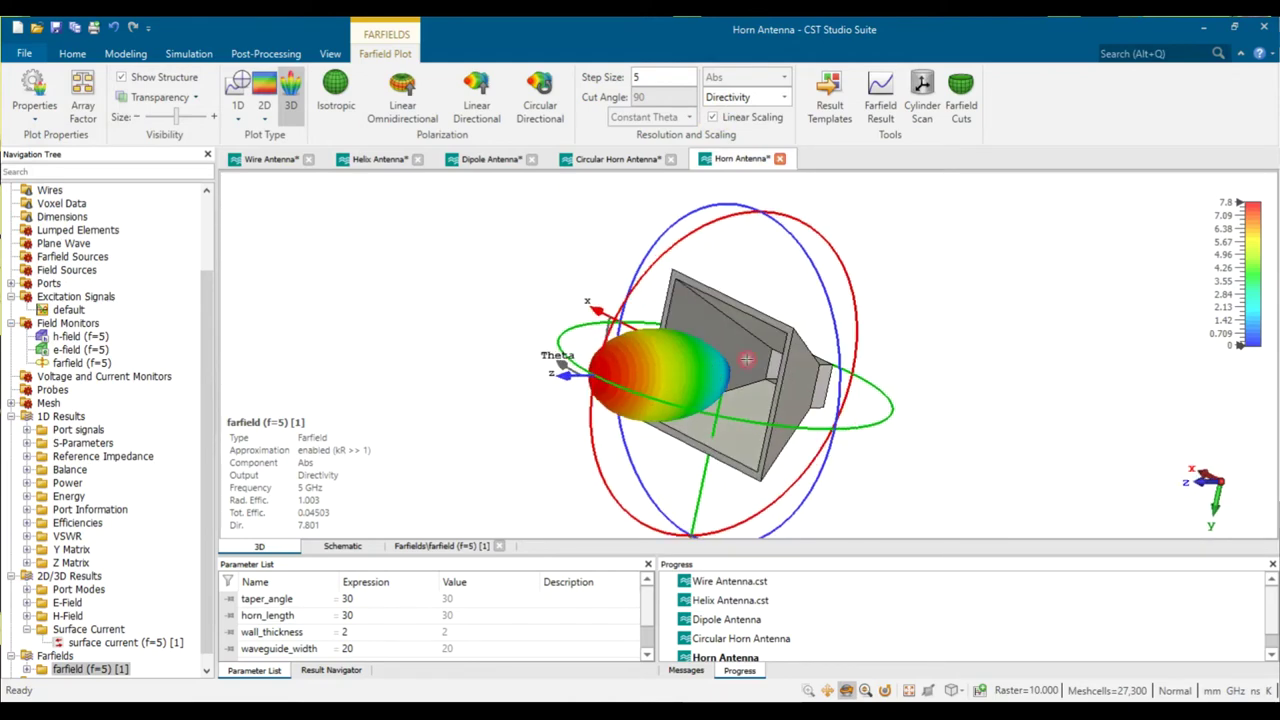
{"action": "left_click", "coordinate": [738, 121]}
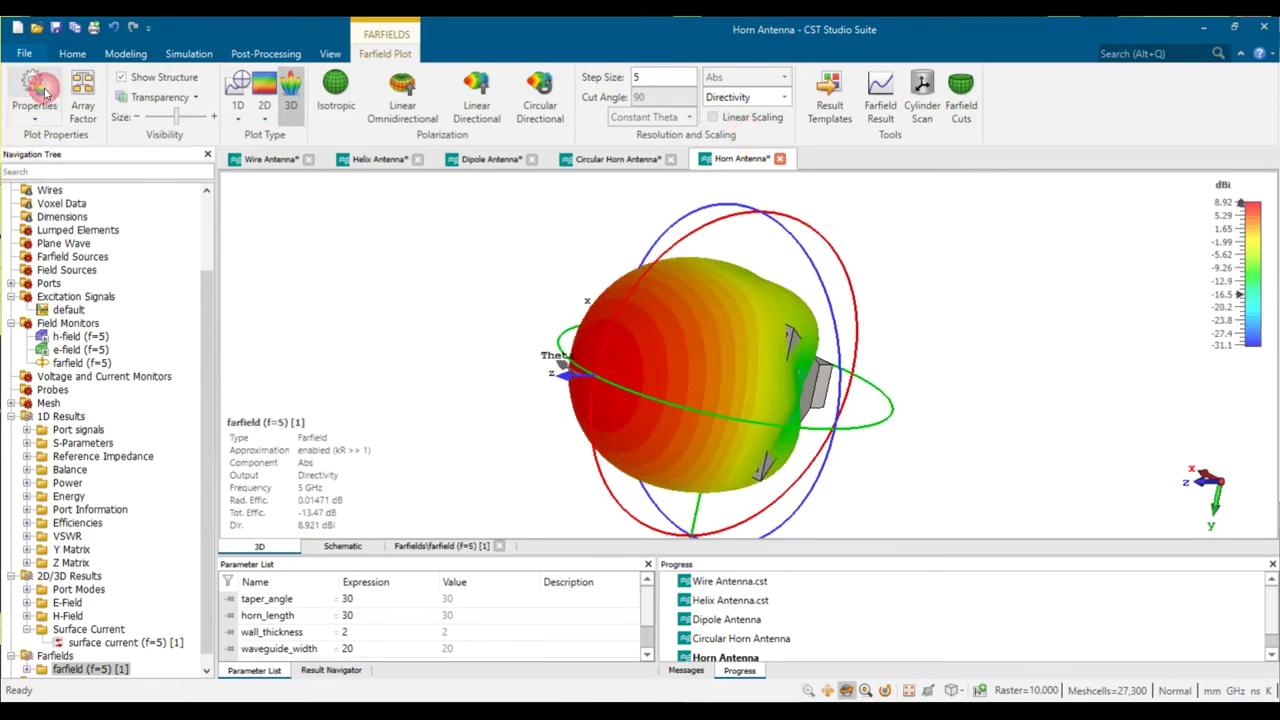
Set the logarithmic range of the Horn Antenna's farfield plot to 15 dB and view the lobe with the horn.
{"action": "left_click", "coordinate": [672, 136]}
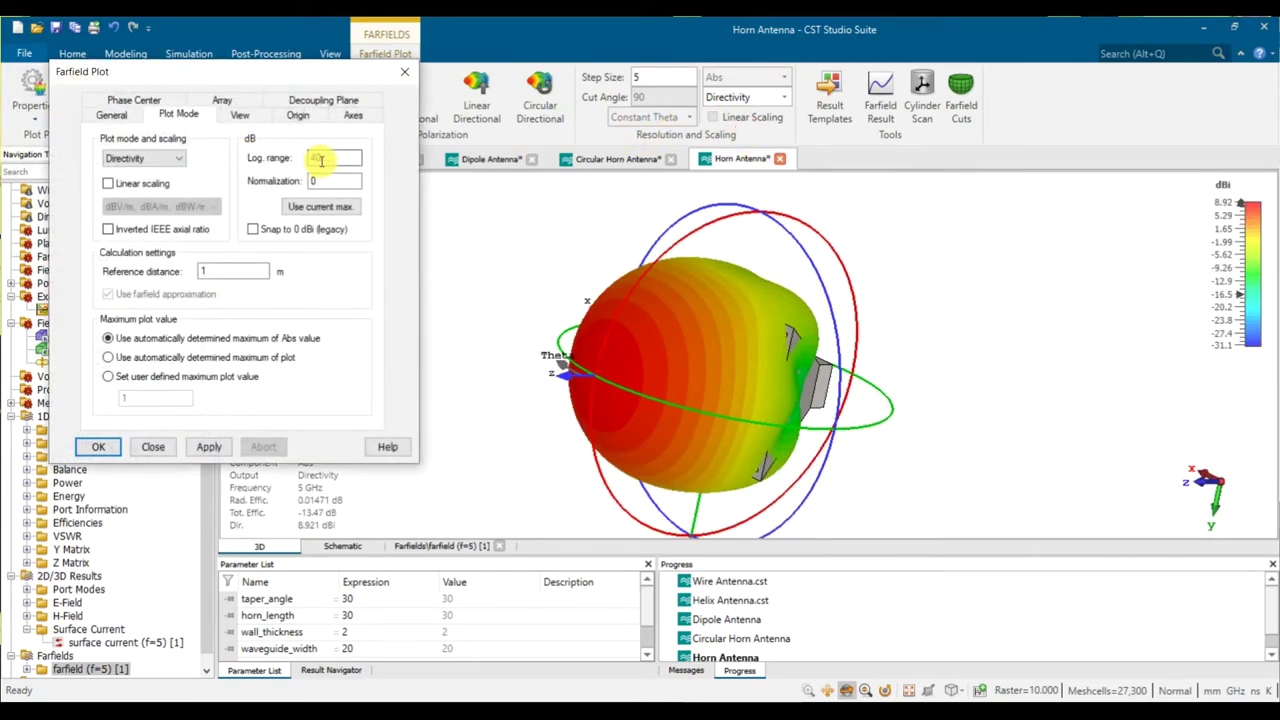
{"action": "type", "text": "15"}
{"action": "left_click", "coordinate": [209, 446]}
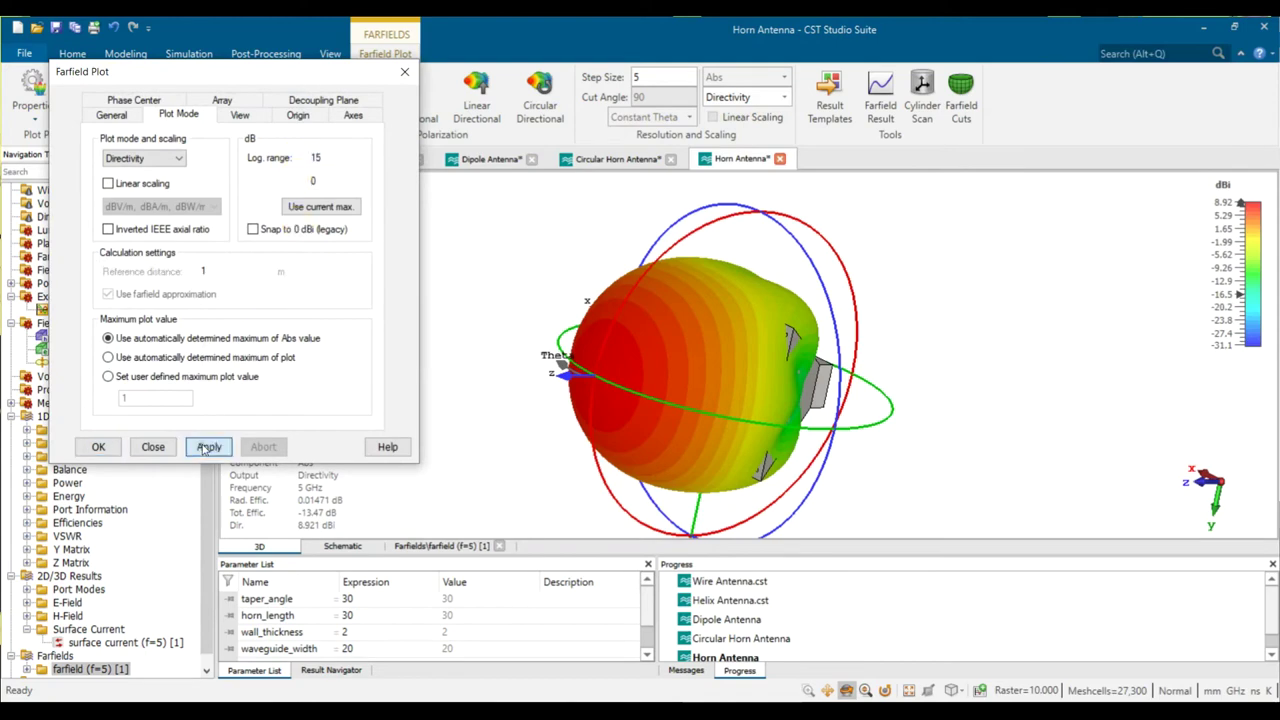
{"action": "left_click_drag", "start_coordinate": [760, 440], "coordinate": [846, 431]}
Switch the Horn Antenna's 3D farfield quantity to Gain (IEEE), apply it, and view the lobe upright above the horn.
{"action": "left_click", "coordinate": [112, 116]}
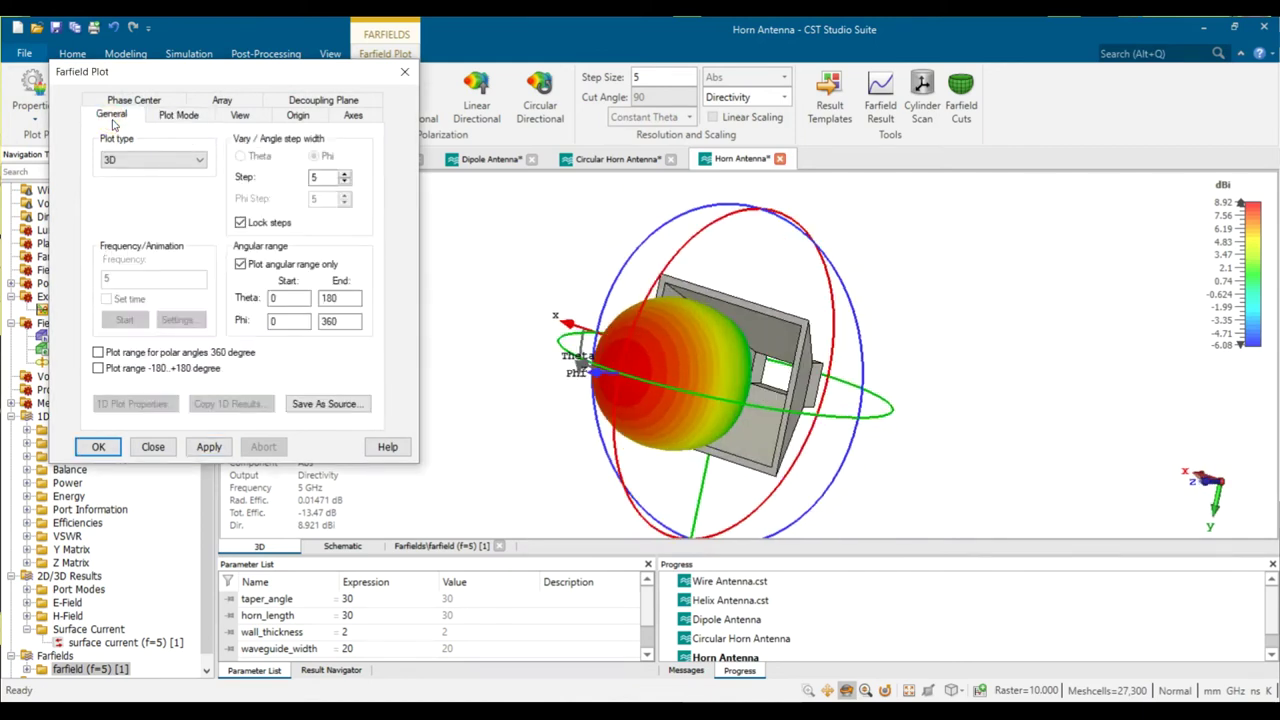
{"action": "left_click", "coordinate": [783, 97]}
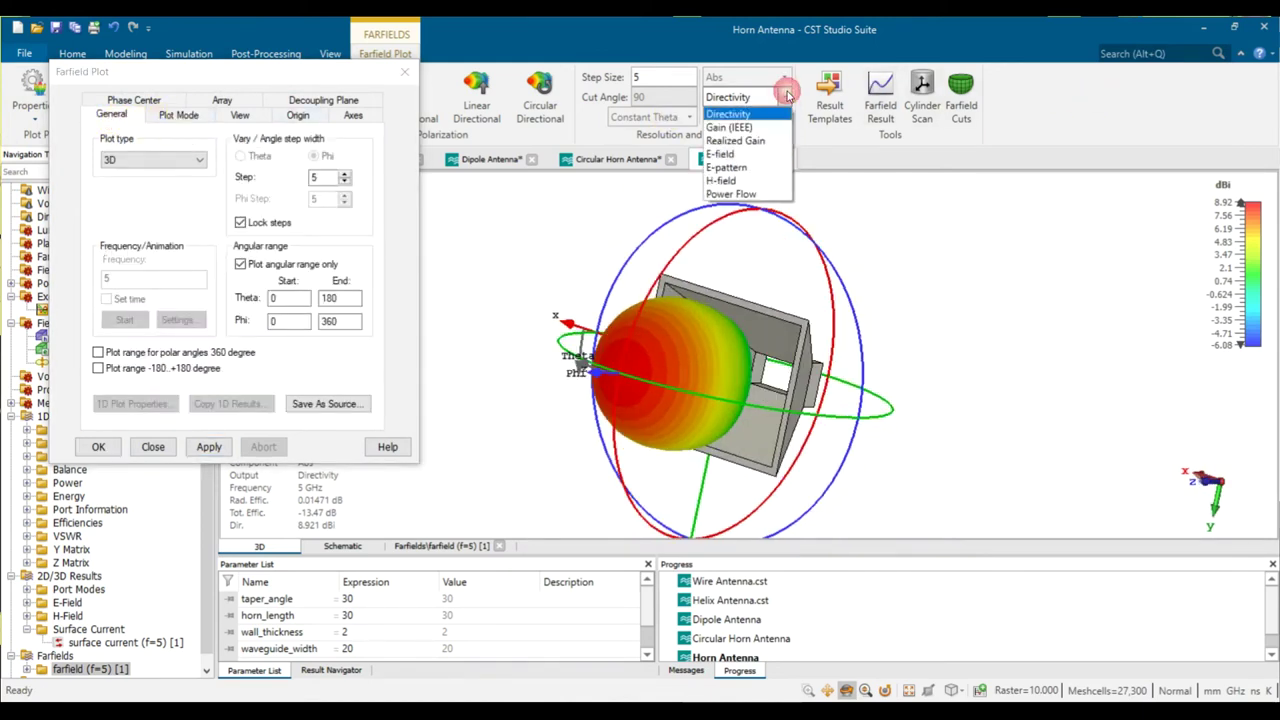
{"action": "left_click", "coordinate": [750, 128]}
{"action": "left_click", "coordinate": [205, 447]}
{"action": "left_click_drag", "start_coordinate": [887, 377], "coordinate": [880, 304]}
{"action": "left_click_drag", "start_coordinate": [699, 337], "coordinate": [664, 309]}
Plot the farfield gain as a 1D Polar cut varying theta at phi 90.
{"action": "left_click", "coordinate": [175, 161]}
{"action": "left_click", "coordinate": [160, 175]}
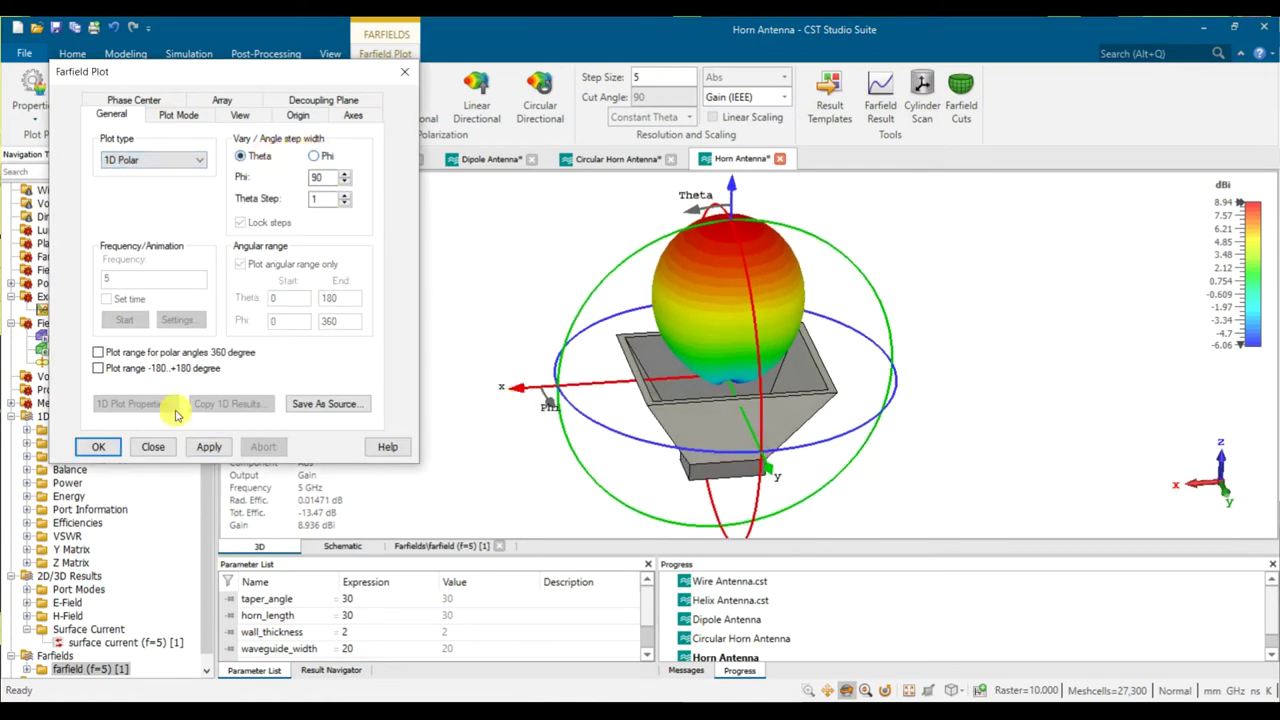
{"action": "left_click", "coordinate": [226, 450]}
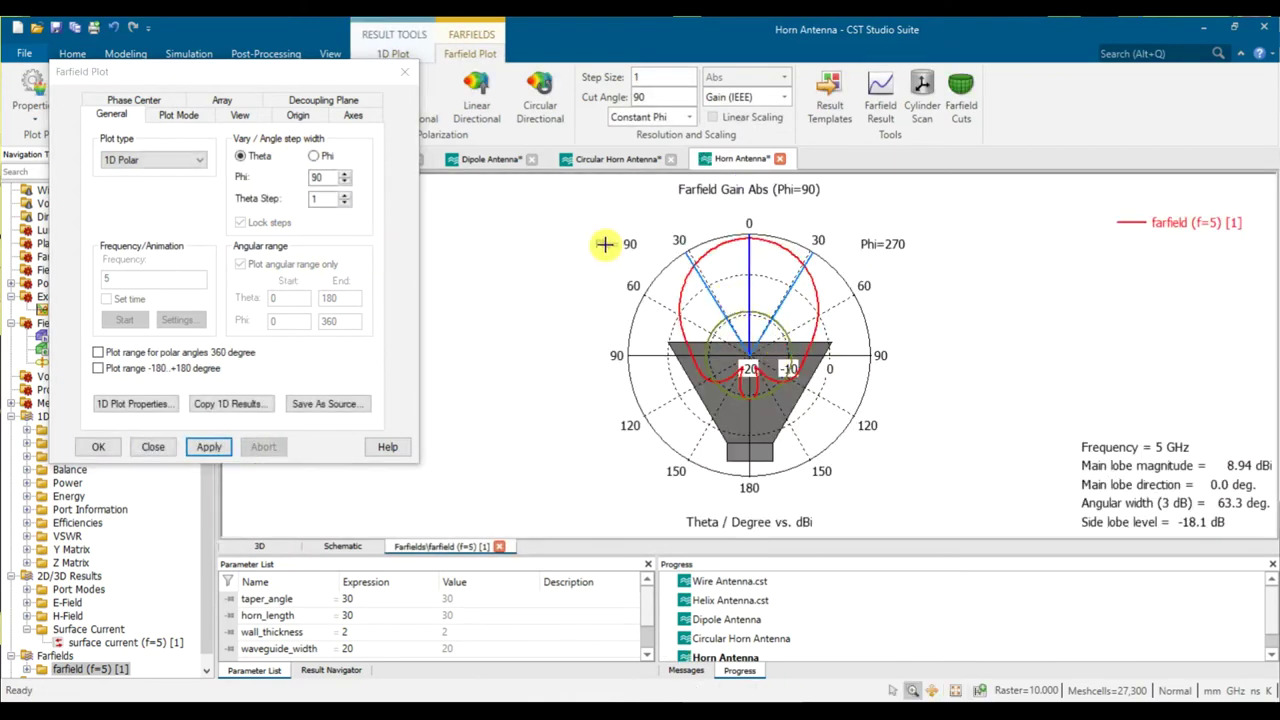
{"action": "left_click", "coordinate": [210, 447]}
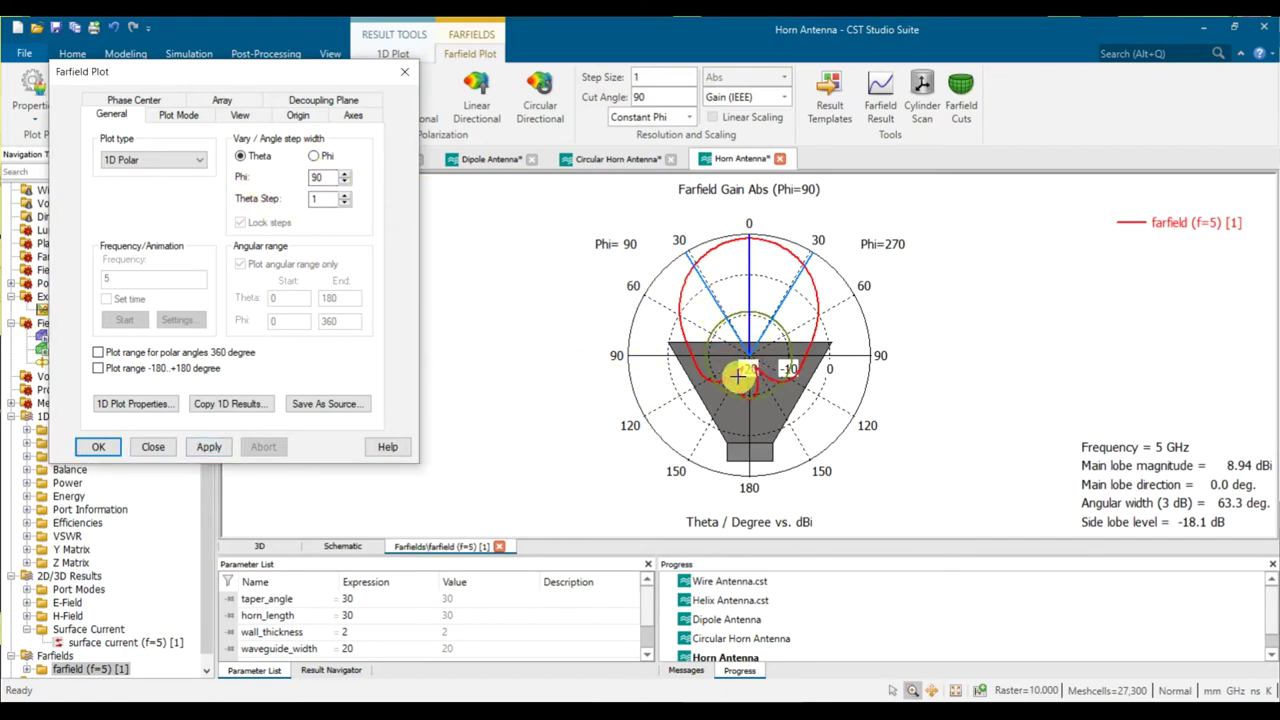
Select phi as the varied angle with theta 90, then return to the 3D plot and view the horn side-on.
{"action": "left_click", "coordinate": [314, 156]}
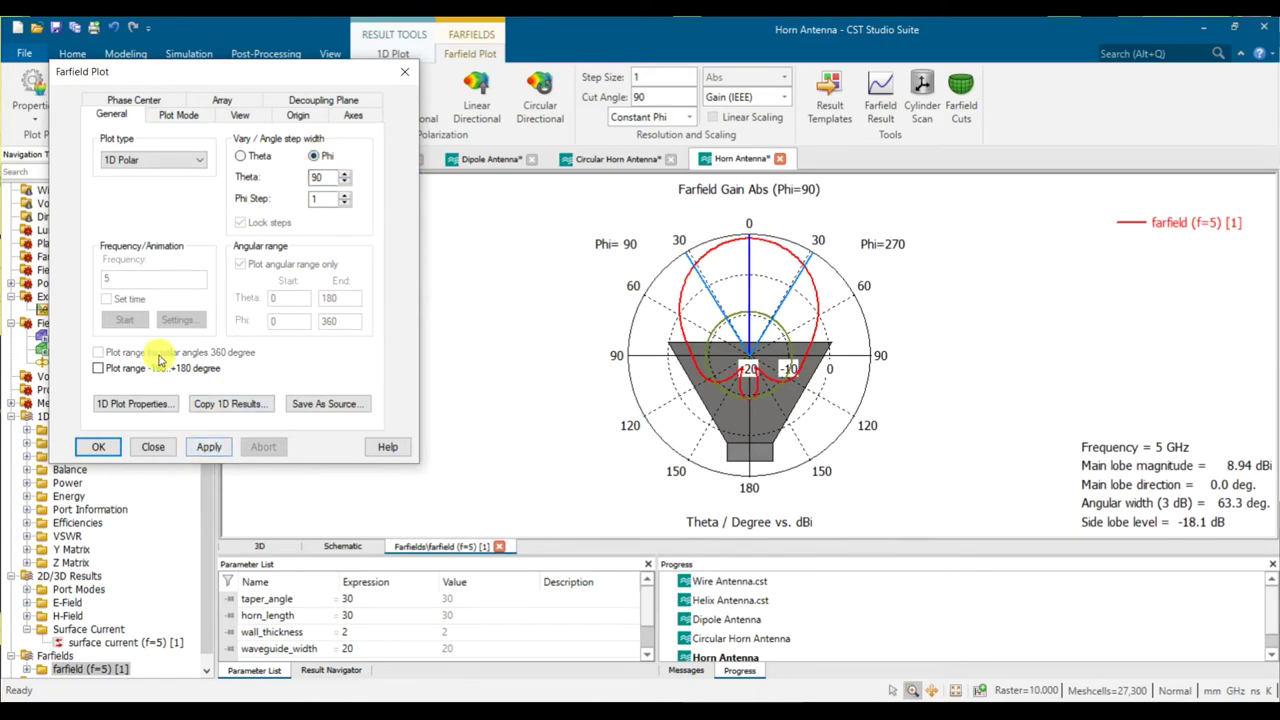
{"action": "left_click", "coordinate": [153, 160]}
{"action": "left_click", "coordinate": [160, 216]}
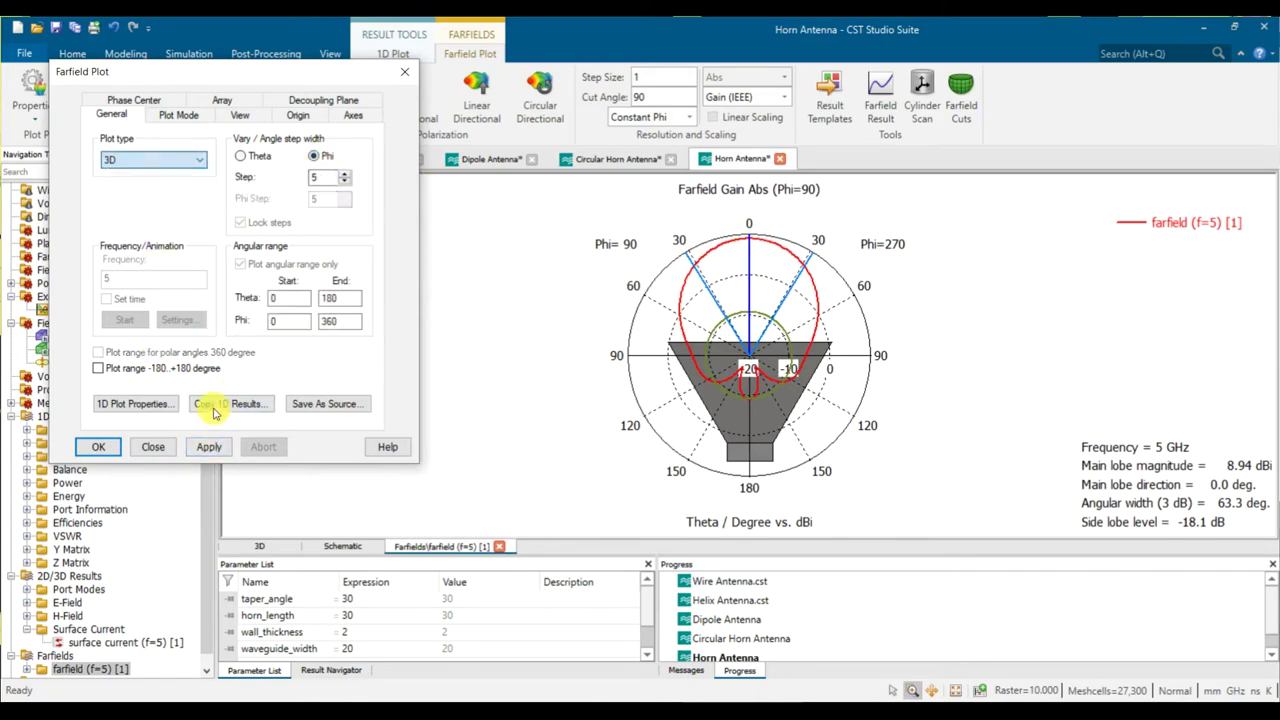
{"action": "left_click", "coordinate": [209, 447]}
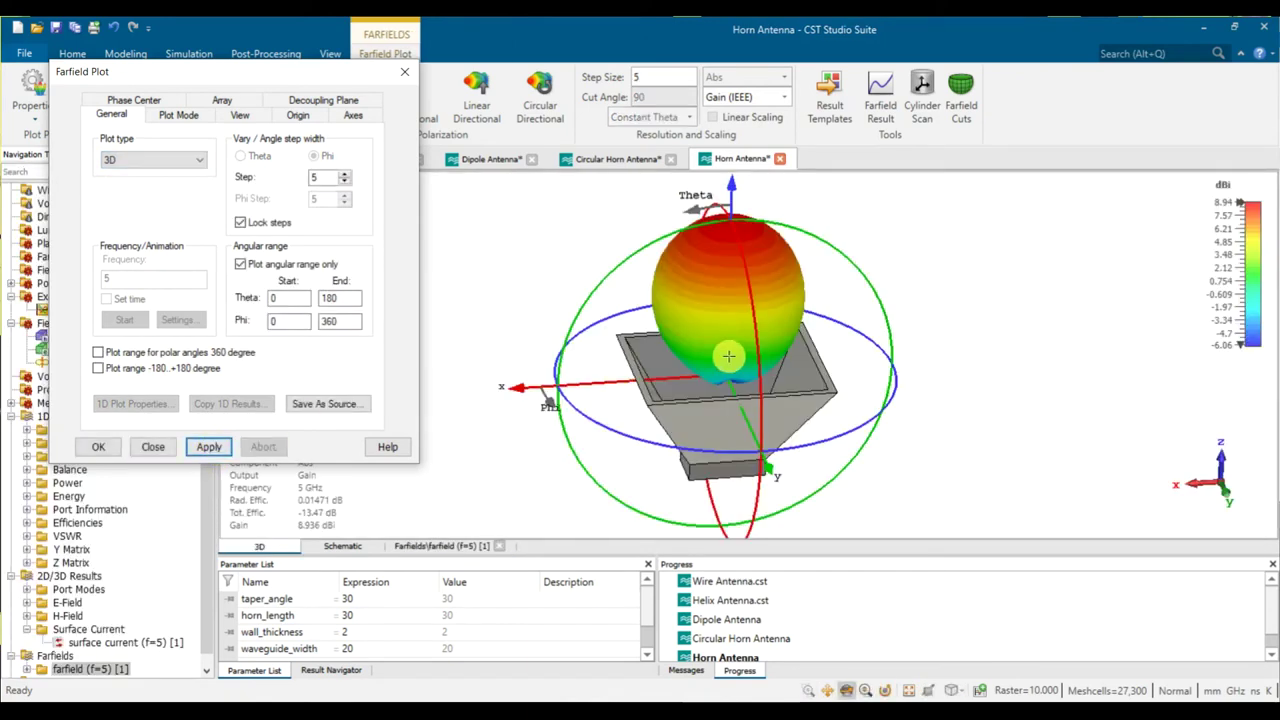
{"action": "left_click_drag", "start_coordinate": [660, 401], "coordinate": [592, 357]}
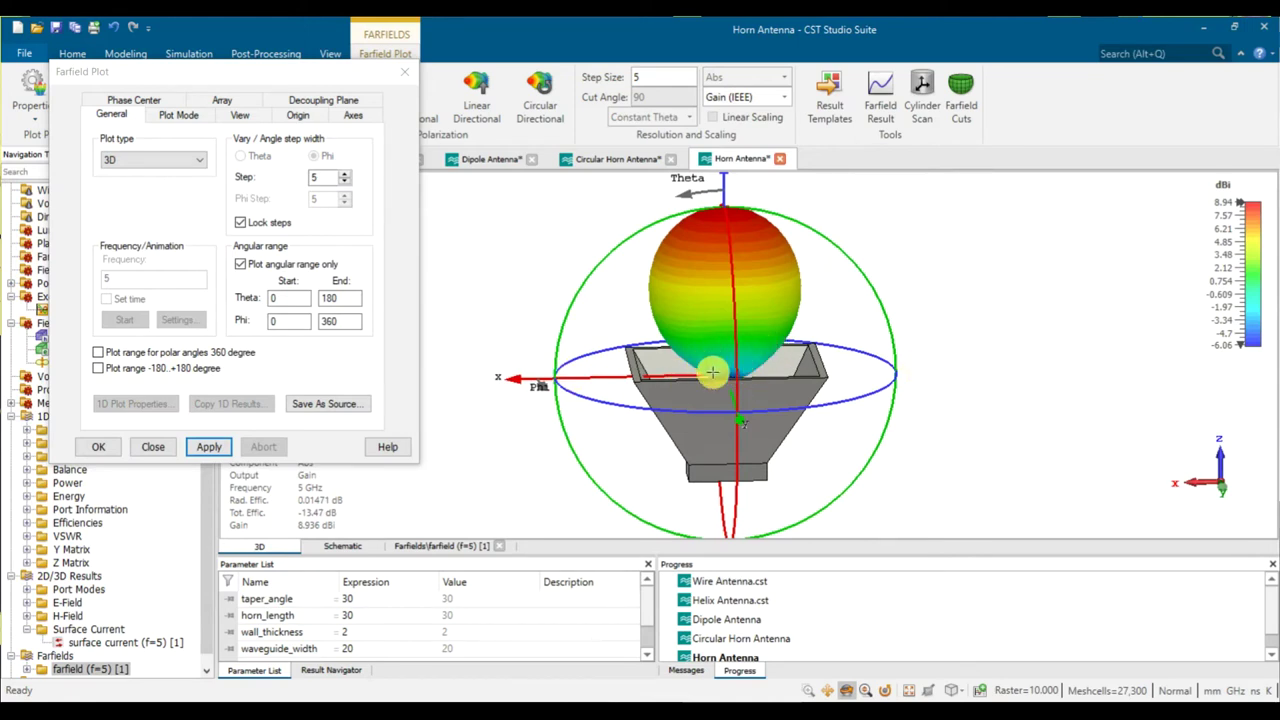
Plot the gain as a 1D Polar cut varying phi at theta 90.
{"action": "left_click", "coordinate": [172, 164]}
{"action": "left_click", "coordinate": [125, 175]}
{"action": "left_click", "coordinate": [209, 448]}
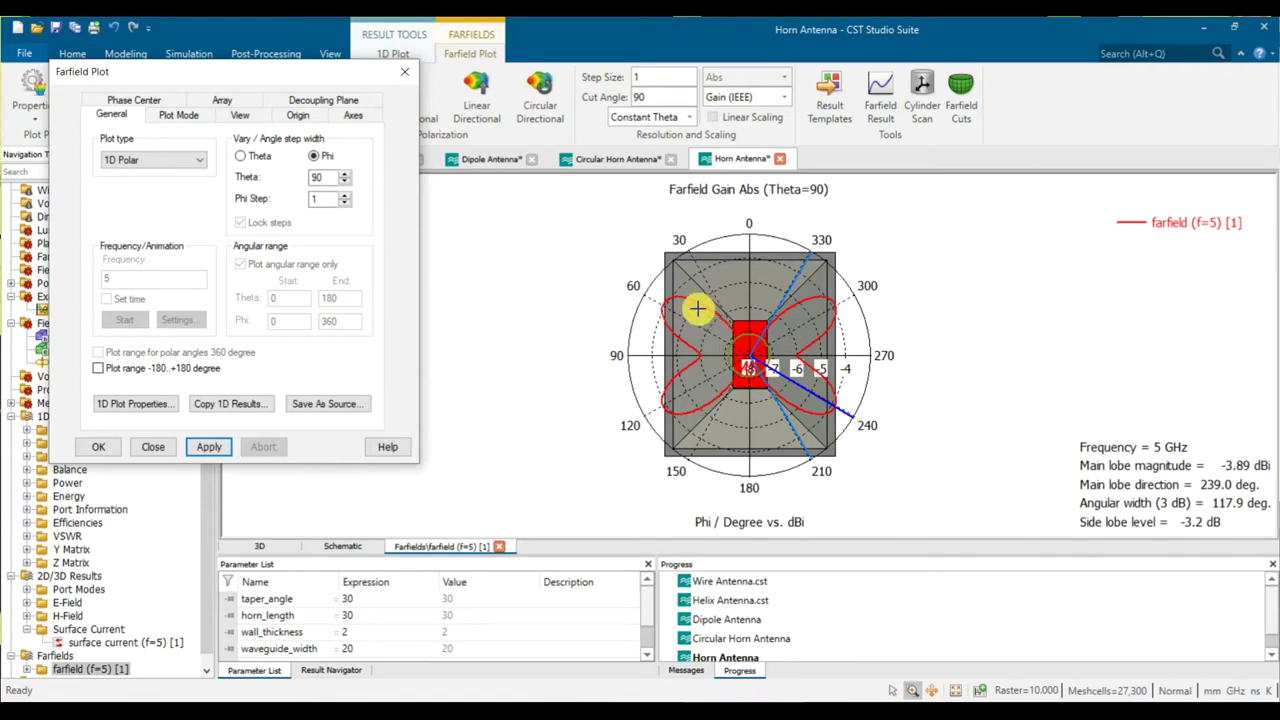
Return to the 3D farfield, look straight into the horn's aperture, and limit the plotted theta range to 90–180.
{"action": "left_click", "coordinate": [170, 161]}
{"action": "left_click", "coordinate": [150, 211]}
{"action": "left_click", "coordinate": [209, 447]}
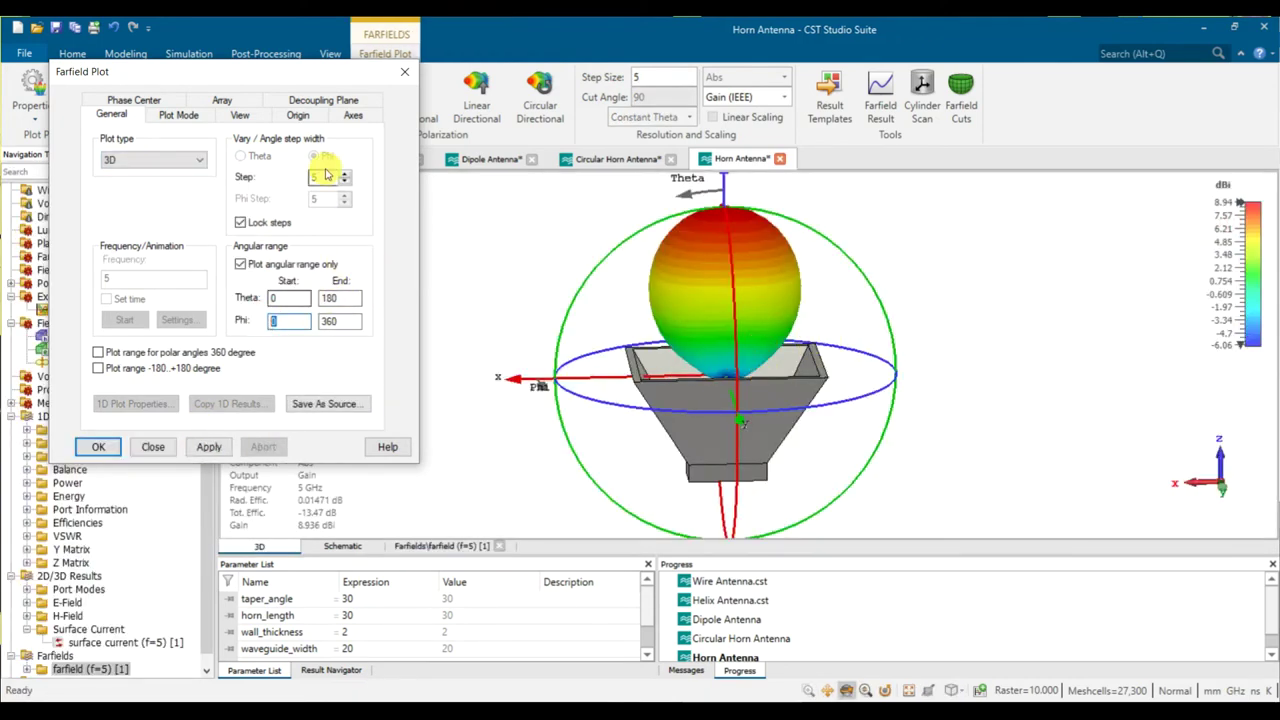
{"action": "left_click_drag", "start_coordinate": [781, 281], "coordinate": [732, 416]}
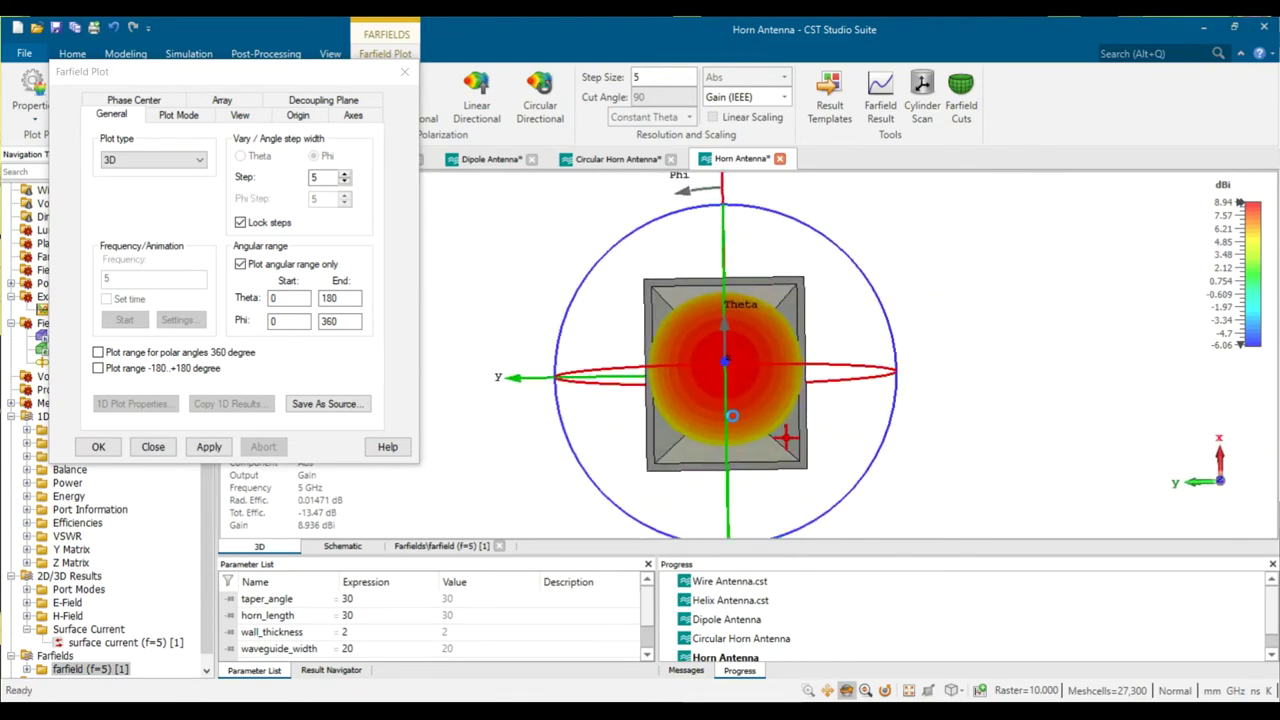
{"action": "double_click", "coordinate": [301, 303]}
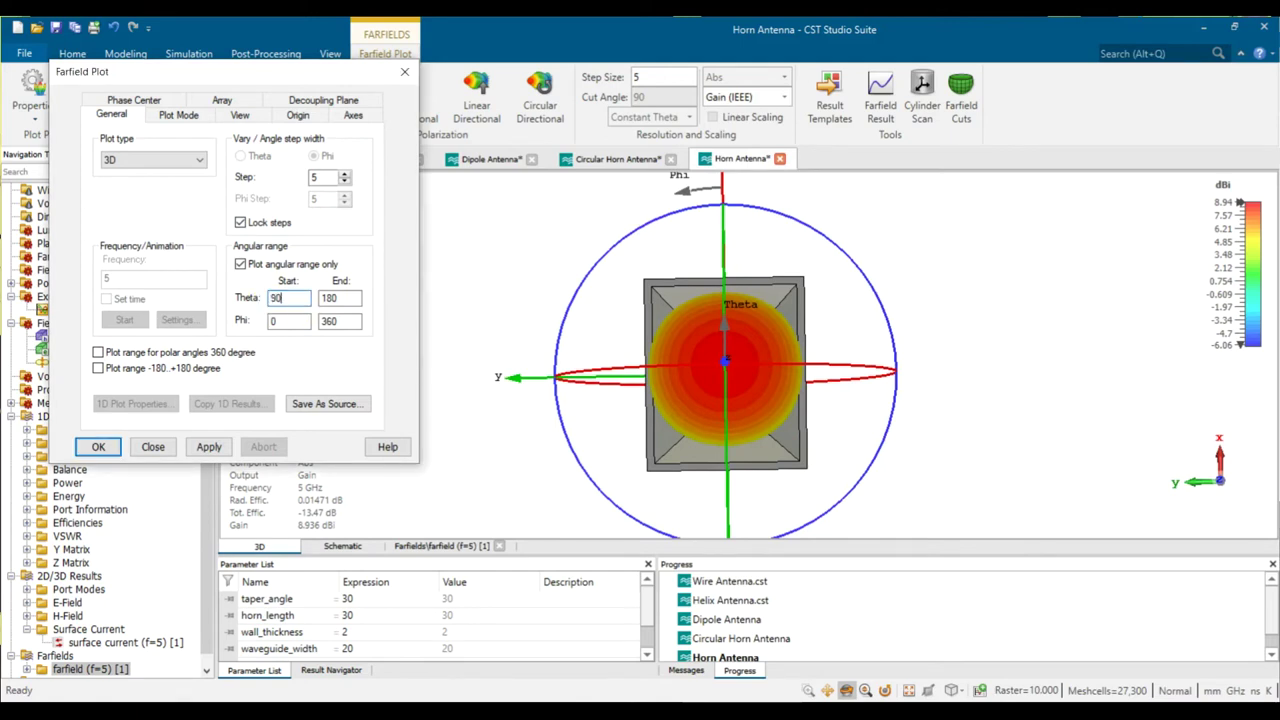
{"action": "left_click", "coordinate": [217, 447]}
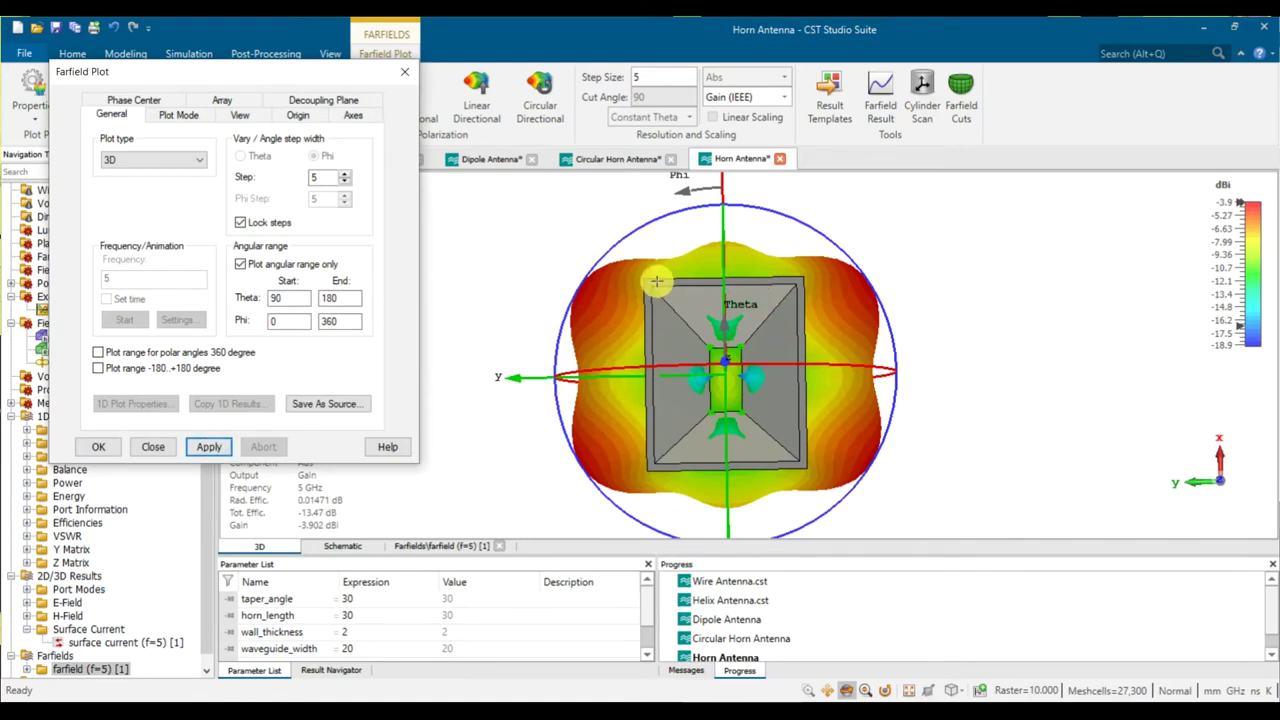
Turn on linear scaling and plot the theta 90 cut as 1D Polar for comparison with the sliced 3D pattern.
{"action": "left_click", "coordinate": [752, 117]}
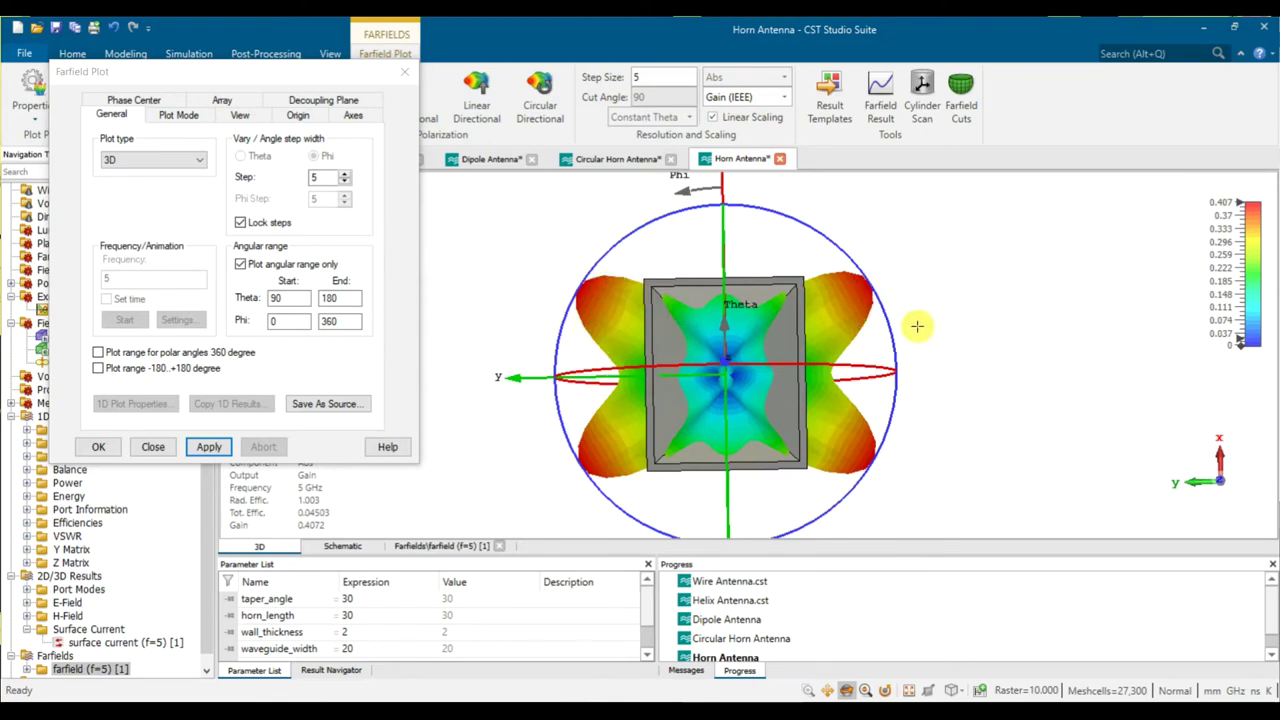
{"action": "left_click", "coordinate": [163, 170]}
{"action": "left_click", "coordinate": [165, 162]}
{"action": "left_click", "coordinate": [163, 174]}
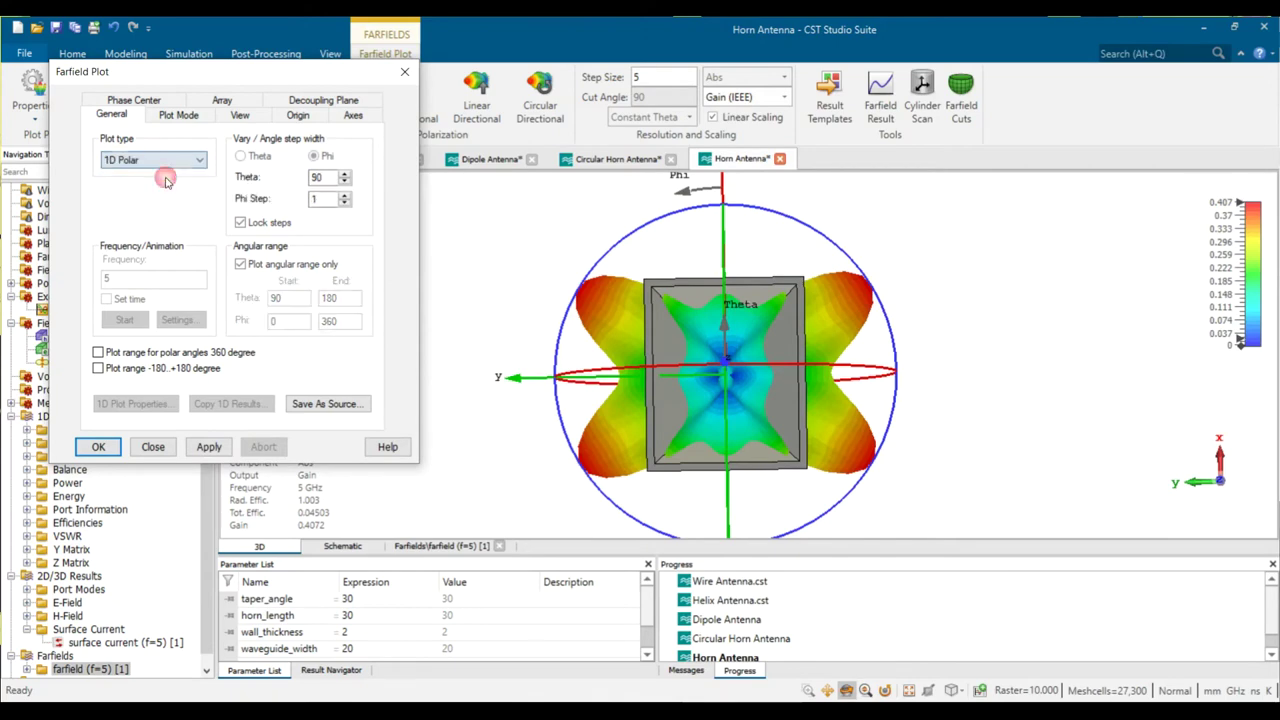
{"action": "left_click", "coordinate": [211, 445]}
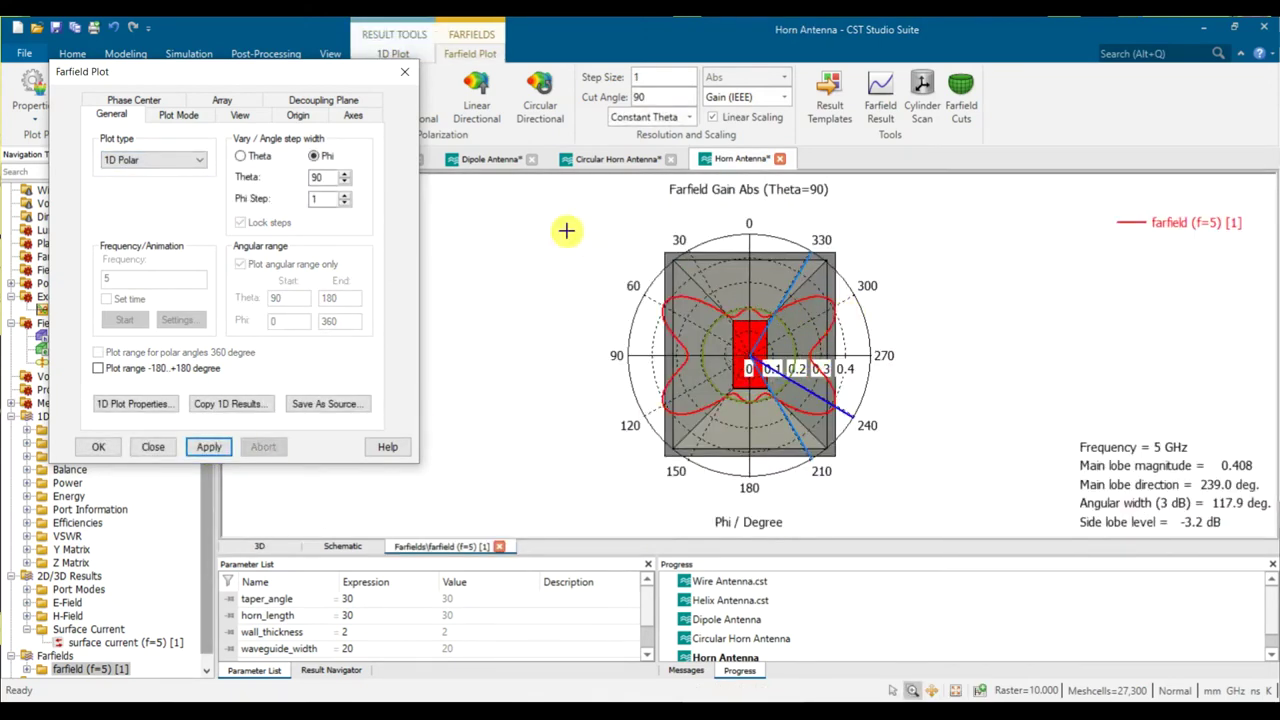
Restore the 3D plot with theta 0–180 and view the full linear-scaled lobe from the side of the horn.
{"action": "left_click", "coordinate": [175, 161]}
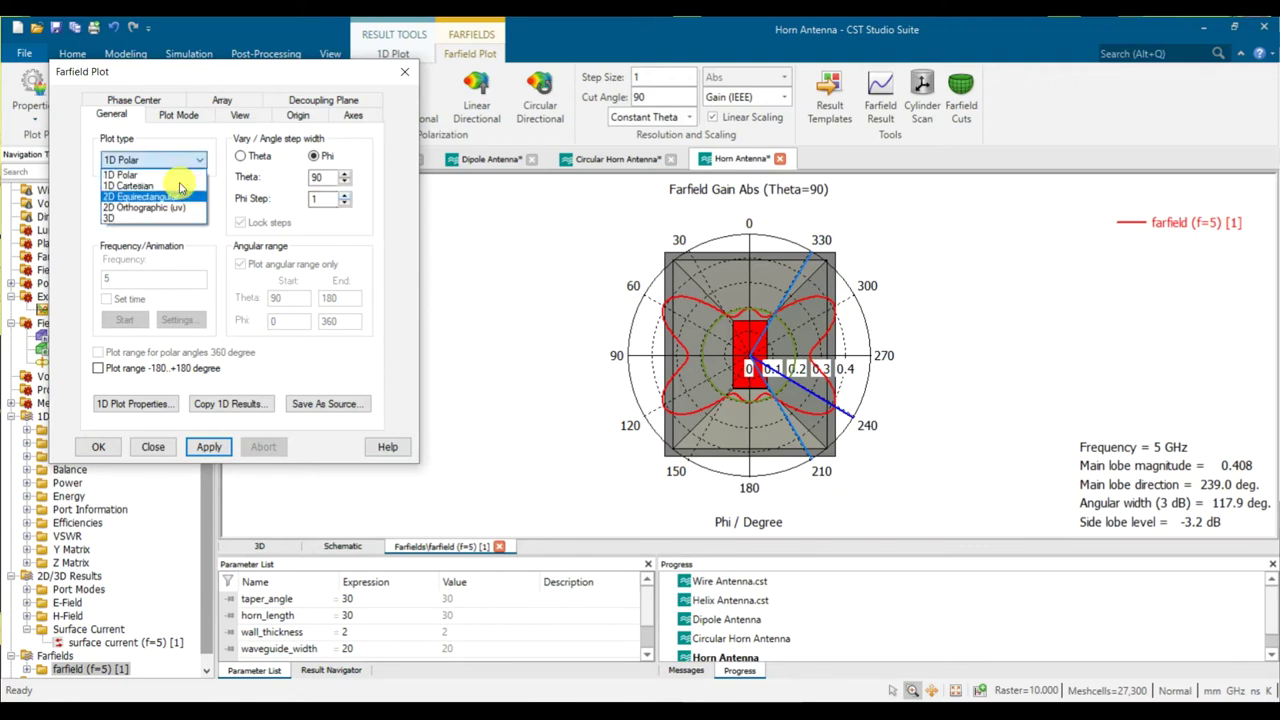
{"action": "left_click", "coordinate": [172, 220]}
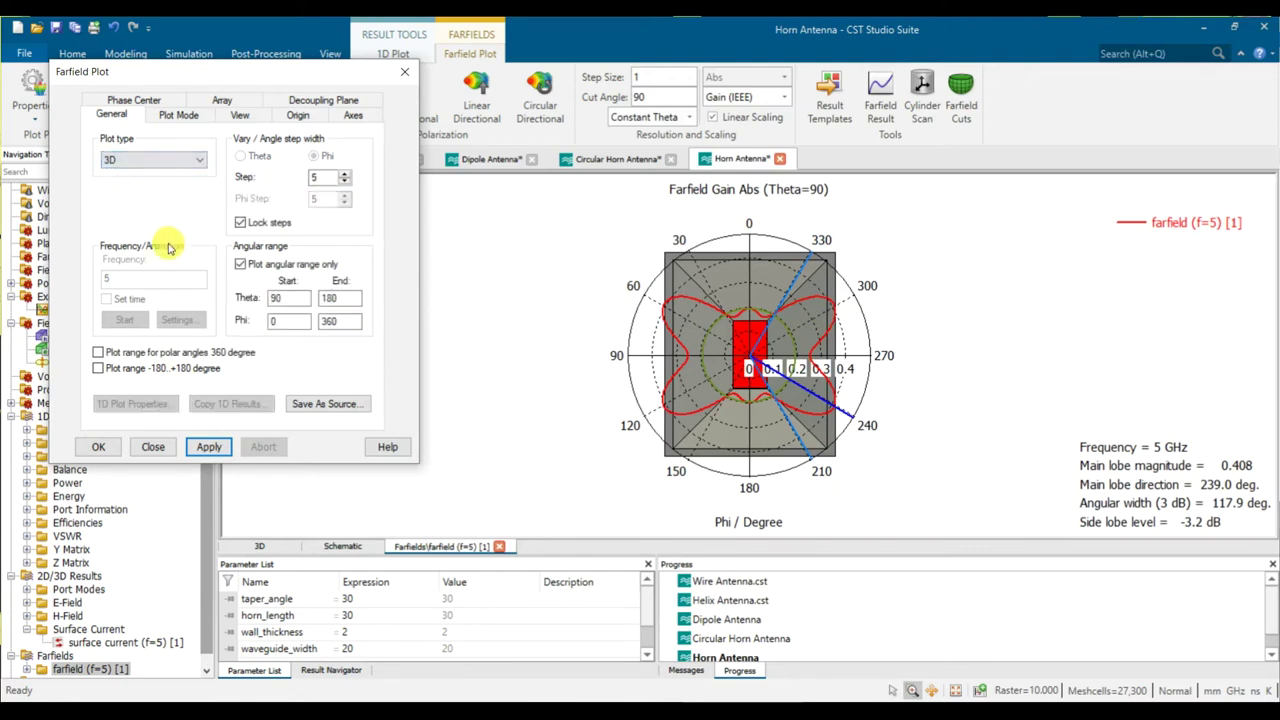
{"action": "left_click_drag", "start_coordinate": [288, 302], "coordinate": [262, 298]}
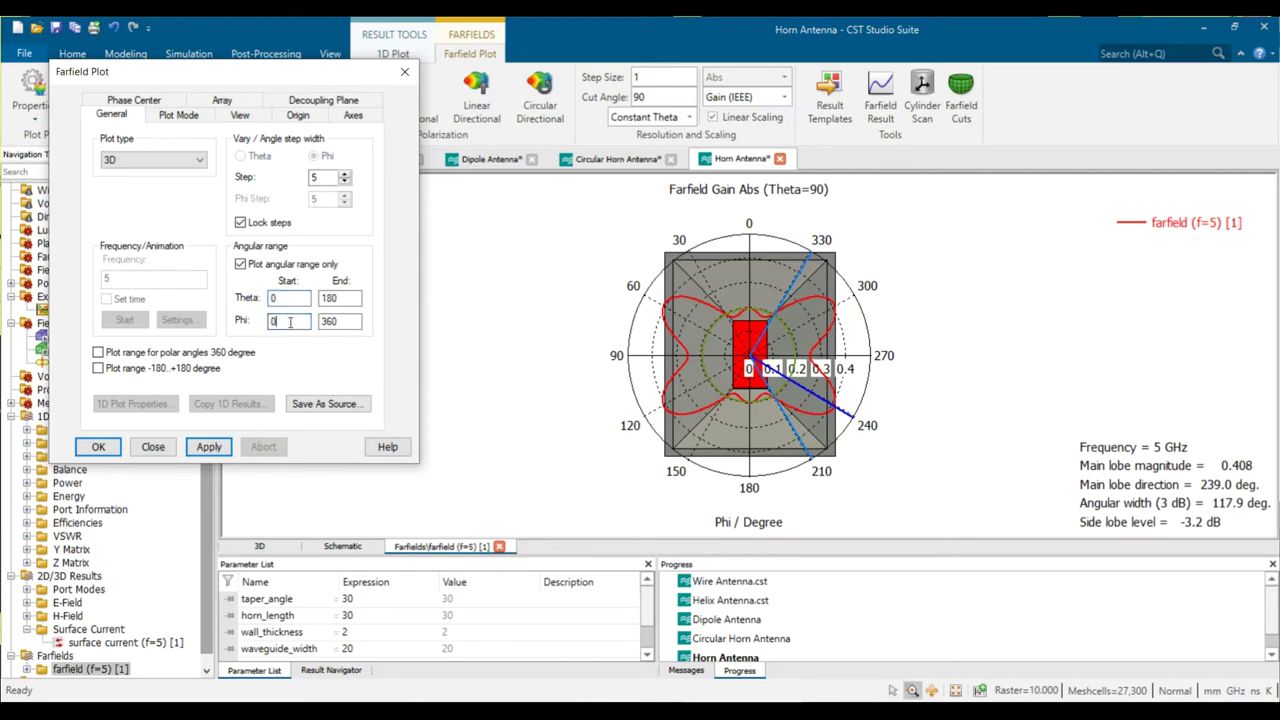
{"action": "left_click", "coordinate": [209, 447]}
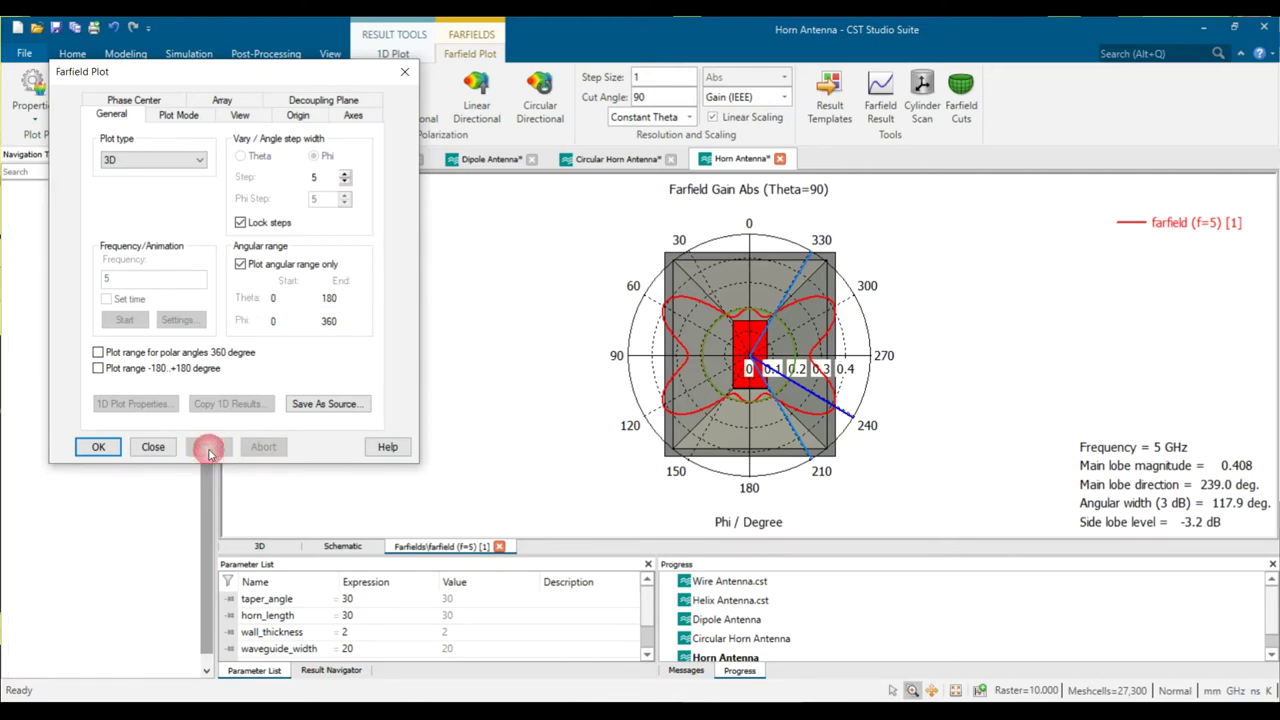
{"action": "left_click_drag", "start_coordinate": [693, 369], "coordinate": [532, 416]}
{"action": "left_click_drag", "start_coordinate": [655, 360], "coordinate": [523, 363]}
{"action": "mouse_move", "coordinate": [716, 389]}
{"action": "left_mouse_down"}
{"action": "mouse_move", "coordinate": [720, 327]}
{"action": "mouse_move", "coordinate": [726, 402]}
{"action": "left_mouse_up"}
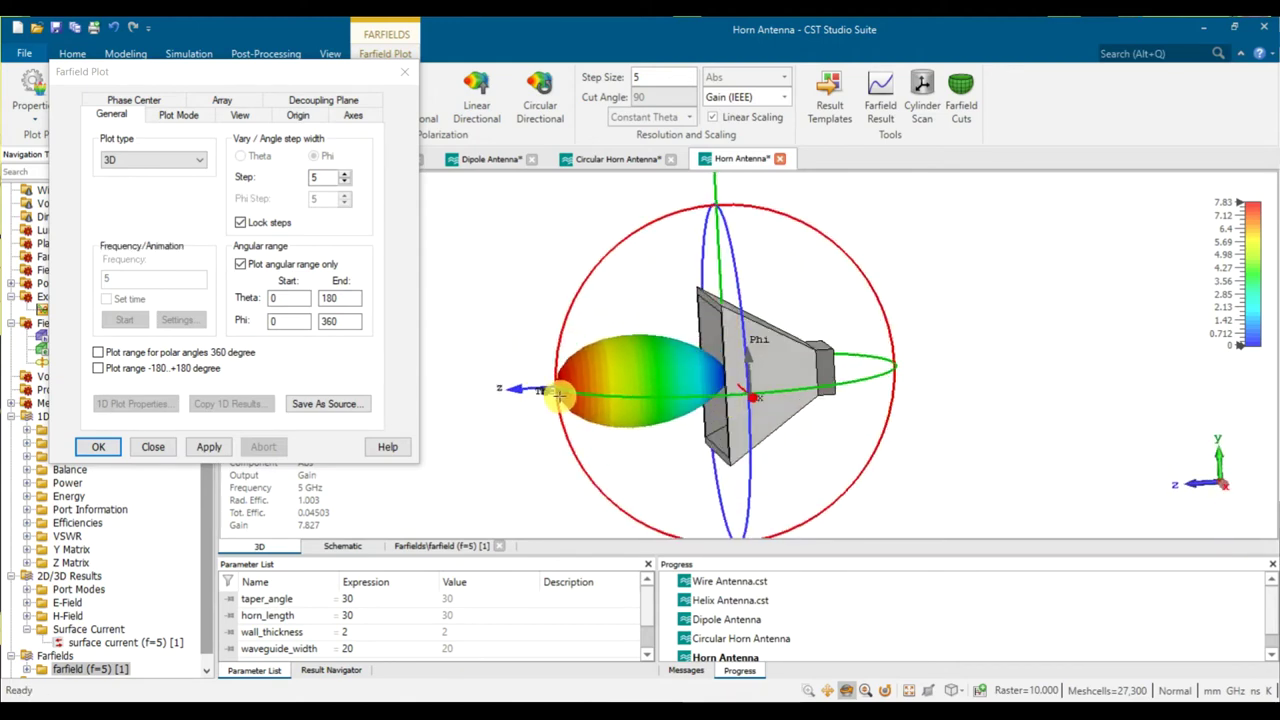
Limit the phi range to 90–270, move the plot settings dialog aside, and view the cut lobe from the aperture.
{"action": "double_click", "coordinate": [272, 320]}
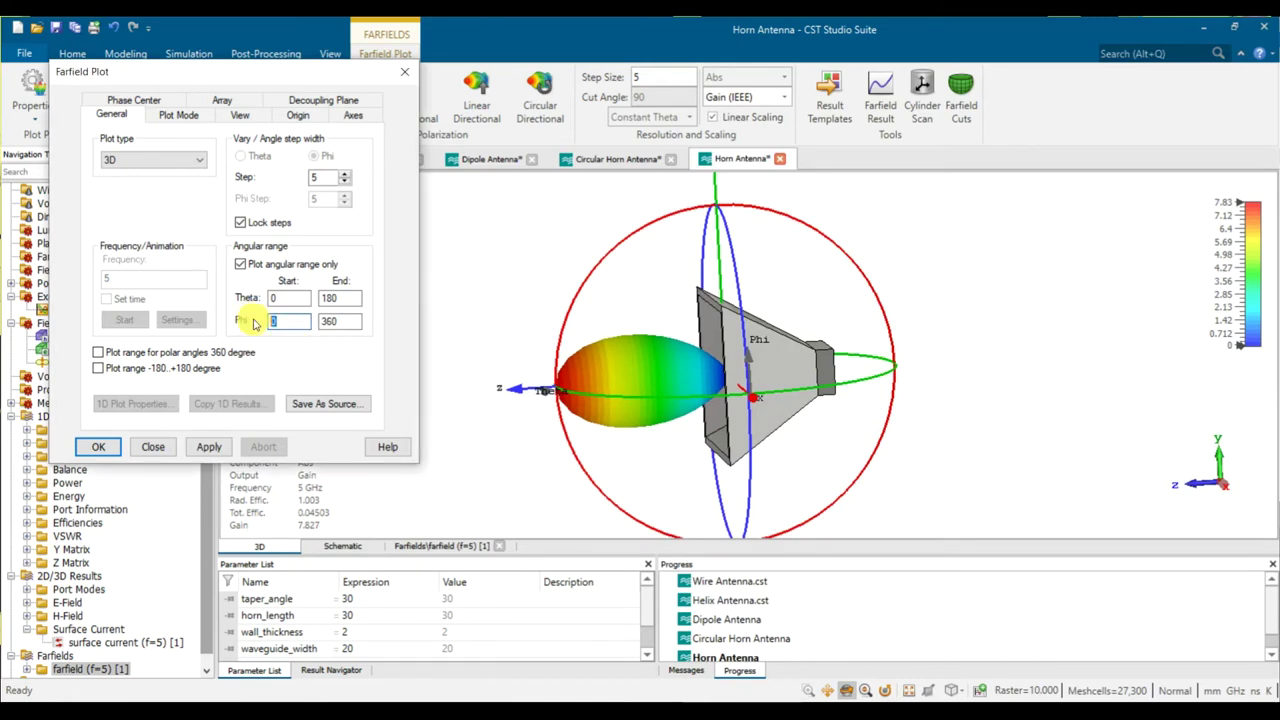
{"action": "type", "text": "90"}
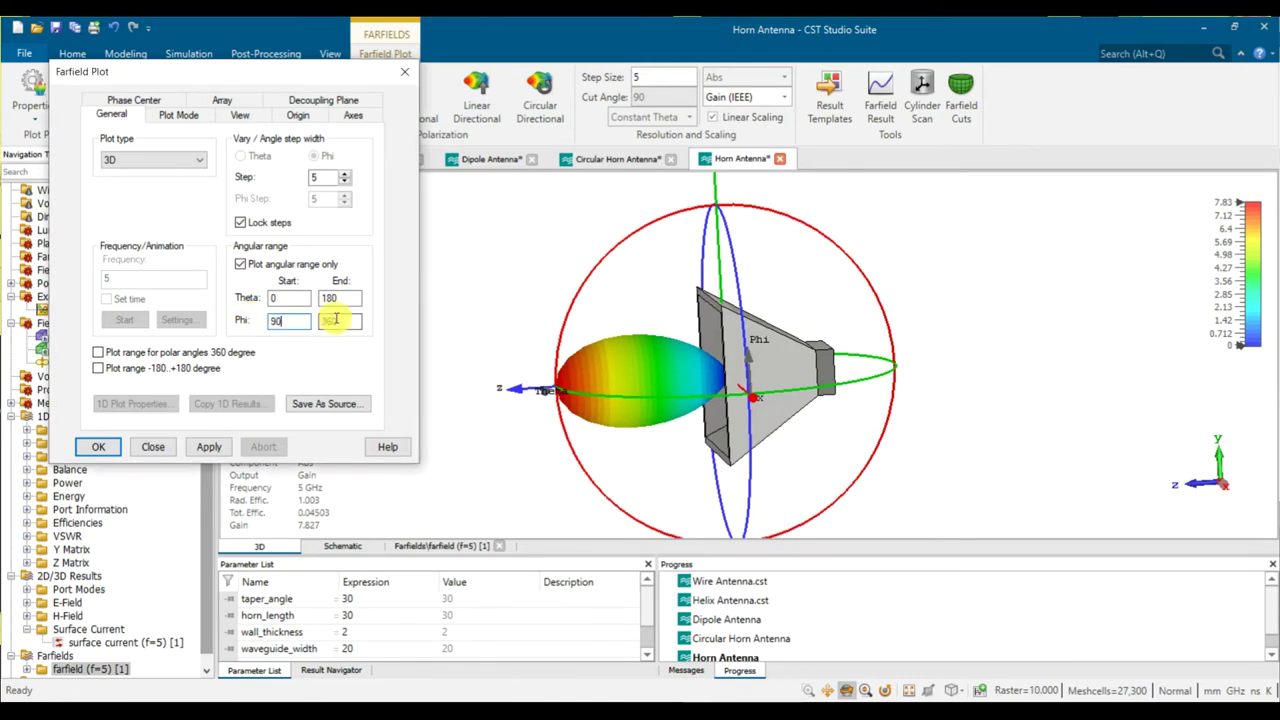
{"action": "type", "text": "270"}
{"action": "left_click", "coordinate": [209, 446]}
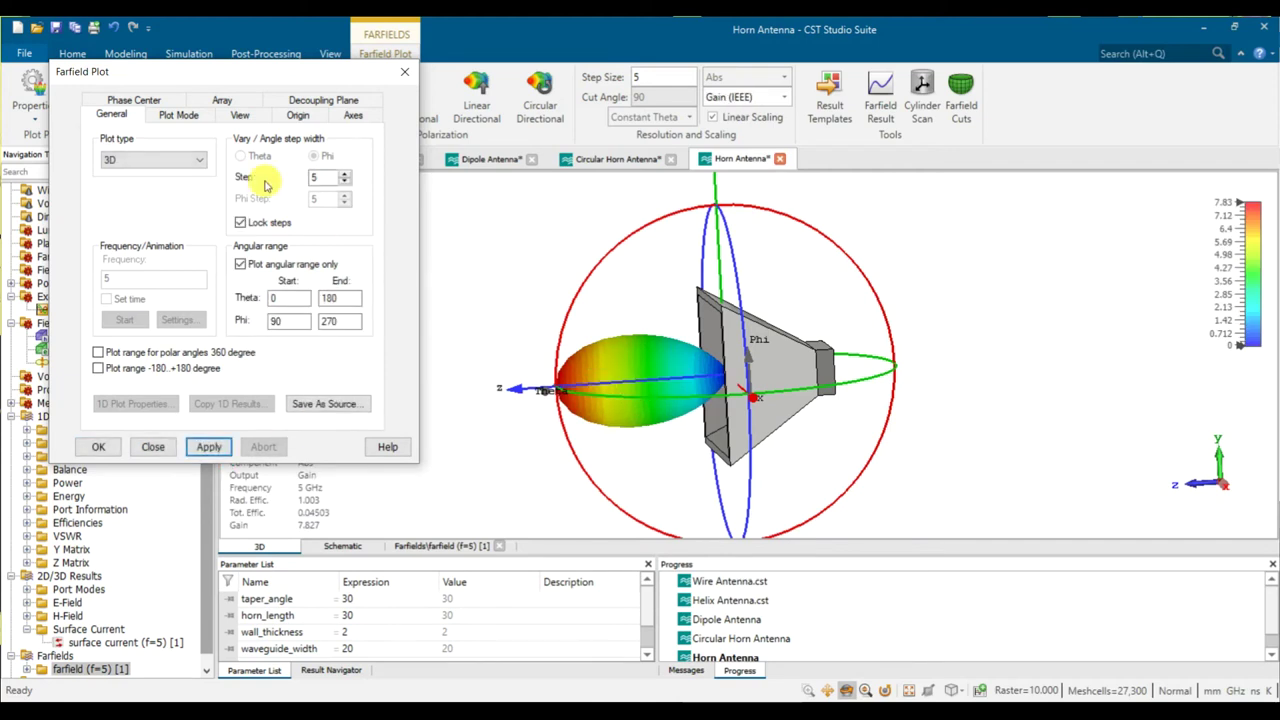
{"action": "left_click_drag", "start_coordinate": [254, 79], "coordinate": [274, 203]}
{"action": "left_click", "coordinate": [192, 99]}
{"action": "left_click", "coordinate": [170, 140]}
{"action": "left_click_drag", "start_coordinate": [700, 390], "coordinate": [866, 389]}
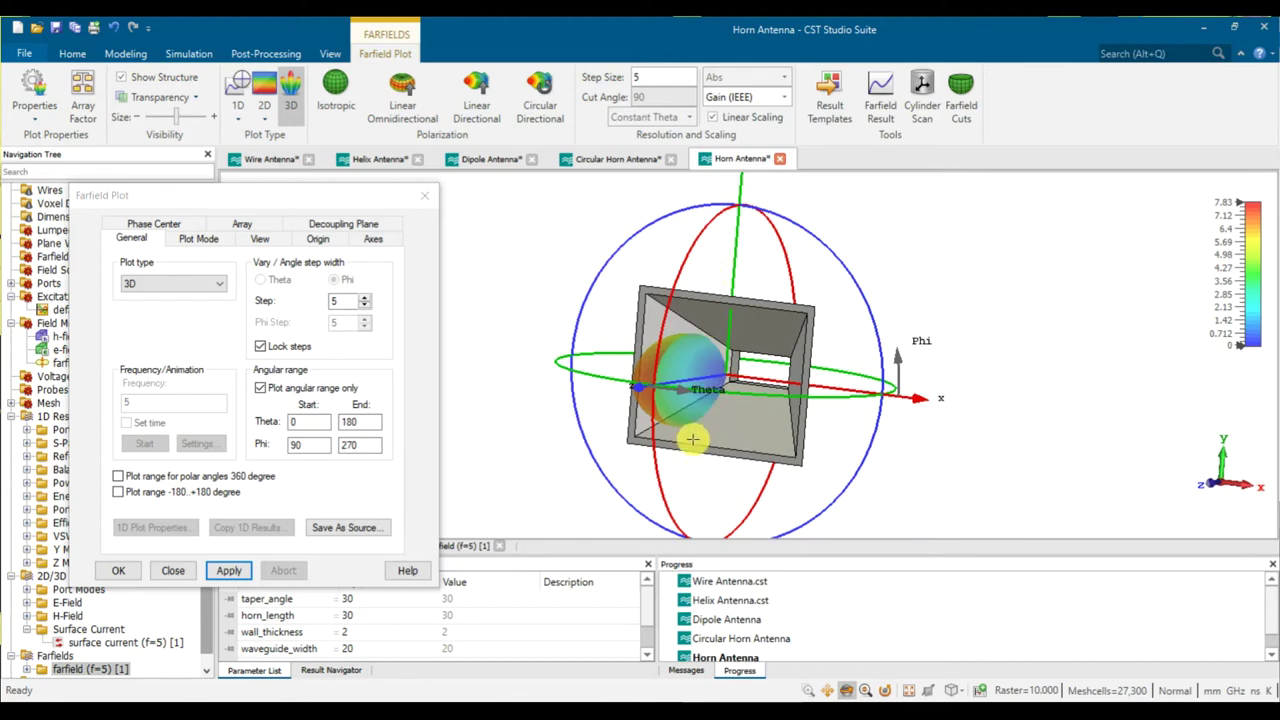
Change the phi range to 180–360 with theta from 0, and inspect the halved lobe in 3D.
{"action": "double_click", "coordinate": [292, 421]}
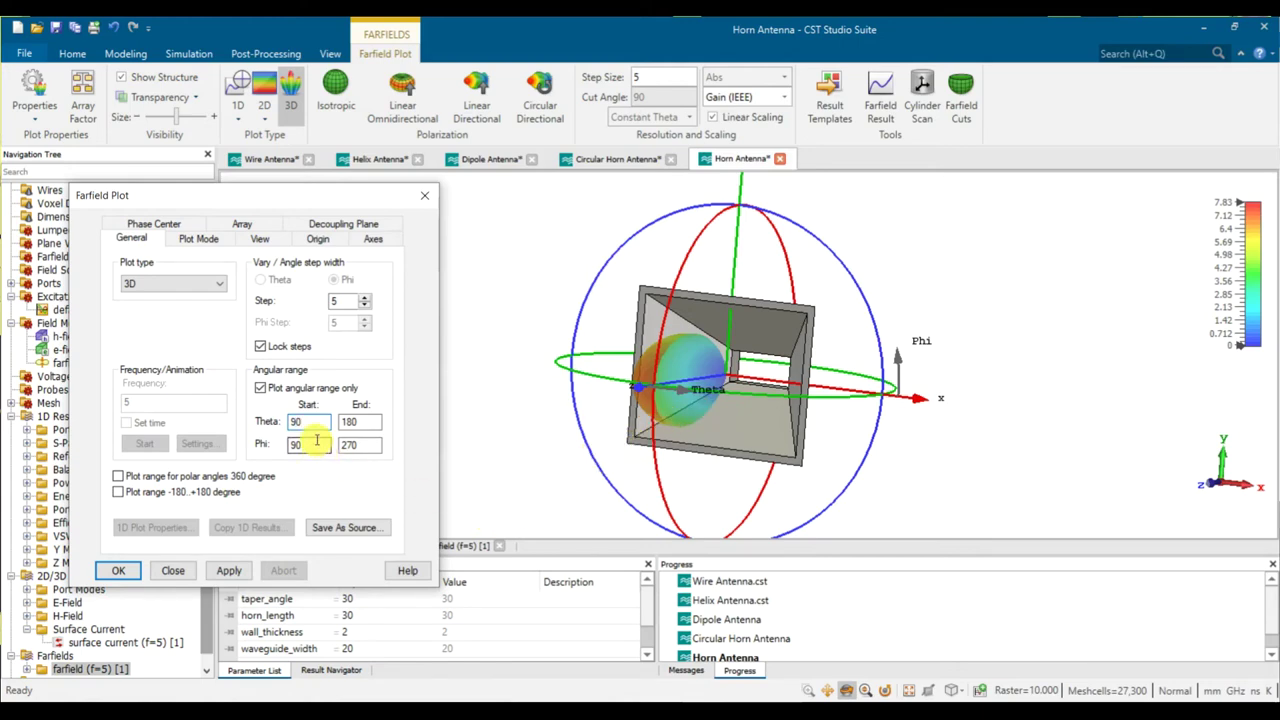
{"action": "left_click", "coordinate": [316, 443]}
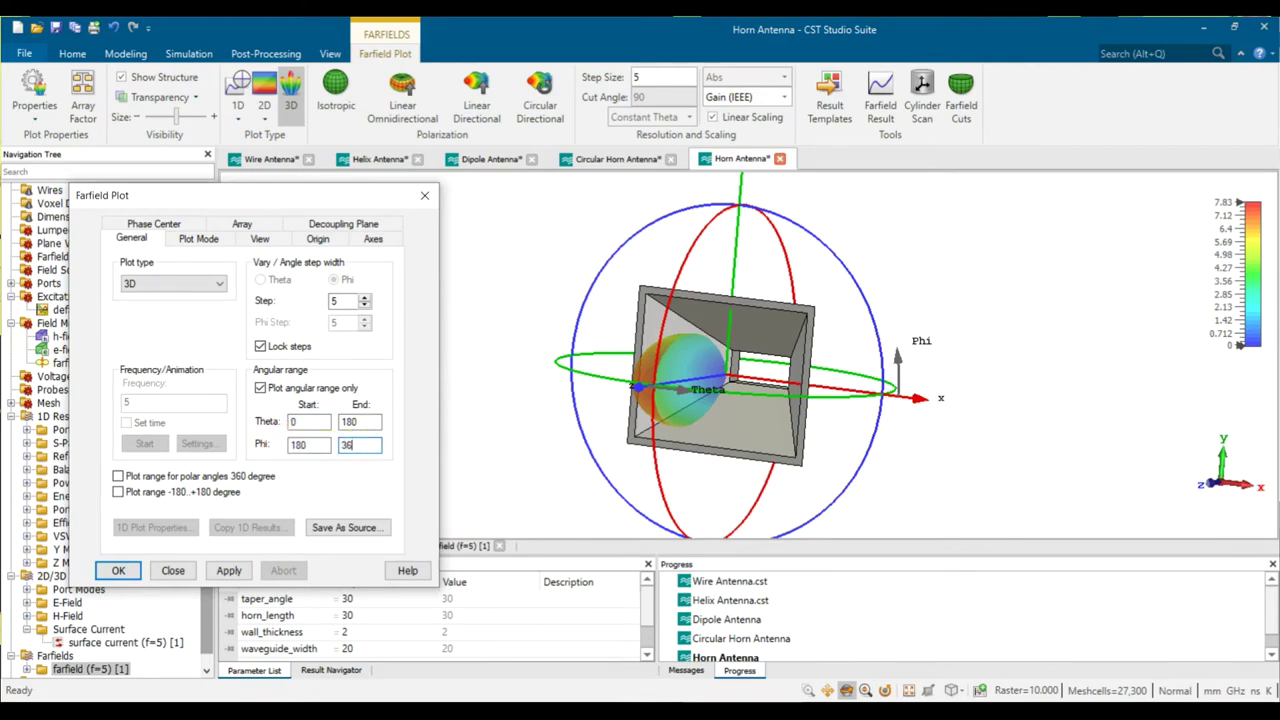
{"action": "left_click", "coordinate": [229, 572]}
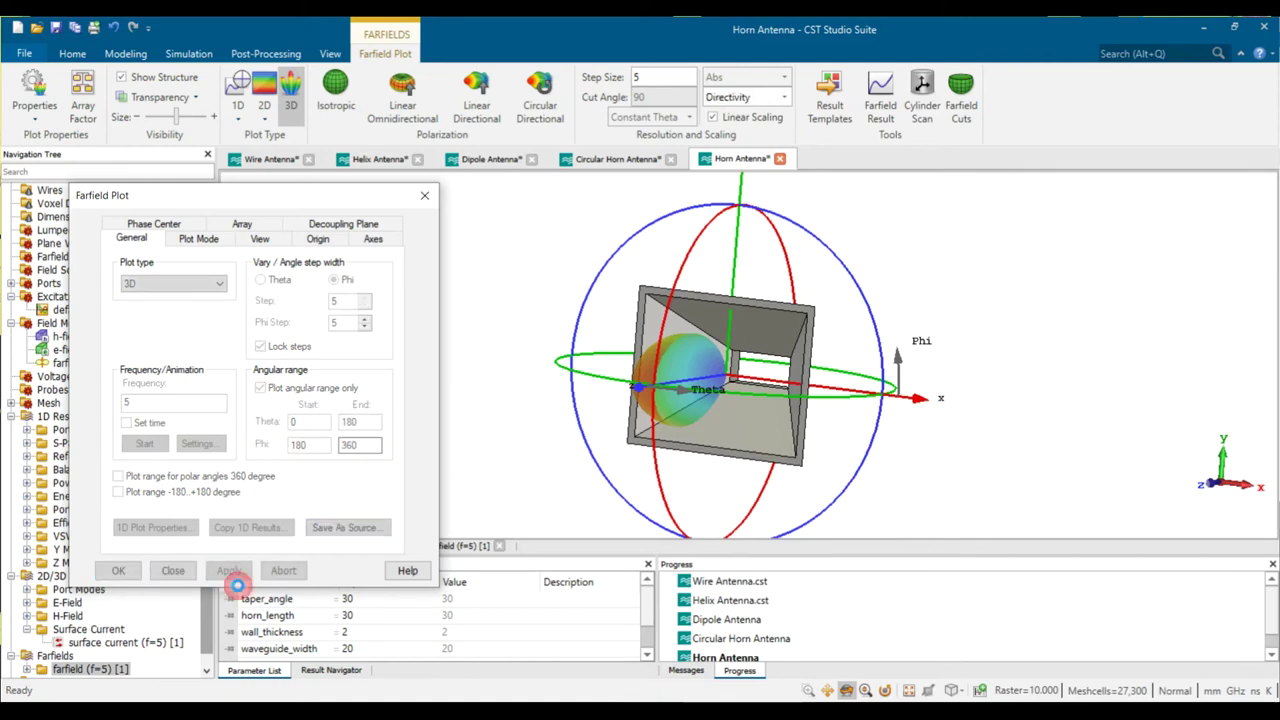
{"action": "left_click_drag", "start_coordinate": [727, 421], "coordinate": [705, 337]}
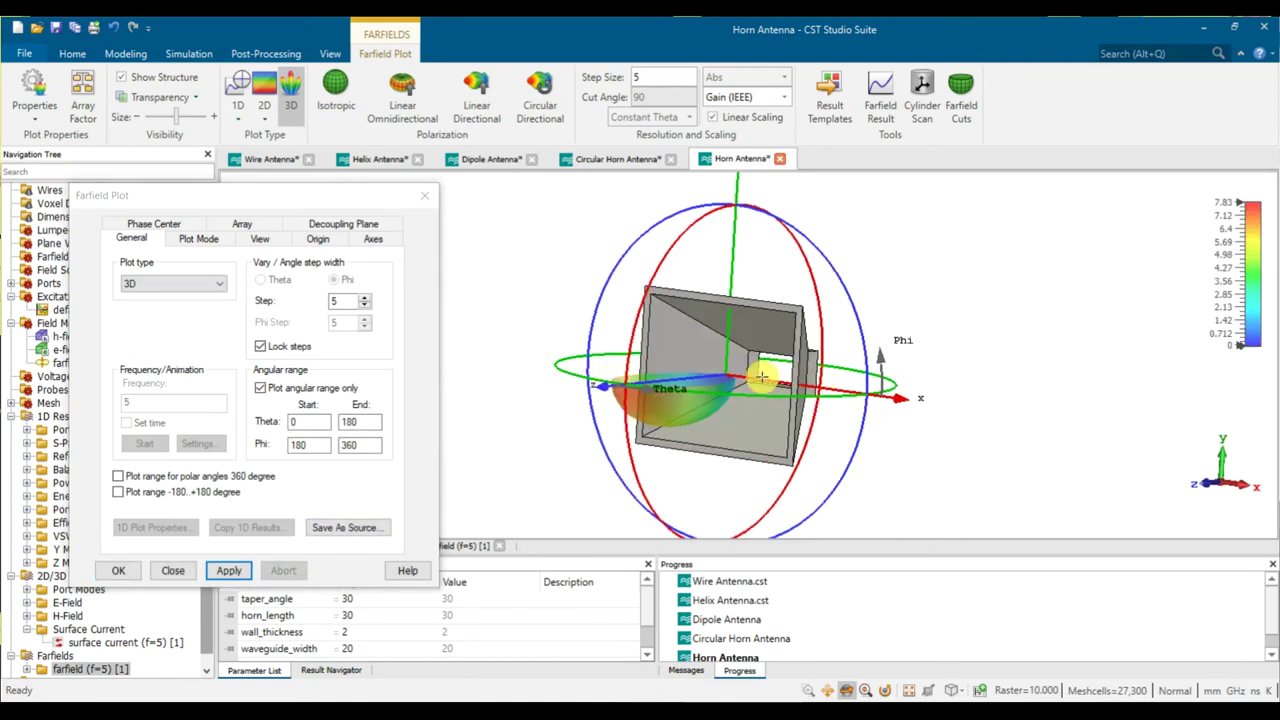
Switch the sliced farfield to a 1D Polar plot varying phi at theta 90 in linear scaling.
{"action": "left_click", "coordinate": [155, 288]}
{"action": "left_click", "coordinate": [166, 300]}
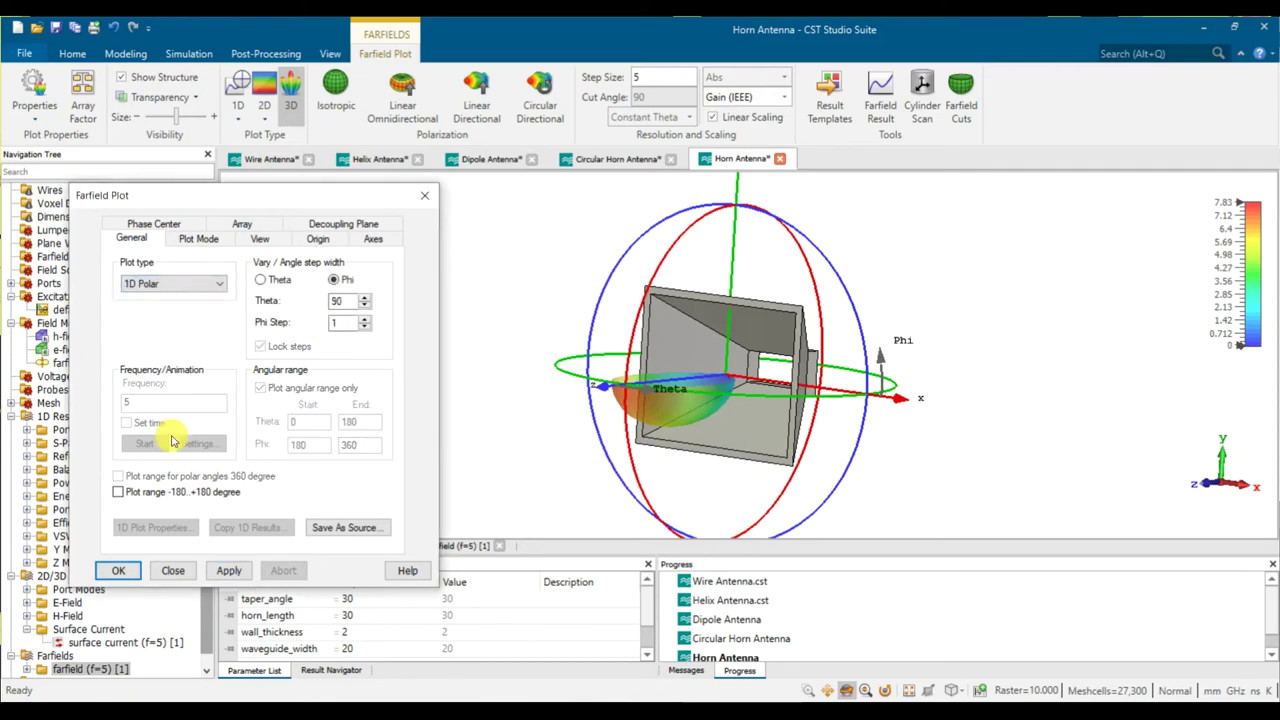
{"action": "left_click", "coordinate": [229, 570]}
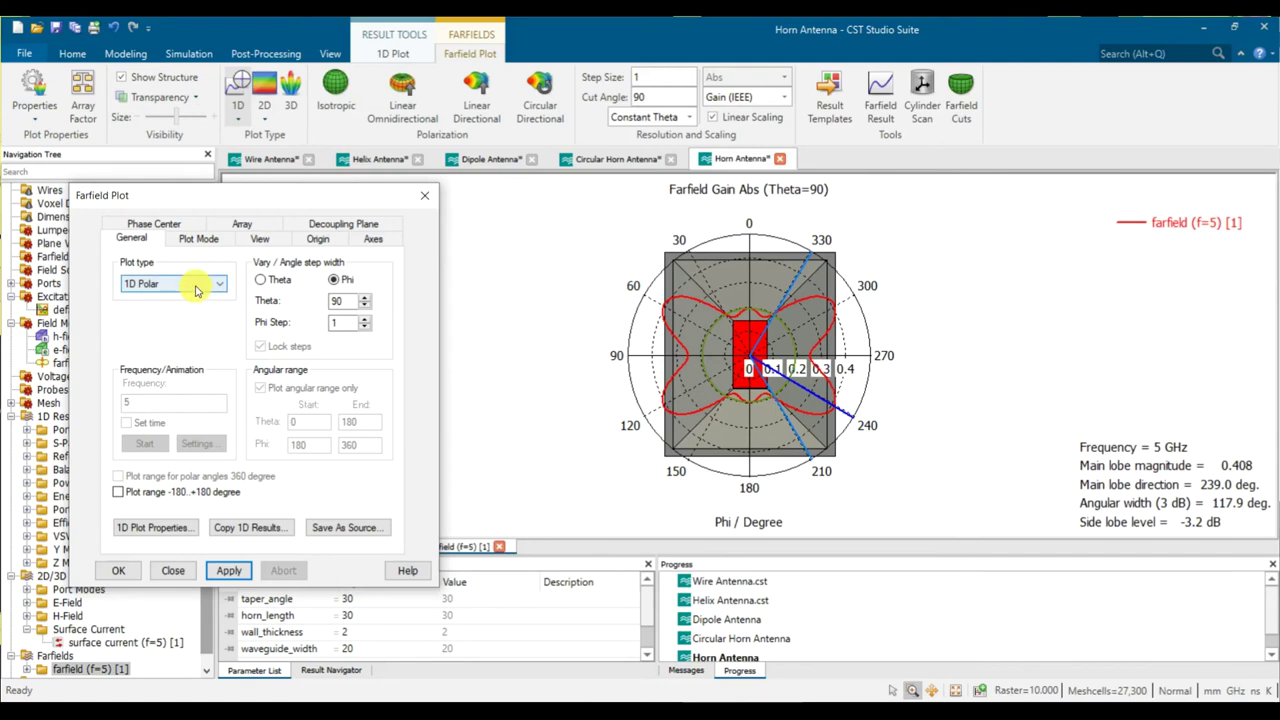
Vary theta at phi 90 in the polar plot and turn off linear scaling to show the gain in dBi.
{"action": "left_click", "coordinate": [281, 280]}
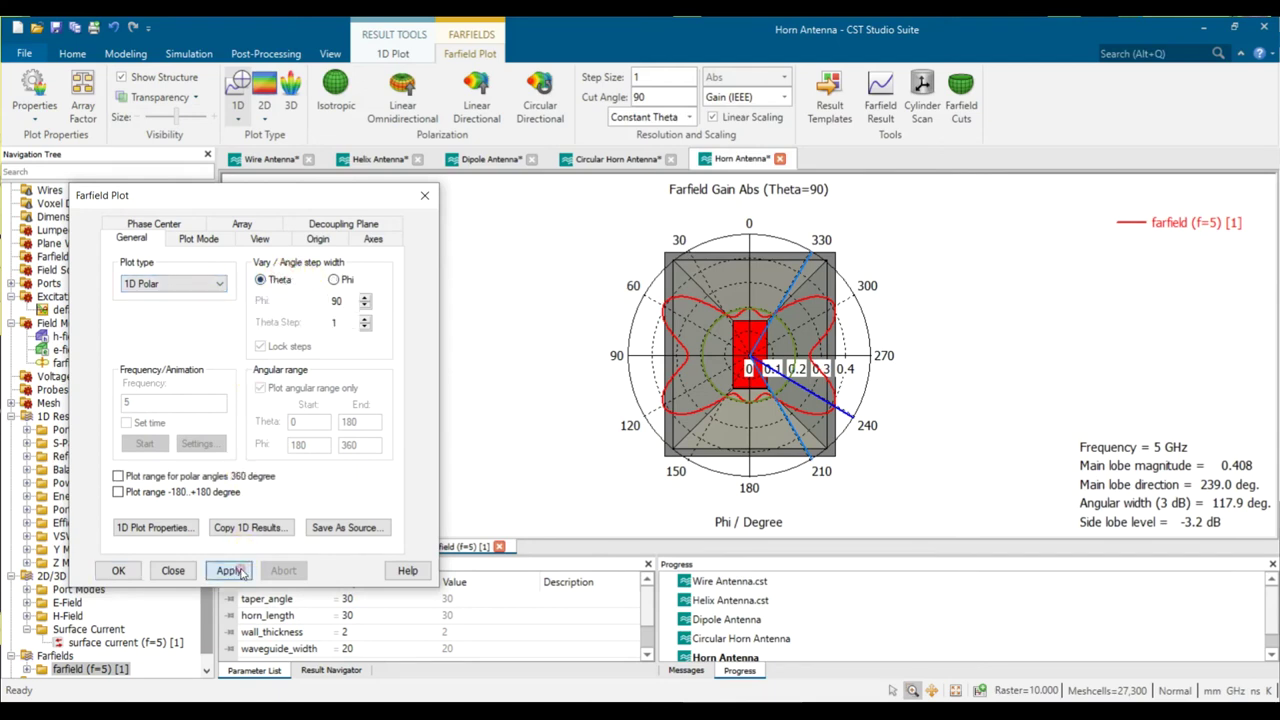
{"action": "left_click", "coordinate": [229, 570]}
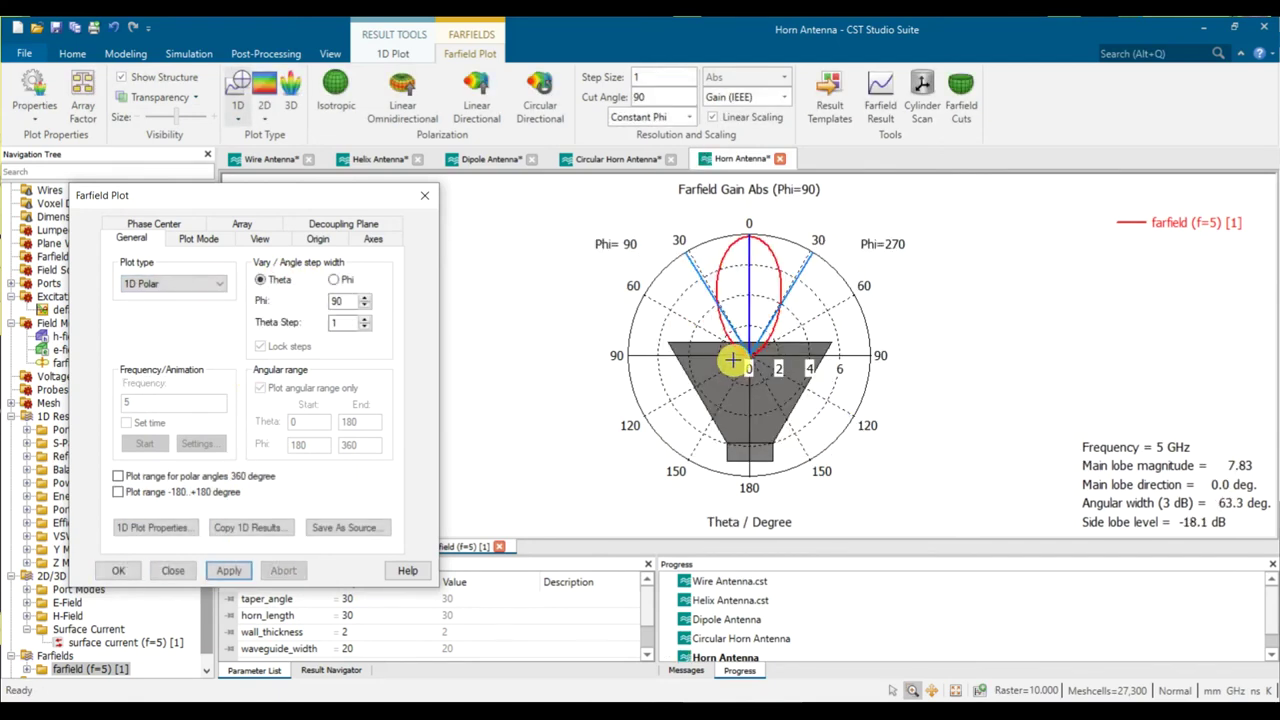
{"action": "left_click", "coordinate": [745, 117]}
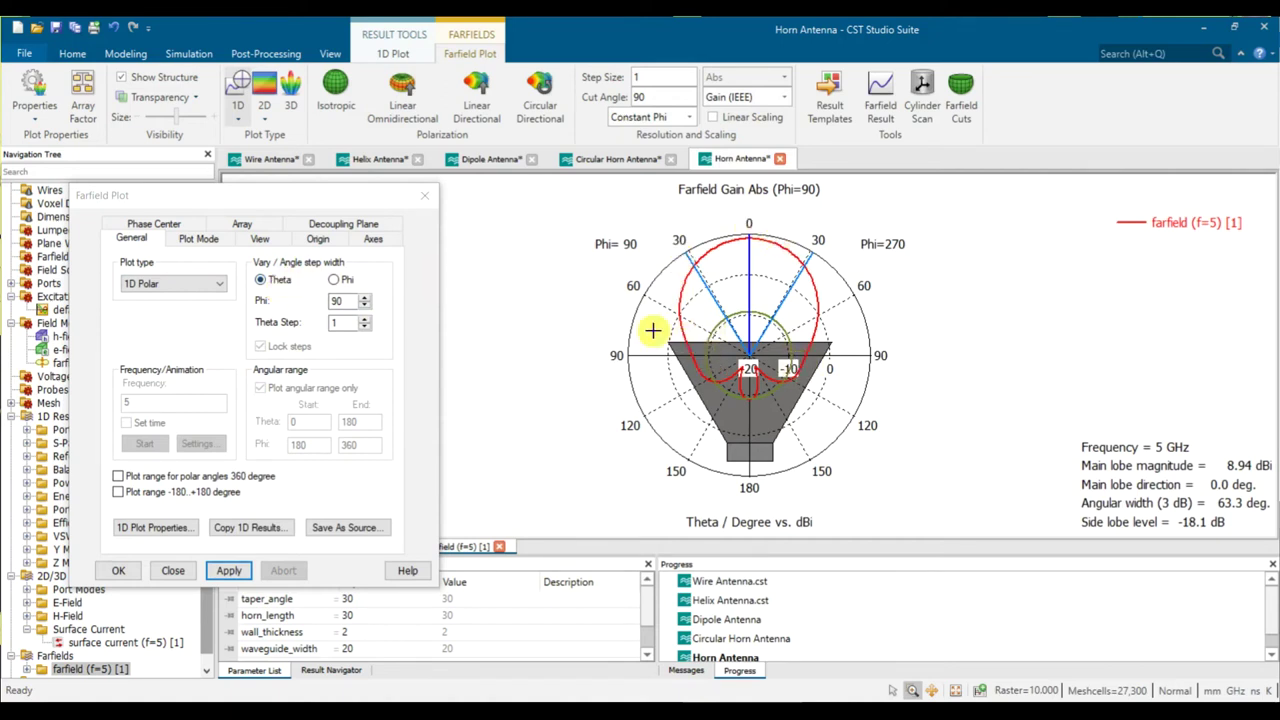
Plot the horn's polar cut varying phi at theta 0, followed by the cut varying theta at phi 180.
{"action": "left_click", "coordinate": [338, 280]}
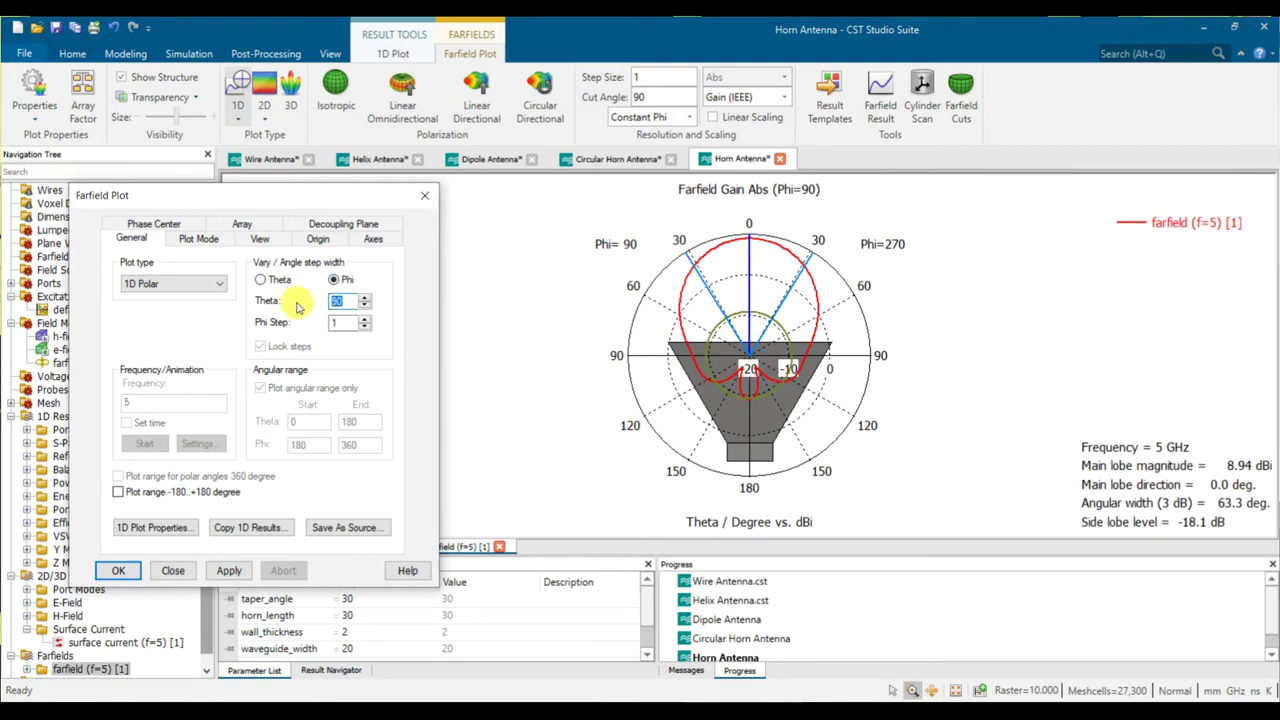
{"action": "left_click", "coordinate": [229, 571]}
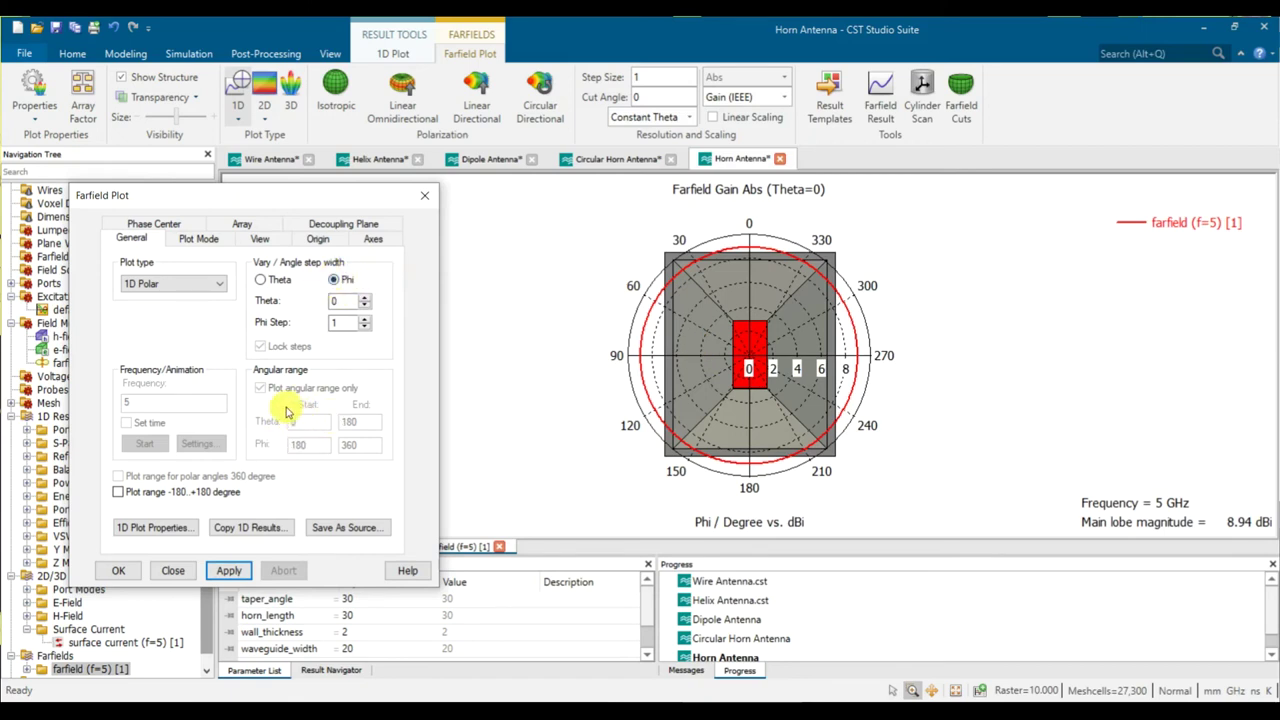
{"action": "left_click", "coordinate": [275, 283]}
{"action": "type", "text": "180"}
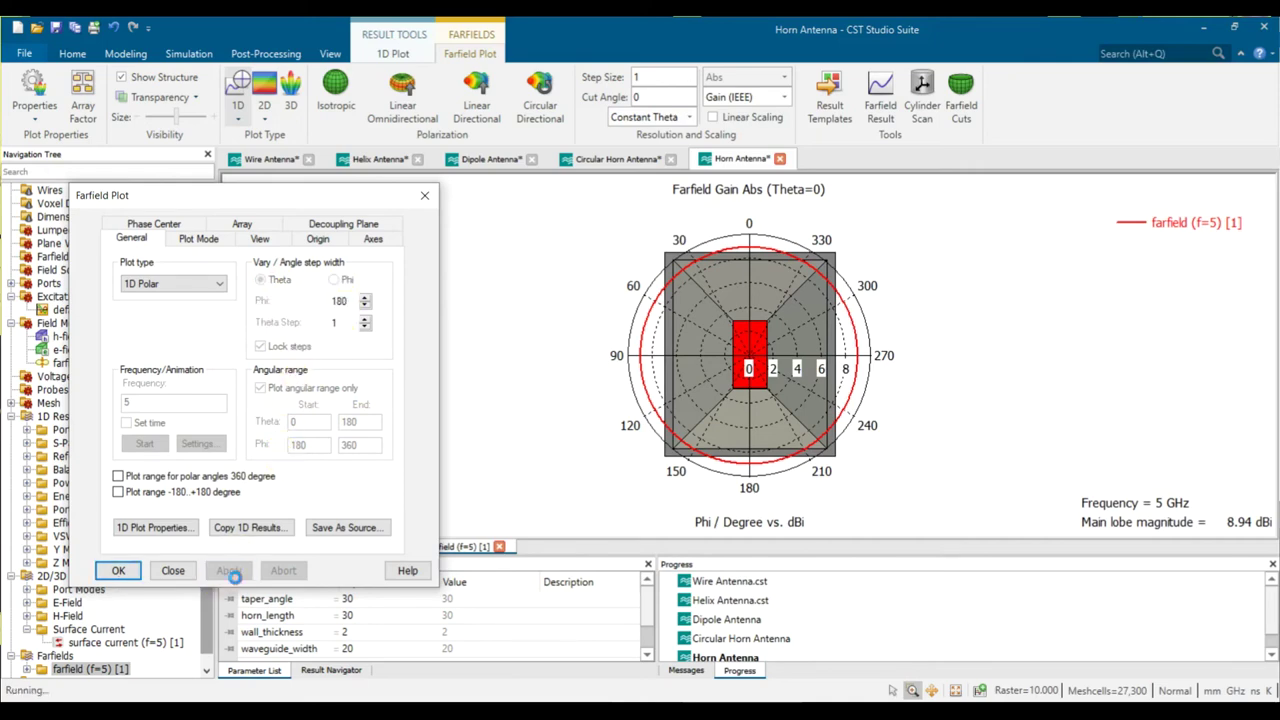
{"action": "left_click", "coordinate": [228, 570]}
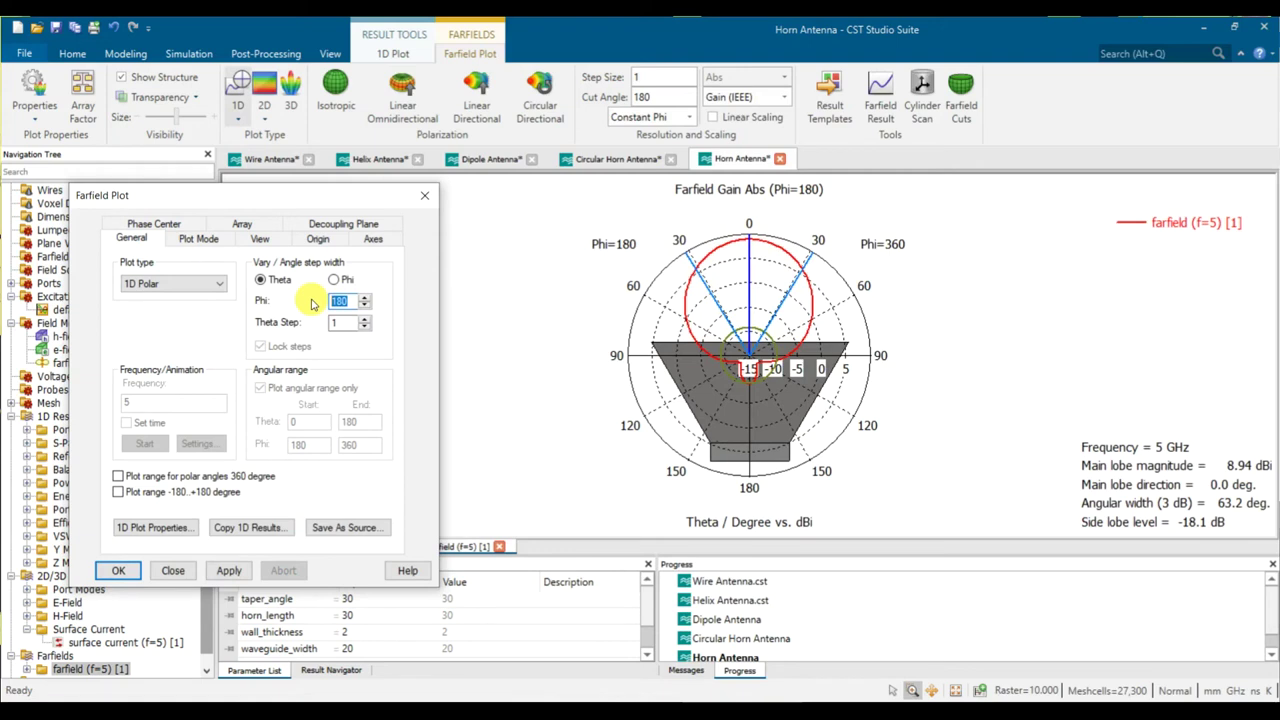
Set the polar cut's phi to 90 and consult the reference figures of azimuth and elevation cuts in the browser and PDF reader.
{"action": "type", "text": "0"}
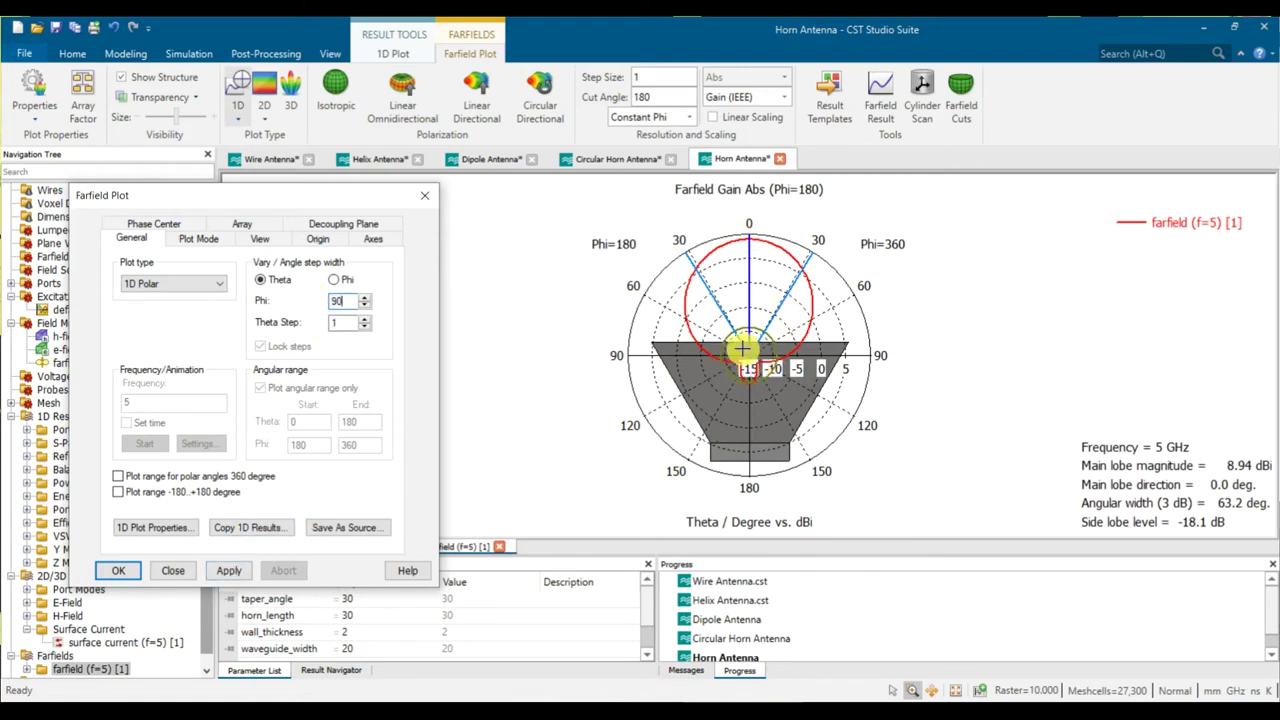
{"action": "left_click", "coordinate": [240, 570]}
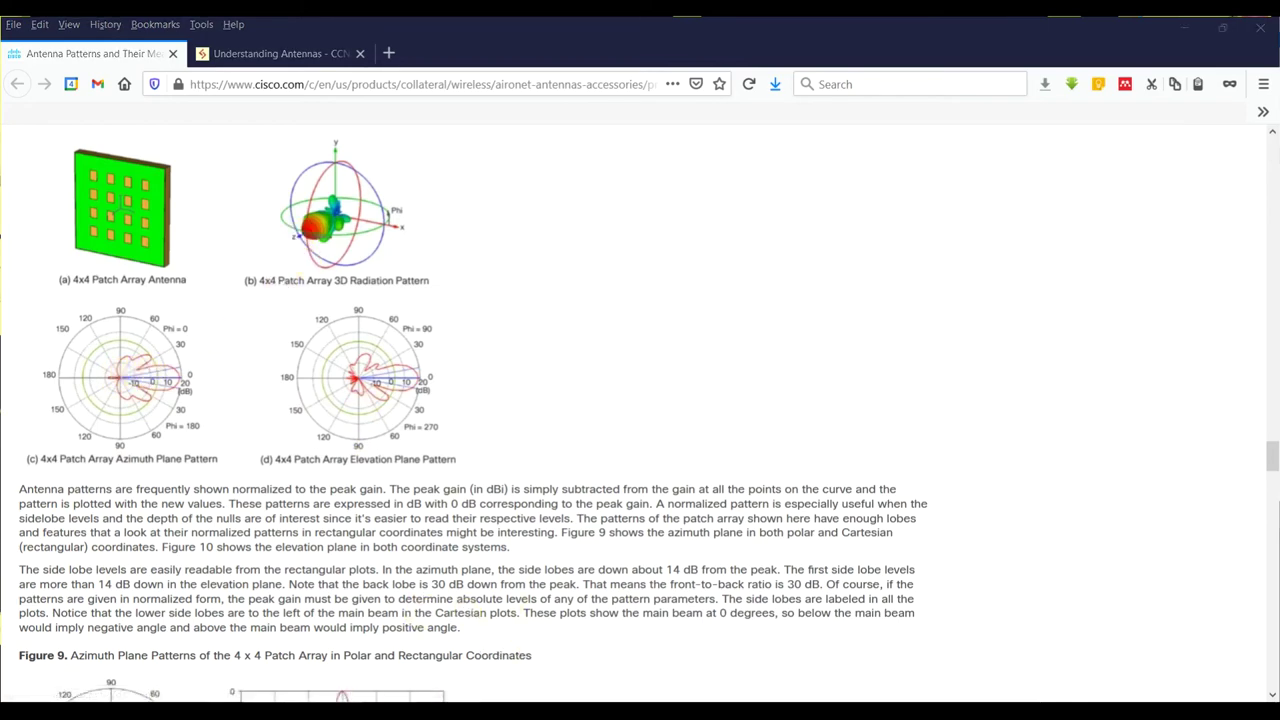
{"action": "key", "text": "alt+Tab"}
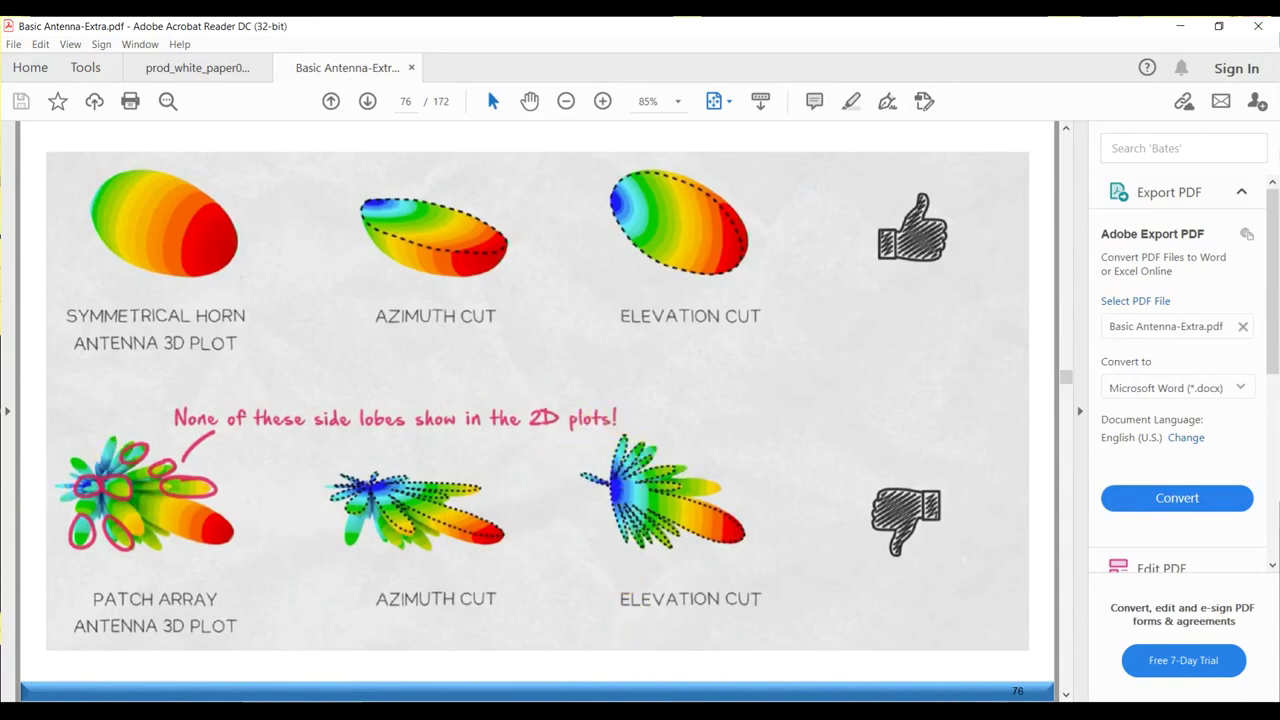
{"action": "key", "text": "alt+Tab"}
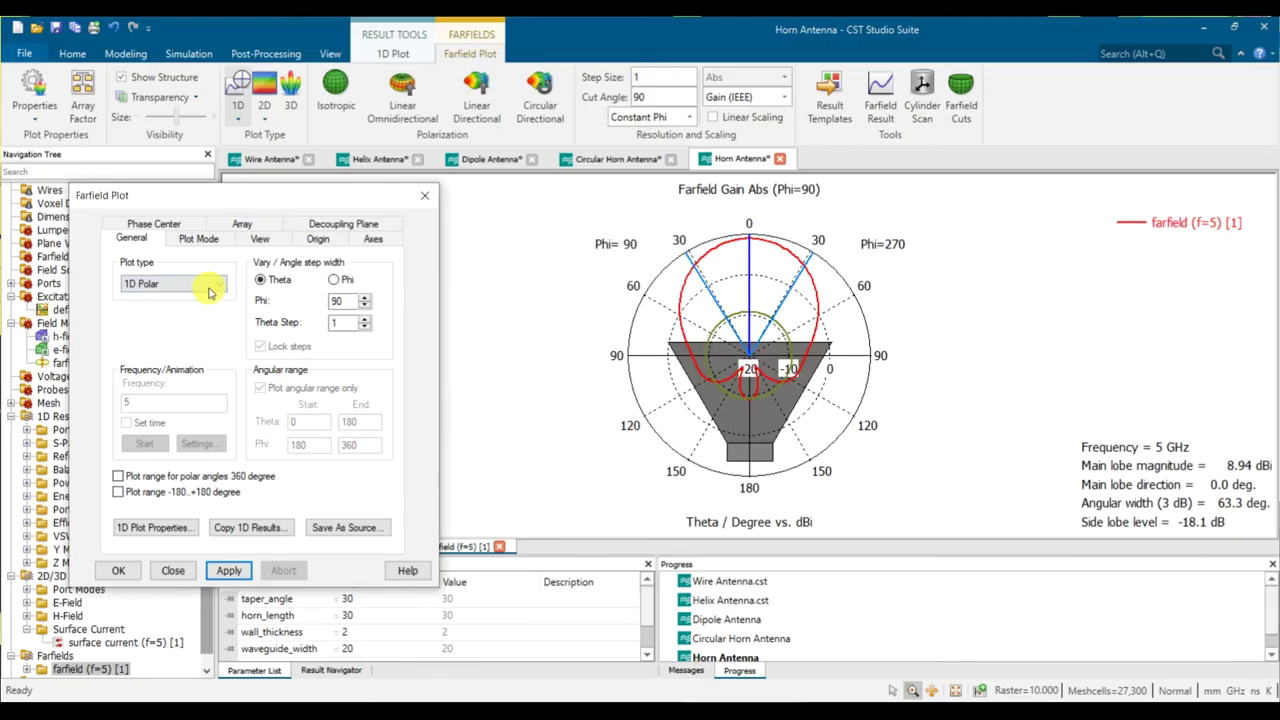
Set the constant phi of the theta-varying polar cut to 180 and update the plot.
{"action": "double_click", "coordinate": [344, 300]}
{"action": "left_click_drag", "start_coordinate": [343, 300], "coordinate": [323, 300]}
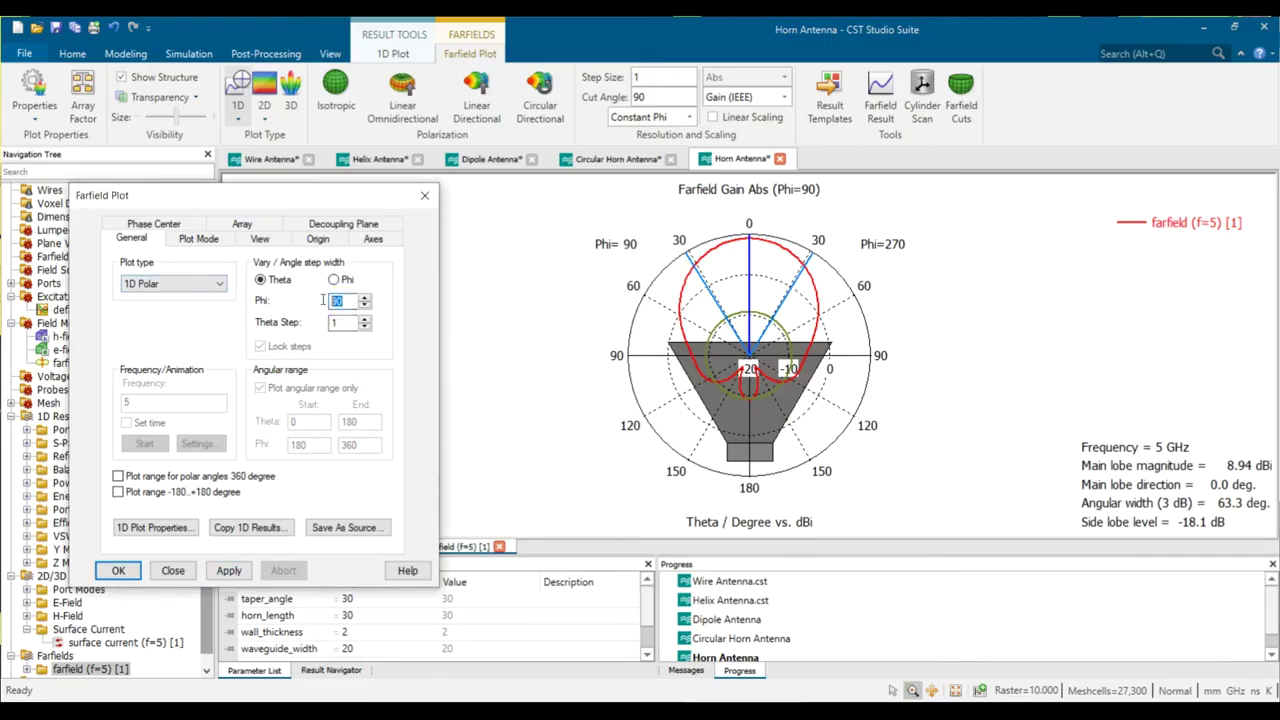
{"action": "type", "text": "180"}
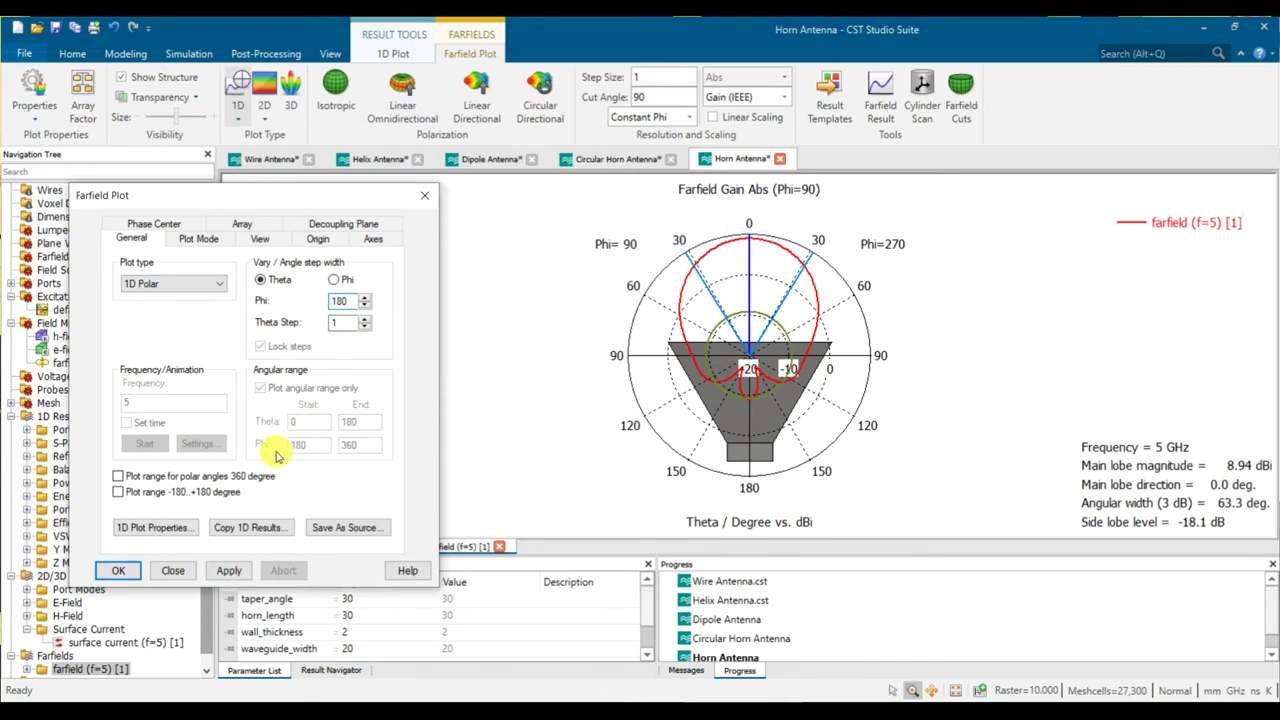
{"action": "left_click", "coordinate": [240, 572]}
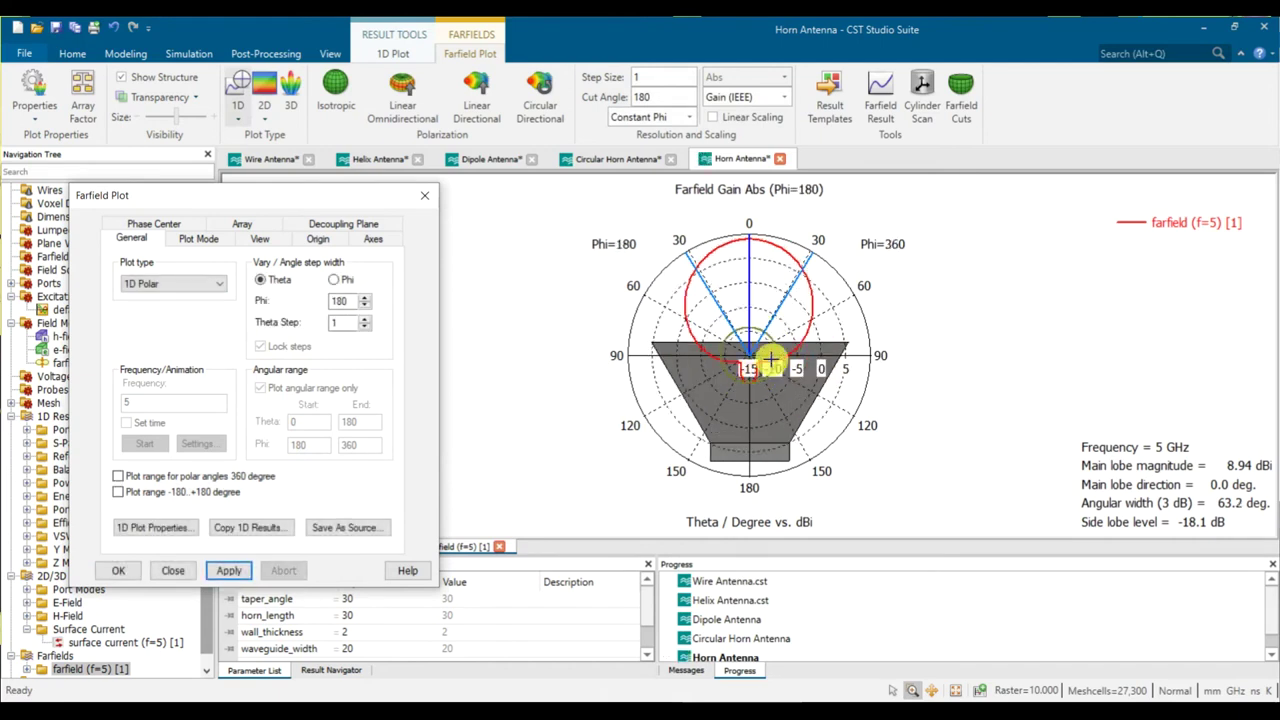
Switch the horn's farfield to the 3D plot and inspect the sliced lobe from above the aperture.
{"action": "left_click", "coordinate": [175, 284]}
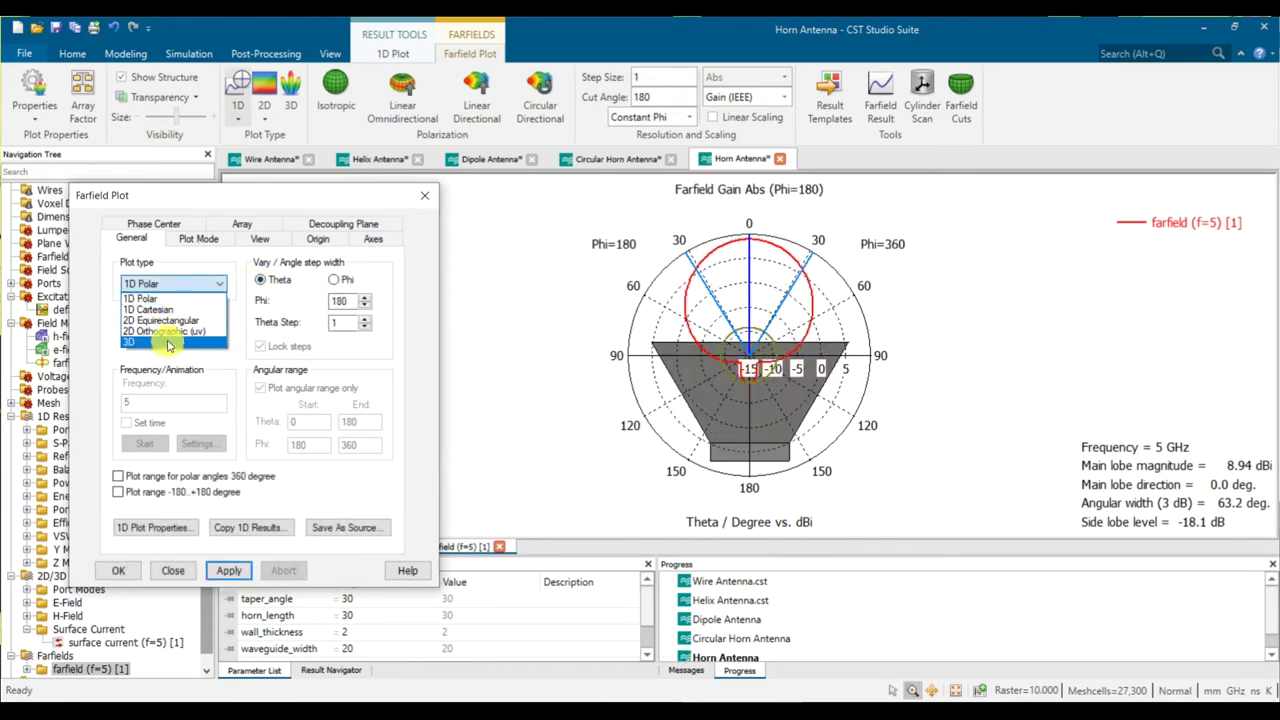
{"action": "left_click", "coordinate": [168, 343]}
{"action": "left_click", "coordinate": [228, 570]}
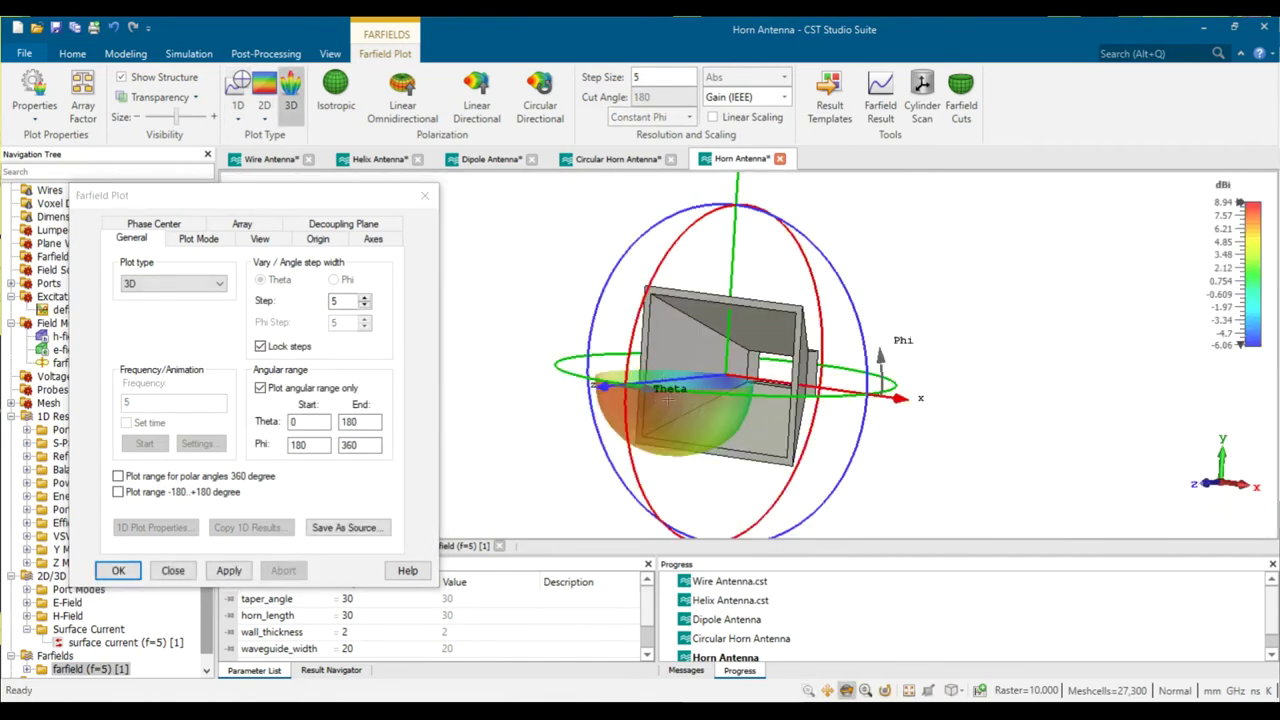
{"action": "left_click_drag", "start_coordinate": [741, 347], "coordinate": [722, 379]}
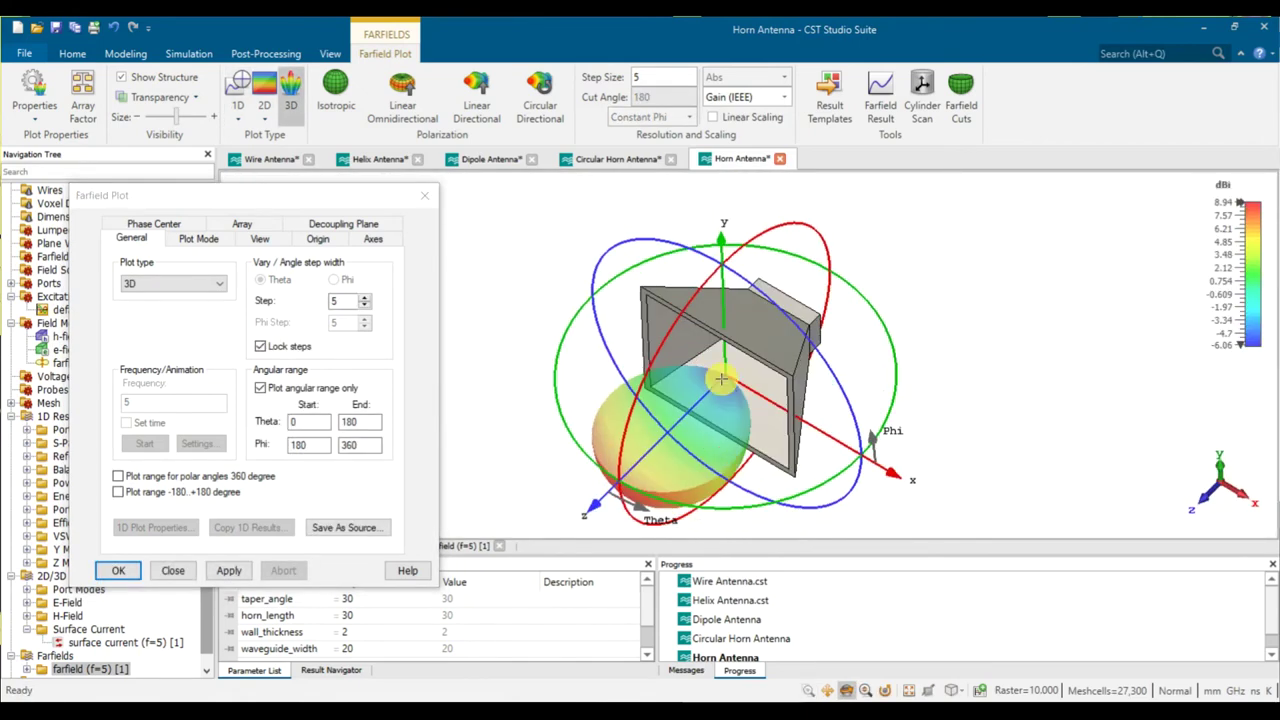
Switch the sliced 3D farfield back to the 1D Polar plot varying theta at phi 180.
{"action": "left_click", "coordinate": [169, 284]}
{"action": "left_click", "coordinate": [172, 304]}
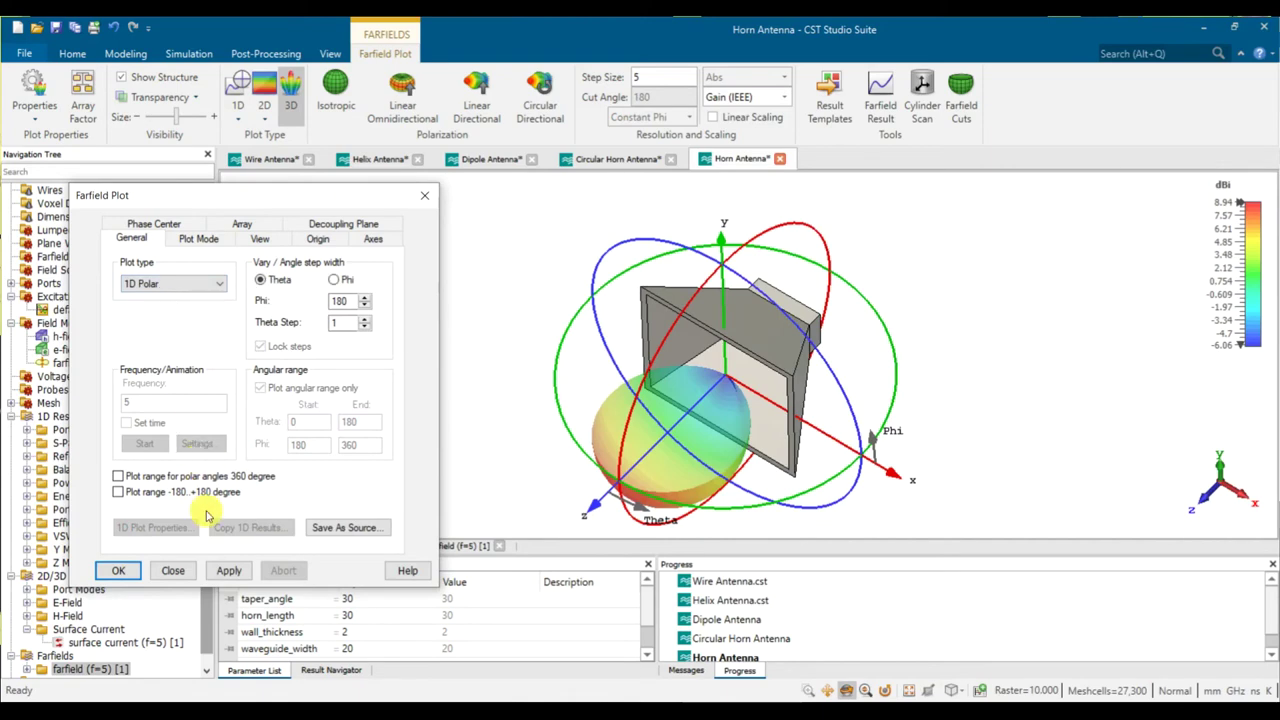
{"action": "left_click", "coordinate": [227, 571]}
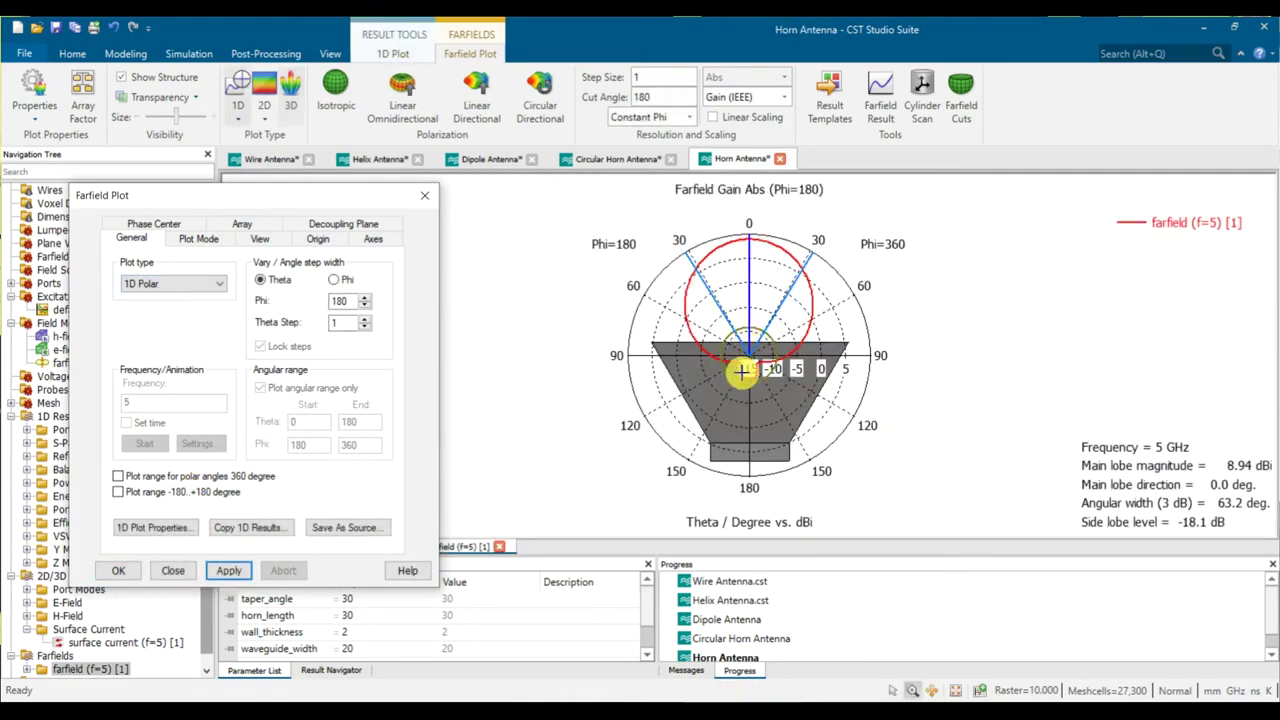
Show the farfield in 3D again and orient the horn upright with the z axis pointing up to examine the cut face.
{"action": "left_click", "coordinate": [200, 285]}
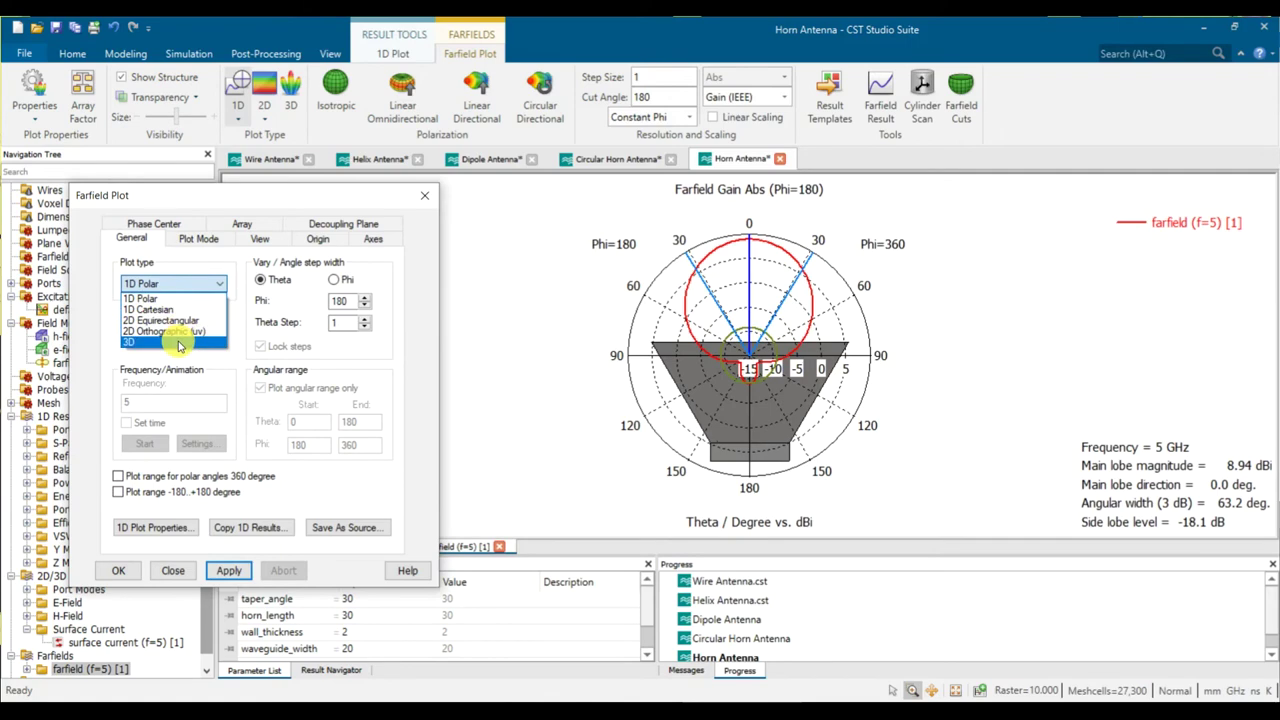
{"action": "left_click", "coordinate": [180, 343]}
{"action": "left_click", "coordinate": [229, 571]}
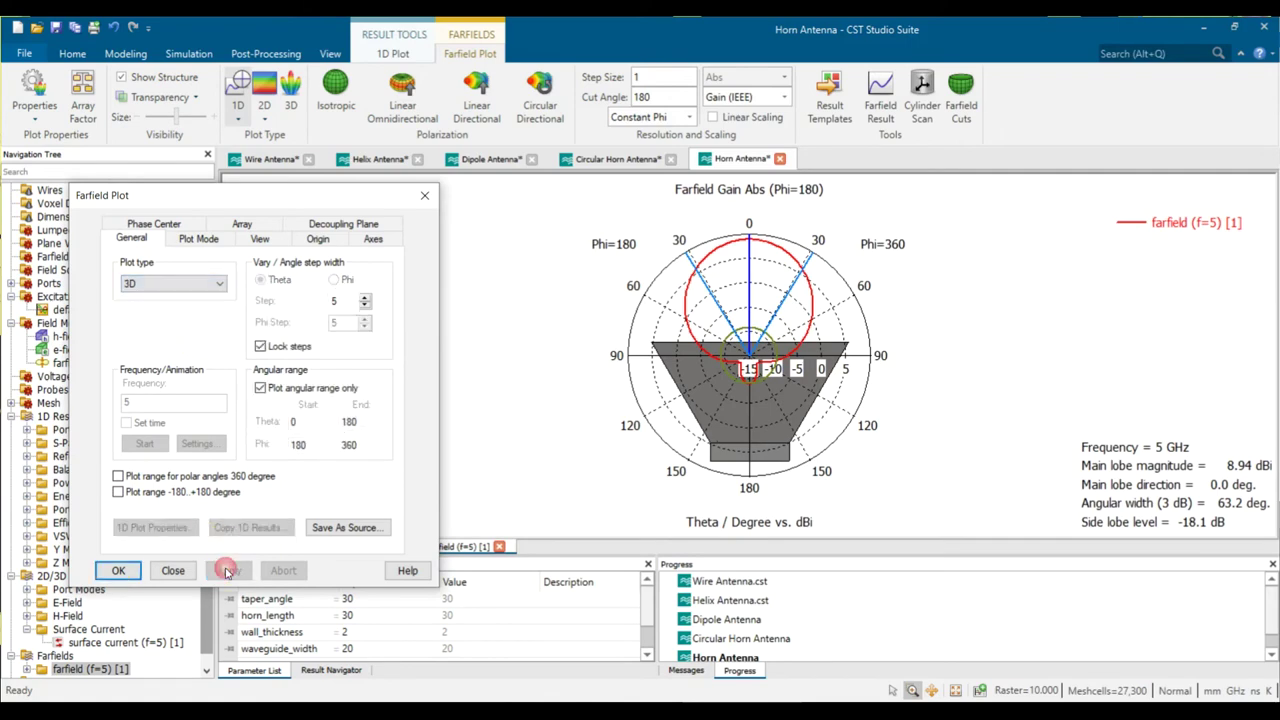
{"action": "left_click_drag", "start_coordinate": [780, 437], "coordinate": [855, 465]}
{"action": "key", "text": "space"}
{"action": "left_click", "coordinate": [732, 349]}
{"action": "left_click_drag", "start_coordinate": [732, 349], "coordinate": [745, 427]}
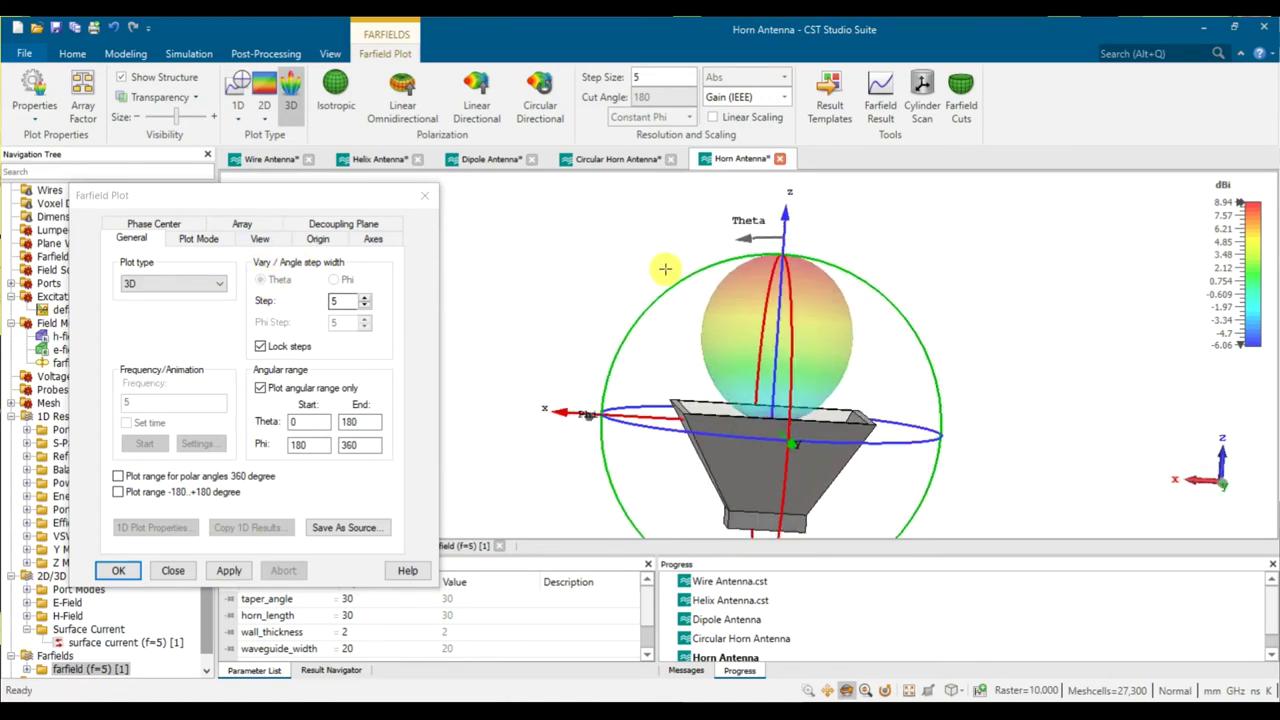
{"action": "left_click", "coordinate": [228, 570]}
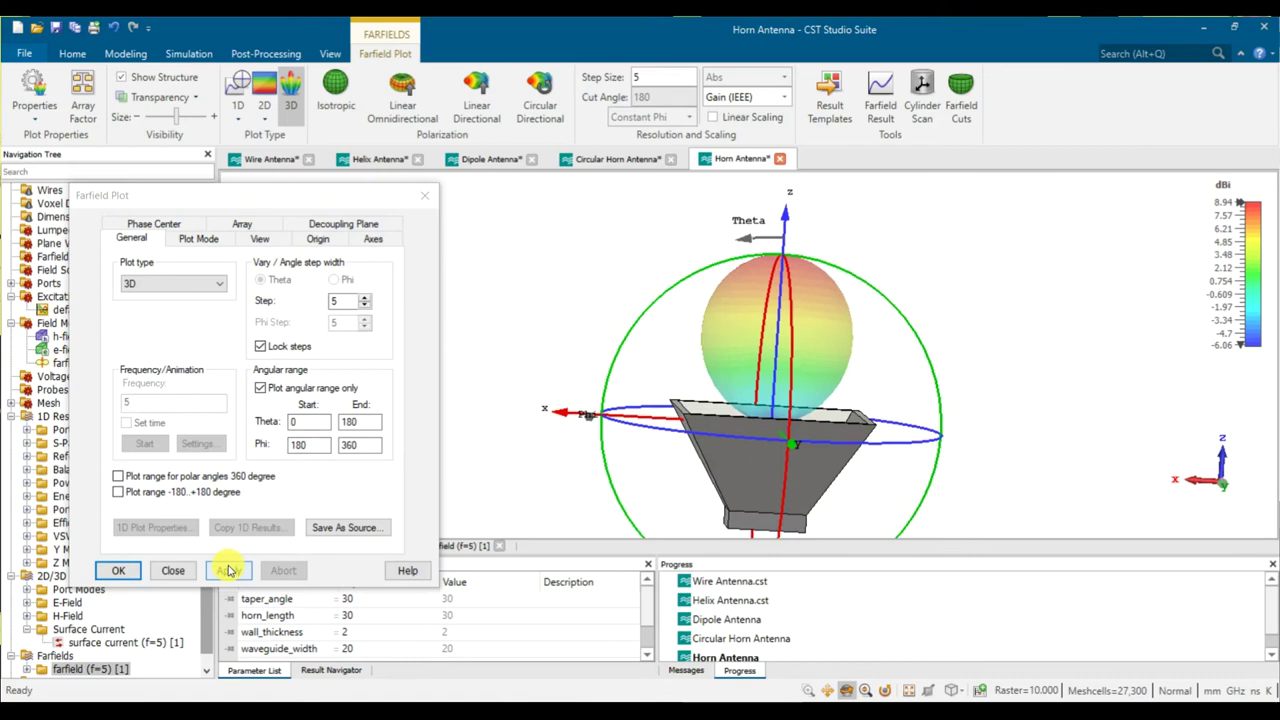
{"action": "left_click", "coordinate": [192, 283]}
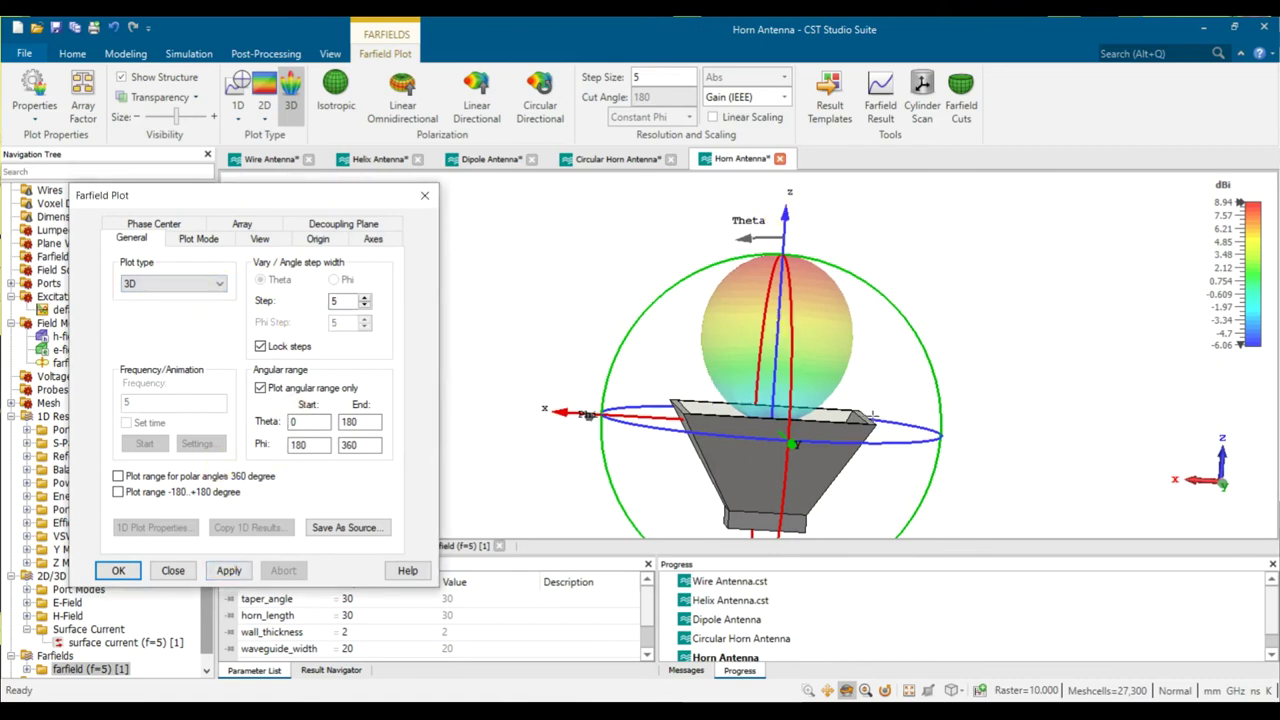
{"action": "left_click_drag", "start_coordinate": [873, 415], "coordinate": [801, 314]}
{"action": "left_click_drag", "start_coordinate": [805, 373], "coordinate": [765, 370]}
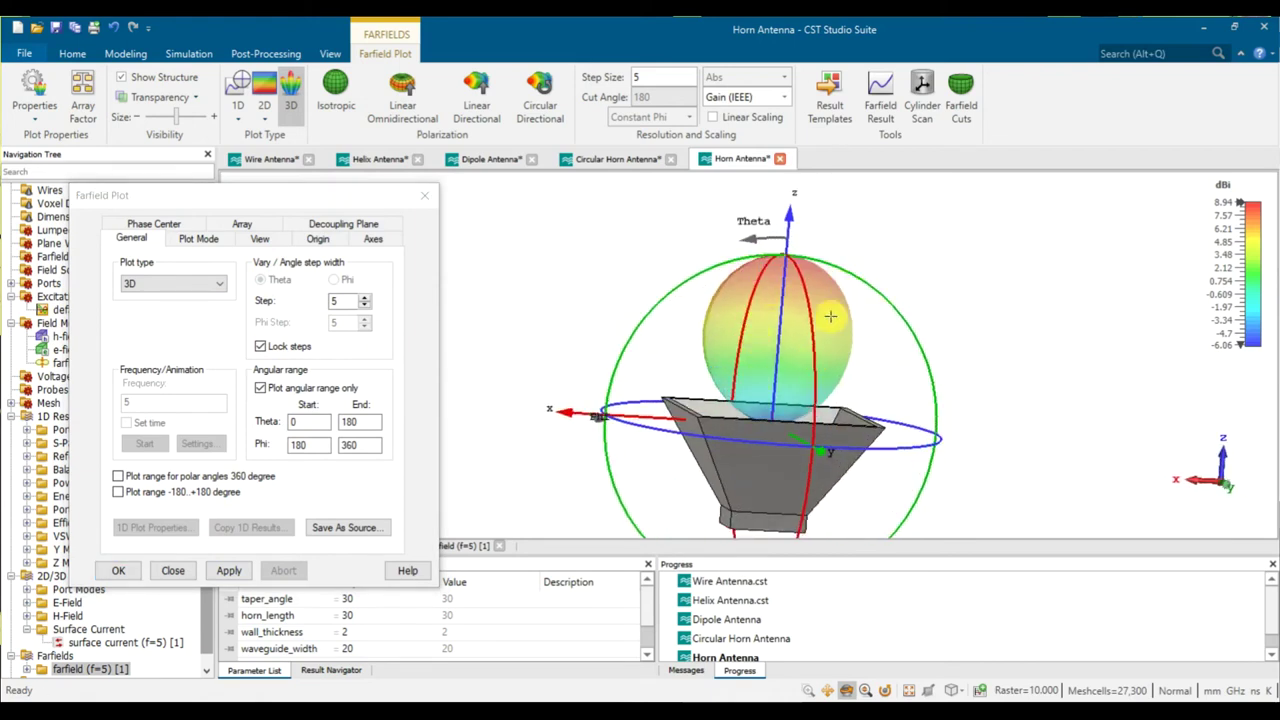
Show the farfield as a 1D Polar plot varying theta with phi set to 90.
{"action": "left_click", "coordinate": [169, 285]}
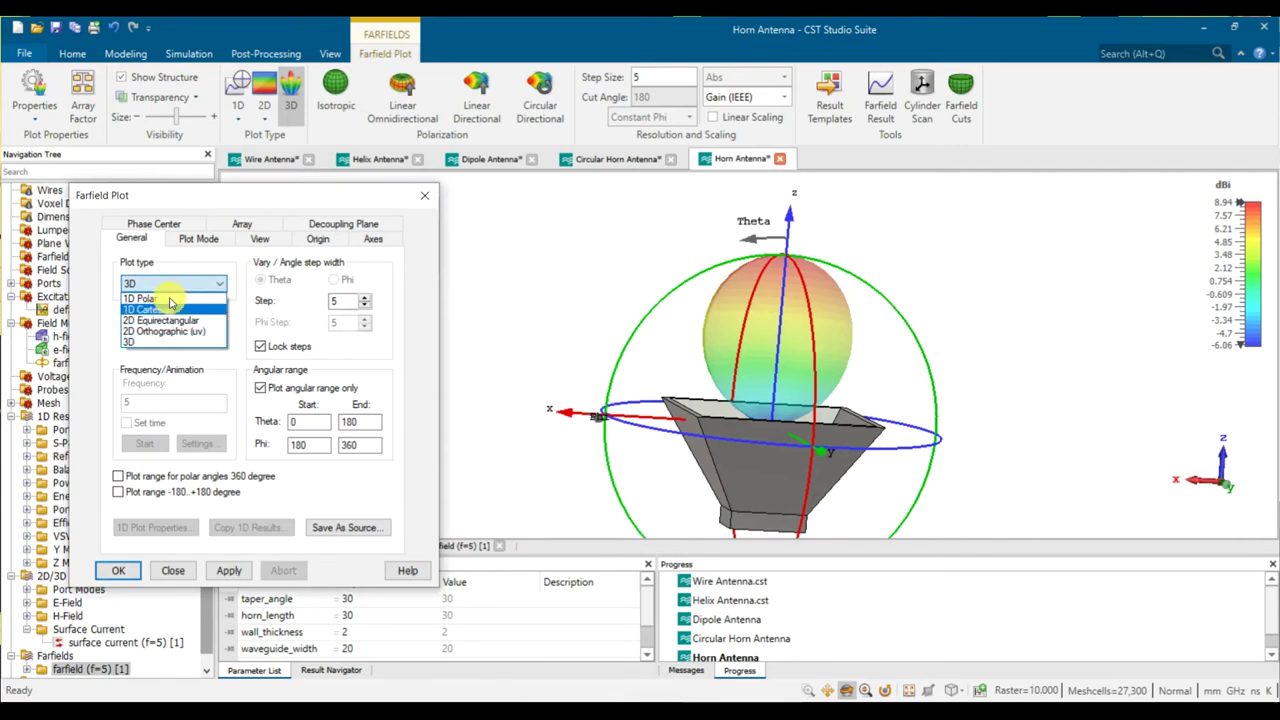
{"action": "left_click", "coordinate": [170, 299]}
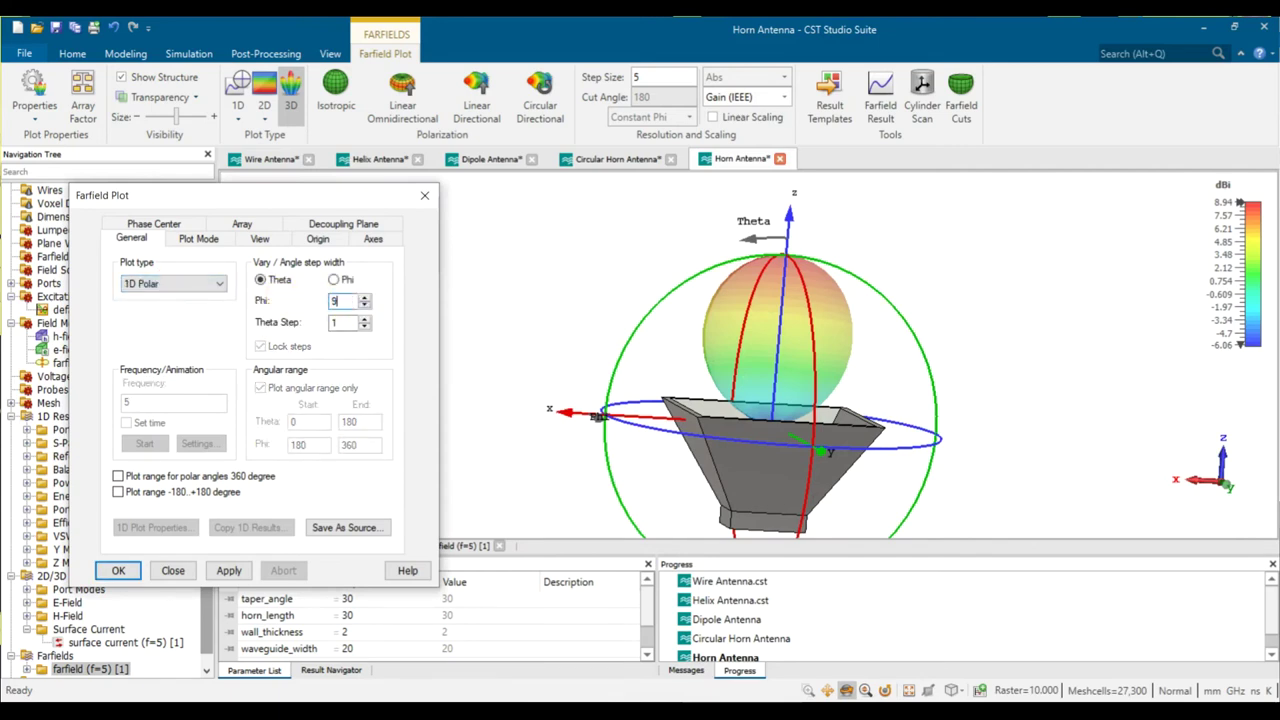
{"action": "left_click", "coordinate": [229, 568]}
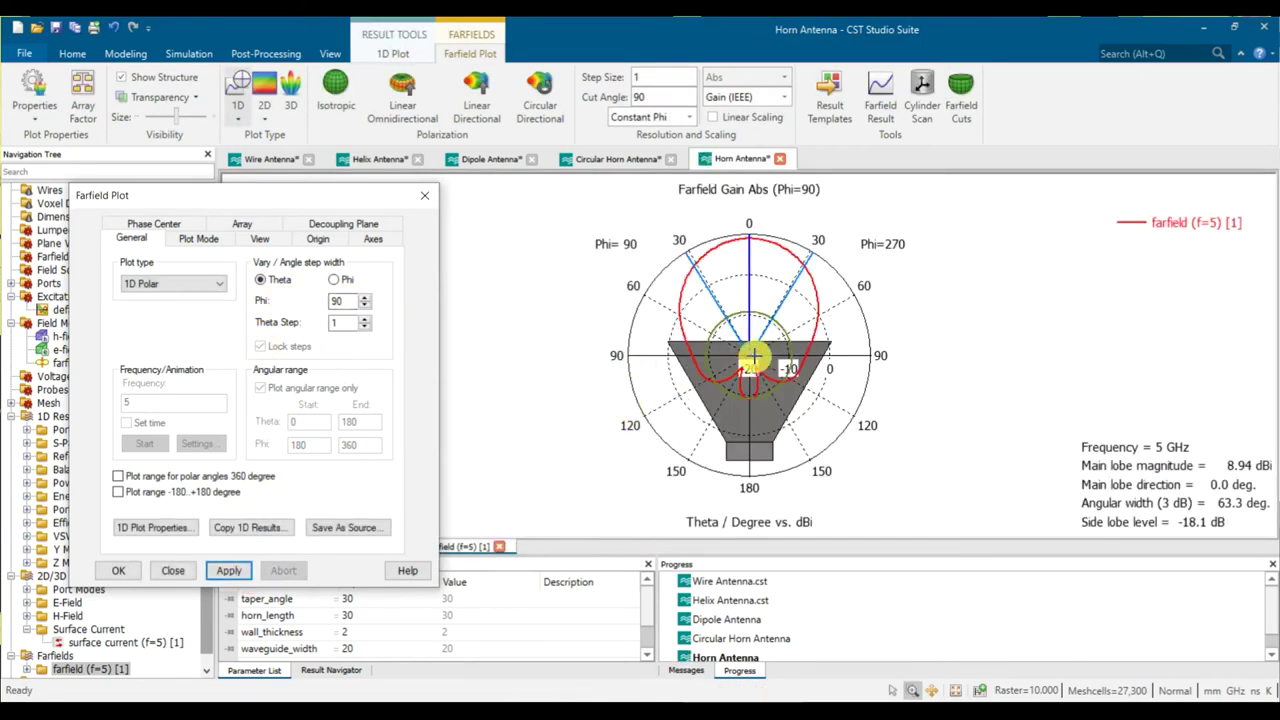
Plot the farfield in 3D limited to phi 90–270 and view the cut face along the y-z plane.
{"action": "left_click", "coordinate": [157, 285]}
{"action": "left_click", "coordinate": [150, 338]}
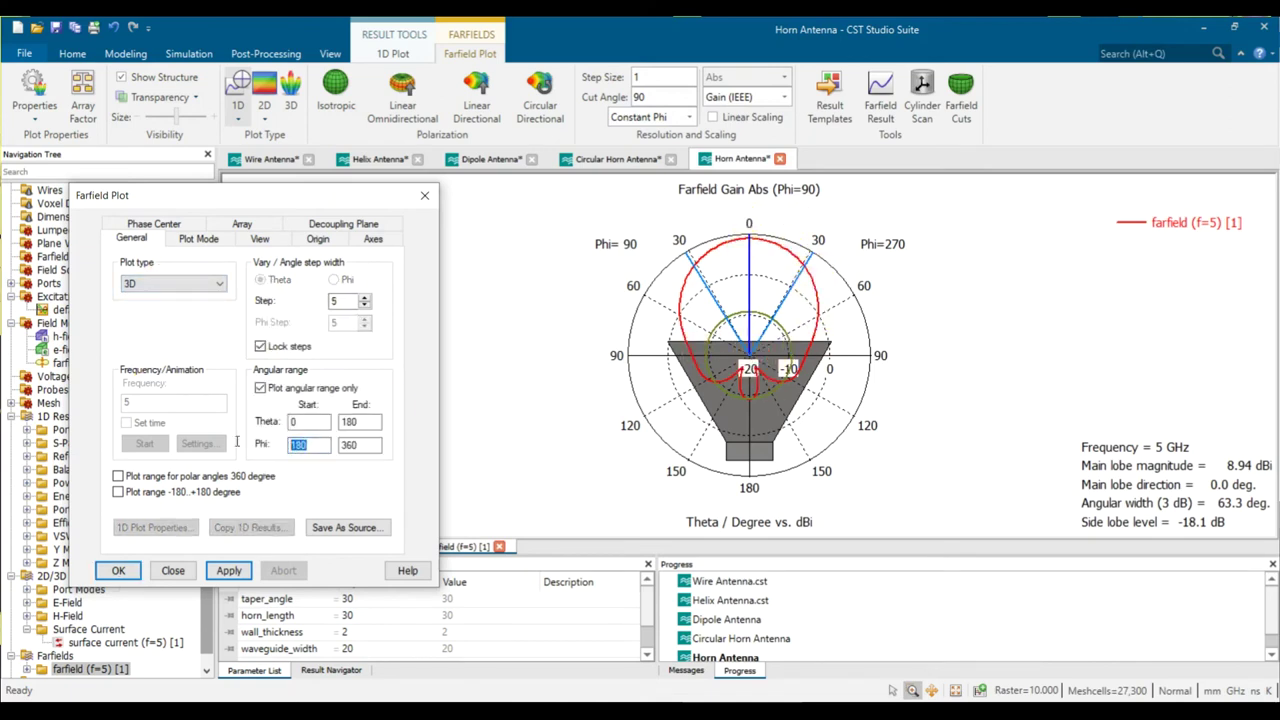
{"action": "left_click", "coordinate": [216, 575]}
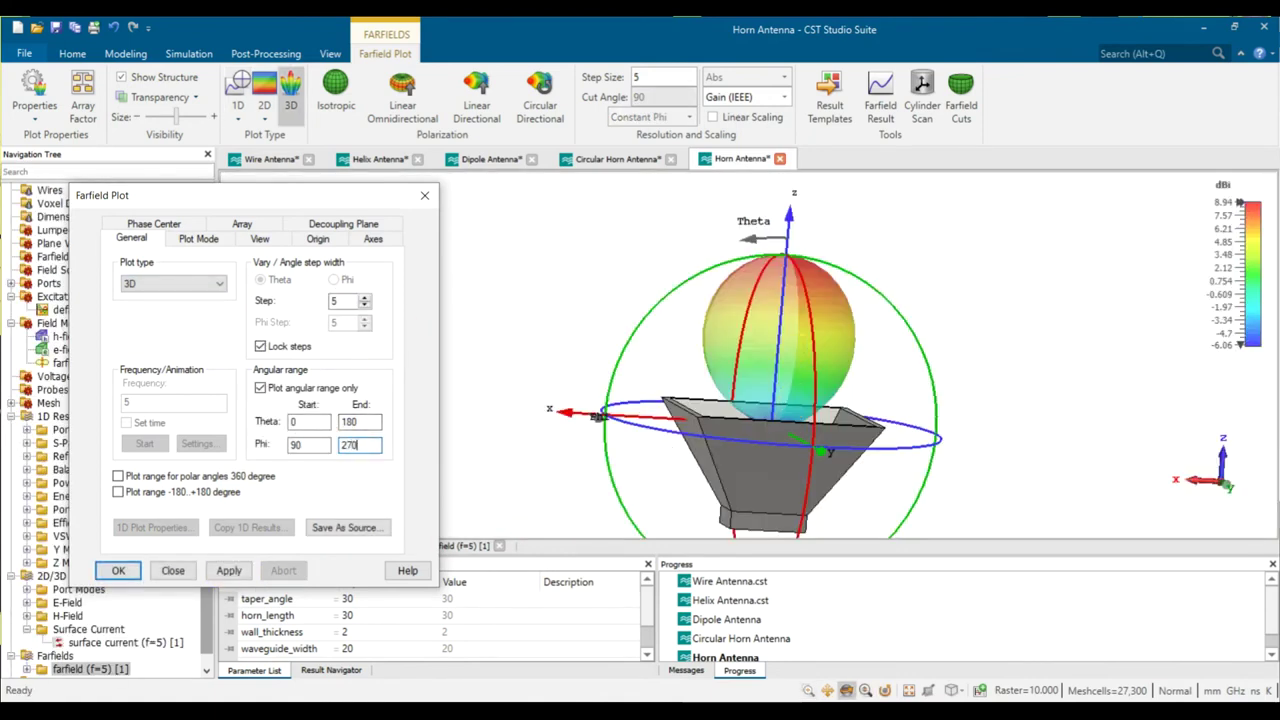
{"action": "left_click", "coordinate": [229, 570]}
{"action": "left_click", "coordinate": [697, 444]}
{"action": "mouse_move", "coordinate": [678, 459]}
{"action": "left_mouse_down"}
{"action": "mouse_move", "coordinate": [745, 482]}
{"action": "mouse_move", "coordinate": [760, 450]}
{"action": "left_mouse_up"}
{"action": "left_click_drag", "start_coordinate": [720, 386], "coordinate": [711, 387]}
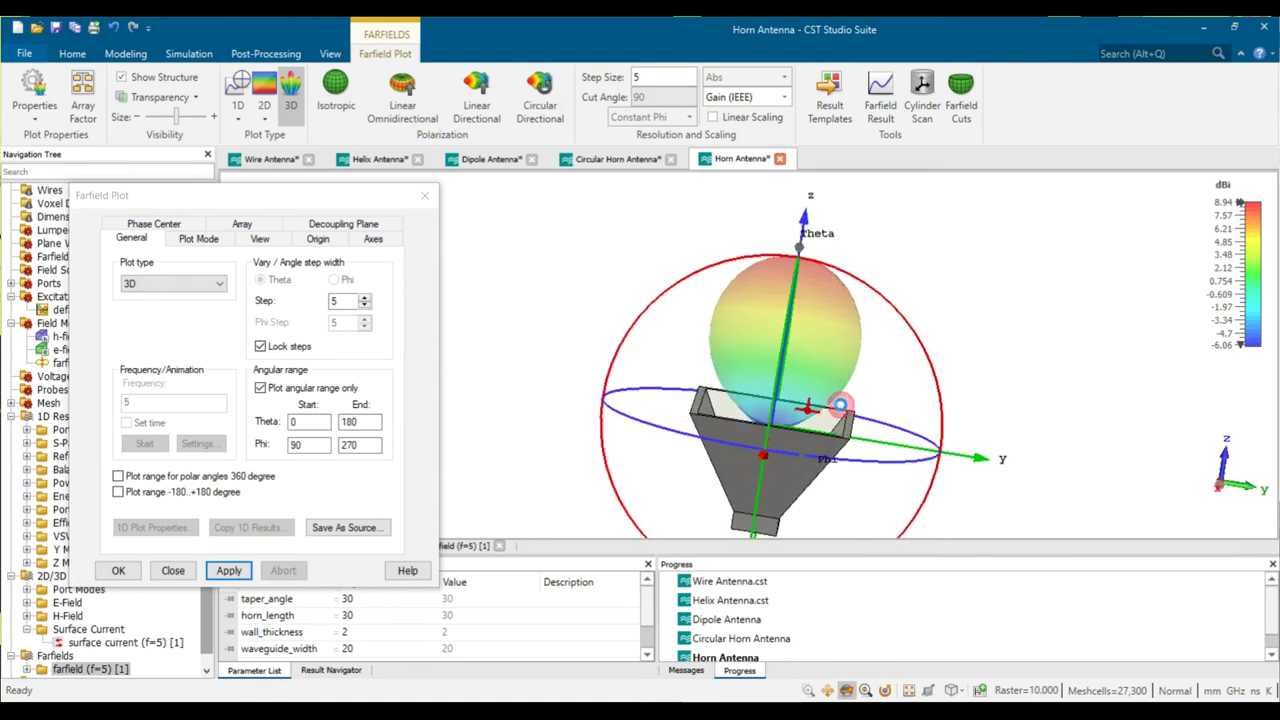
Return to the 1D Polar plot at phi 90, compare it with the slice, and close the farfield plot settings.
{"action": "left_click", "coordinate": [212, 284]}
{"action": "left_click", "coordinate": [203, 302]}
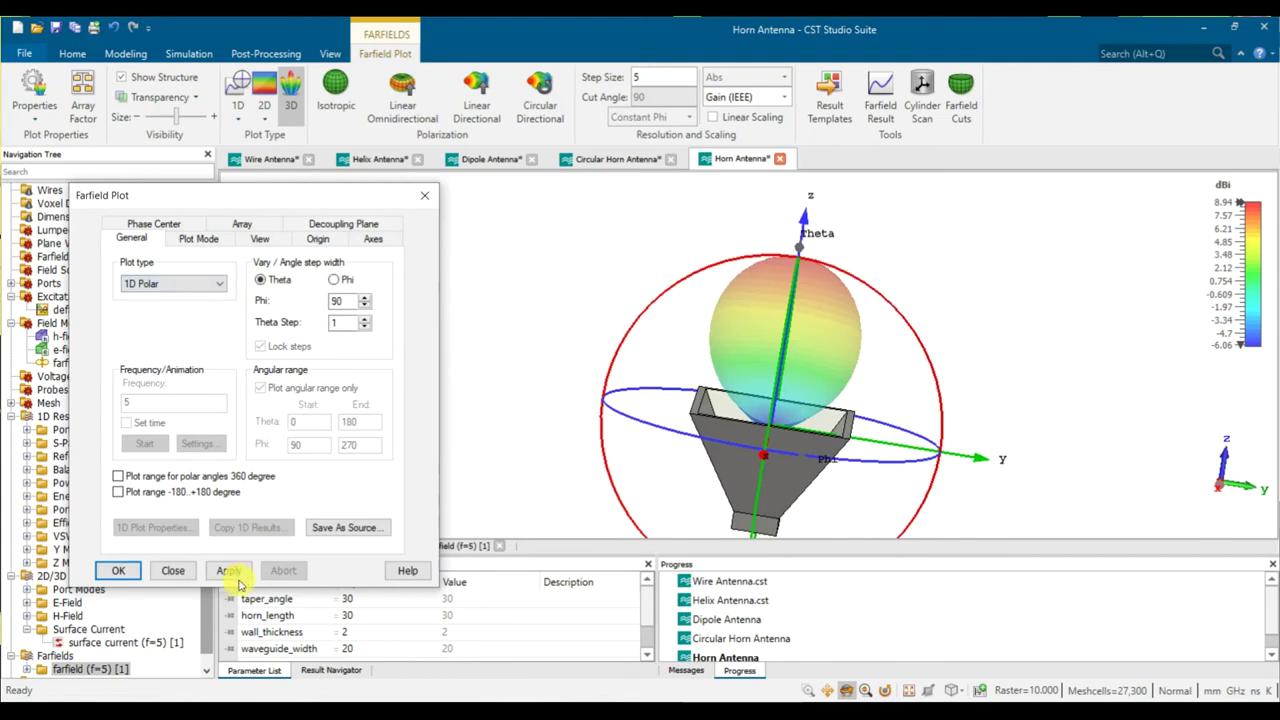
{"action": "left_click", "coordinate": [229, 570]}
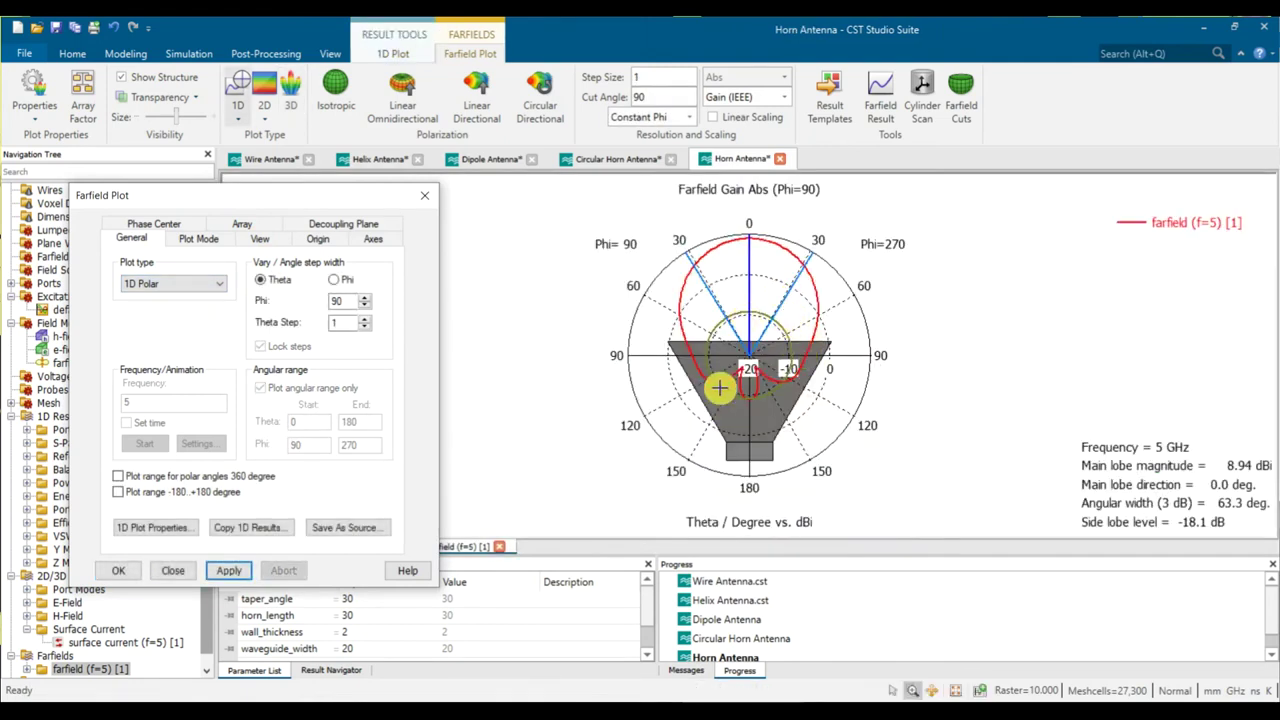
{"action": "left_click", "coordinate": [748, 244]}
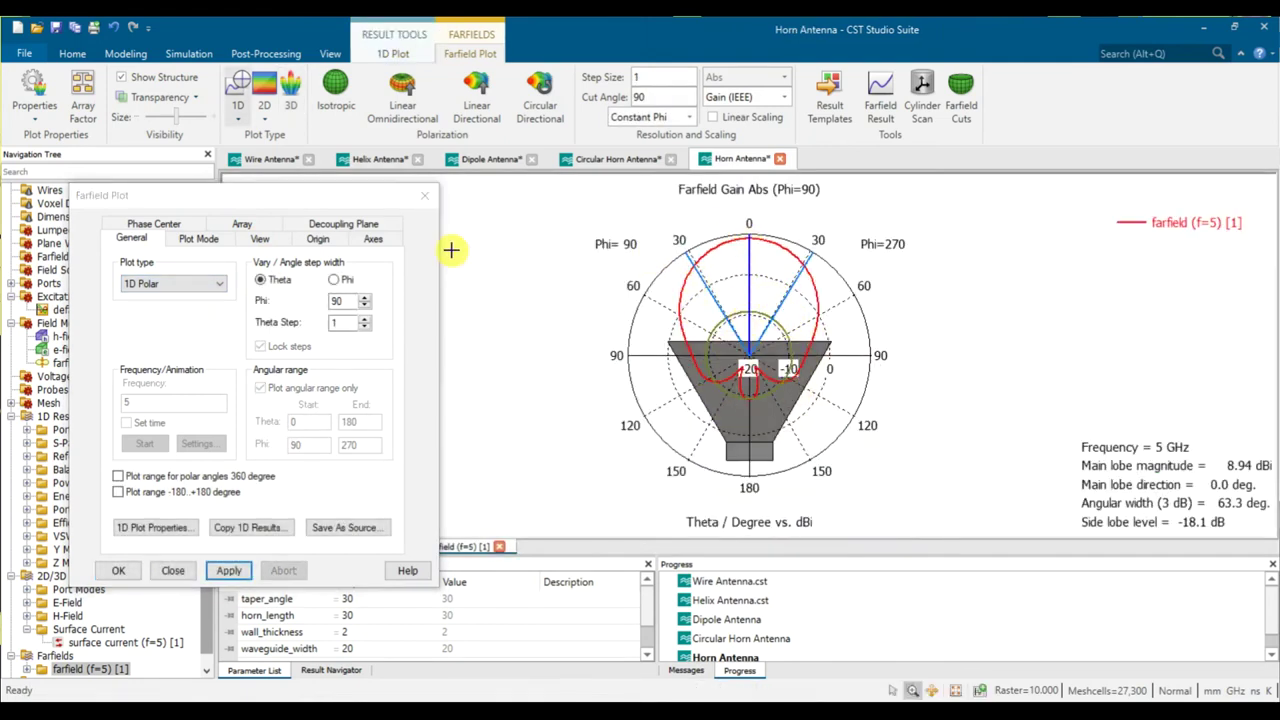
{"action": "left_click", "coordinate": [418, 196]}
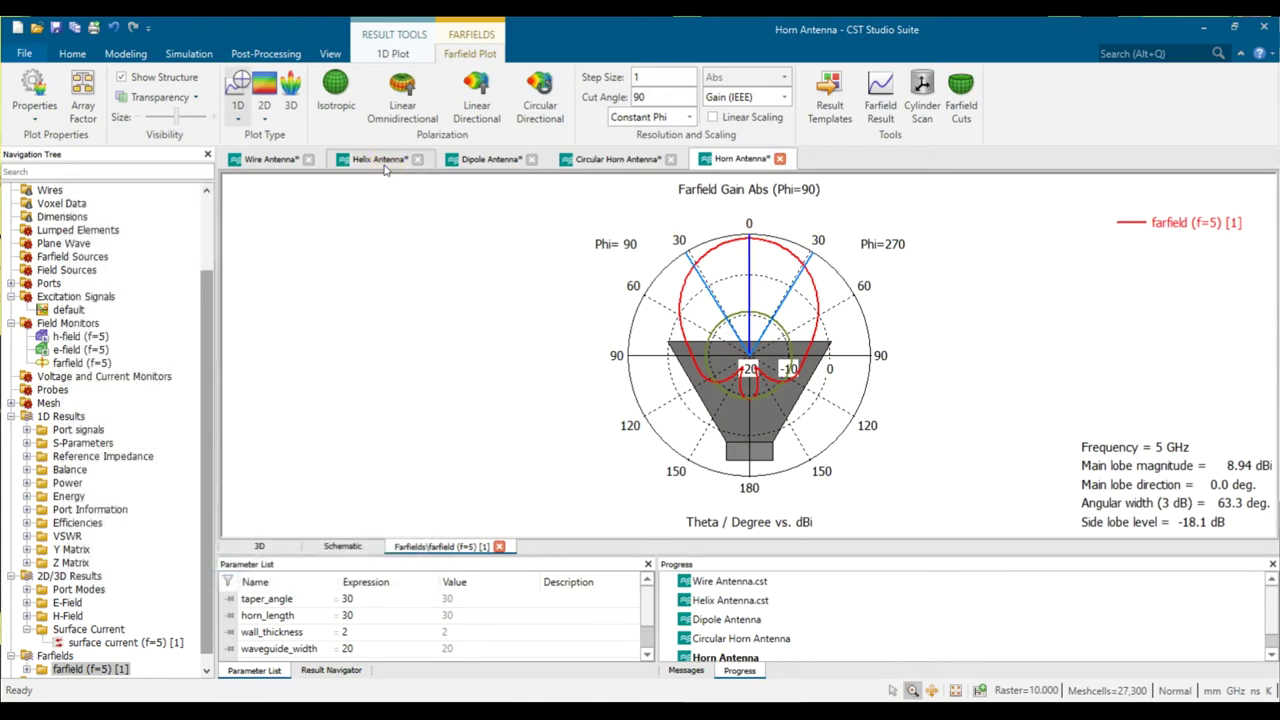
Switch to the Helix Antenna project and set its farfield plot's log range to 15.
{"action": "left_click", "coordinate": [383, 160]}
{"action": "mouse_move", "coordinate": [720, 395]}
{"action": "left_mouse_down"}
{"action": "mouse_move", "coordinate": [752, 389]}
{"action": "mouse_move", "coordinate": [724, 366]}
{"action": "mouse_move", "coordinate": [718, 395]}
{"action": "mouse_move", "coordinate": [700, 398]}
{"action": "left_mouse_up"}
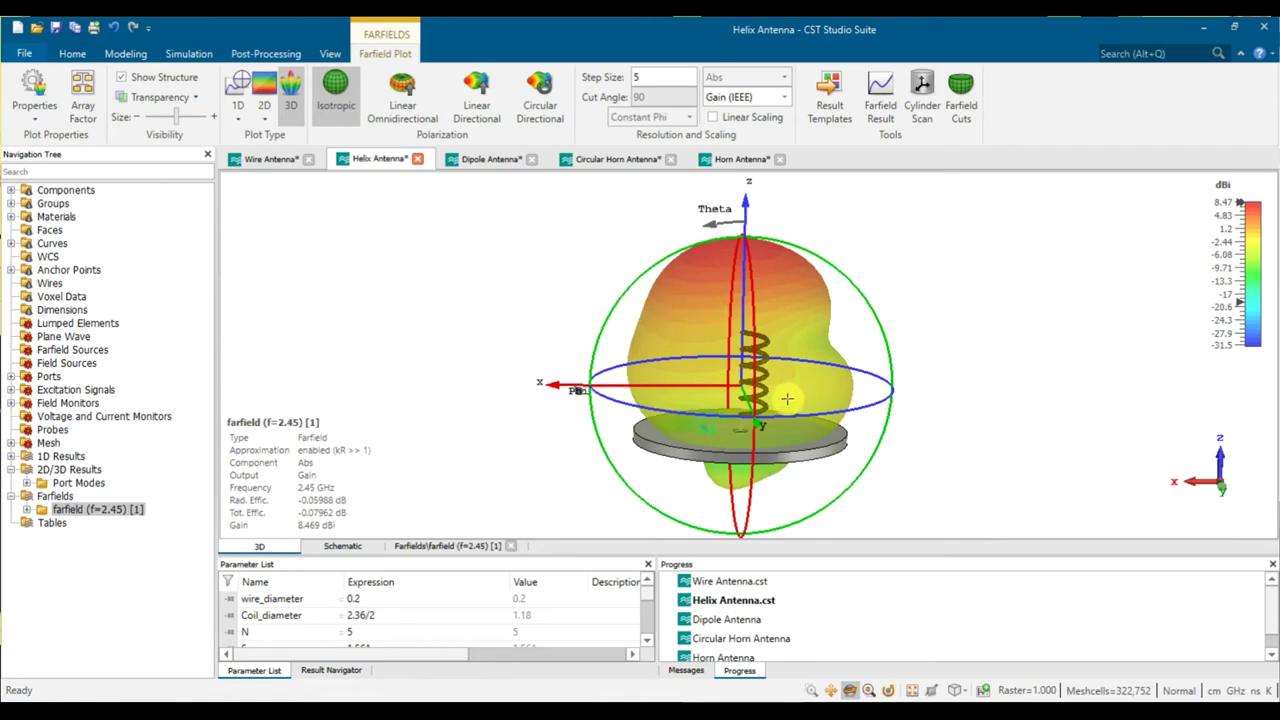
{"action": "left_click", "coordinate": [30, 84]}
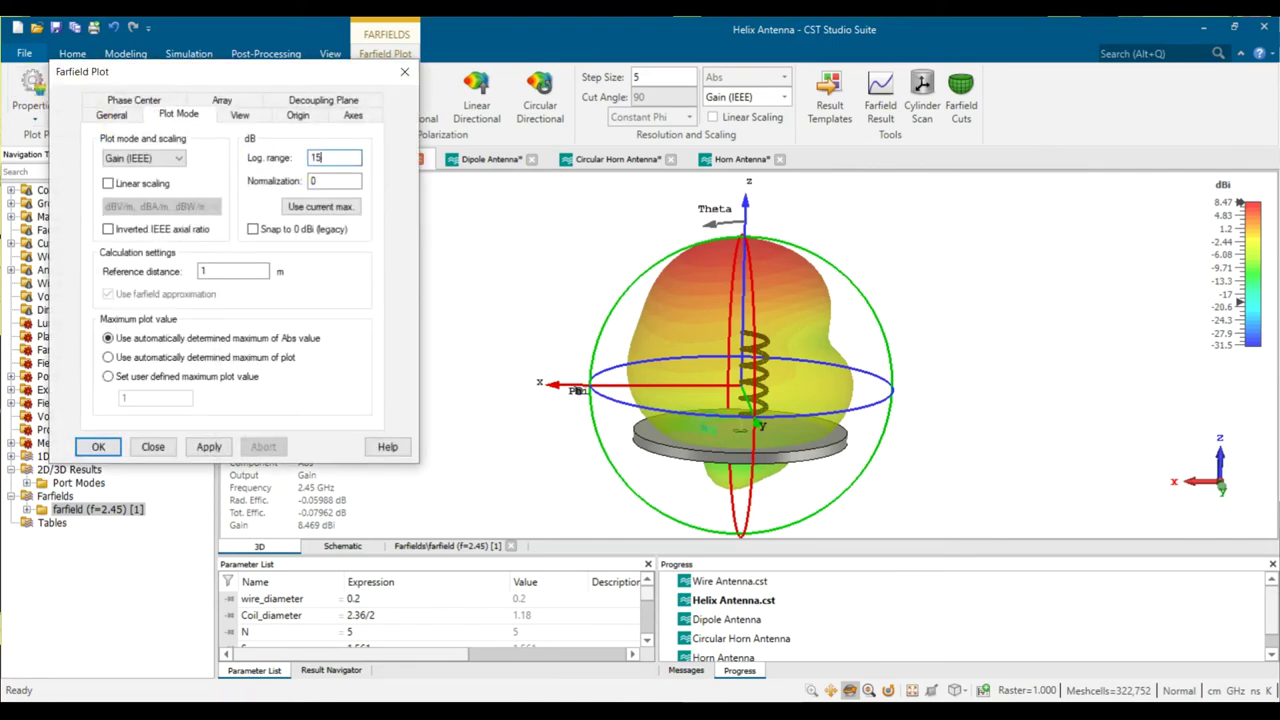
{"action": "left_click", "coordinate": [209, 450]}
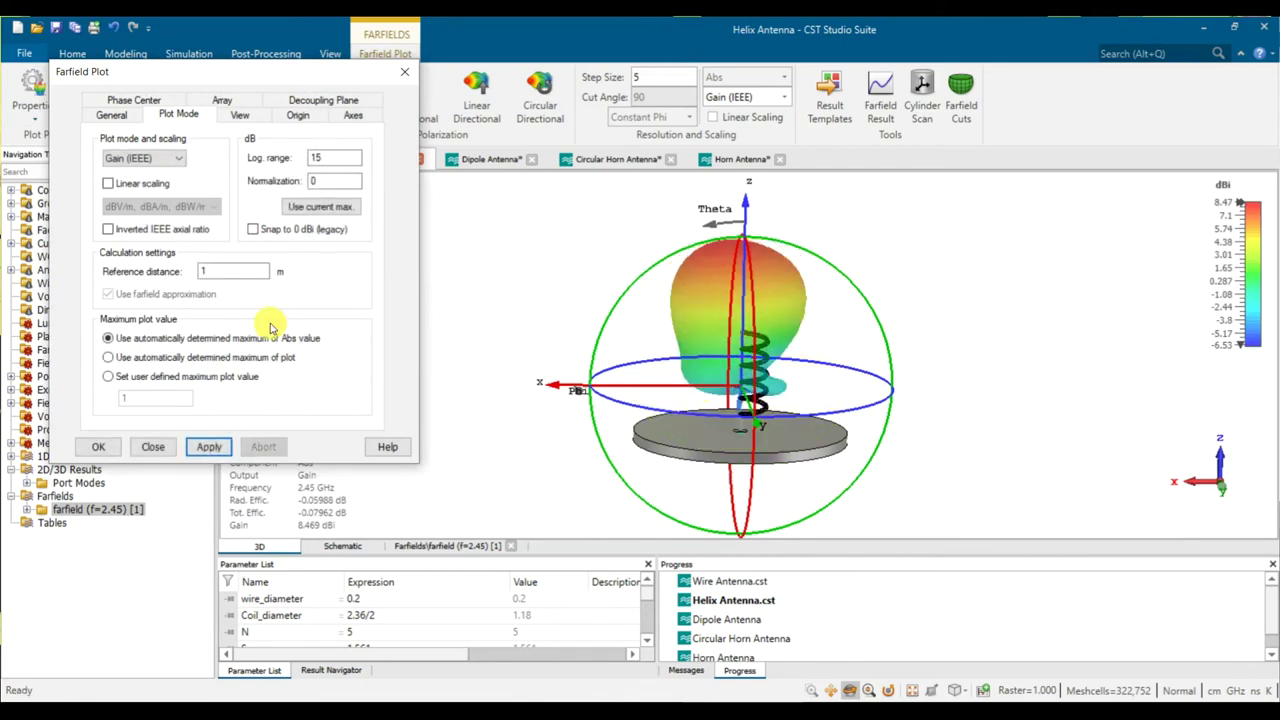
Limit the helix's 3D farfield plot to phi 90–270 and apply it, then plot phi 180–360 and view that cut face.
{"action": "left_click", "coordinate": [112, 115]}
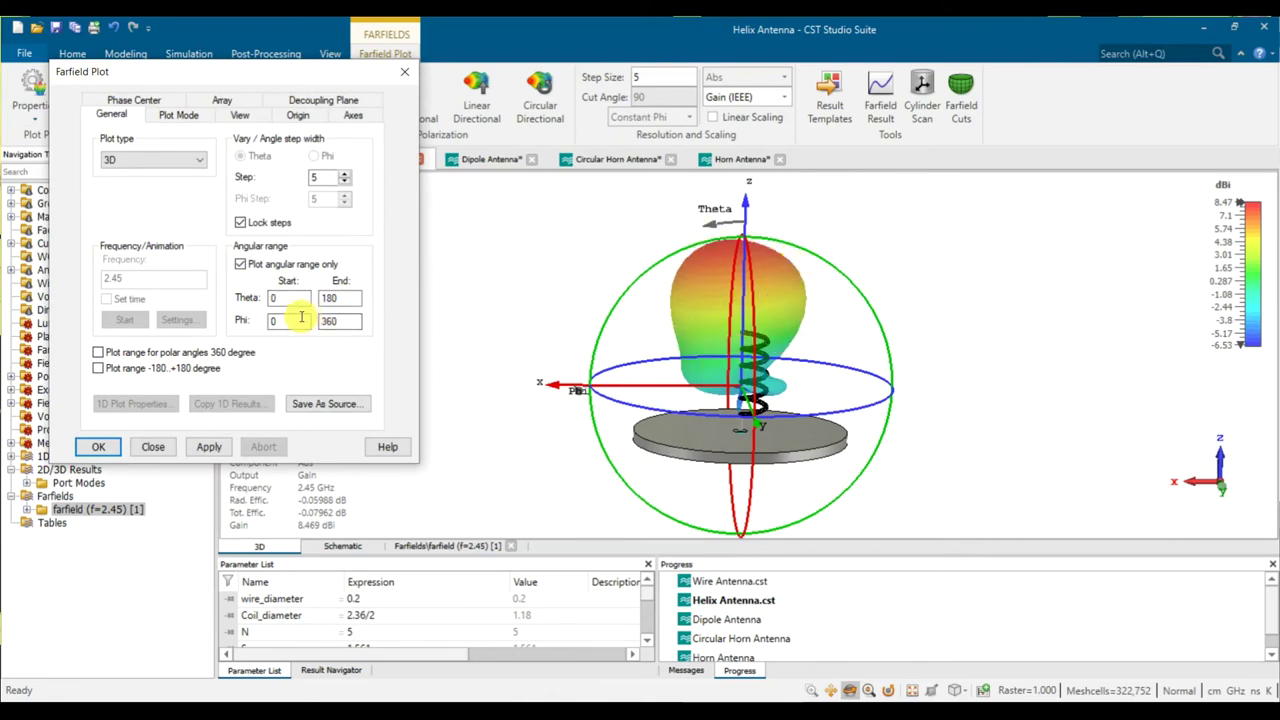
{"action": "type", "text": "90"}
{"action": "type", "text": "270"}
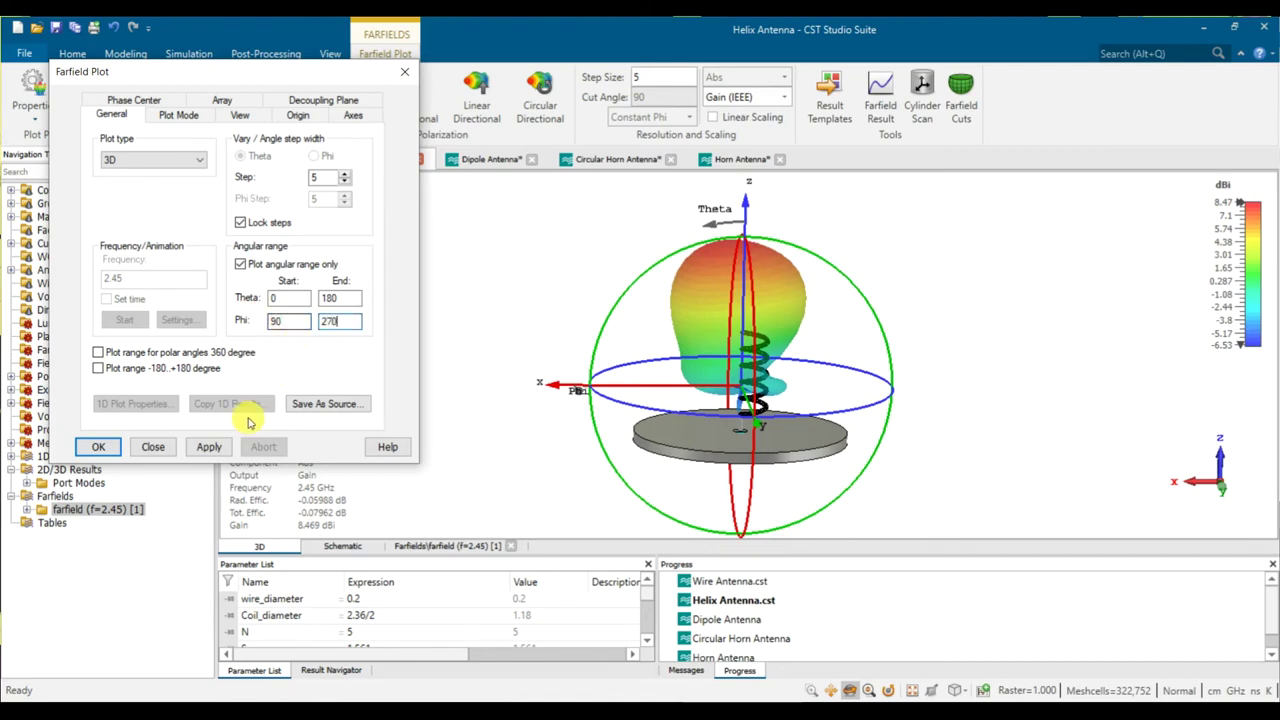
{"action": "left_click", "coordinate": [212, 447]}
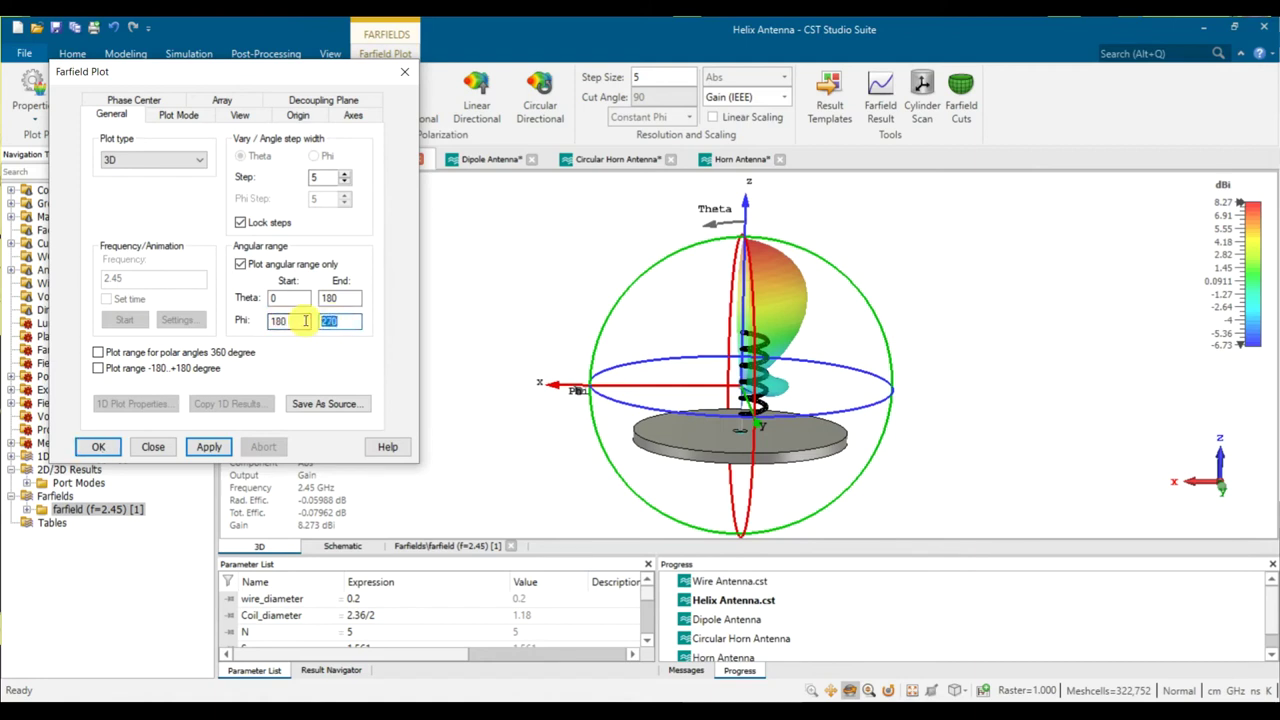
{"action": "left_click", "coordinate": [209, 446]}
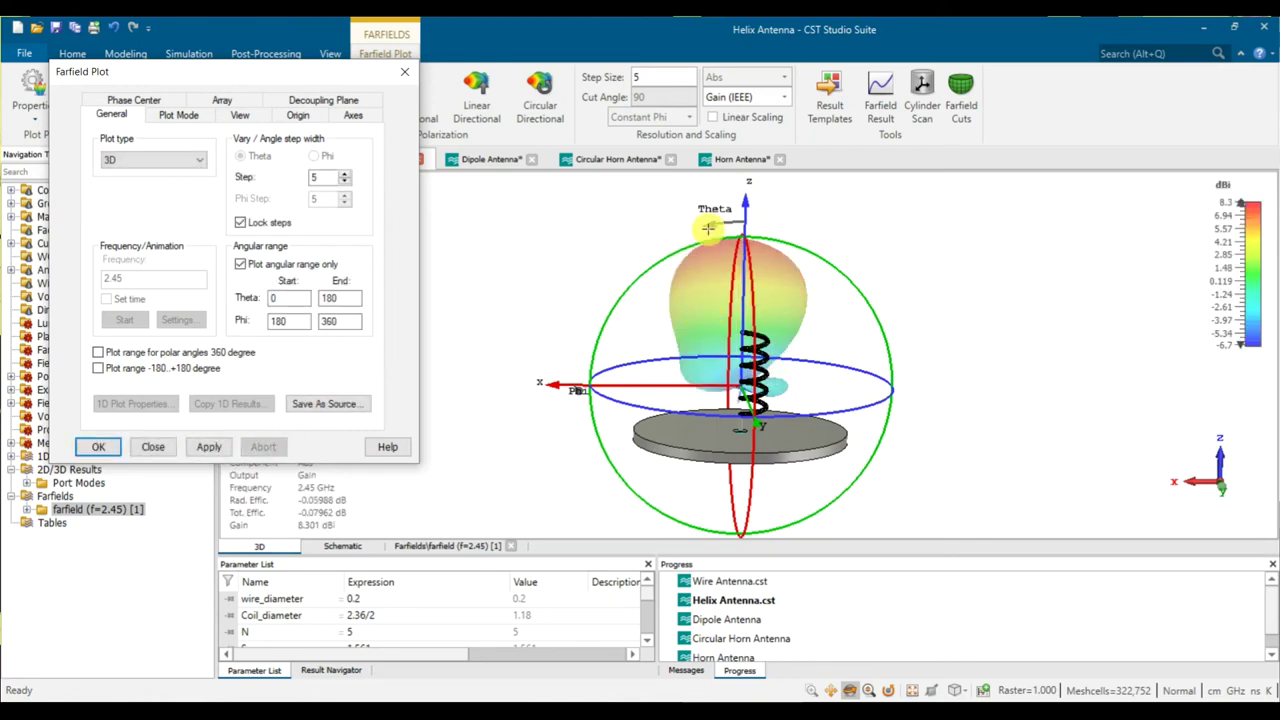
{"action": "left_click_drag", "start_coordinate": [653, 461], "coordinate": [875, 330]}
Set the 3D farfield's phi range back to 90–270 and examine the cut face and small lobes around the helix and ground plane.
{"action": "left_click", "coordinate": [230, 318]}
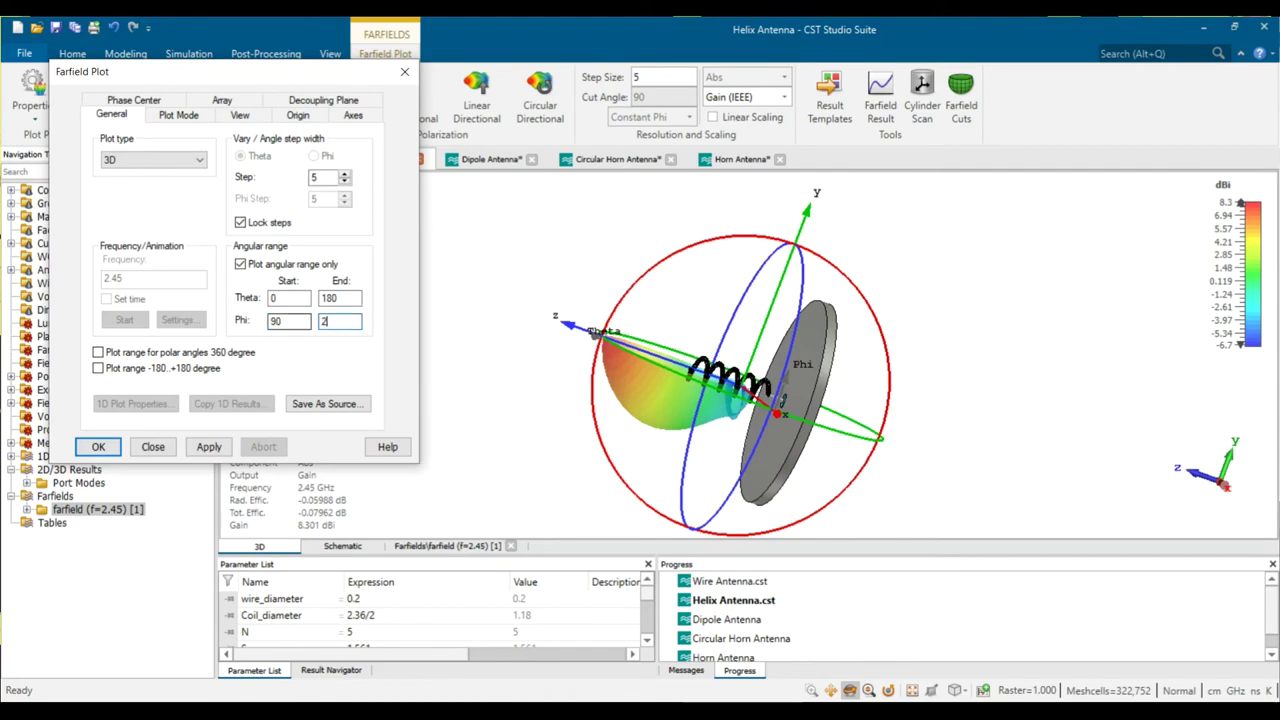
{"action": "left_click", "coordinate": [209, 447]}
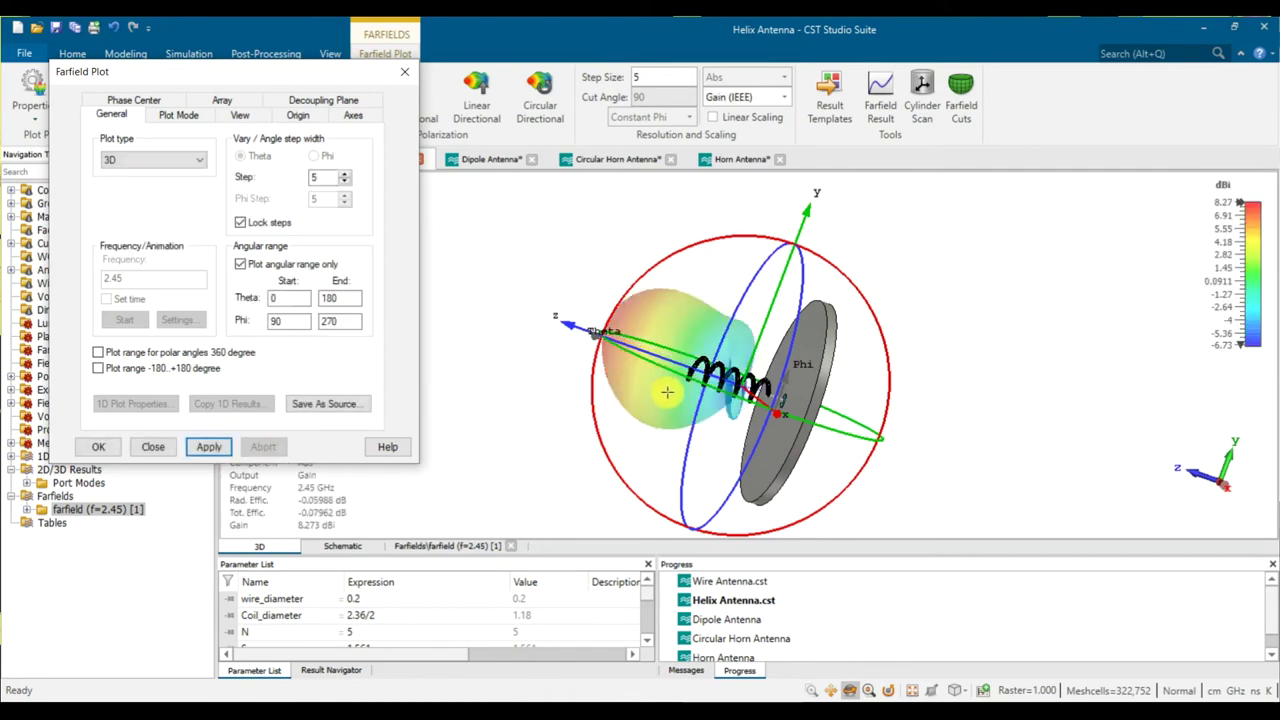
{"action": "left_click_drag", "start_coordinate": [652, 375], "coordinate": [769, 467]}
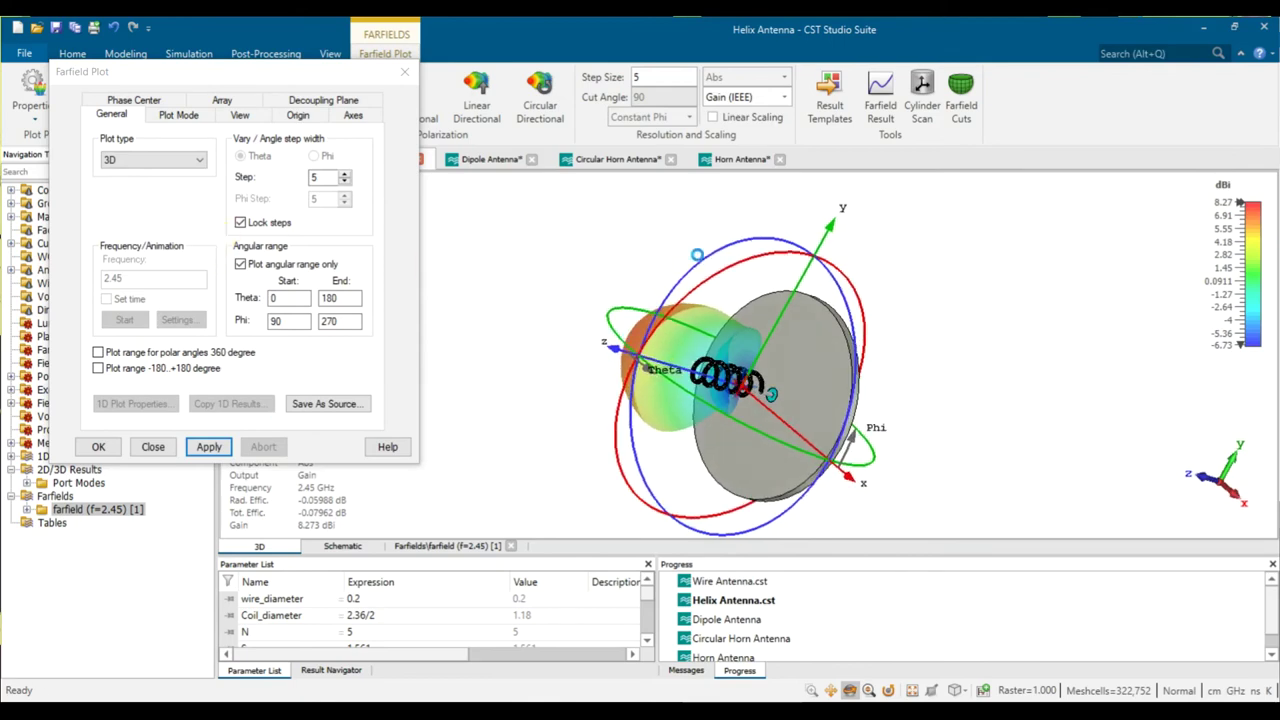
{"action": "left_click_drag", "start_coordinate": [769, 467], "coordinate": [928, 322]}
{"action": "left_click_drag", "start_coordinate": [614, 346], "coordinate": [712, 438]}
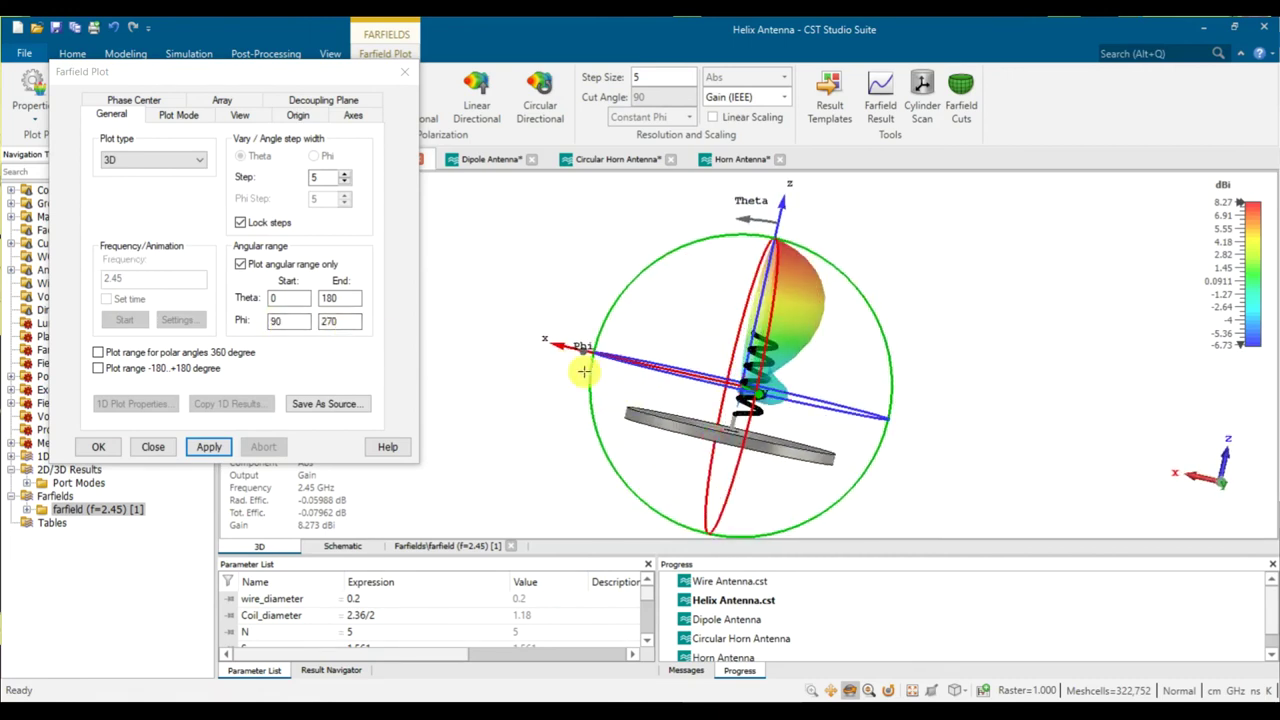
{"action": "left_click_drag", "start_coordinate": [584, 372], "coordinate": [579, 425]}
{"action": "left_click_drag", "start_coordinate": [580, 360], "coordinate": [616, 415]}
{"action": "left_click_drag", "start_coordinate": [556, 372], "coordinate": [626, 396]}
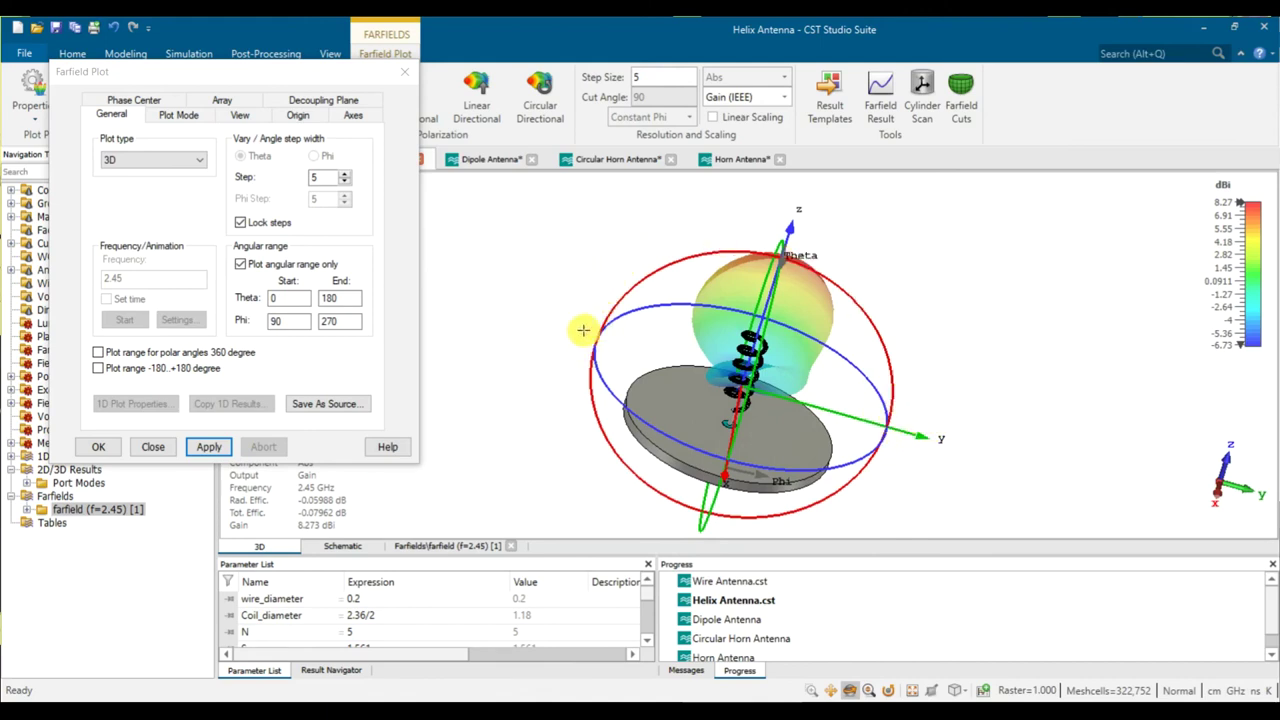
{"action": "left_click_drag", "start_coordinate": [897, 346], "coordinate": [744, 288]}
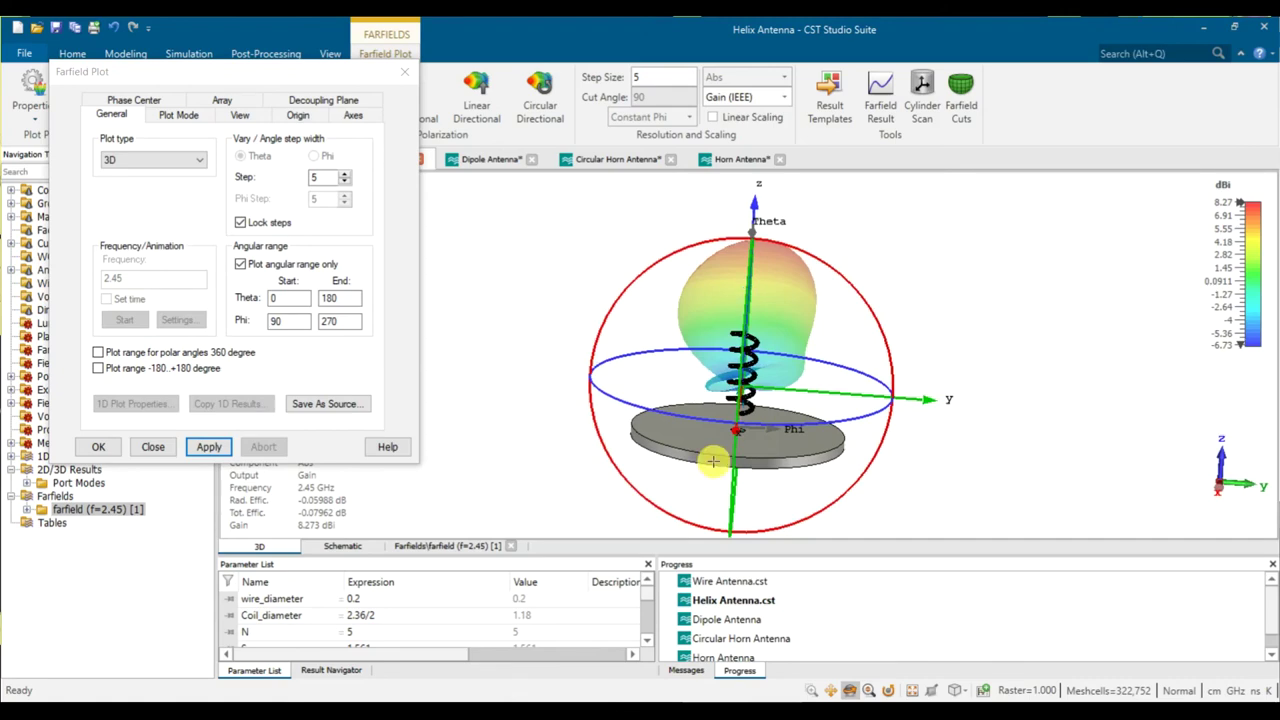
{"action": "scroll", "coordinate": [757, 523], "scroll_direction": "up", "scroll_amount": 5}
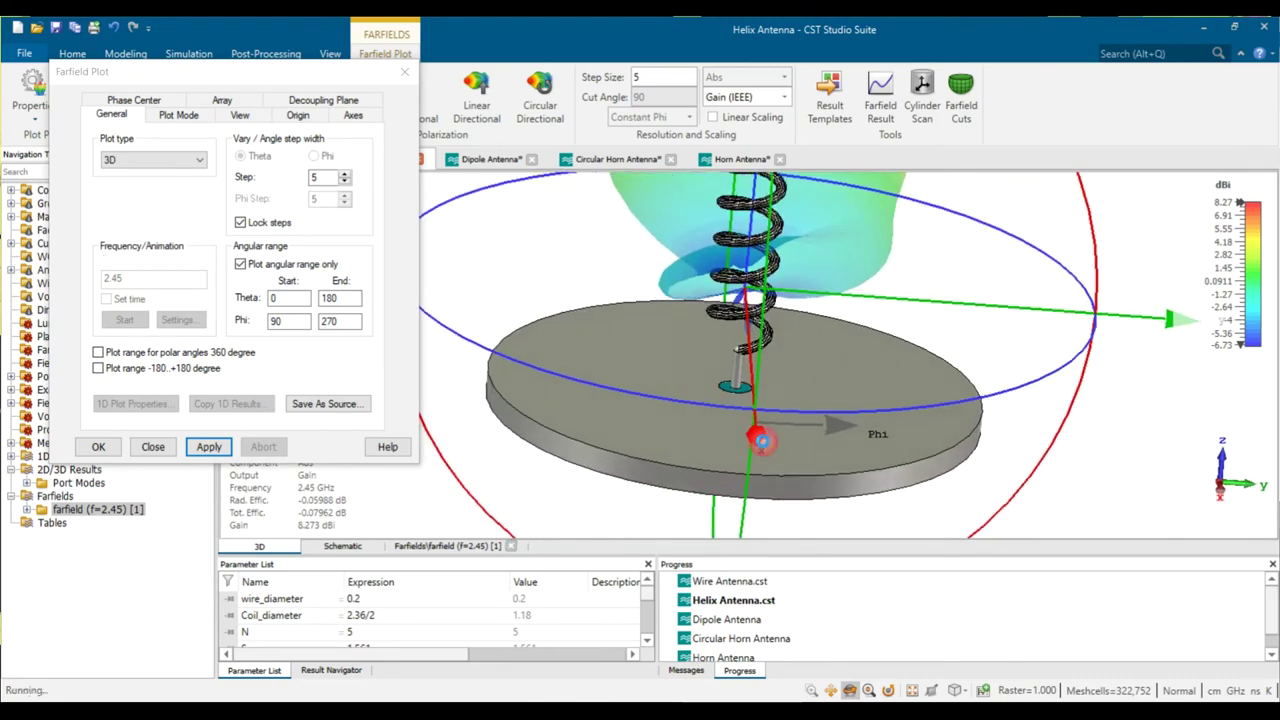
{"action": "scroll", "coordinate": [737, 288], "scroll_direction": "down", "scroll_amount": 5}
{"action": "middle_click_drag", "start_coordinate": [737, 289], "coordinate": [731, 331]}
Show the helix farfield as a 1D Polar plot varying theta with phi set to 90.
{"action": "left_click", "coordinate": [163, 163]}
{"action": "left_click", "coordinate": [163, 163]}
{"action": "left_click", "coordinate": [155, 180]}
{"action": "left_click", "coordinate": [319, 179]}
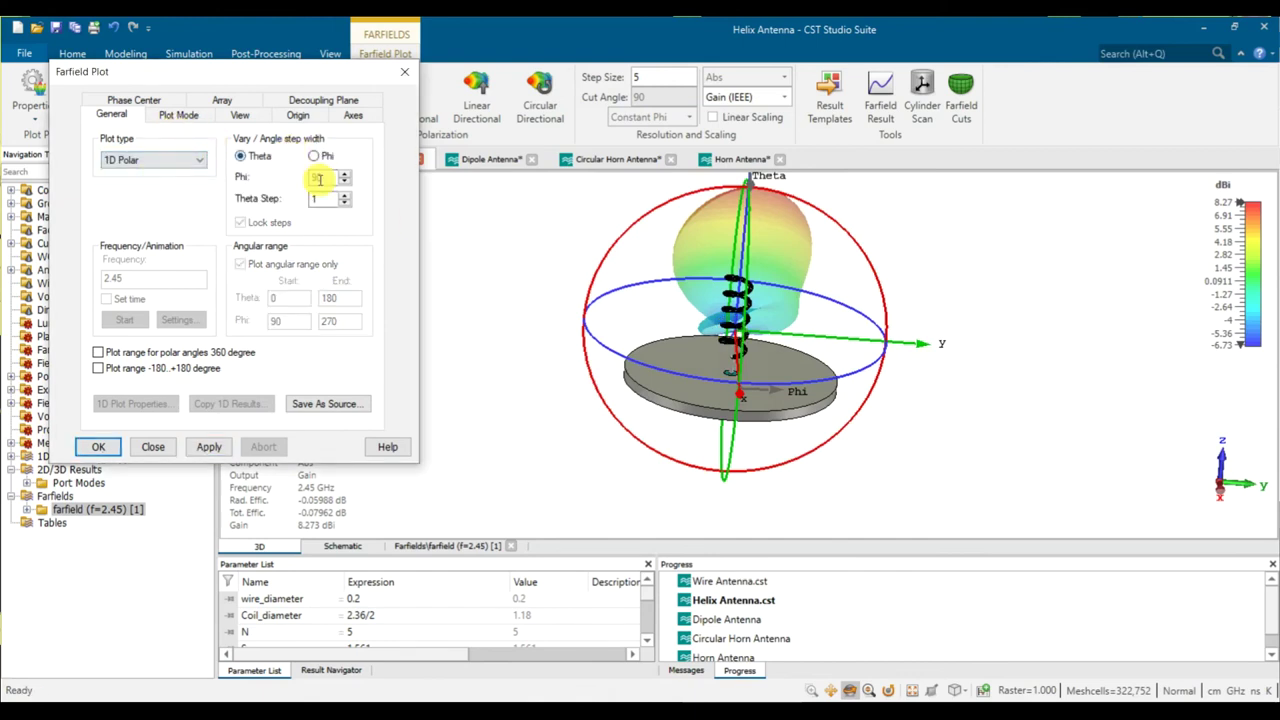
{"action": "left_click", "coordinate": [206, 448]}
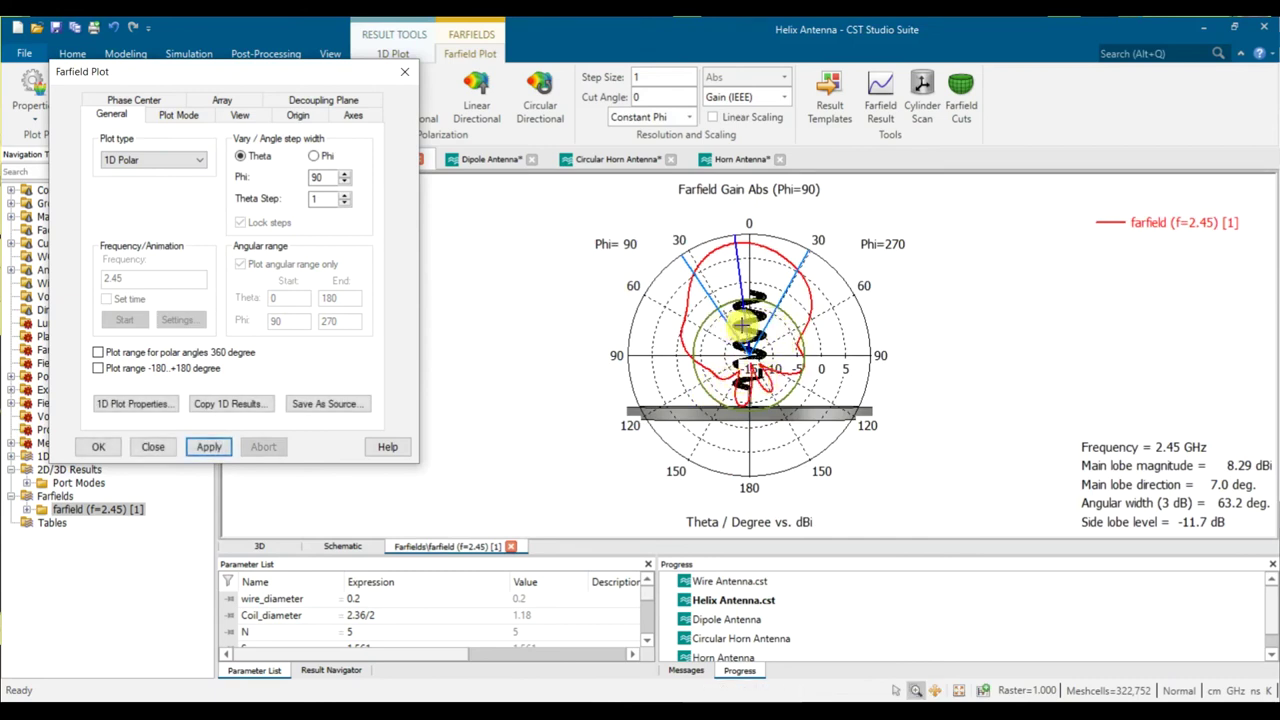
Set the constant phi of the 1D Polar plot to 180 and apply it.
{"action": "left_click", "coordinate": [153, 160]}
{"action": "left_click", "coordinate": [322, 184]}
{"action": "left_click_drag", "start_coordinate": [322, 184], "coordinate": [283, 177]}
{"action": "type", "text": "180"}
{"action": "left_click", "coordinate": [206, 449]}
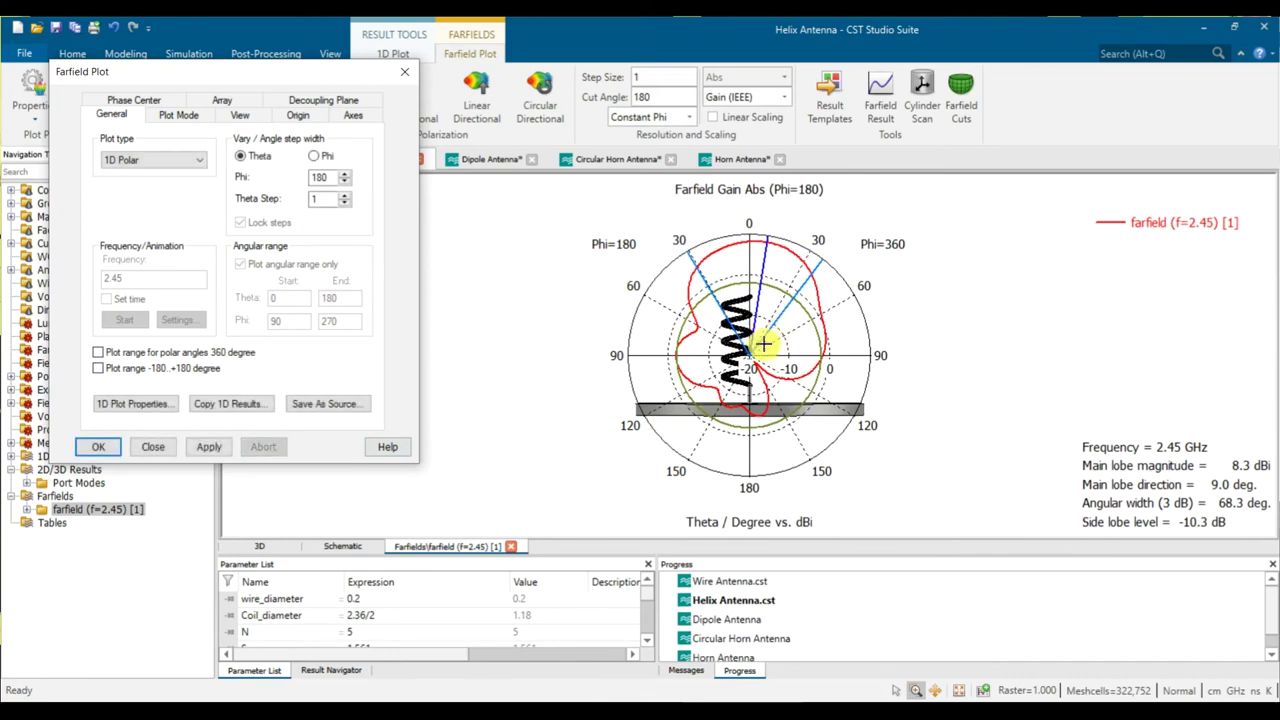
Plot the farfield in 3D limited to phi 180–360 and view its cut face along the x-z plane up close.
{"action": "left_click", "coordinate": [140, 160]}
{"action": "left_click", "coordinate": [140, 220]}
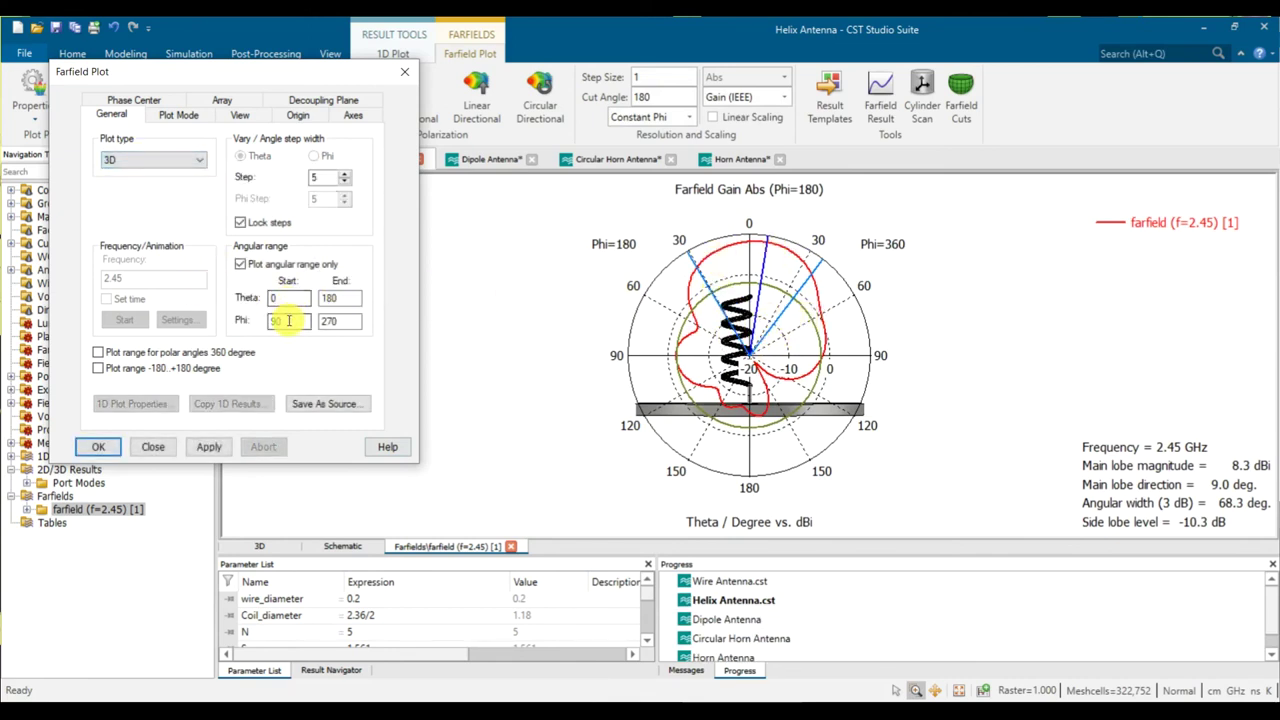
{"action": "left_click", "coordinate": [351, 323]}
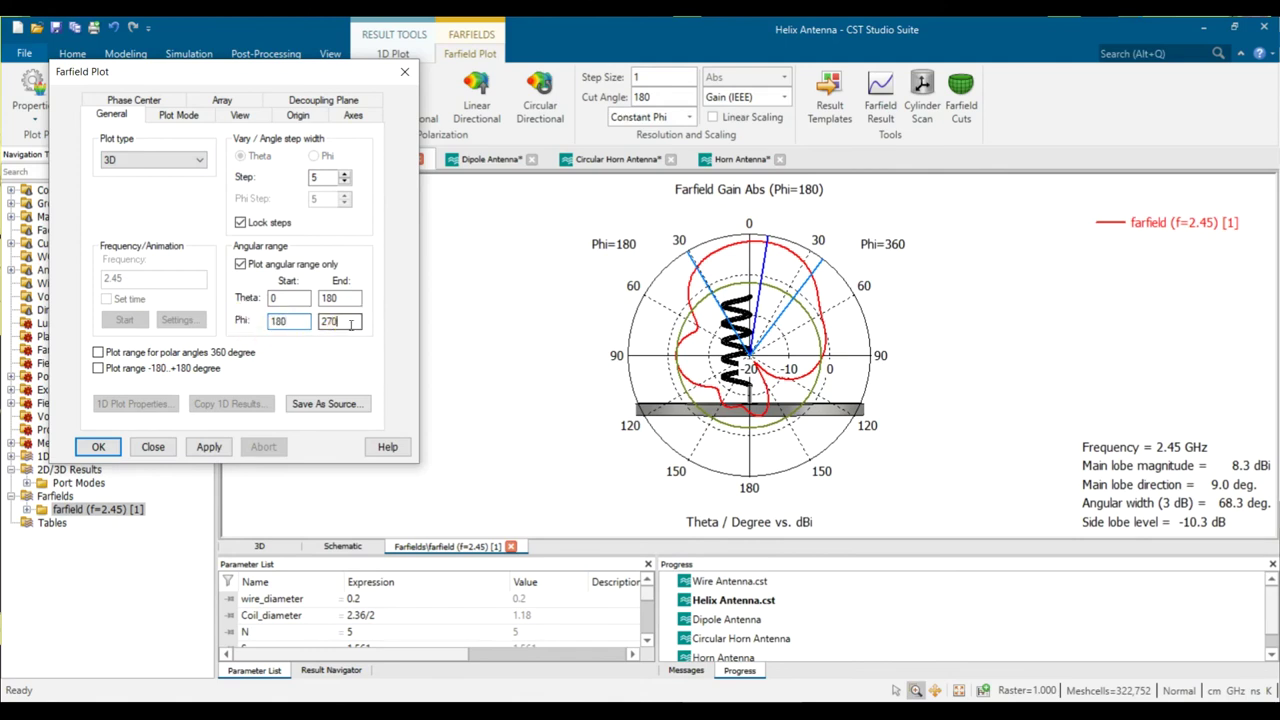
{"action": "type", "text": "360"}
{"action": "left_click", "coordinate": [209, 446]}
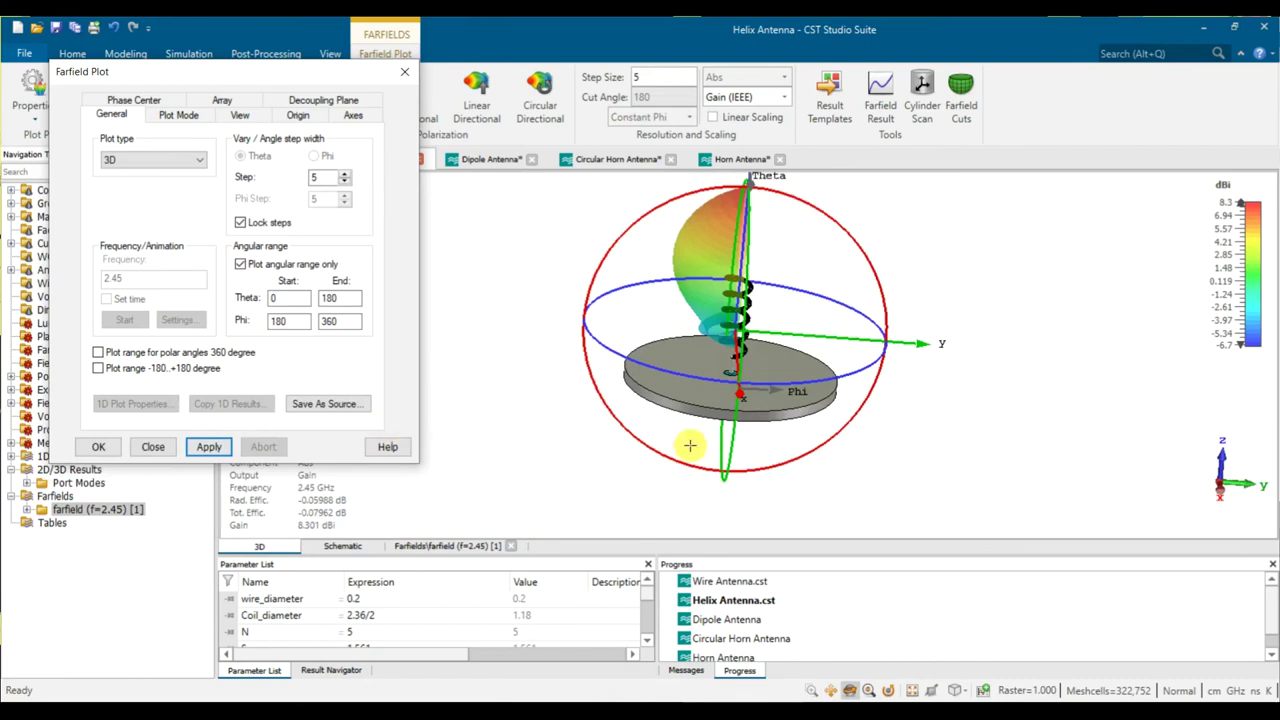
{"action": "left_click_drag", "start_coordinate": [692, 417], "coordinate": [760, 363]}
{"action": "scroll", "coordinate": [760, 363], "scroll_direction": "up", "scroll_amount": 5}
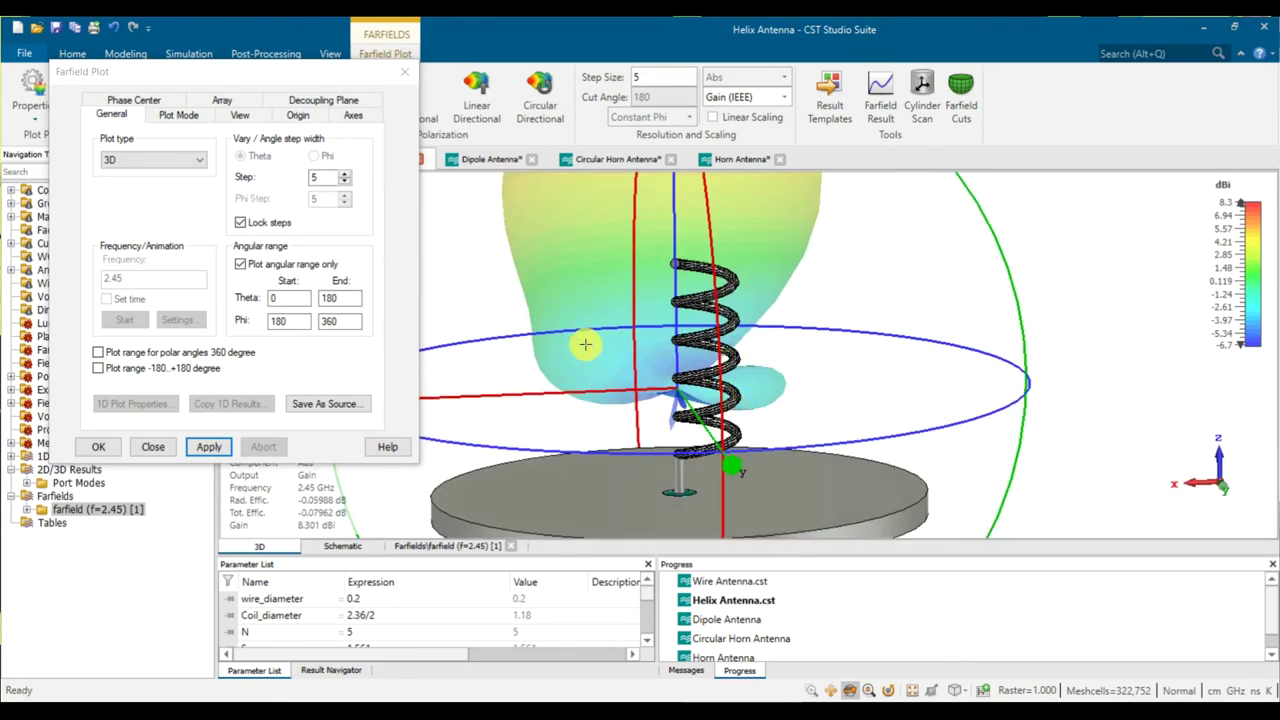
Compare the 1D Polar plot at phi 180 with the 3D slice by switching to it and back to 3D.
{"action": "left_click", "coordinate": [185, 162]}
{"action": "left_click", "coordinate": [176, 178]}
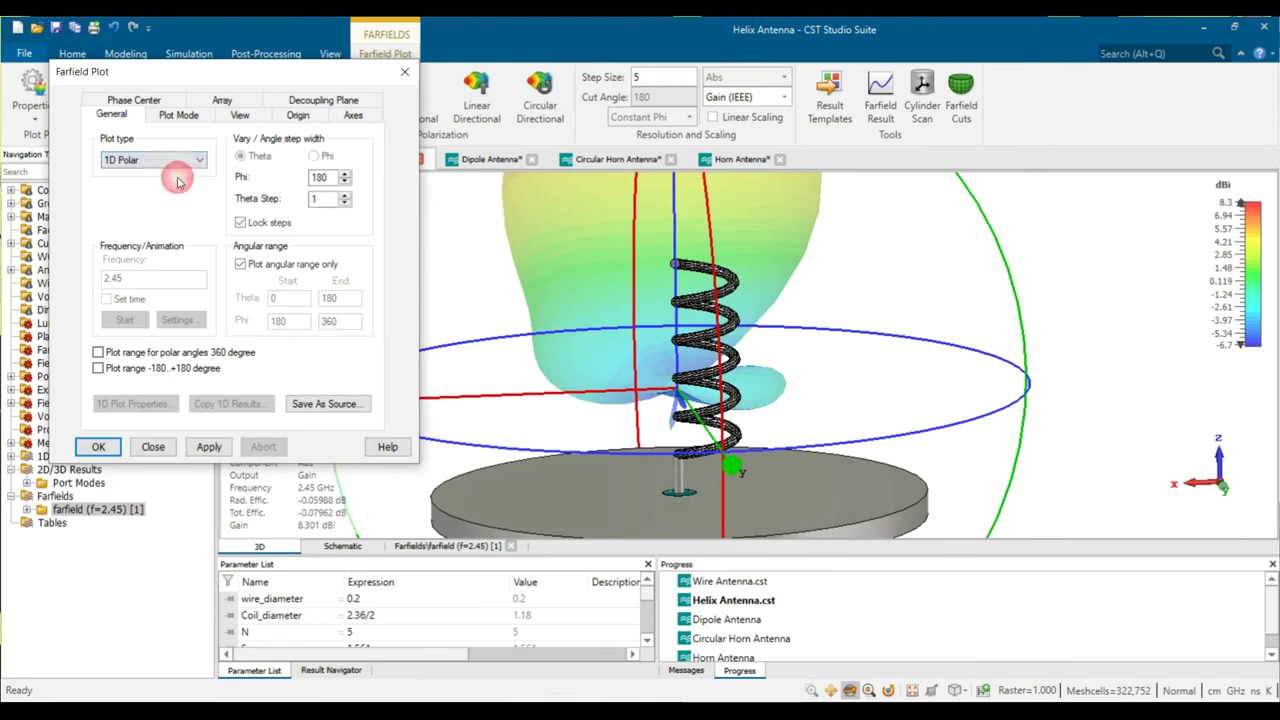
{"action": "left_click", "coordinate": [209, 446]}
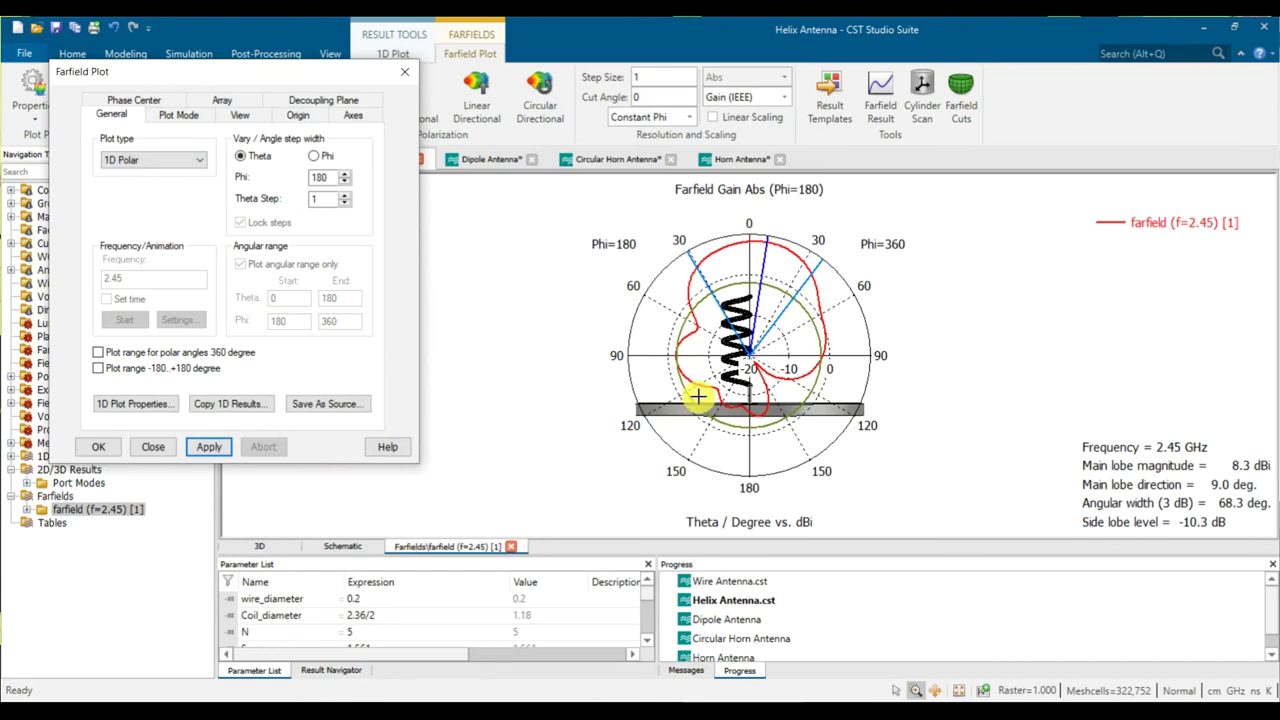
{"action": "left_click", "coordinate": [155, 163]}
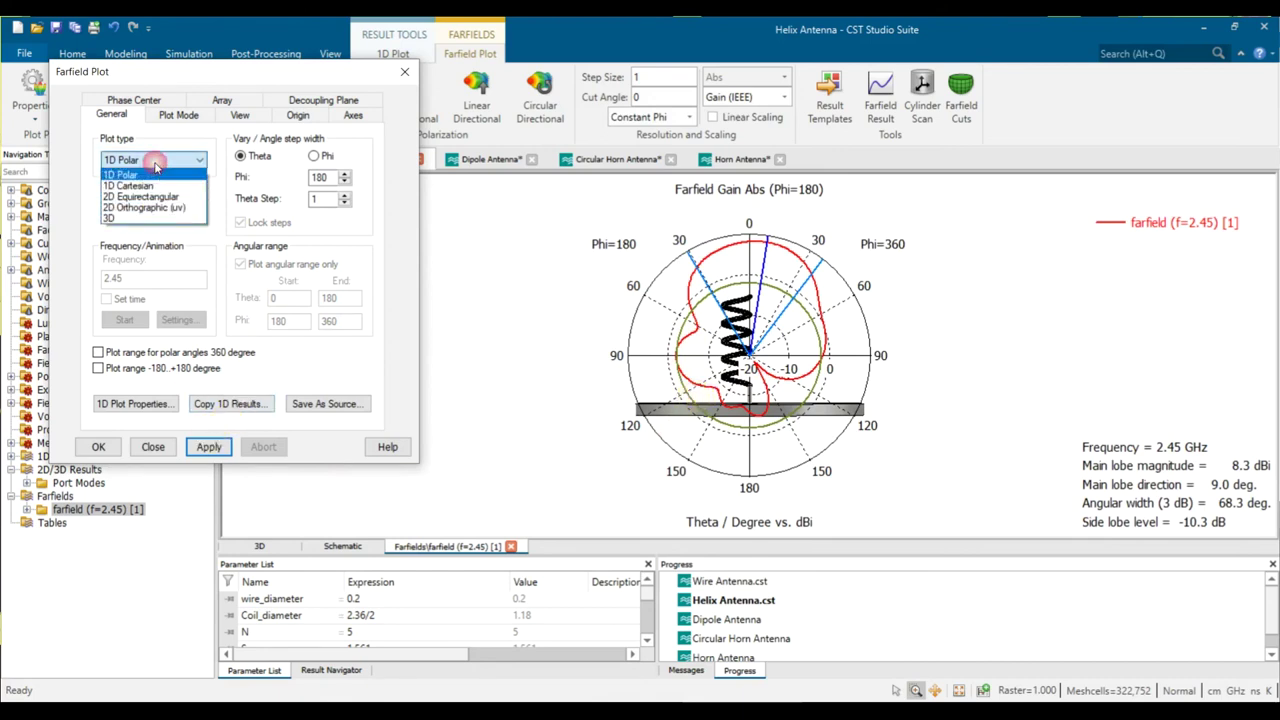
{"action": "left_click", "coordinate": [140, 212]}
{"action": "left_click", "coordinate": [209, 446]}
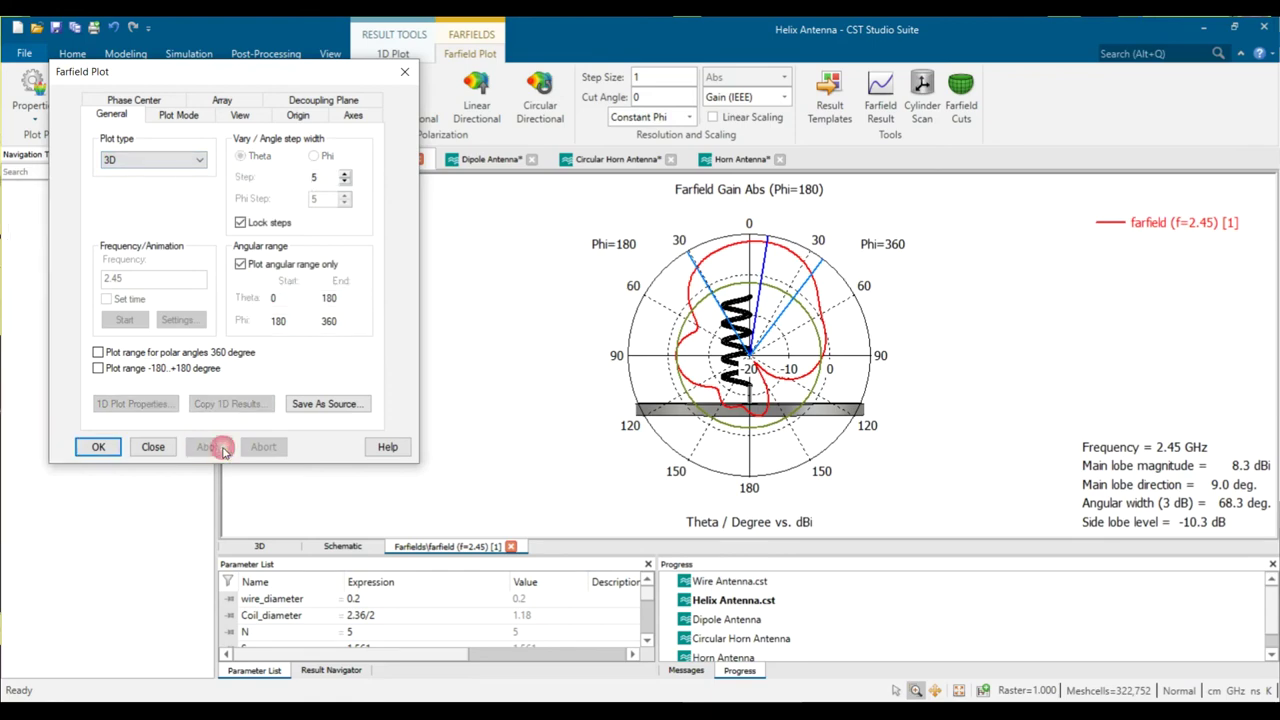
{"action": "left_click_drag", "start_coordinate": [778, 380], "coordinate": [653, 413]}
Show the farfield as a 1D Polar plot varying phi with theta set to 90, and inspect the pattern.
{"action": "left_click", "coordinate": [155, 160]}
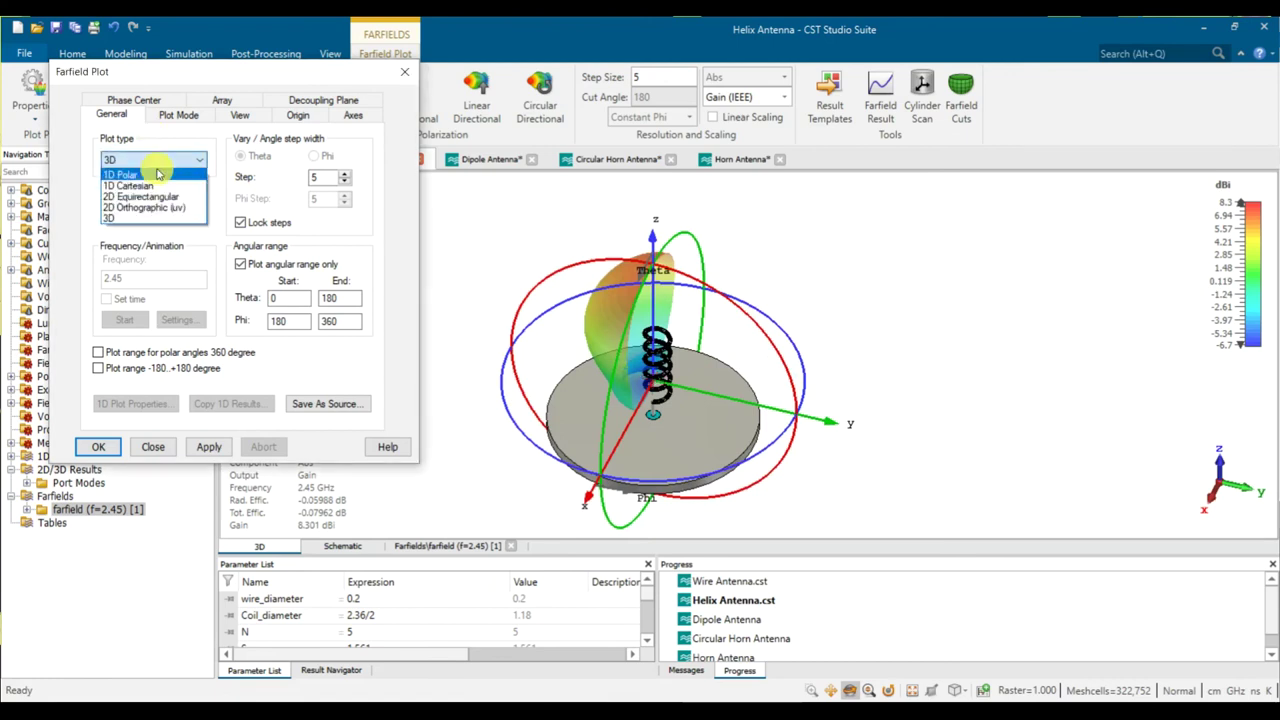
{"action": "left_click", "coordinate": [155, 175]}
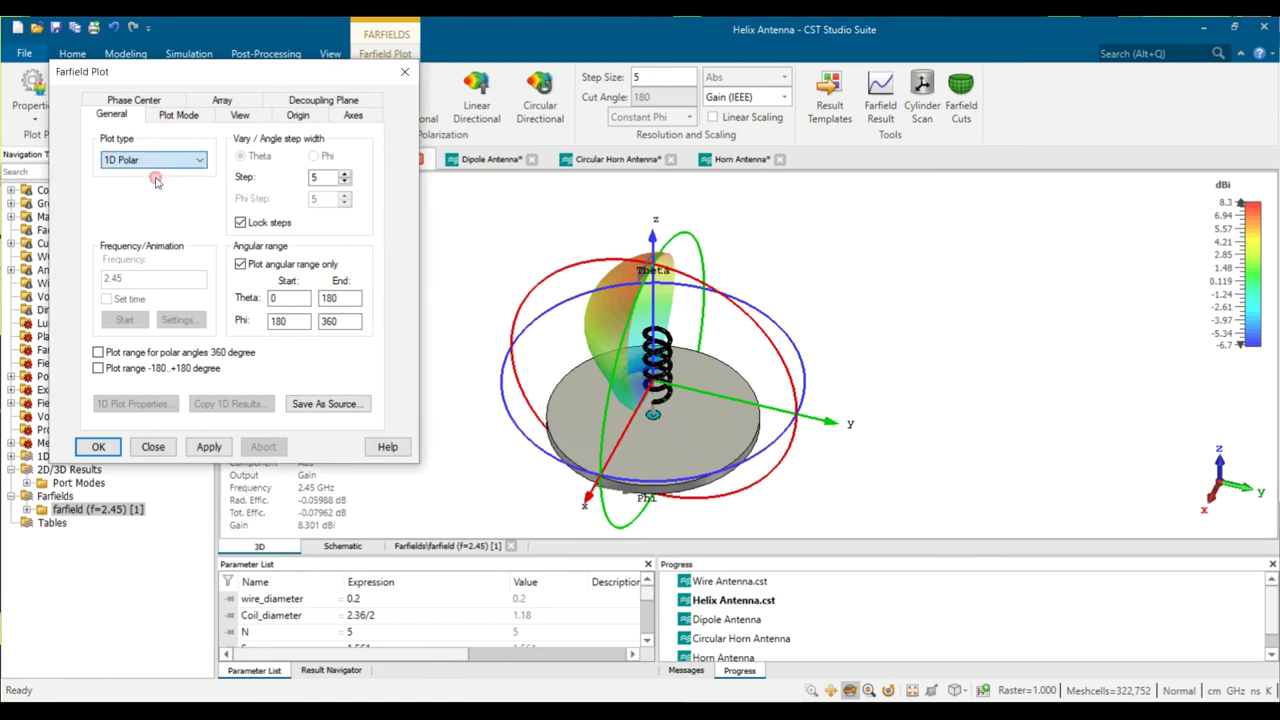
{"action": "left_click", "coordinate": [209, 447]}
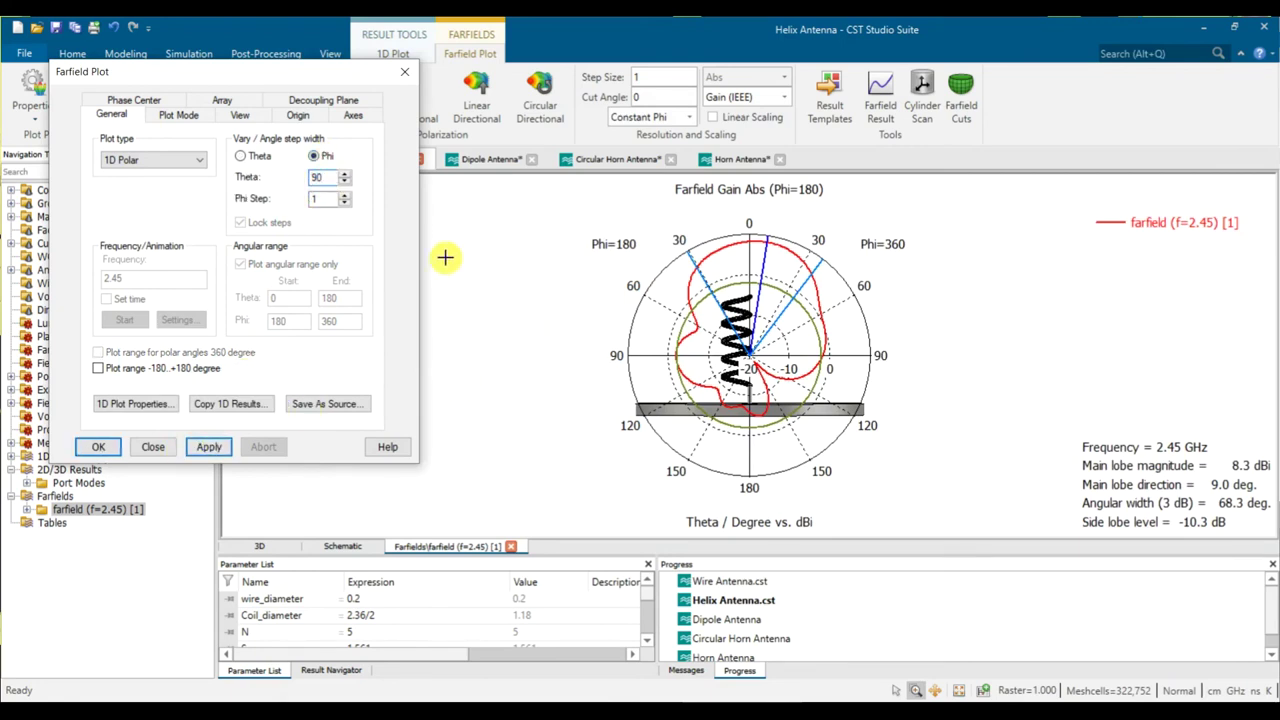
{"action": "left_click", "coordinate": [222, 441]}
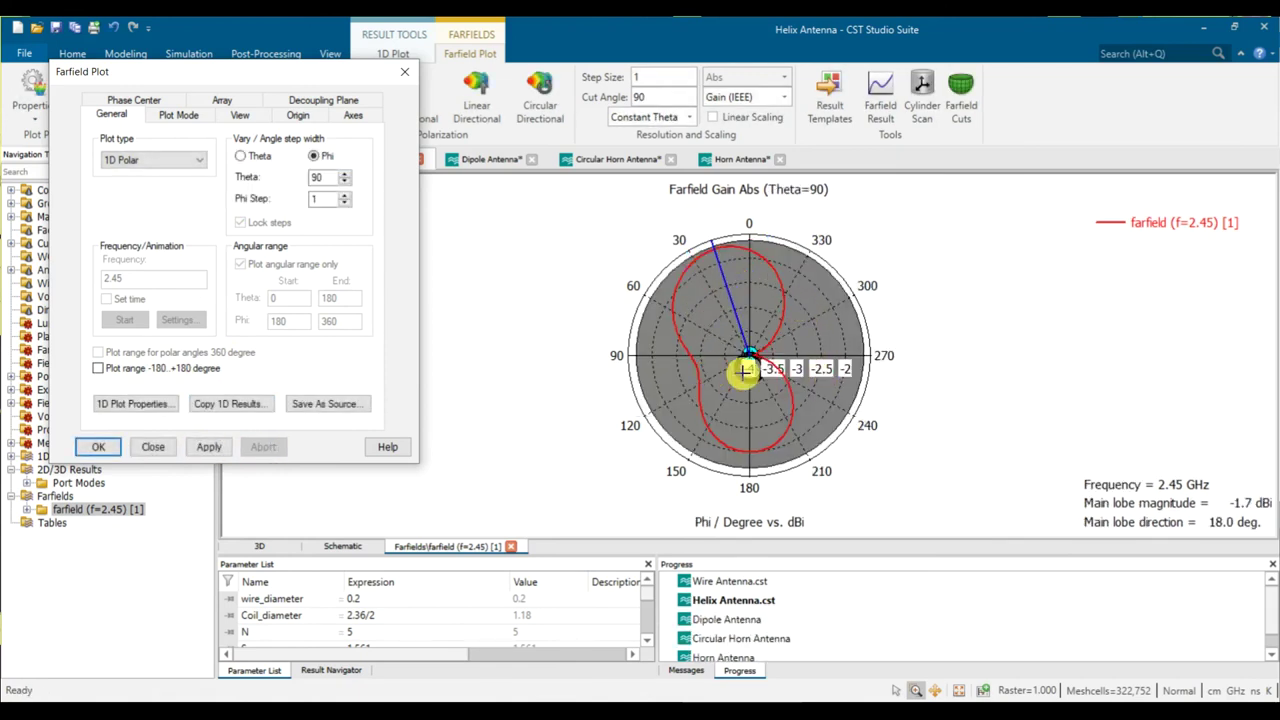
{"action": "scroll", "coordinate": [743, 371], "scroll_direction": "up", "scroll_amount": 2}
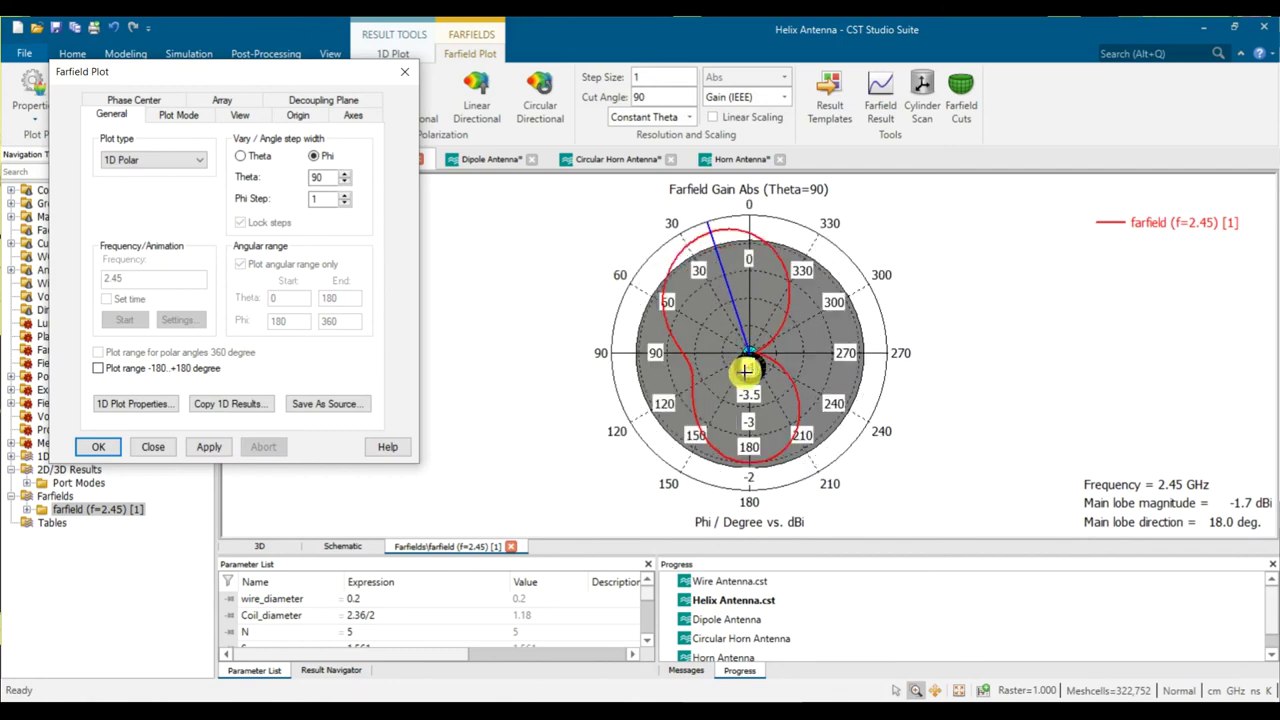
{"action": "scroll", "coordinate": [745, 371], "scroll_direction": "down", "scroll_amount": 2}
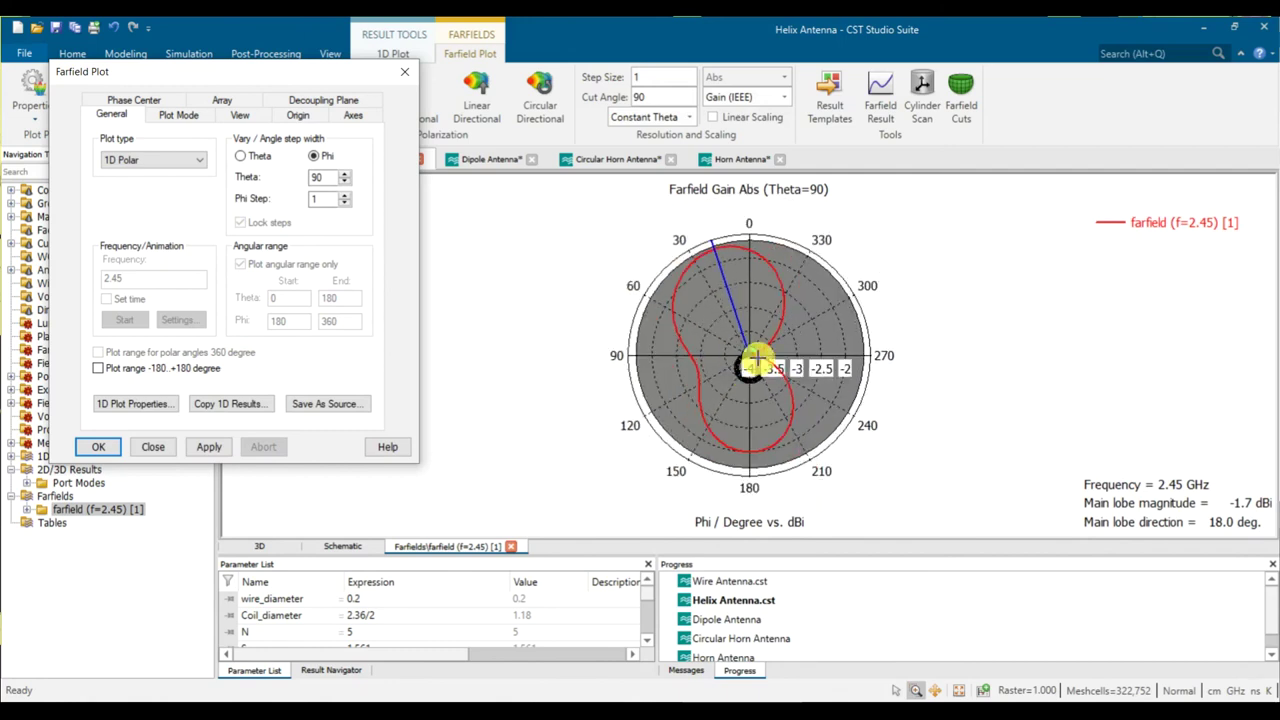
Plot the farfield in 3D over the full phi range 0–360 and view it from above along the z axis.
{"action": "left_click", "coordinate": [195, 160]}
{"action": "left_click", "coordinate": [155, 221]}
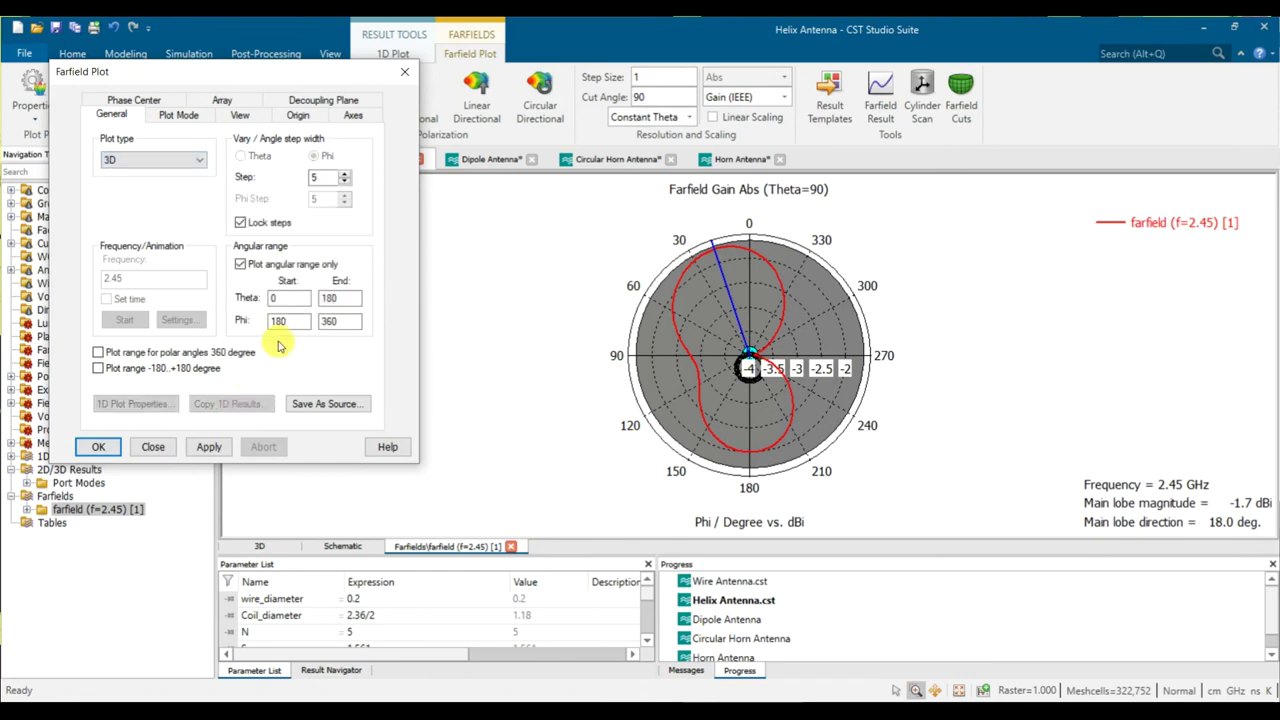
{"action": "type", "text": "0"}
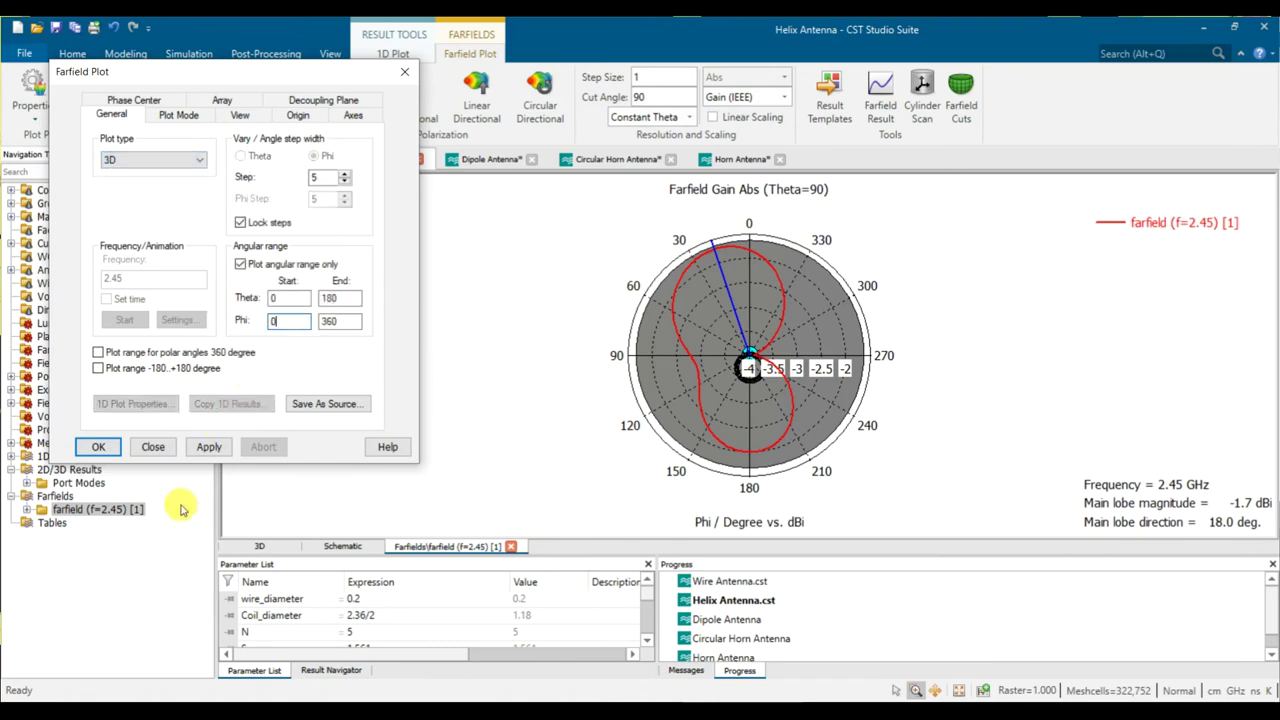
{"action": "left_click", "coordinate": [210, 448]}
{"action": "left_click_drag", "start_coordinate": [653, 413], "coordinate": [660, 280]}
{"action": "left_click_drag", "start_coordinate": [643, 382], "coordinate": [591, 456]}
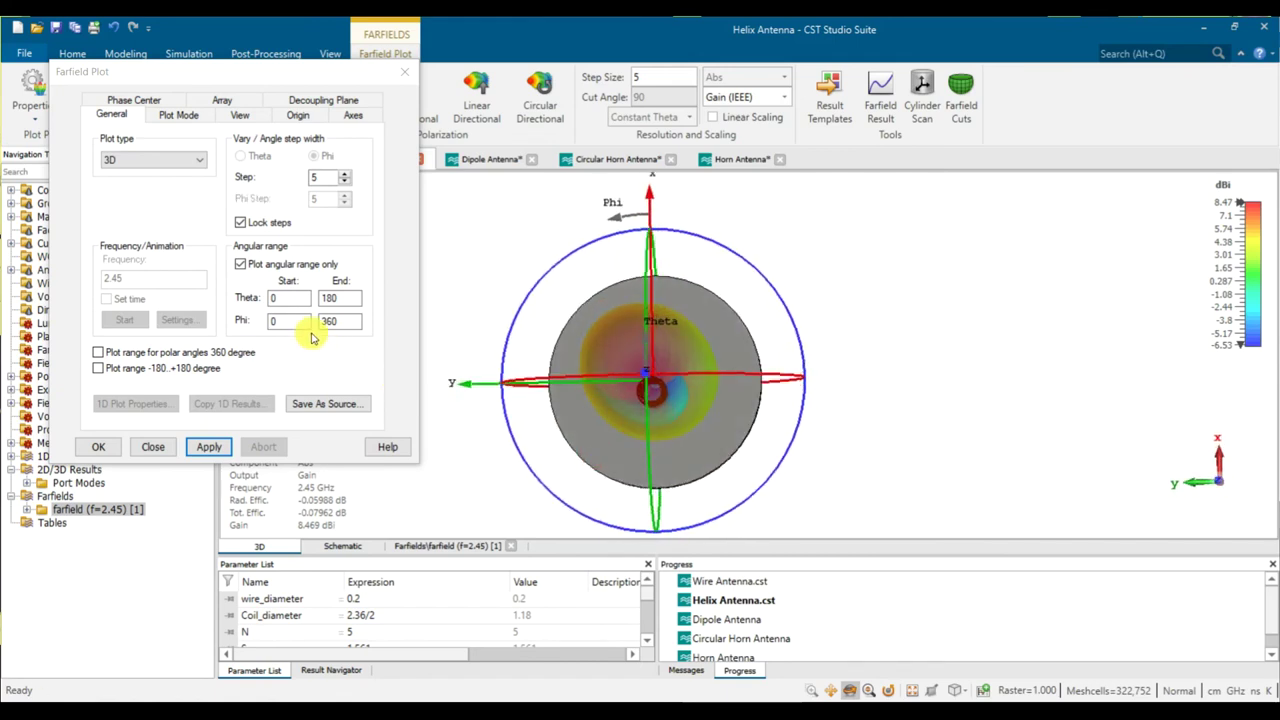
Limit the 3D farfield plot to theta 90–180, keeping the phi range at 0–360.
{"action": "left_click_drag", "start_coordinate": [300, 320], "coordinate": [262, 318]}
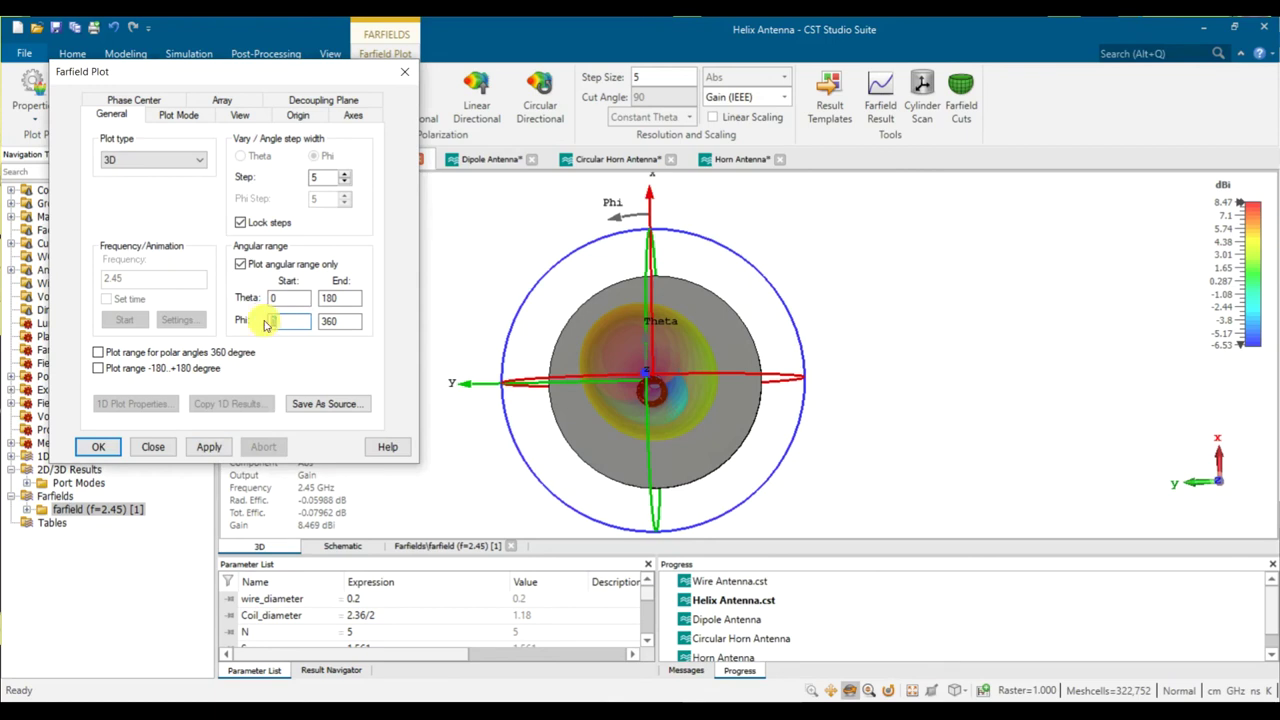
{"action": "left_click", "coordinate": [175, 162]}
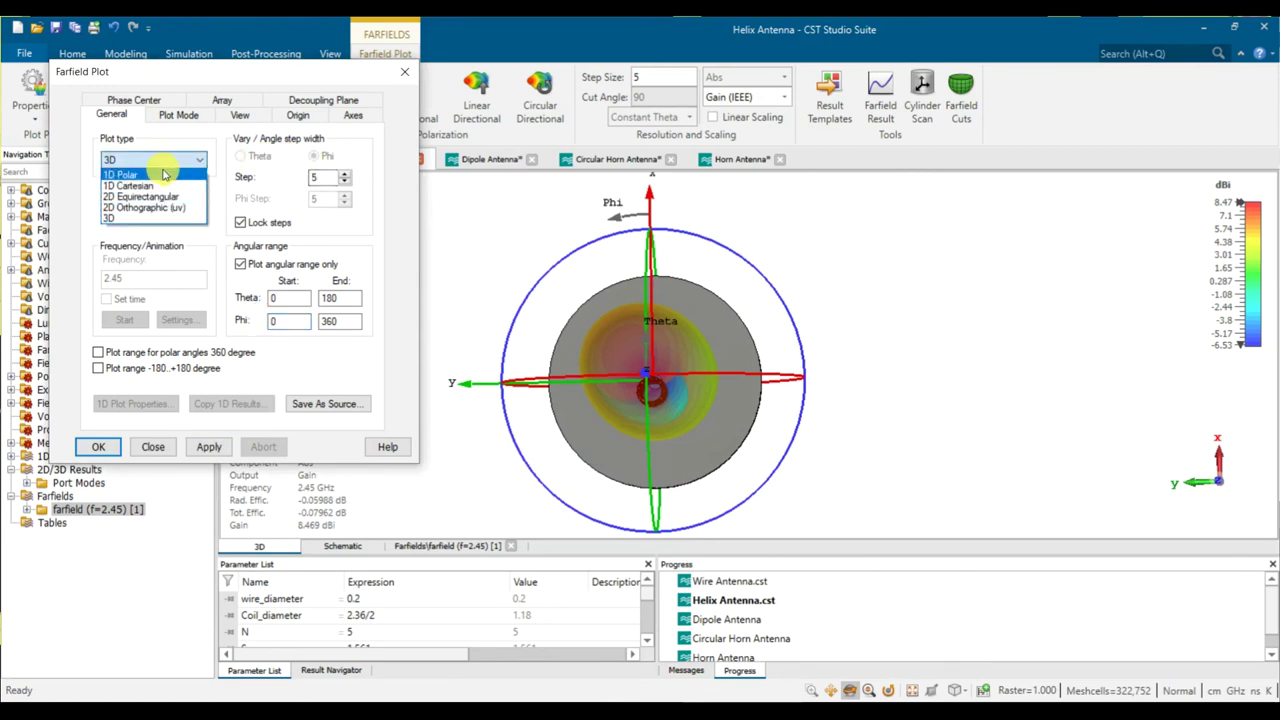
{"action": "left_click", "coordinate": [165, 176]}
{"action": "left_click", "coordinate": [200, 166]}
{"action": "left_click", "coordinate": [175, 214]}
{"action": "left_click", "coordinate": [288, 300]}
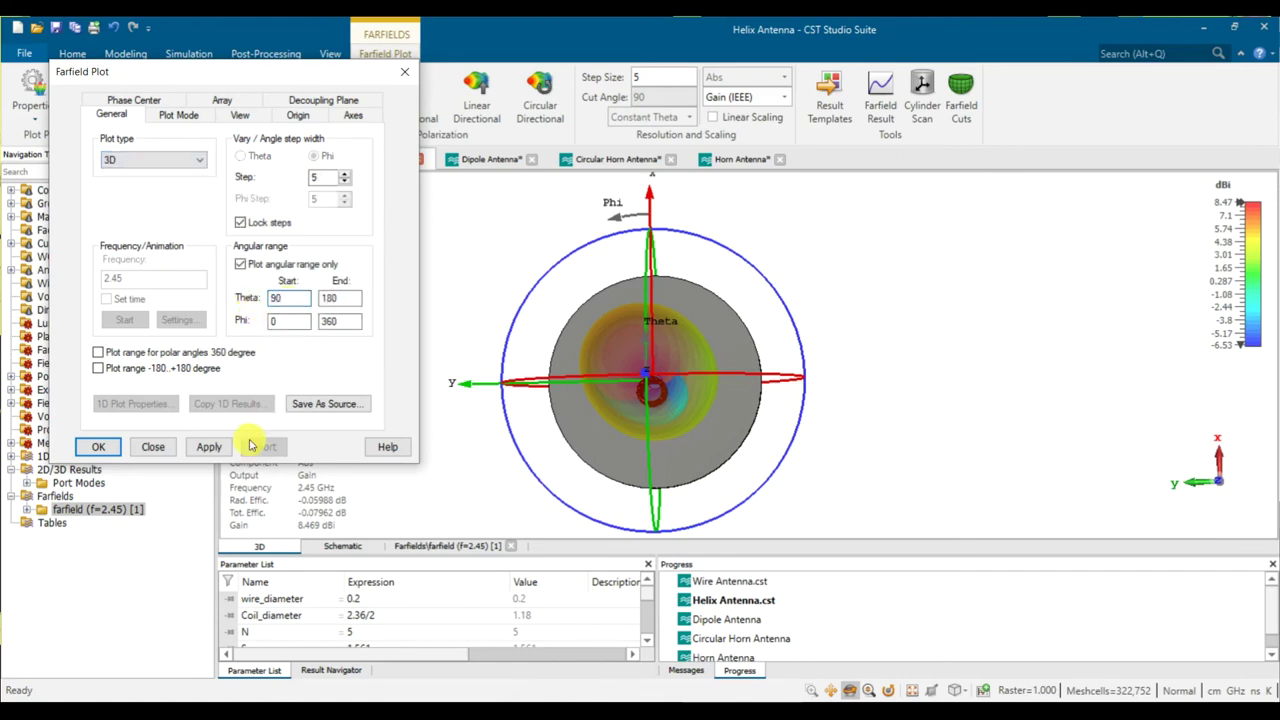
{"action": "left_click", "coordinate": [210, 447]}
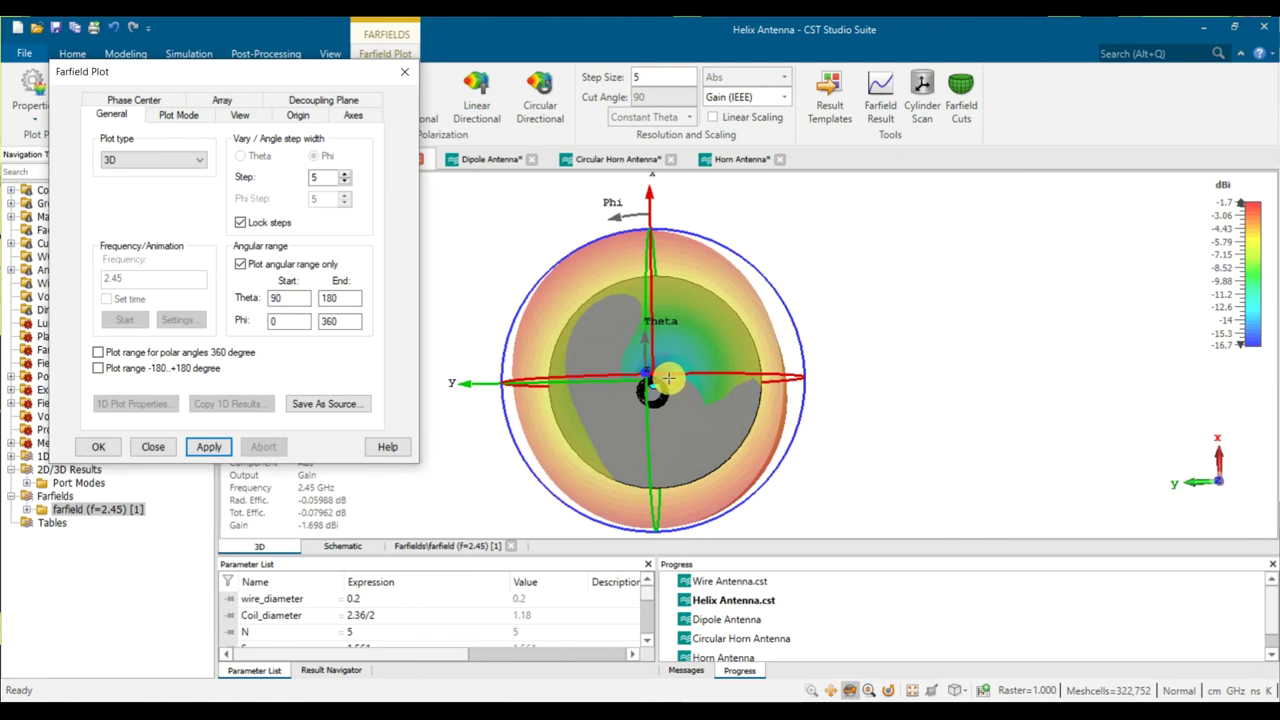
Switch the 3D farfield plot of the helix antenna to linear scaling.
{"action": "scroll", "coordinate": [680, 330], "scroll_direction": "down", "scroll_amount": 2}
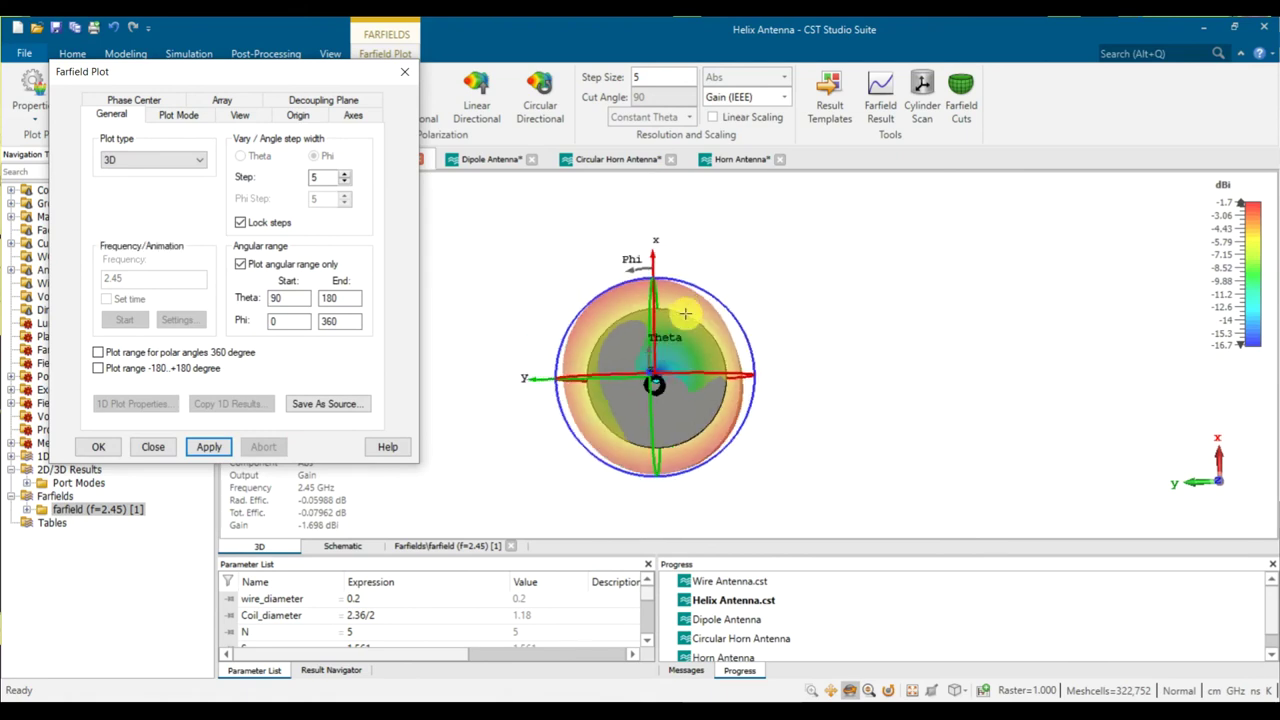
{"action": "scroll", "coordinate": [685, 314], "scroll_direction": "up", "scroll_amount": 2}
{"action": "left_click", "coordinate": [731, 118]}
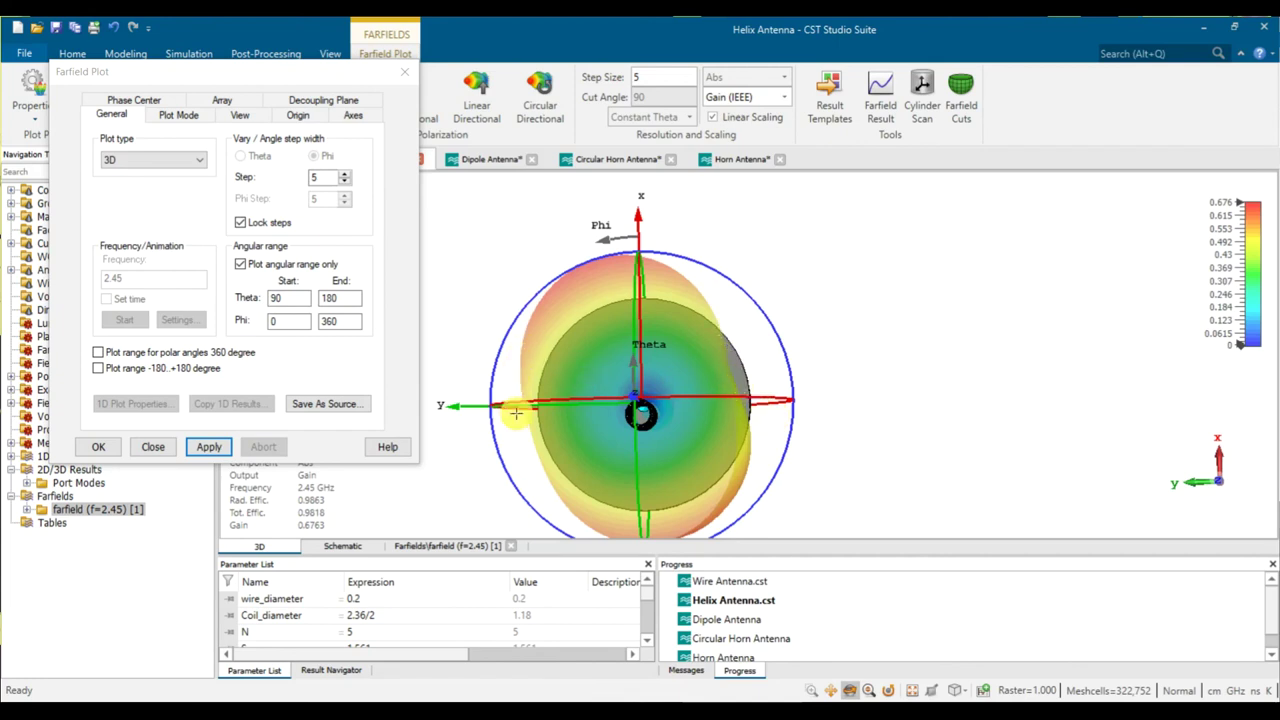
Compare the linear 1D Polar cut at theta 90 with the 3D farfield slice by plotting it and returning to 3D.
{"action": "left_click", "coordinate": [155, 167]}
{"action": "left_click", "coordinate": [130, 187]}
{"action": "left_click", "coordinate": [207, 446]}
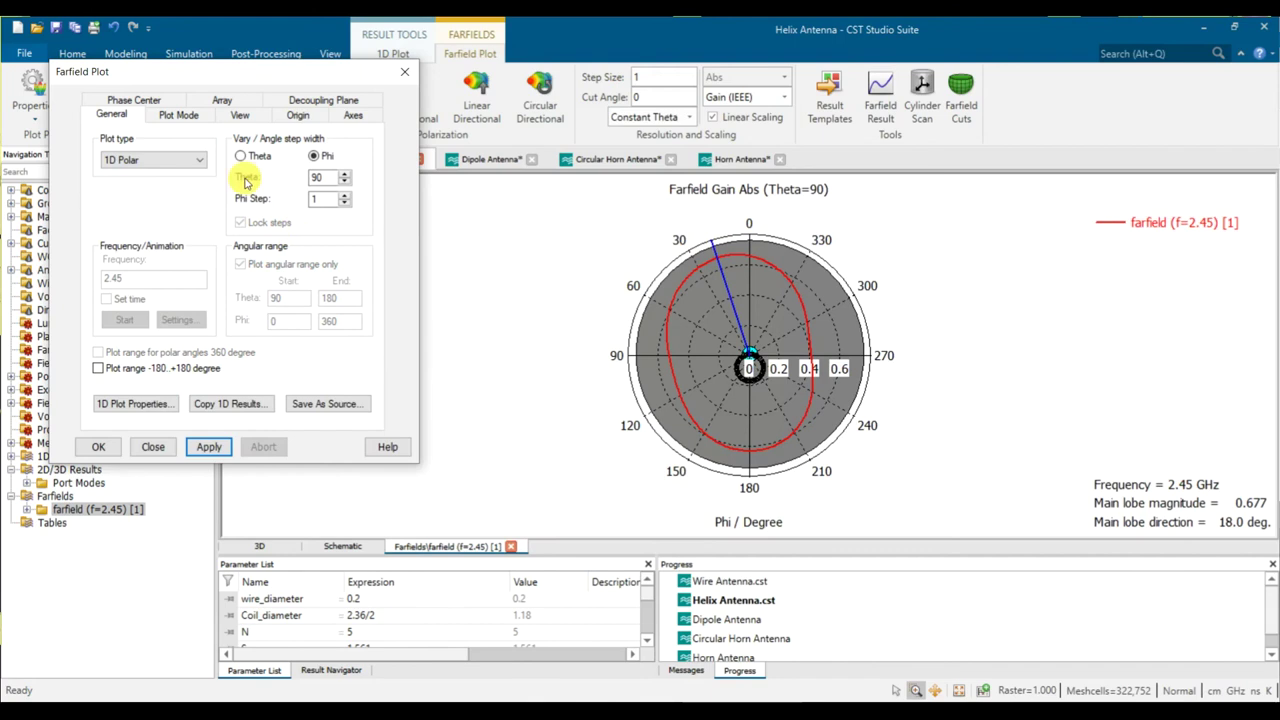
{"action": "left_click", "coordinate": [197, 163]}
{"action": "left_click", "coordinate": [154, 214]}
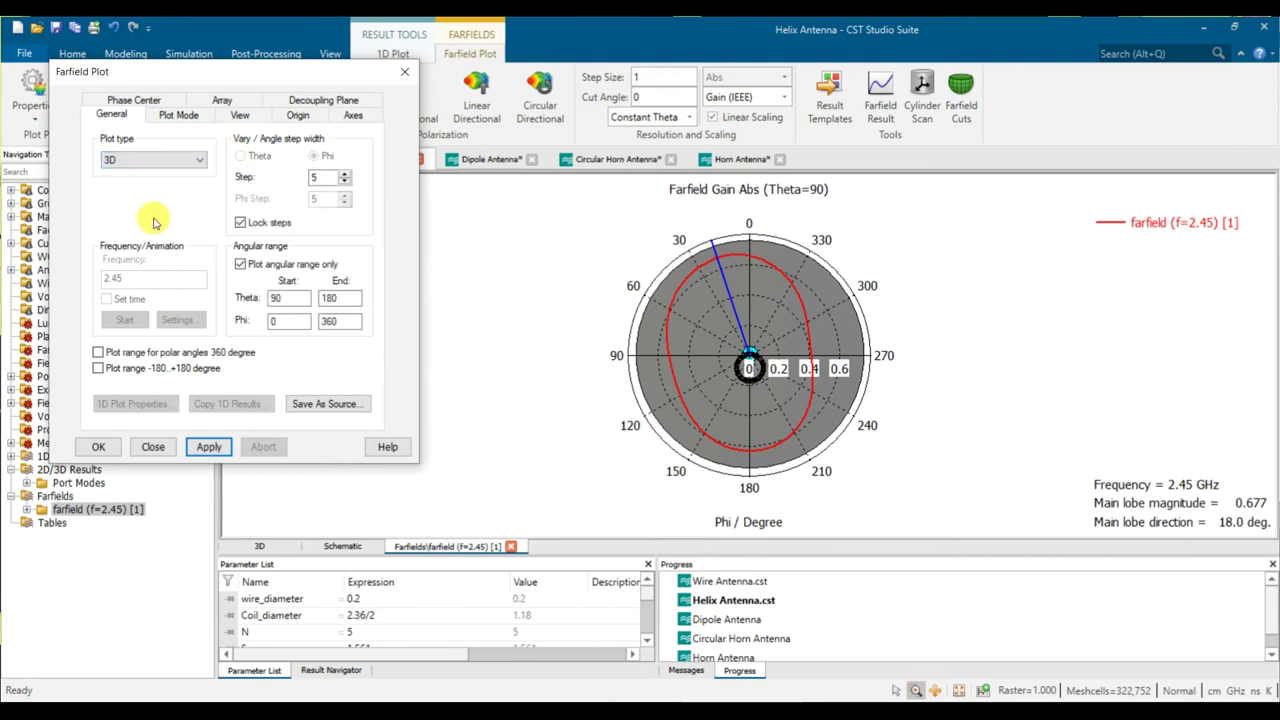
{"action": "left_click", "coordinate": [210, 447]}
{"action": "left_click", "coordinate": [763, 428]}
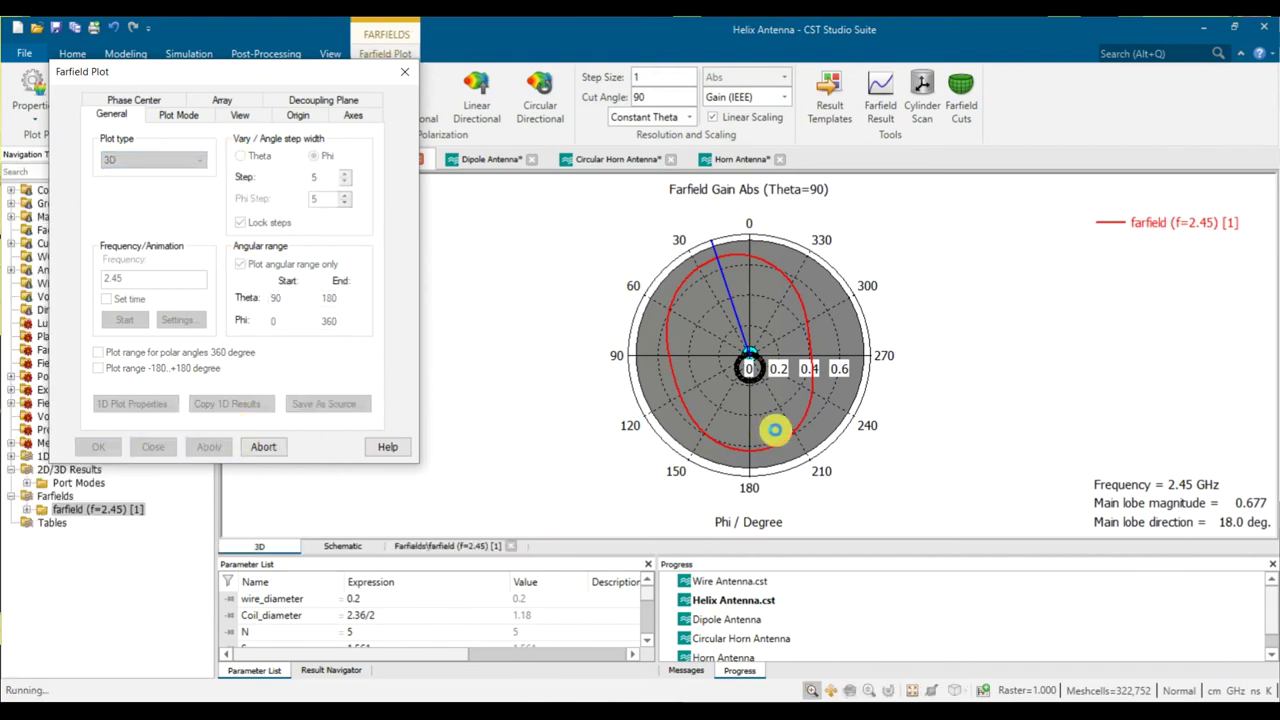
{"action": "left_click_drag", "start_coordinate": [666, 415], "coordinate": [652, 438]}
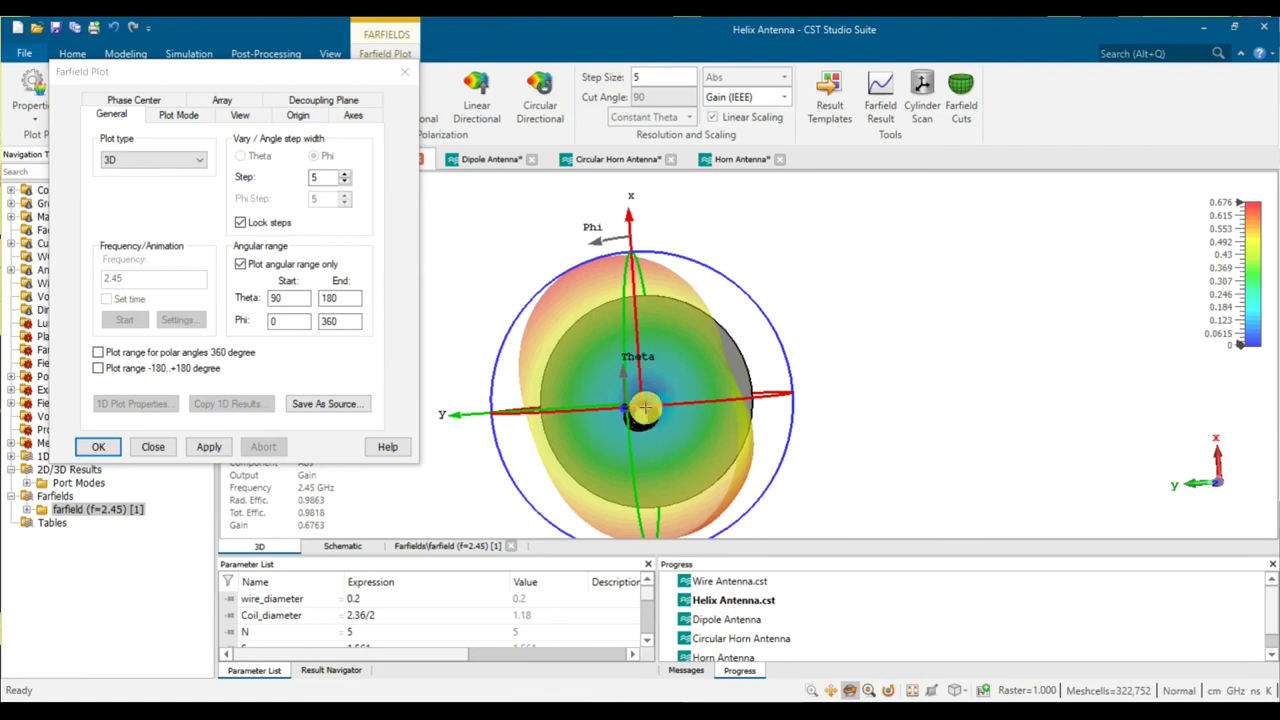
Check the theta 90 1D Polar cut once more, return to the 3D plot and view the slice from the side.
{"action": "left_click", "coordinate": [190, 161]}
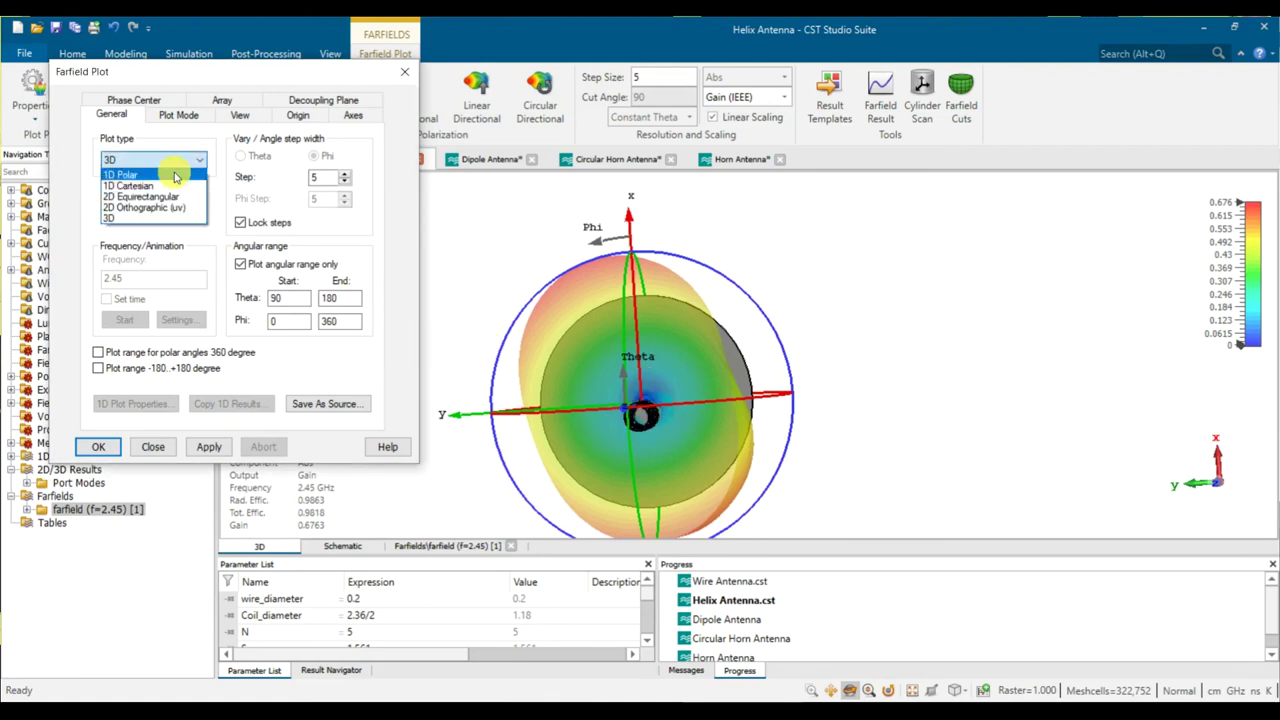
{"action": "left_click", "coordinate": [175, 177]}
{"action": "left_click", "coordinate": [209, 447]}
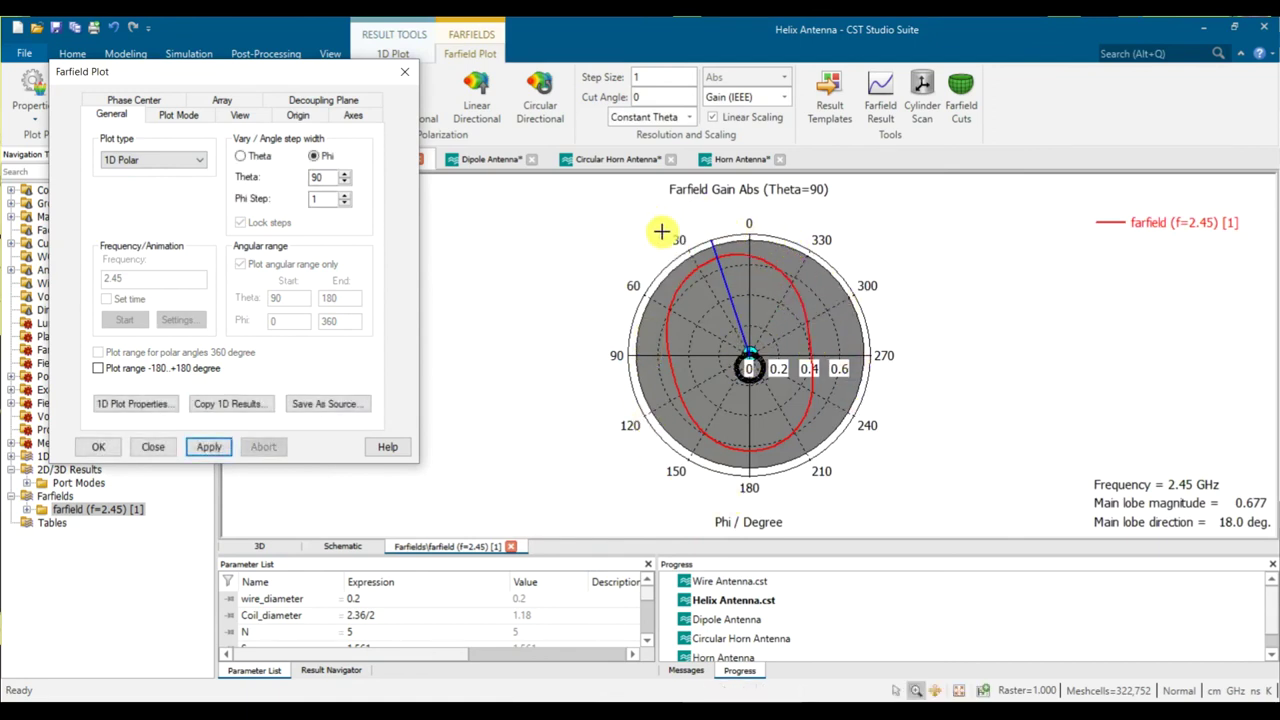
{"action": "left_click", "coordinate": [155, 162]}
{"action": "left_click", "coordinate": [138, 218]}
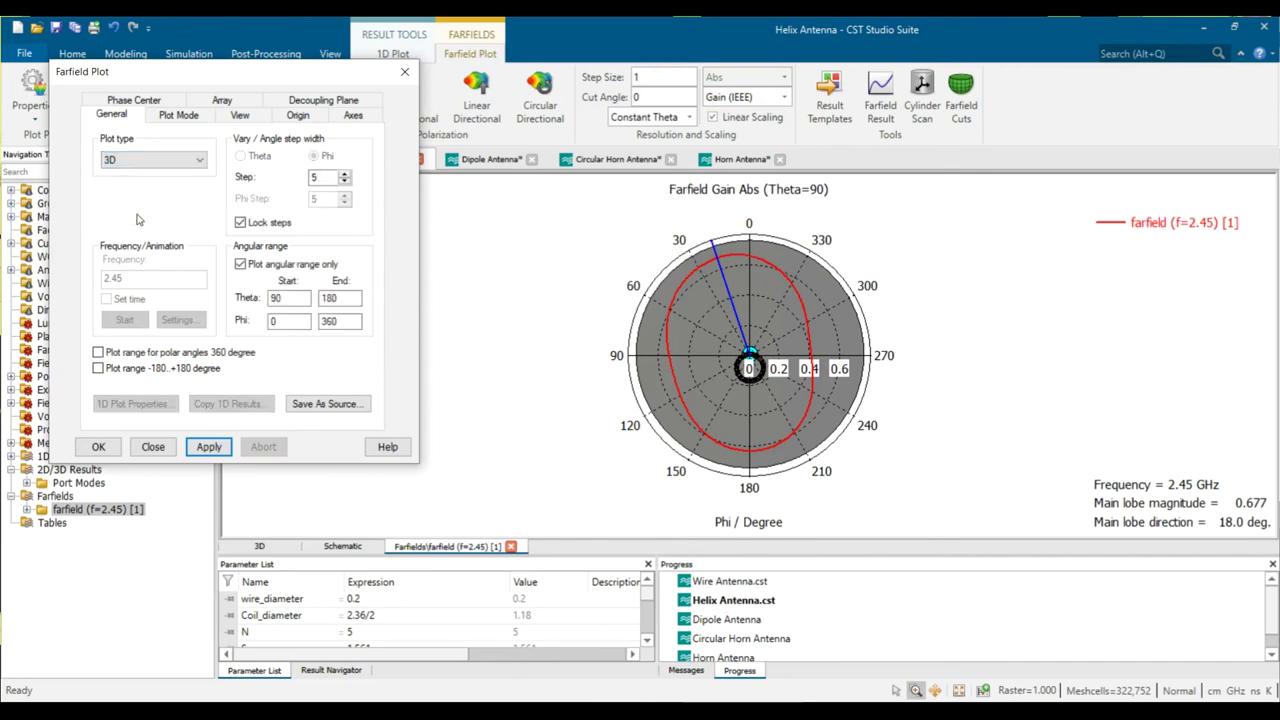
{"action": "left_click", "coordinate": [232, 446]}
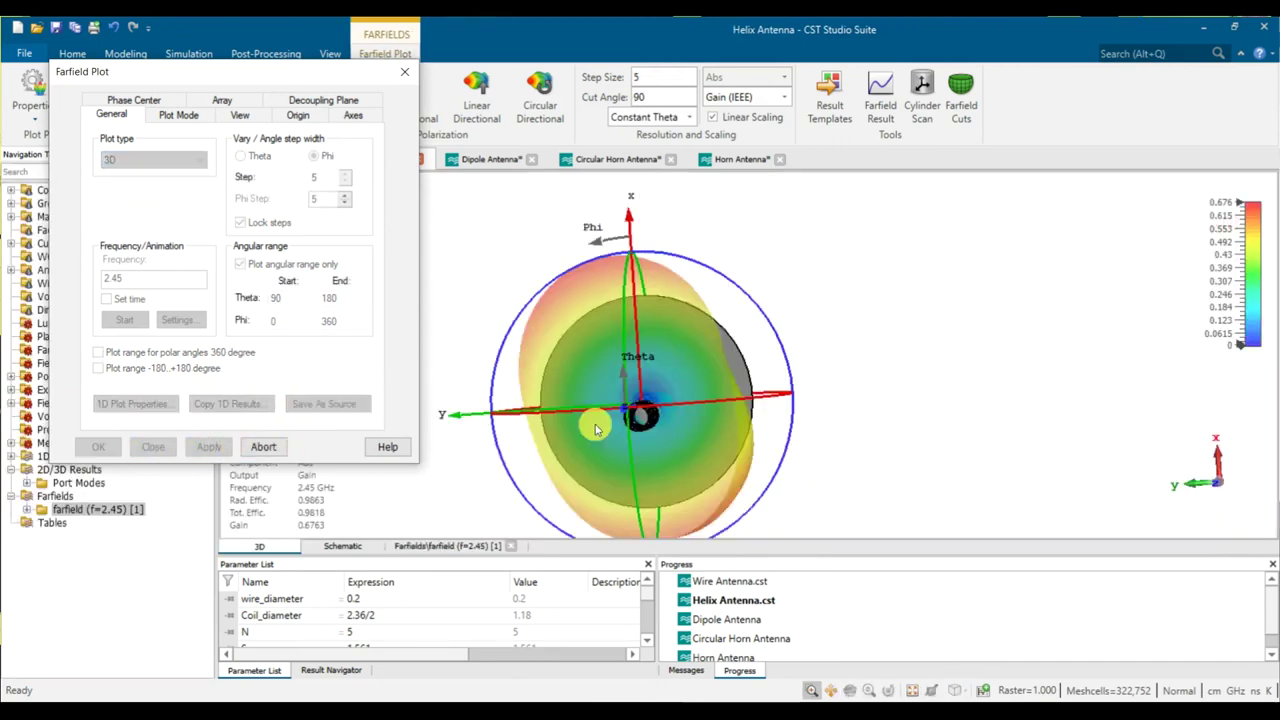
{"action": "left_click_drag", "start_coordinate": [677, 401], "coordinate": [848, 406]}
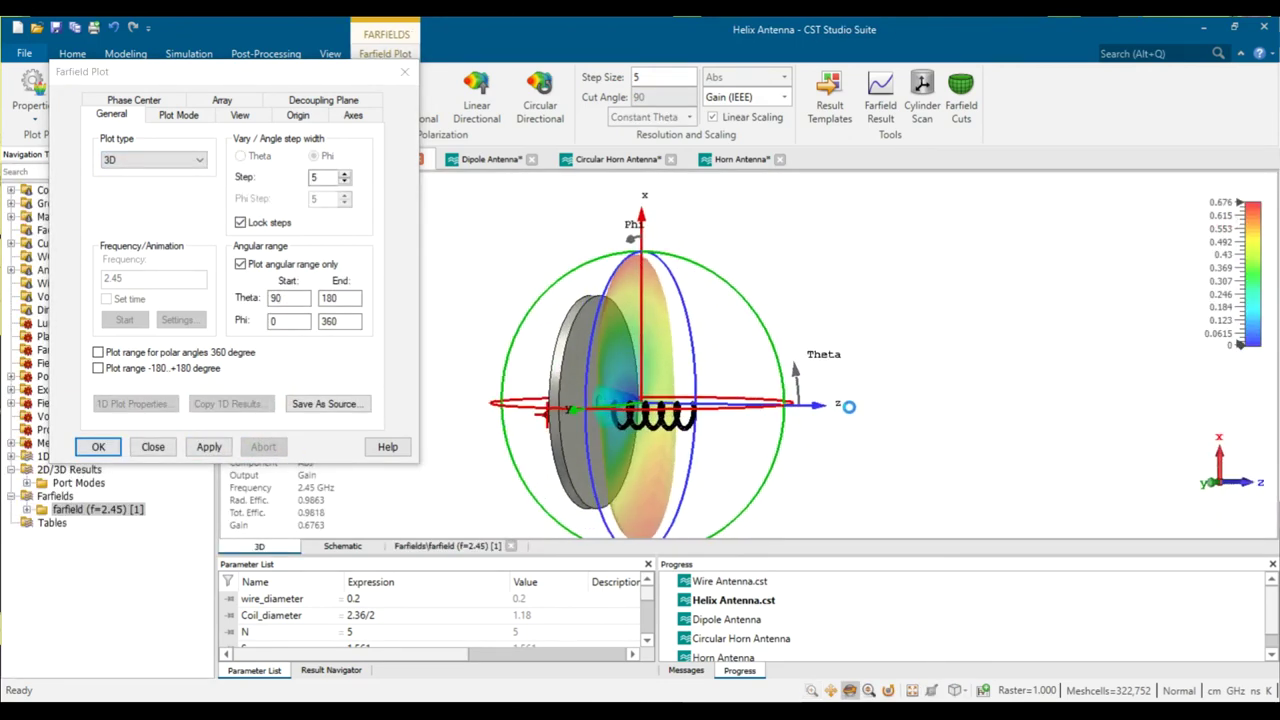
Replot the 3D farfield with the theta start at 0 and at 10, keeping the theta end at 180.
{"action": "double_click", "coordinate": [278, 297]}
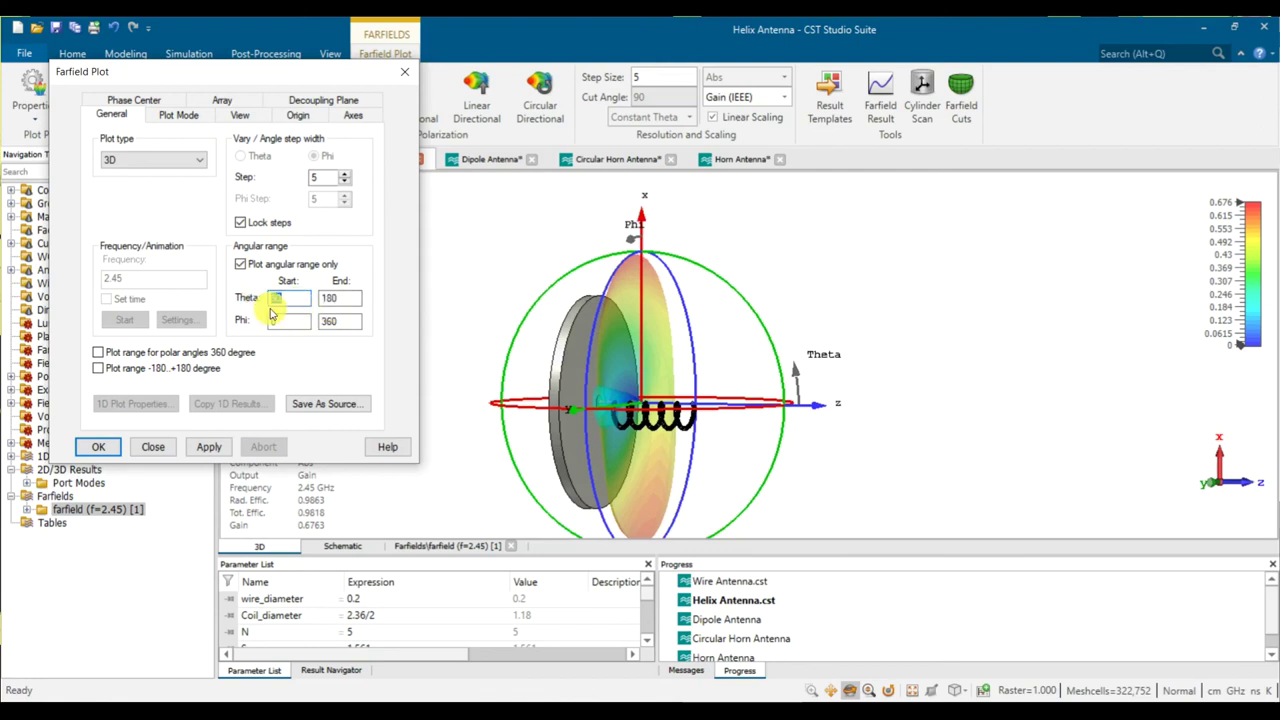
{"action": "type", "text": "0"}
{"action": "left_click", "coordinate": [208, 446]}
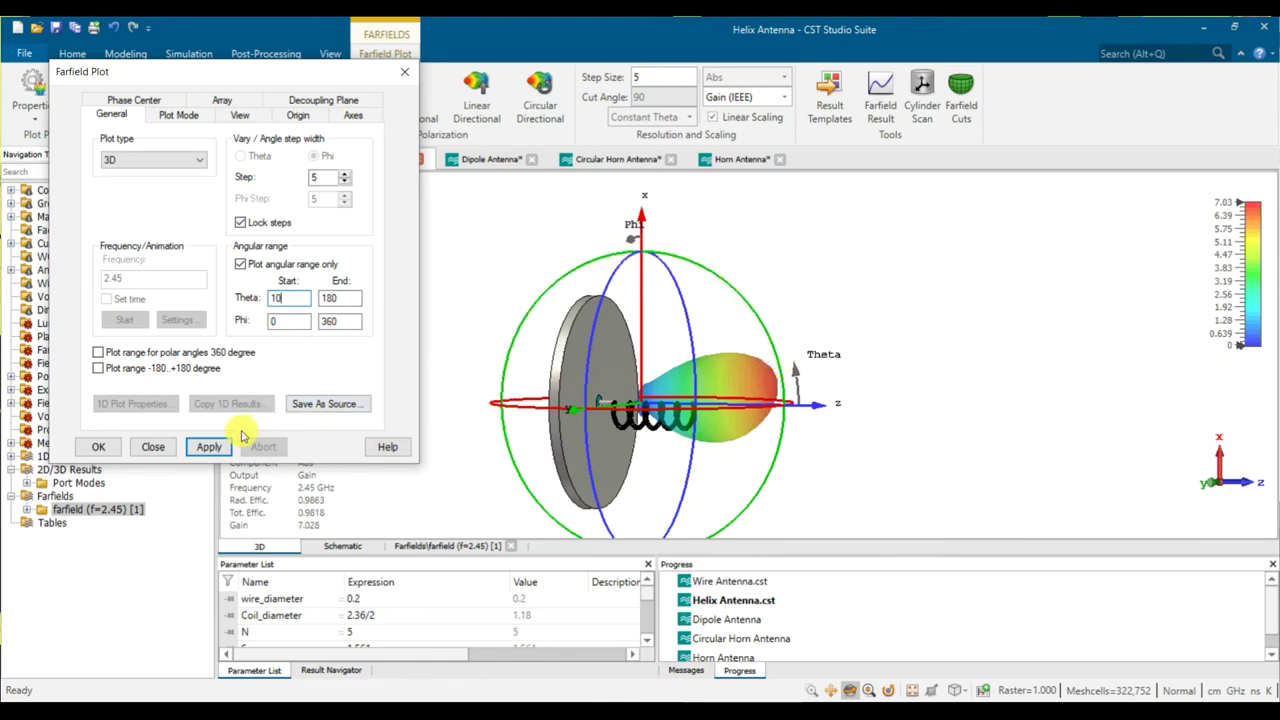
{"action": "left_click", "coordinate": [209, 446]}
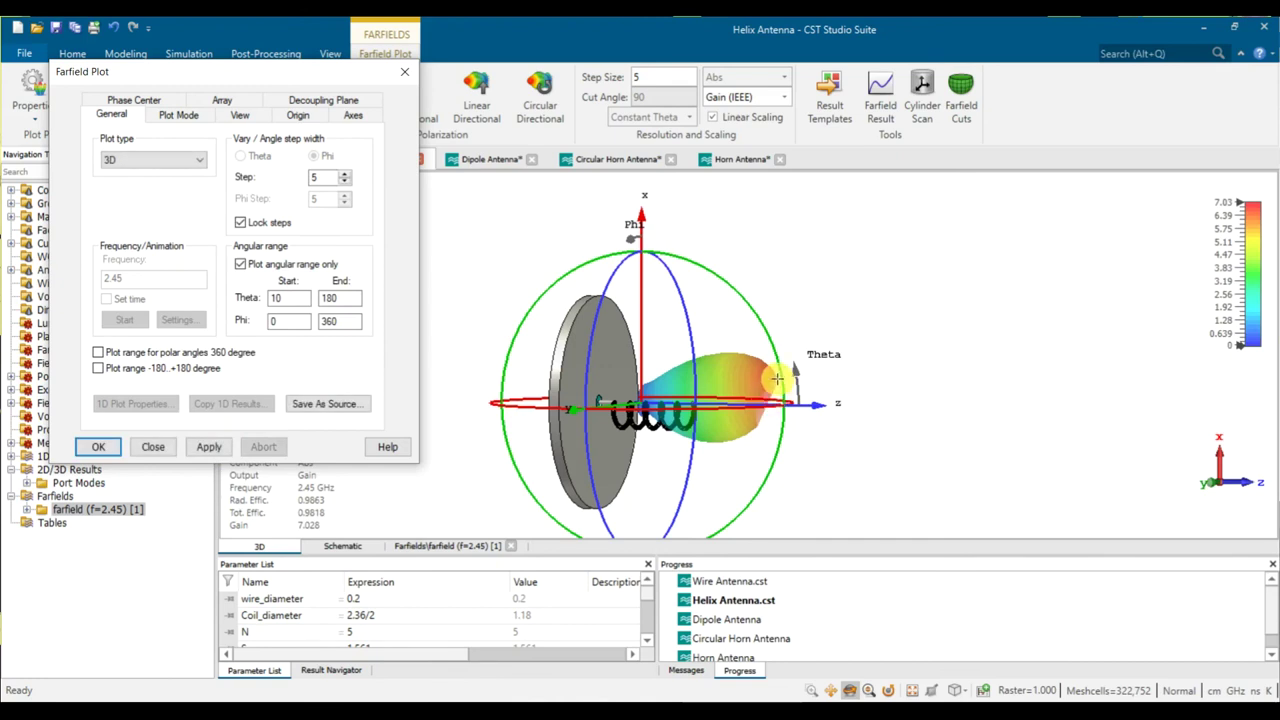
Raise the theta start in stages from 30 through 70 to 90, replotting the 3D farfield after each change.
{"action": "type", "text": "30"}
{"action": "left_click", "coordinate": [209, 446]}
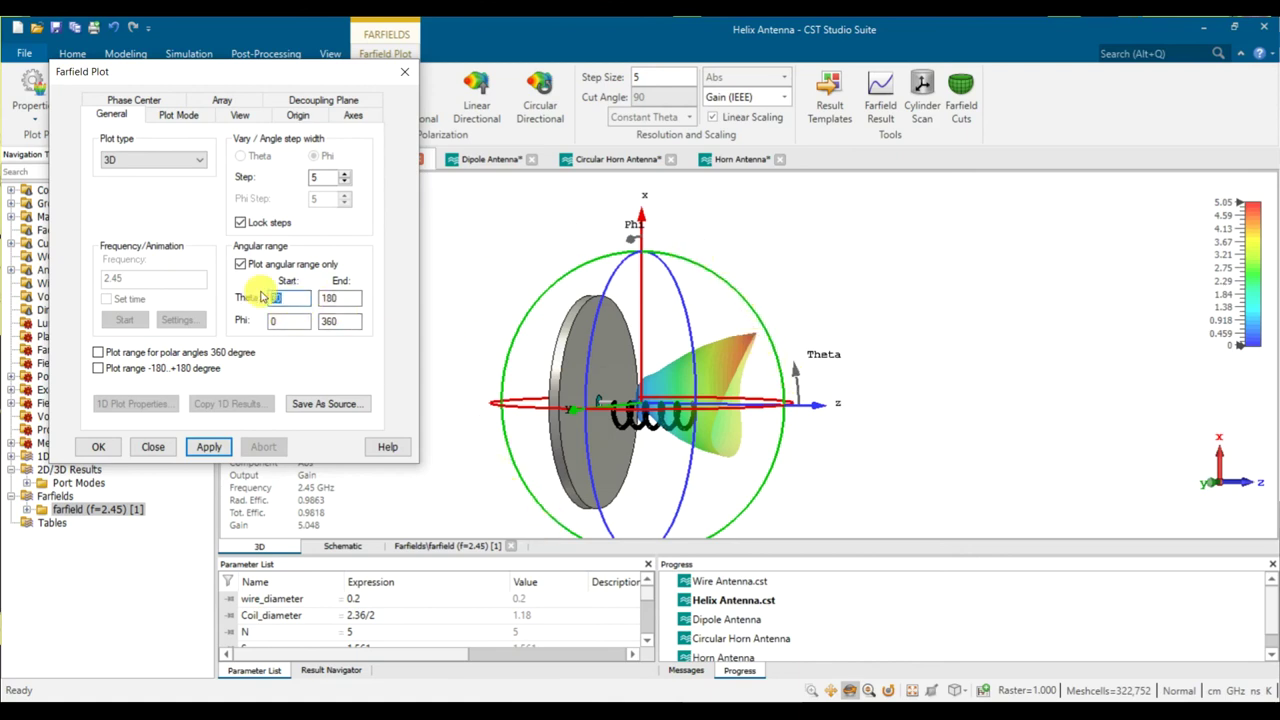
{"action": "left_click", "coordinate": [207, 447]}
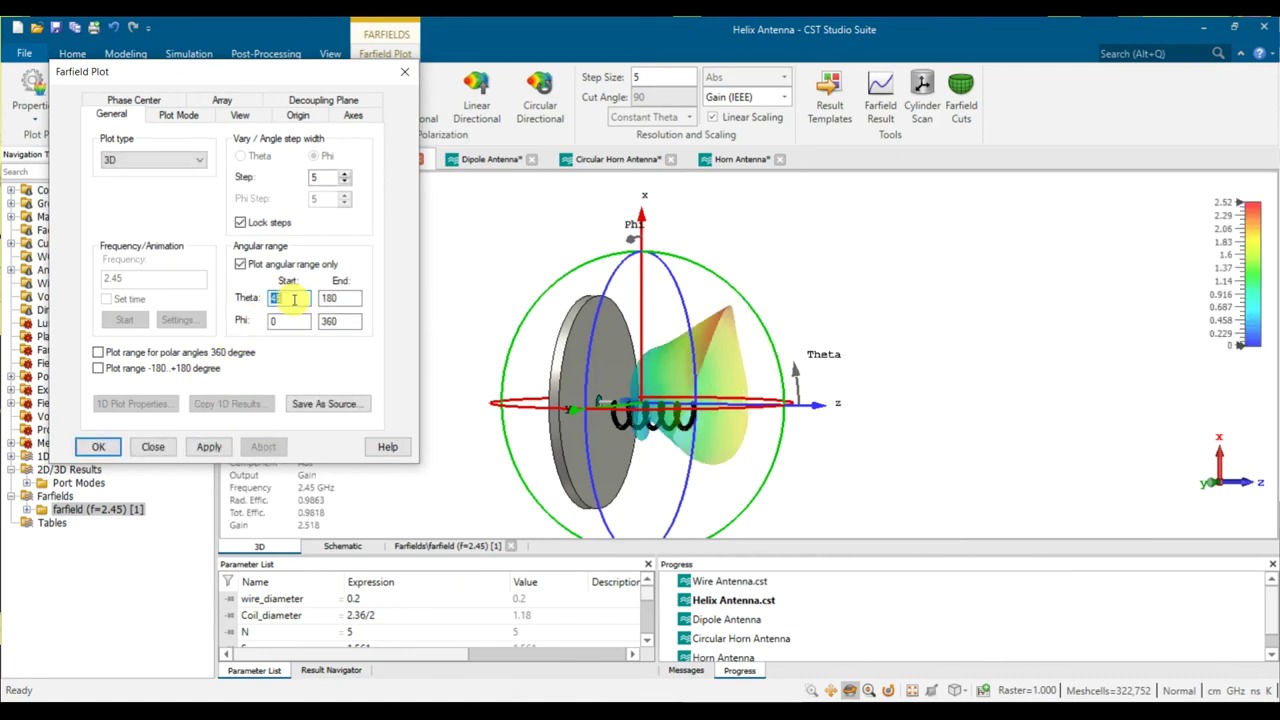
{"action": "left_click", "coordinate": [207, 447]}
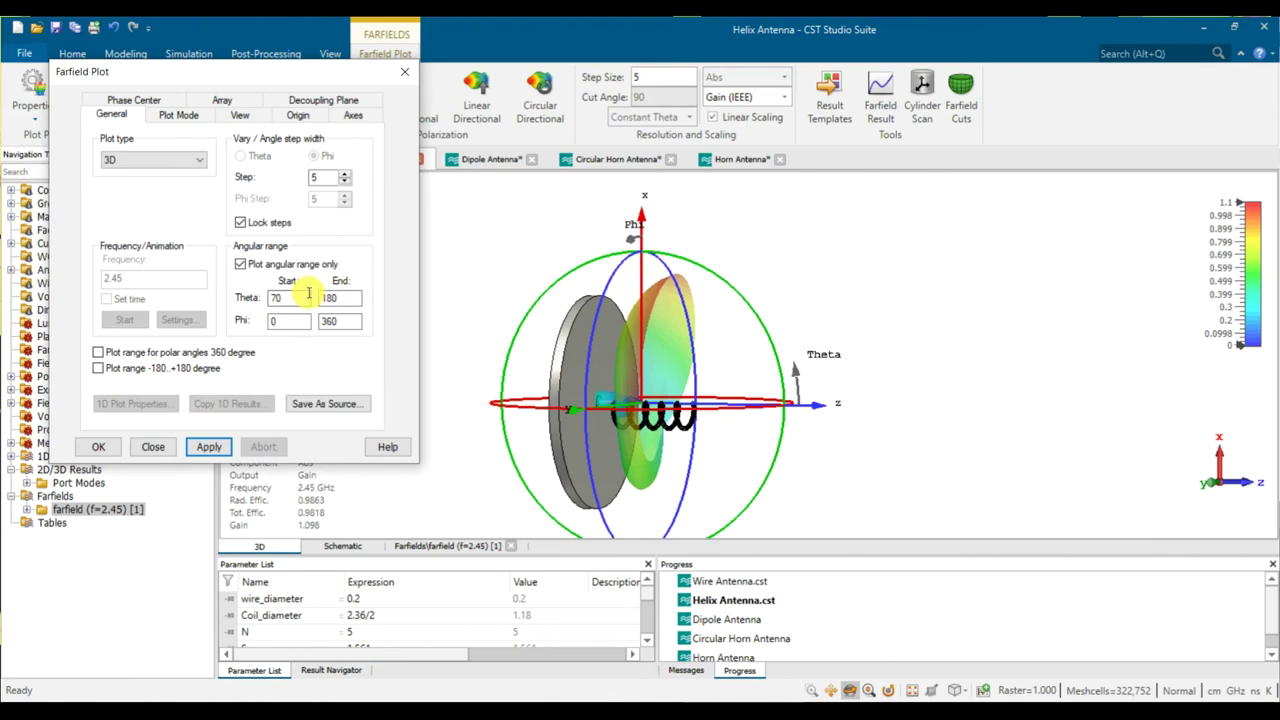
{"action": "left_click", "coordinate": [217, 449]}
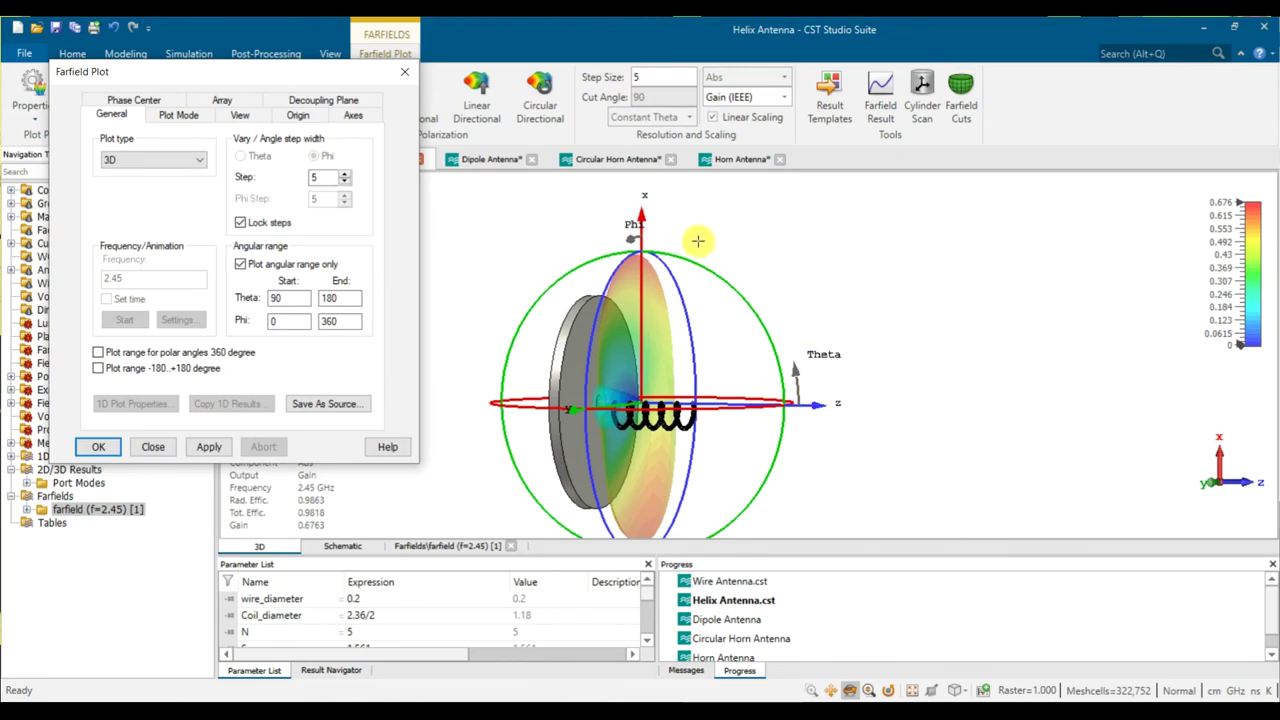
Examine the theta 90–180 farfield slice along the z axis and from oblique angles around the ground plane.
{"action": "left_click", "coordinate": [764, 408]}
{"action": "left_click_drag", "start_coordinate": [764, 408], "coordinate": [645, 420]}
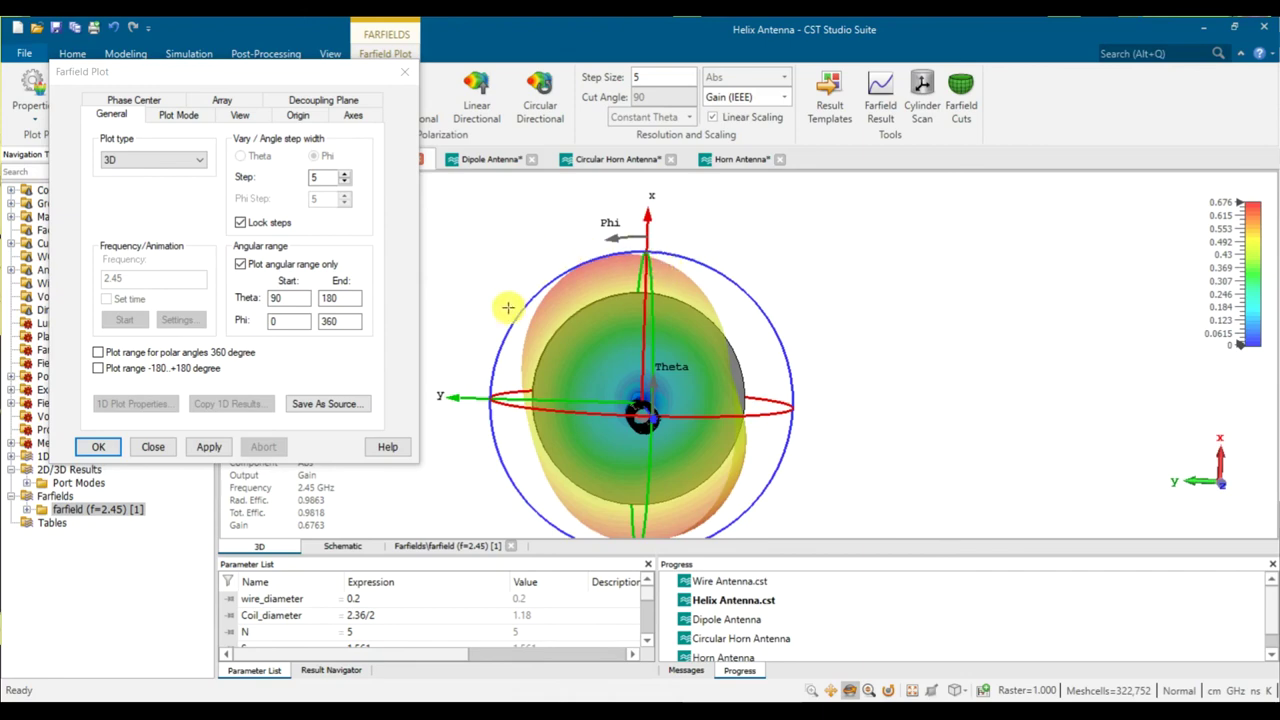
{"action": "left_click_drag", "start_coordinate": [502, 437], "coordinate": [805, 356]}
{"action": "left_click_drag", "start_coordinate": [645, 410], "coordinate": [588, 386]}
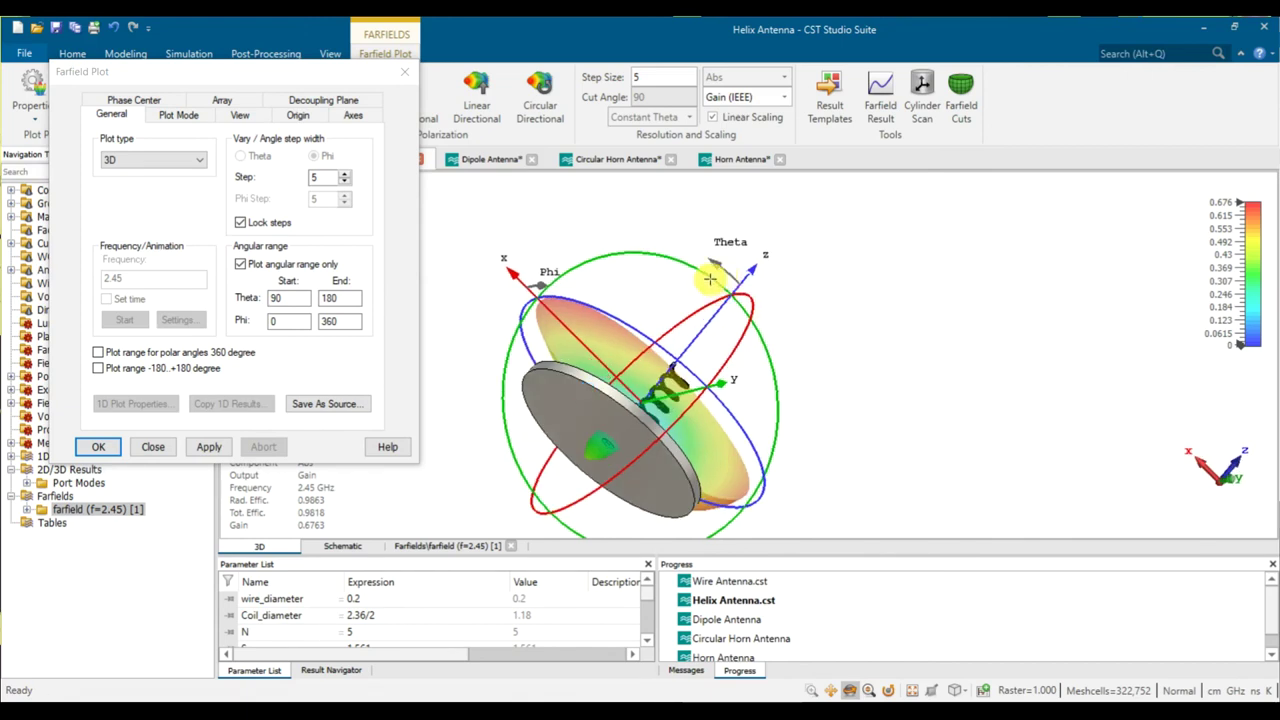
{"action": "left_click_drag", "start_coordinate": [554, 356], "coordinate": [547, 327]}
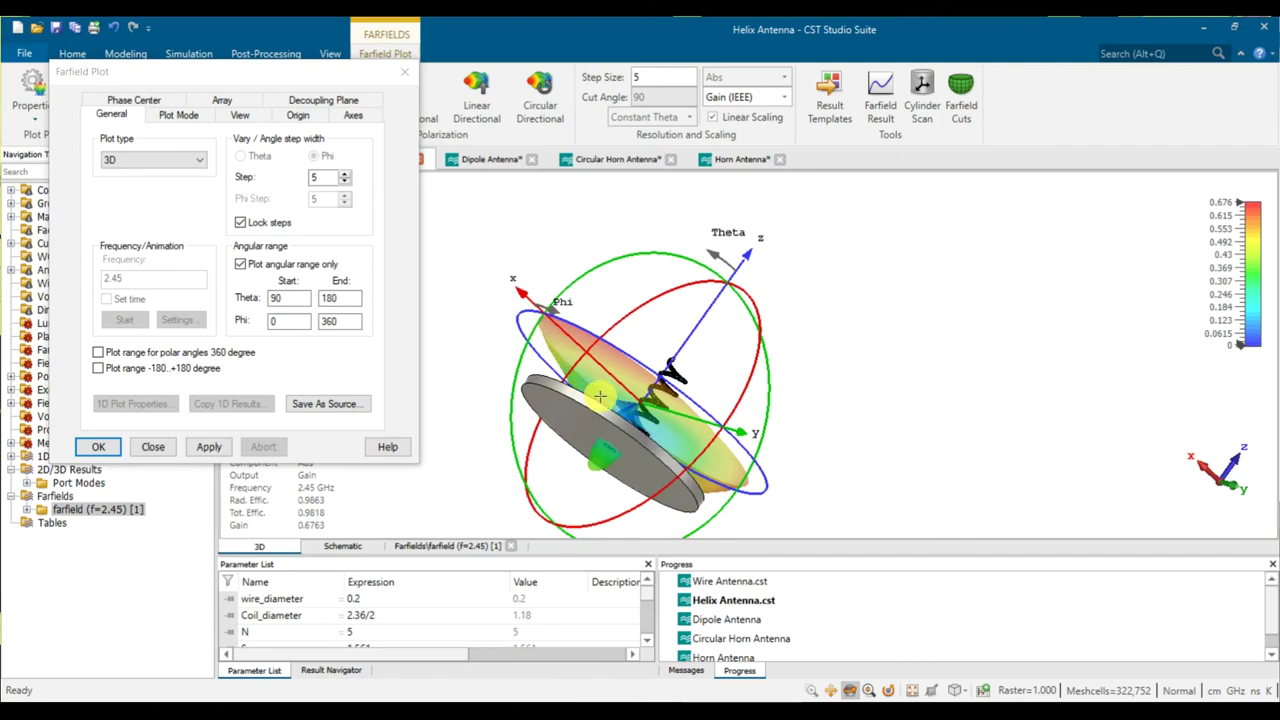
{"action": "left_click_drag", "start_coordinate": [638, 411], "coordinate": [566, 367]}
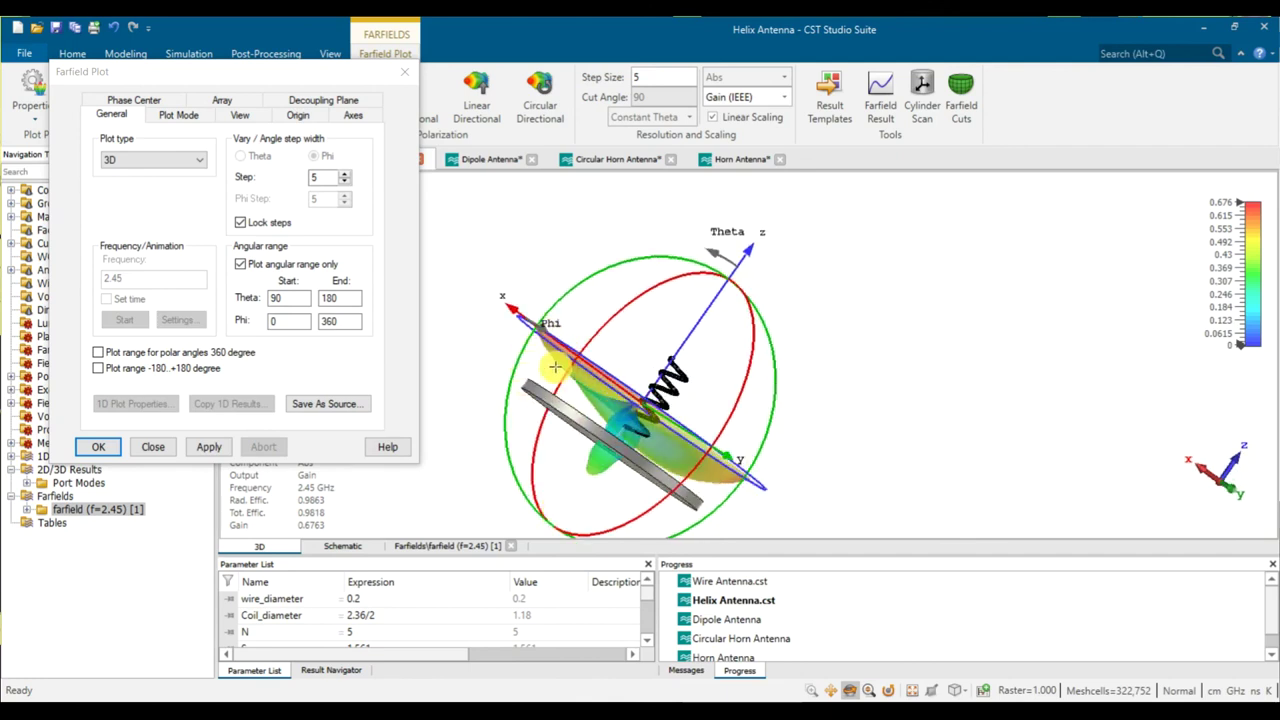
{"action": "left_click_drag", "start_coordinate": [669, 403], "coordinate": [728, 315]}
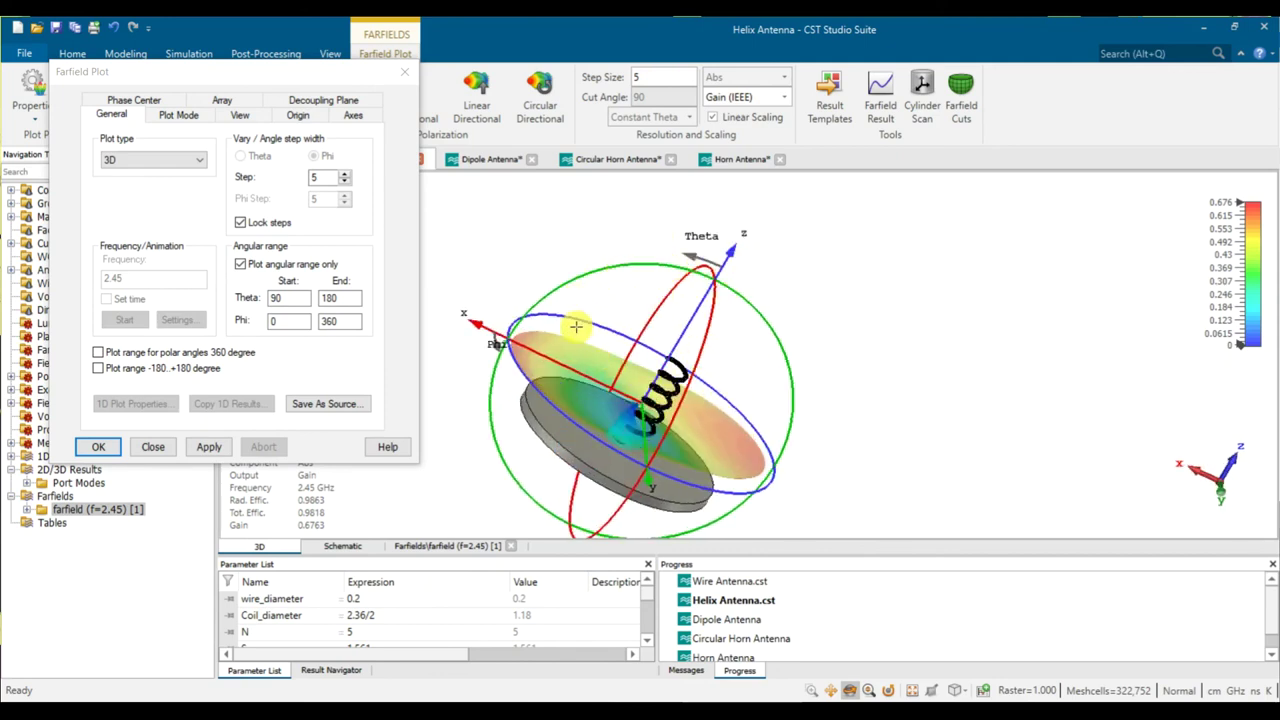
Limit the 3D farfield plot to theta 0–90 and inspect the lobe's base around the helix up close.
{"action": "double_click", "coordinate": [279, 298]}
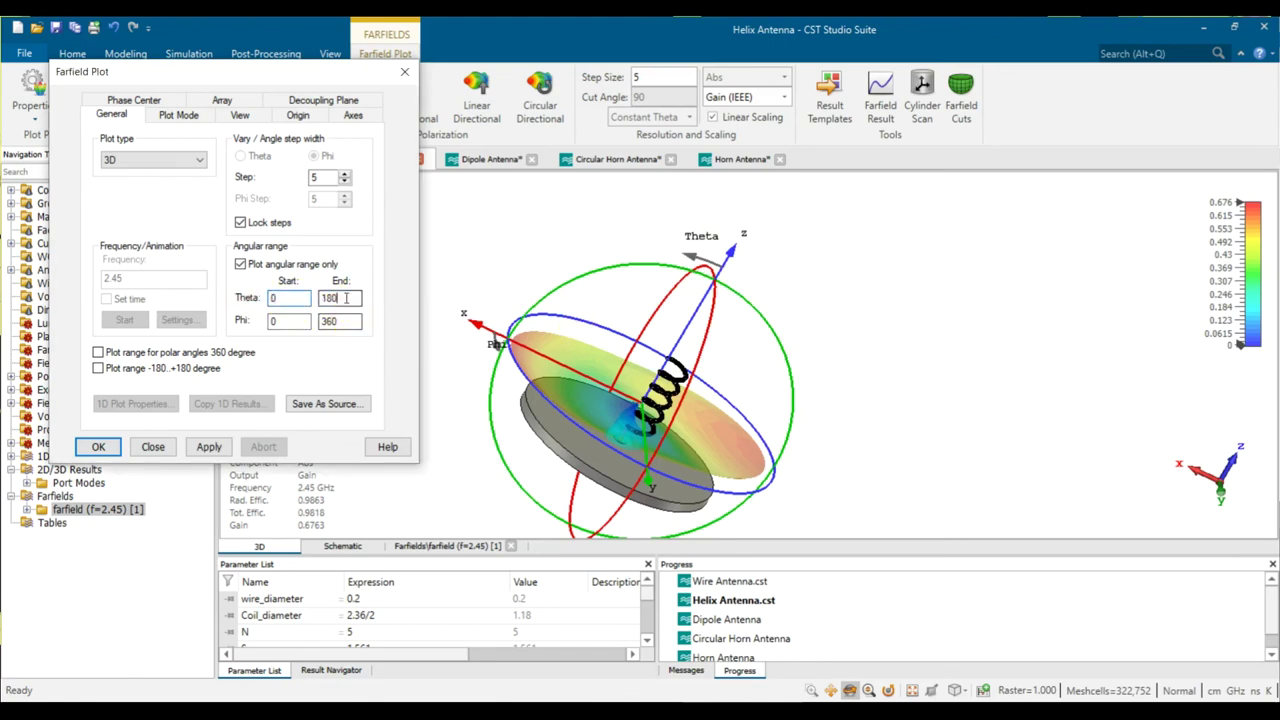
{"action": "type", "text": "90"}
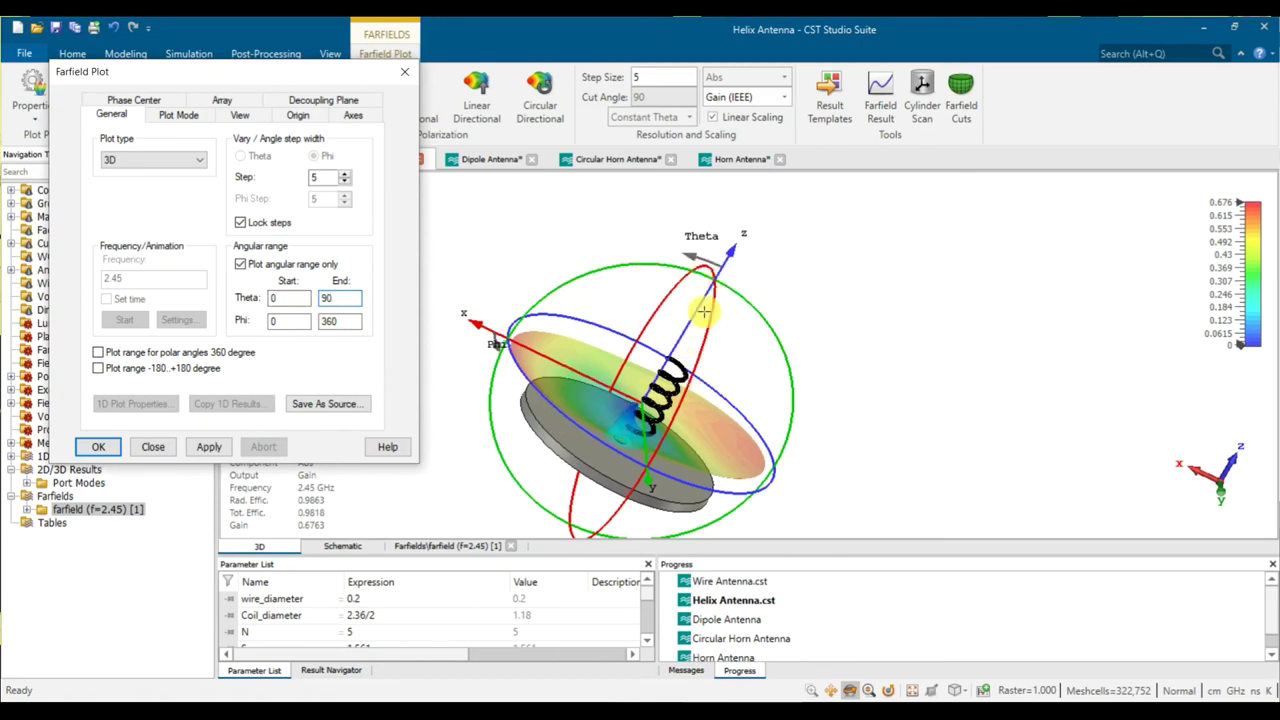
{"action": "left_click", "coordinate": [205, 447]}
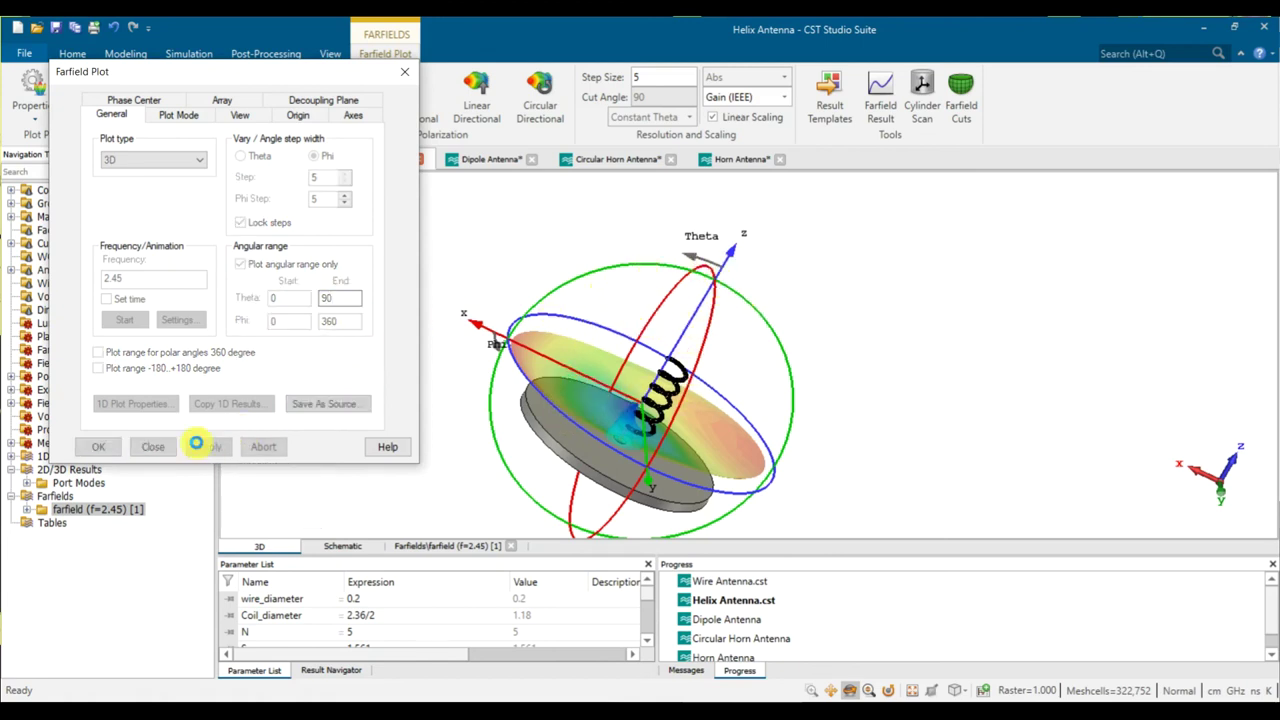
{"action": "left_click_drag", "start_coordinate": [650, 395], "coordinate": [763, 491]}
{"action": "scroll", "coordinate": [625, 397], "scroll_direction": "up", "scroll_amount": 5}
{"action": "scroll", "coordinate": [625, 397], "scroll_direction": "down", "scroll_amount": 5}
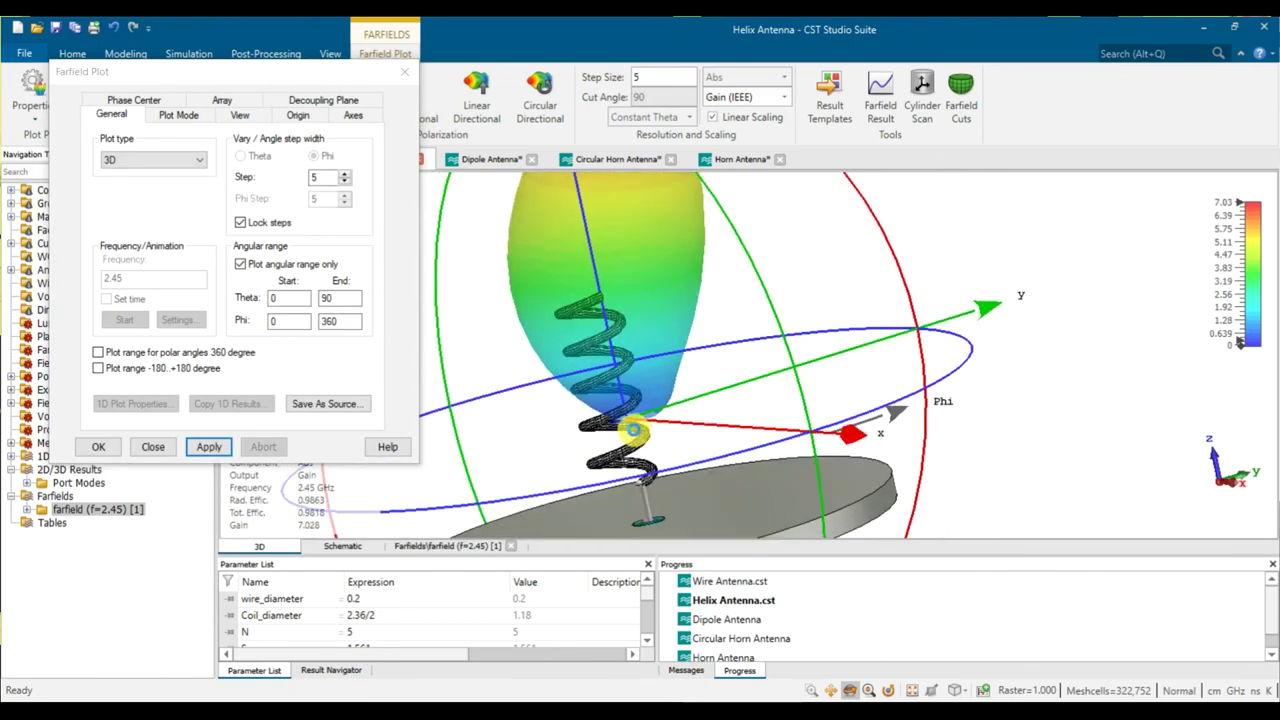
{"action": "scroll", "coordinate": [633, 430], "scroll_direction": "up", "scroll_amount": 3}
Replot the 3D farfield for theta 0–150 and for the full theta range 0–180.
{"action": "double_click", "coordinate": [327, 298]}
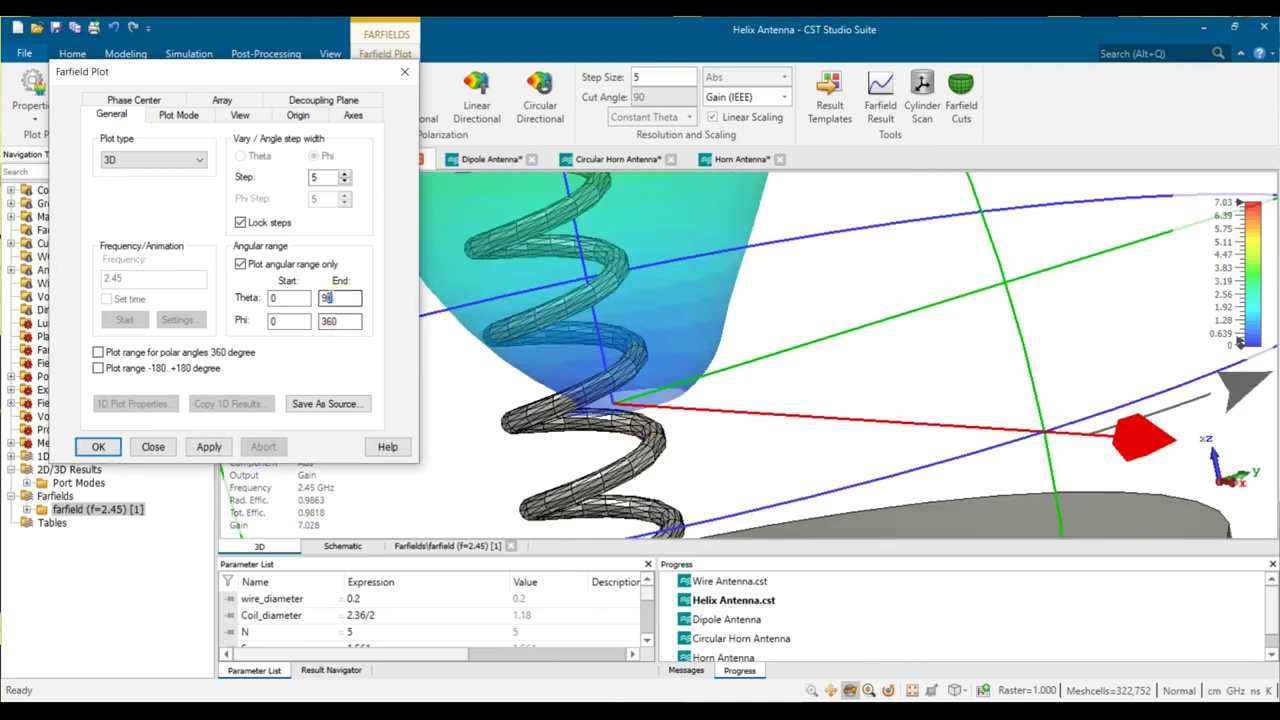
{"action": "left_click", "coordinate": [280, 298]}
{"action": "key", "text": "Tab"}
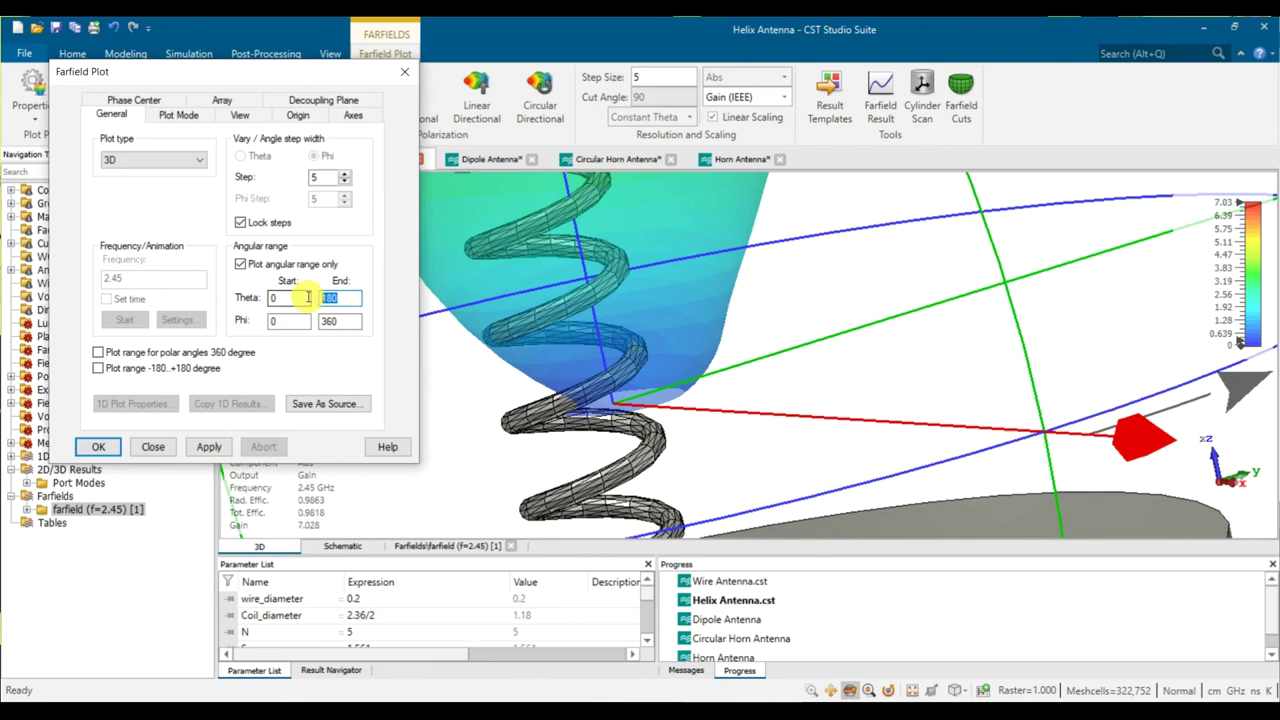
{"action": "type", "text": "150"}
{"action": "left_click", "coordinate": [209, 447]}
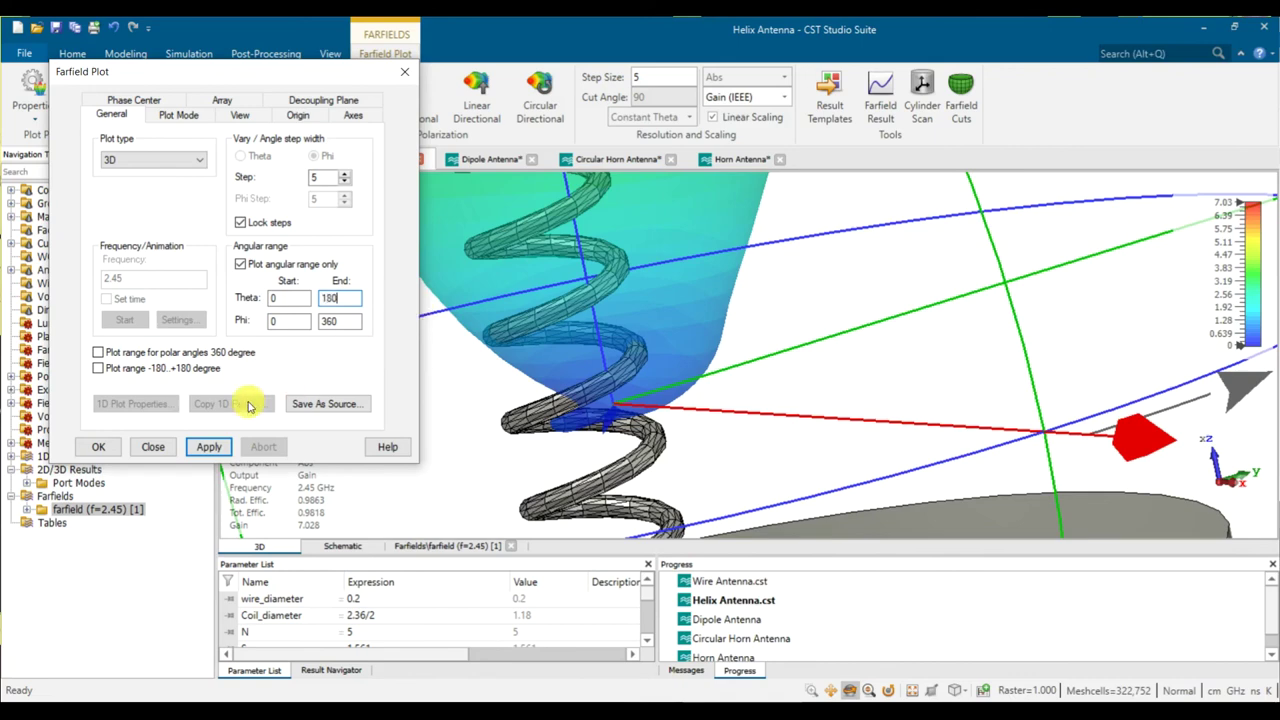
{"action": "left_click", "coordinate": [209, 447]}
Inspect the helix antenna's complete 3D farfield from the side, keeping the plot settings clear of the pattern.
{"action": "left_click_drag", "start_coordinate": [263, 78], "coordinate": [773, 135]}
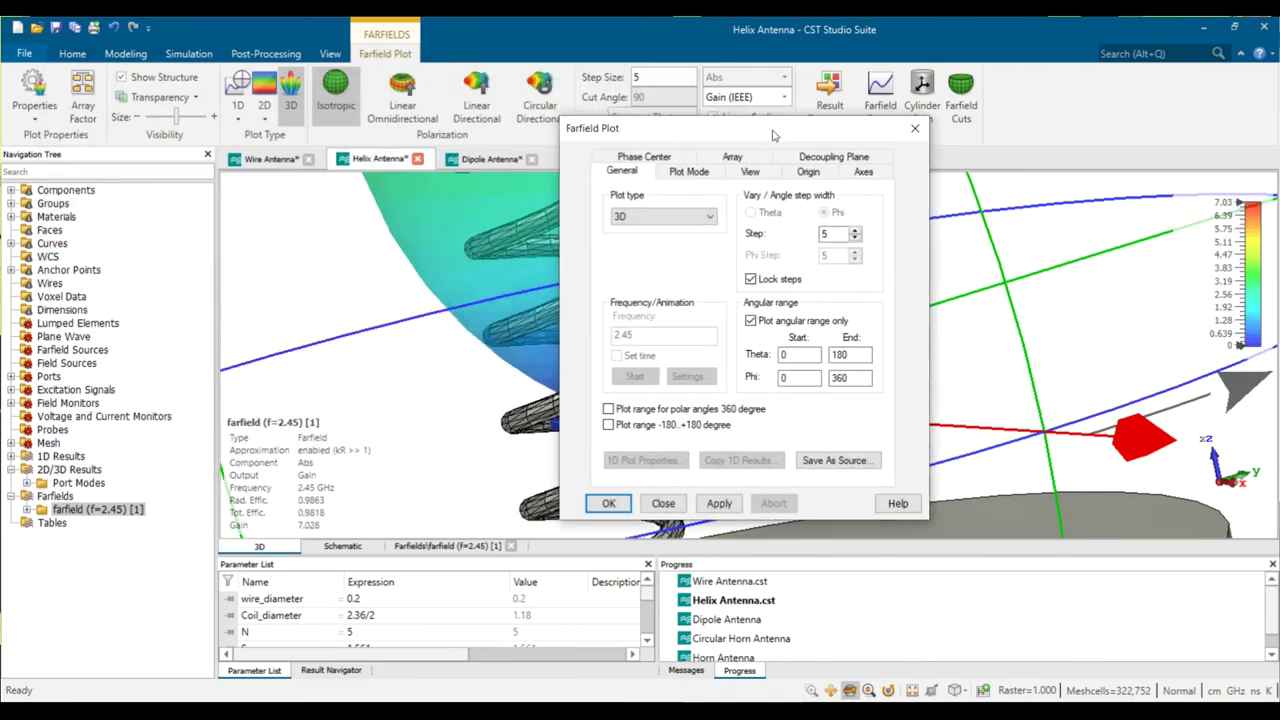
{"action": "scroll", "coordinate": [423, 277], "scroll_direction": "down", "scroll_amount": 5}
{"action": "left_click_drag", "start_coordinate": [690, 133], "coordinate": [279, 151]}
{"action": "left_click", "coordinate": [662, 355]}
{"action": "key", "text": "space"}
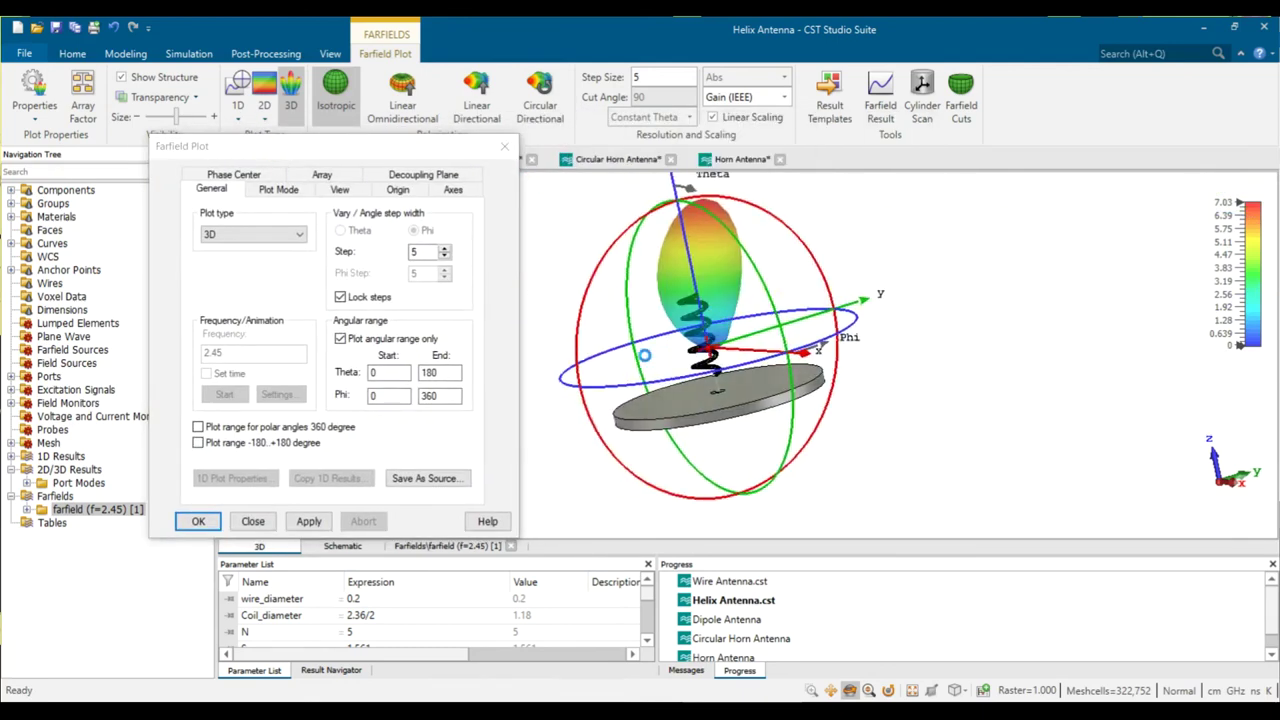
{"action": "left_click_drag", "start_coordinate": [397, 154], "coordinate": [393, 196]}
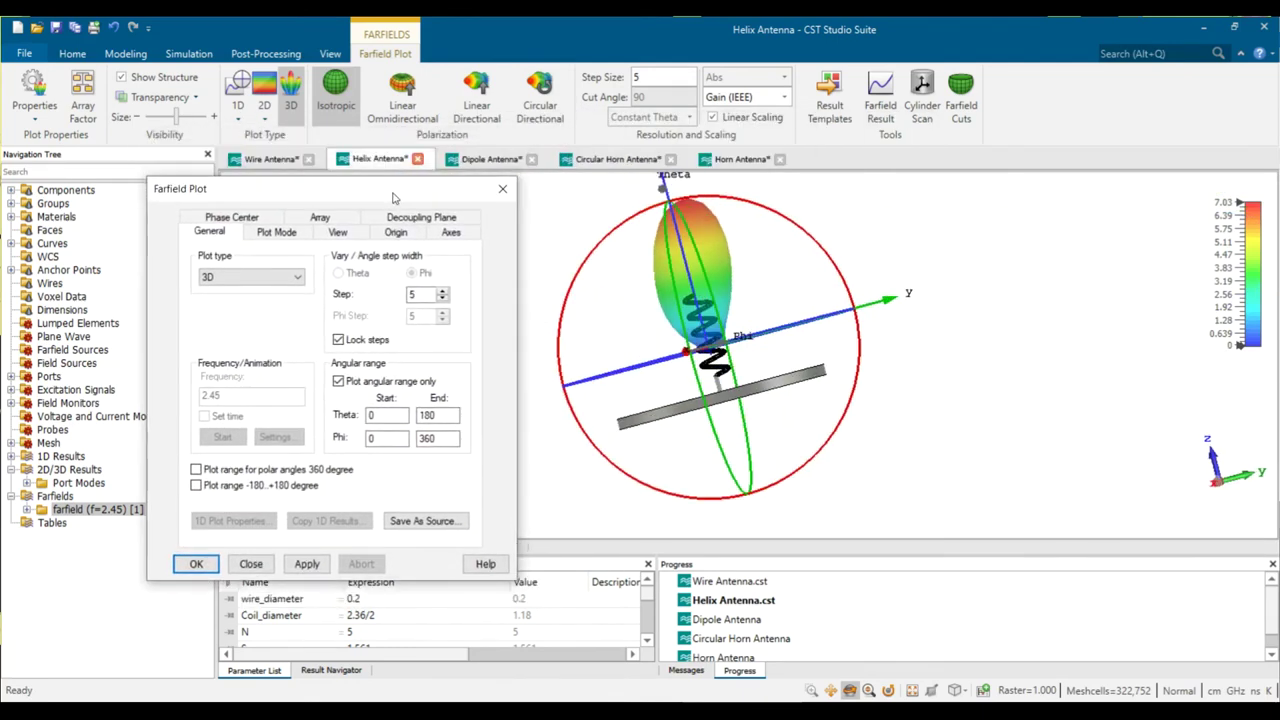
Accept the farfield plot settings and switch to the Dipole Antenna project's 3D farfield.
{"action": "key", "text": "Return"}
{"action": "left_click", "coordinate": [490, 159]}
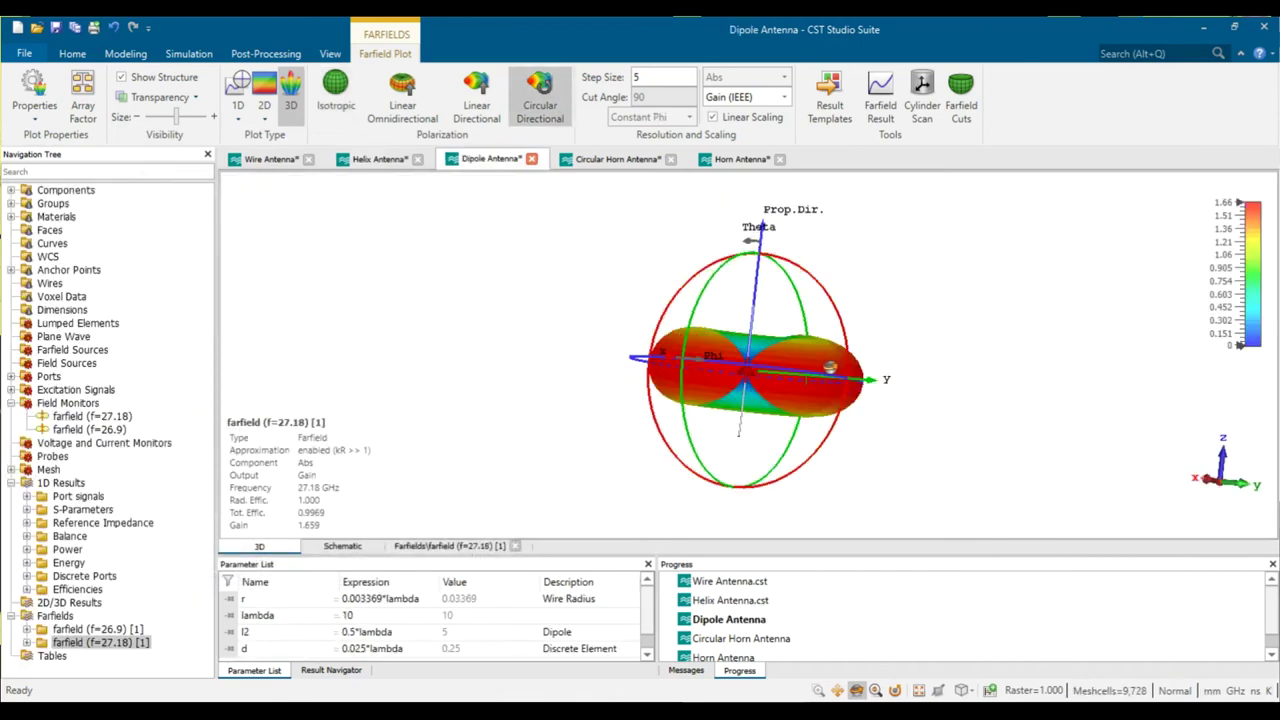
{"action": "left_click", "coordinate": [830, 367]}
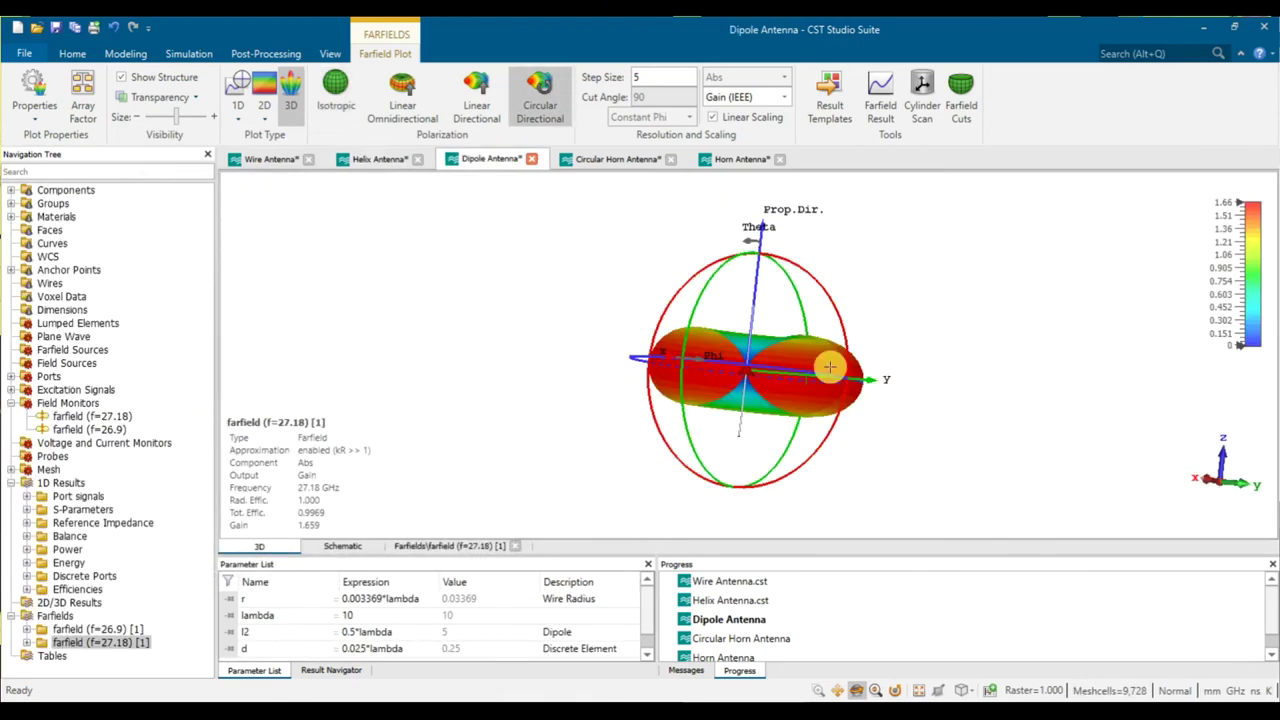